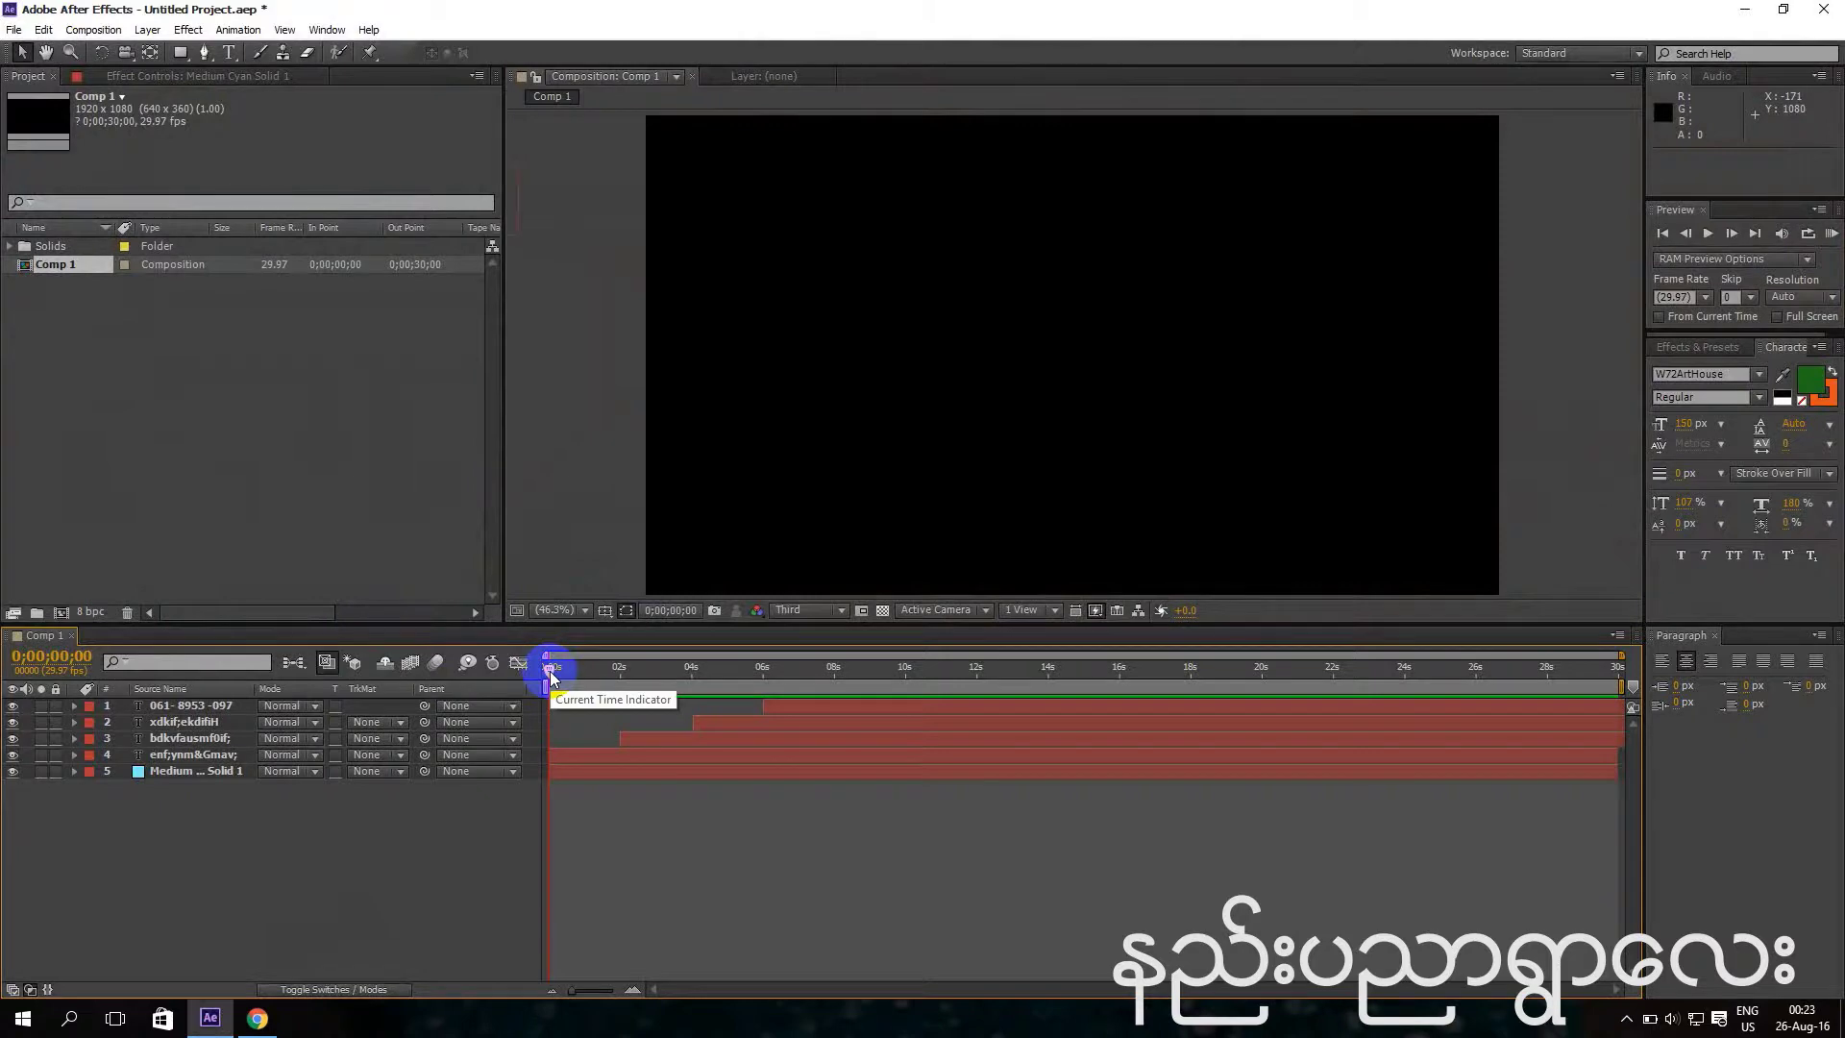
End the work area at 0;00;02;00 and return the current time to the start of the composition.
mouse_move(576, 667)
mouse_down()
mouse_move(607, 665)
mouse_move(545, 661)
mouse_up()
click(614, 669)
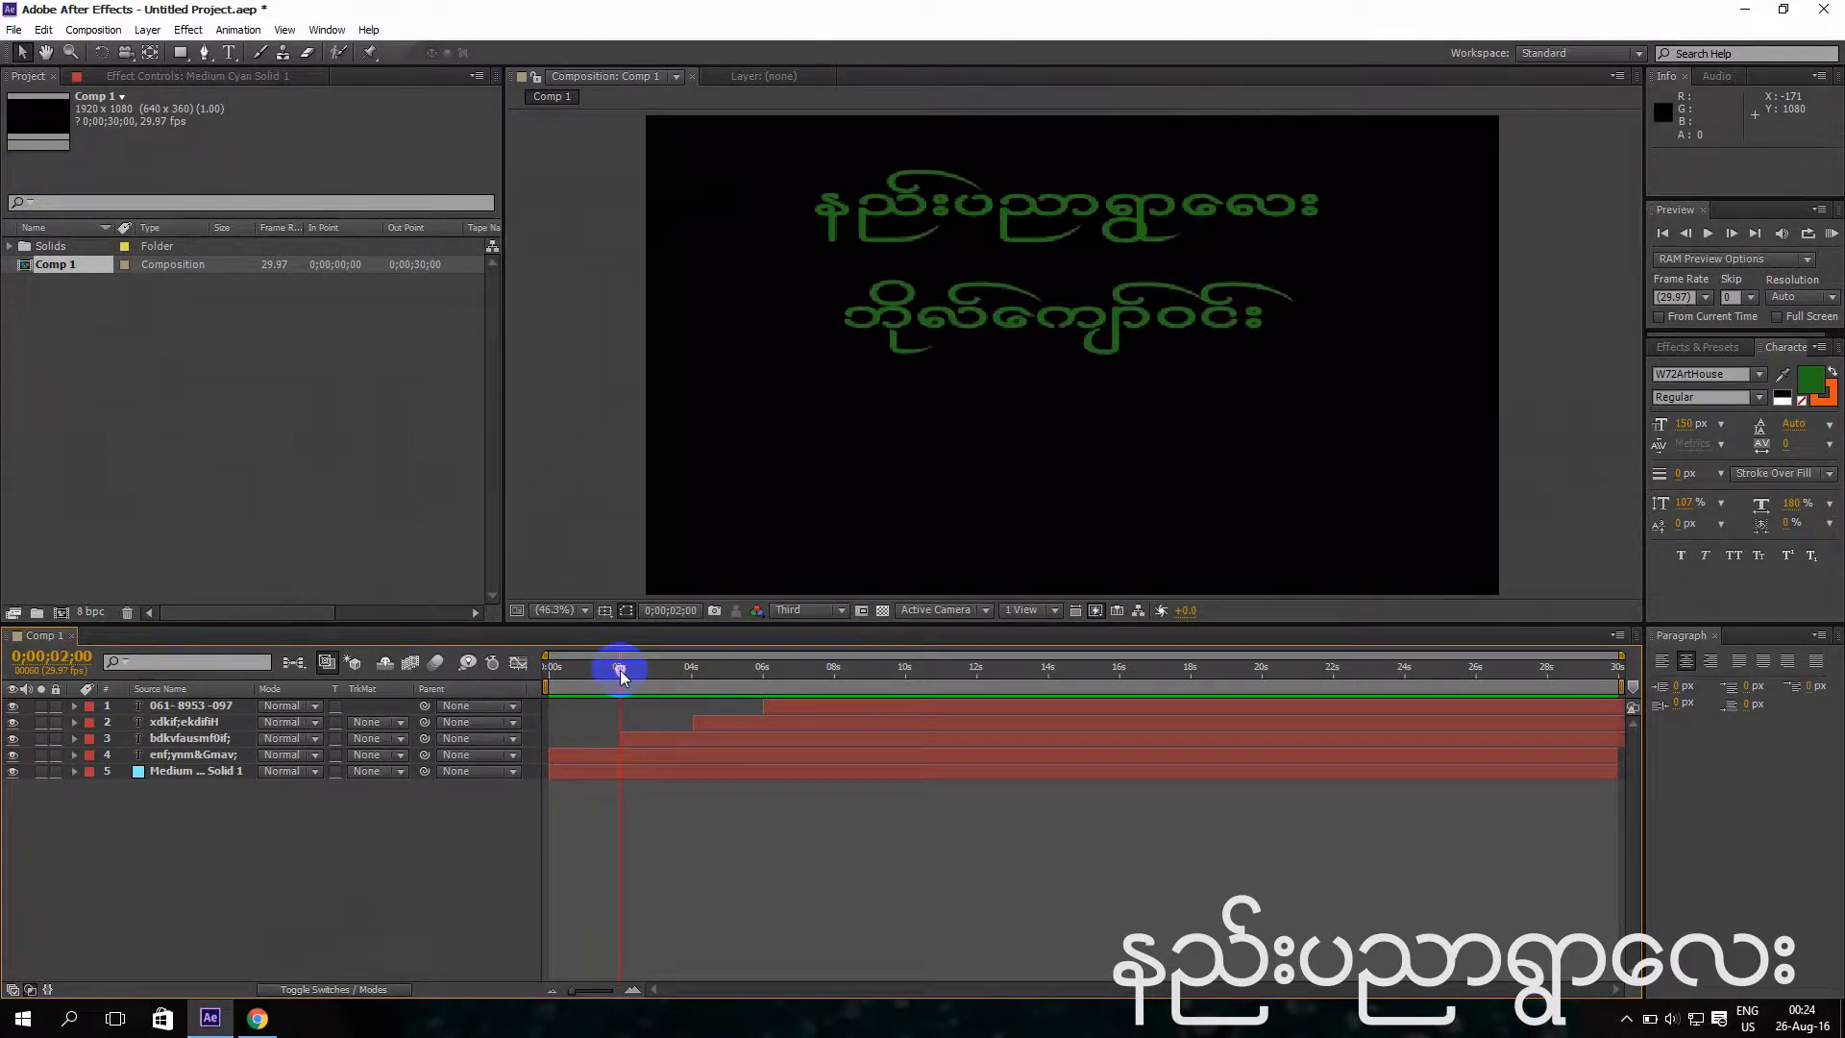
key(n)
drag(622, 676, 538, 663)
Enable full-screen preview and play a RAM preview of the two-second work area.
click(587, 610)
click(583, 657)
click(1799, 320)
click(1833, 236)
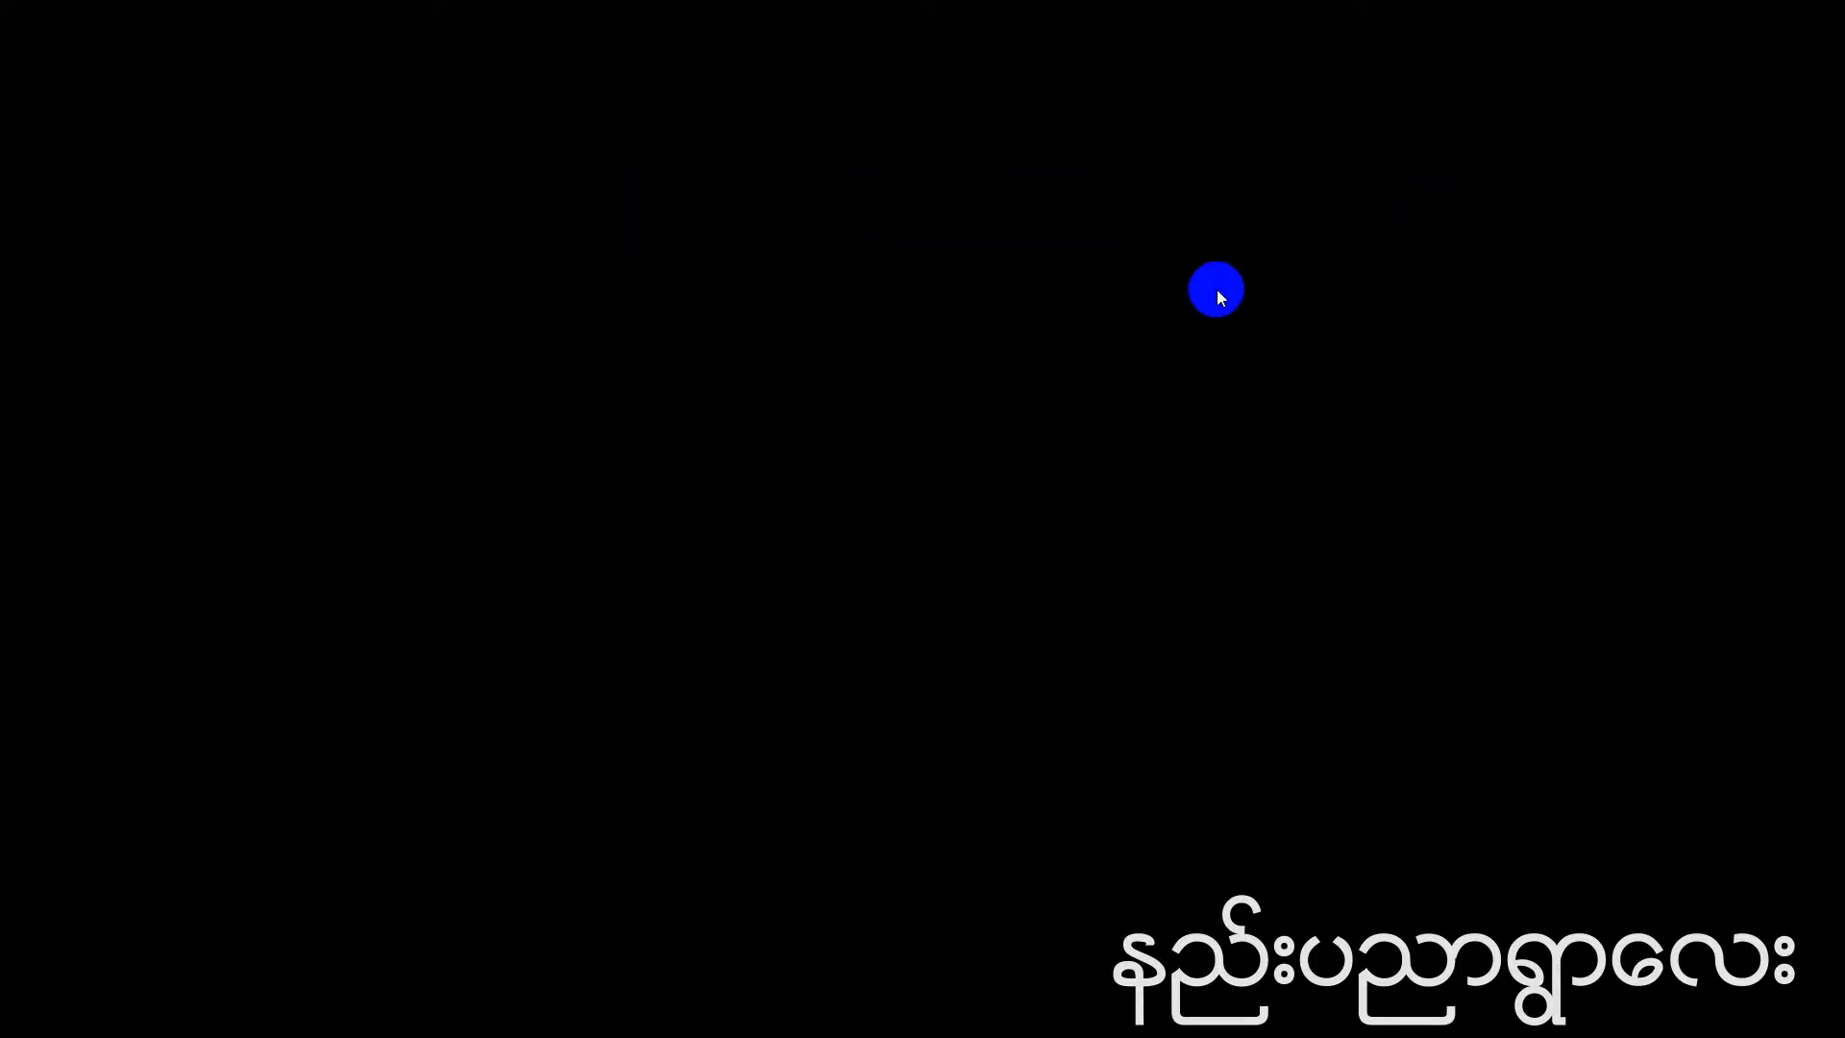
click(1816, 230)
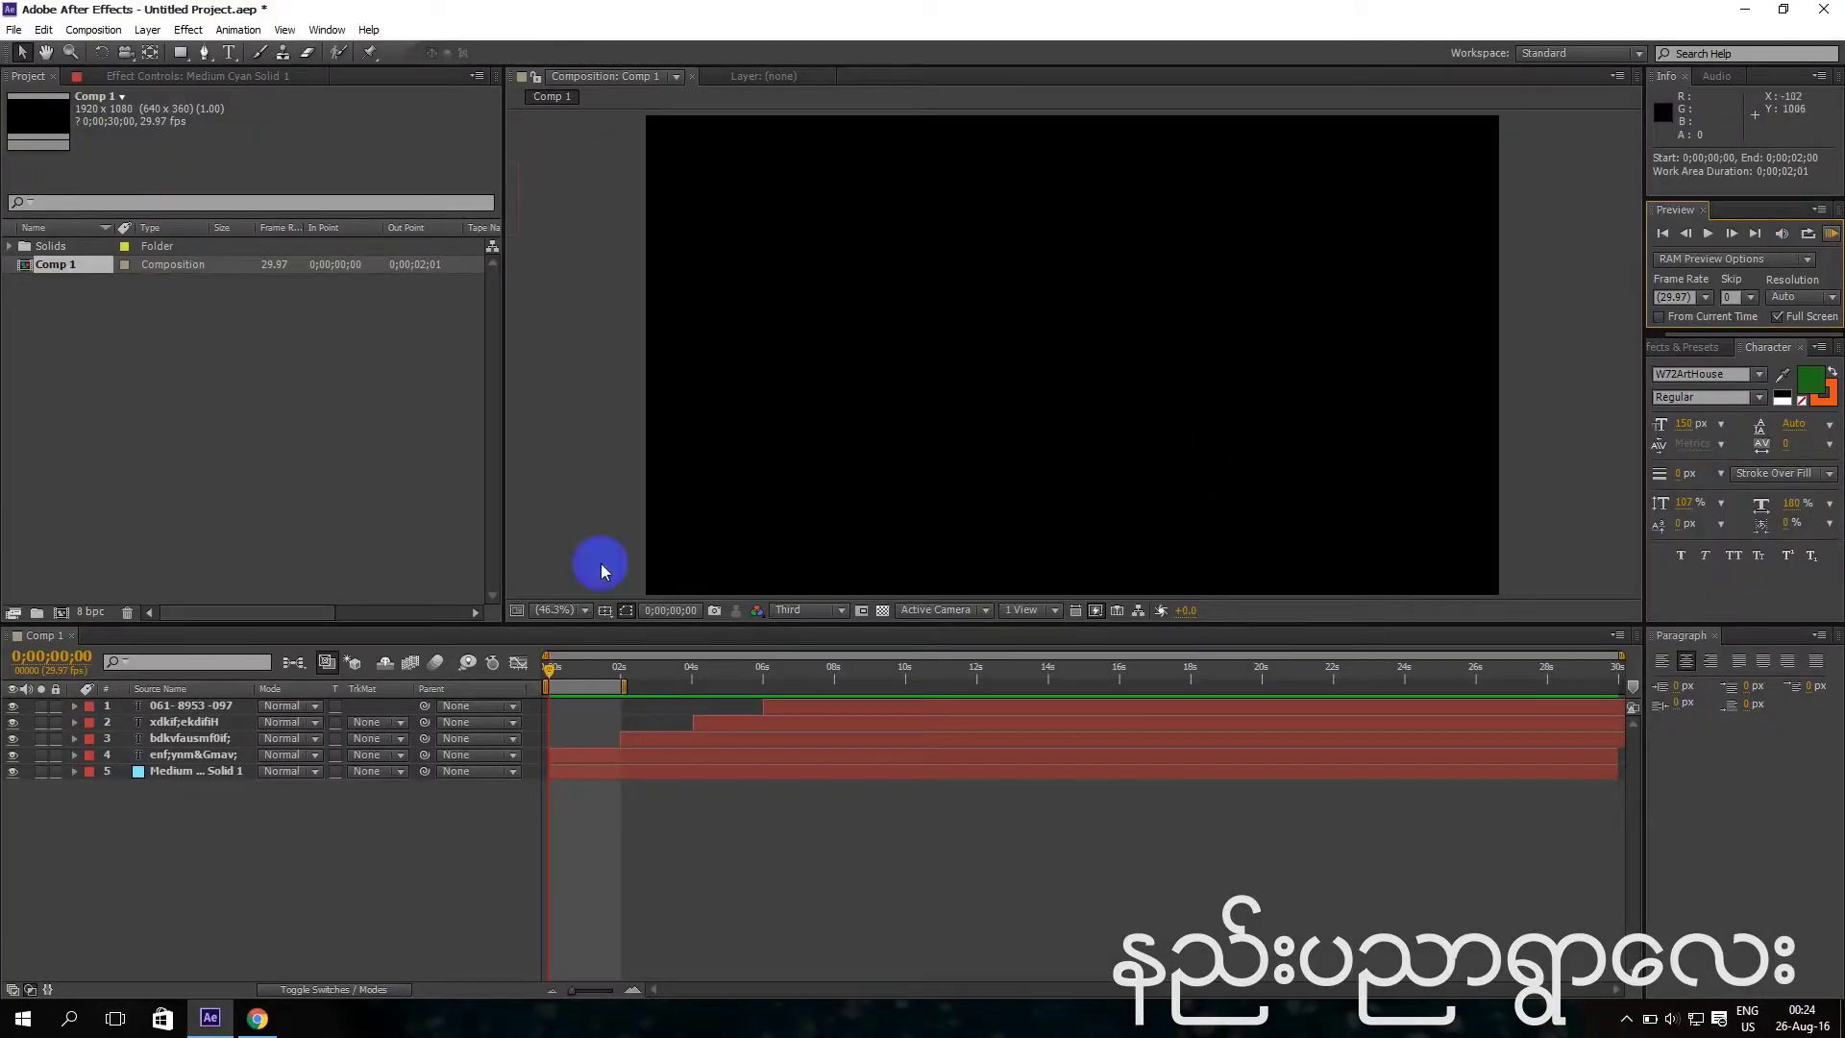
Delete the Medium Cyan Solid 1 layer at the bottom of the layer stack.
drag(548, 663, 571, 667)
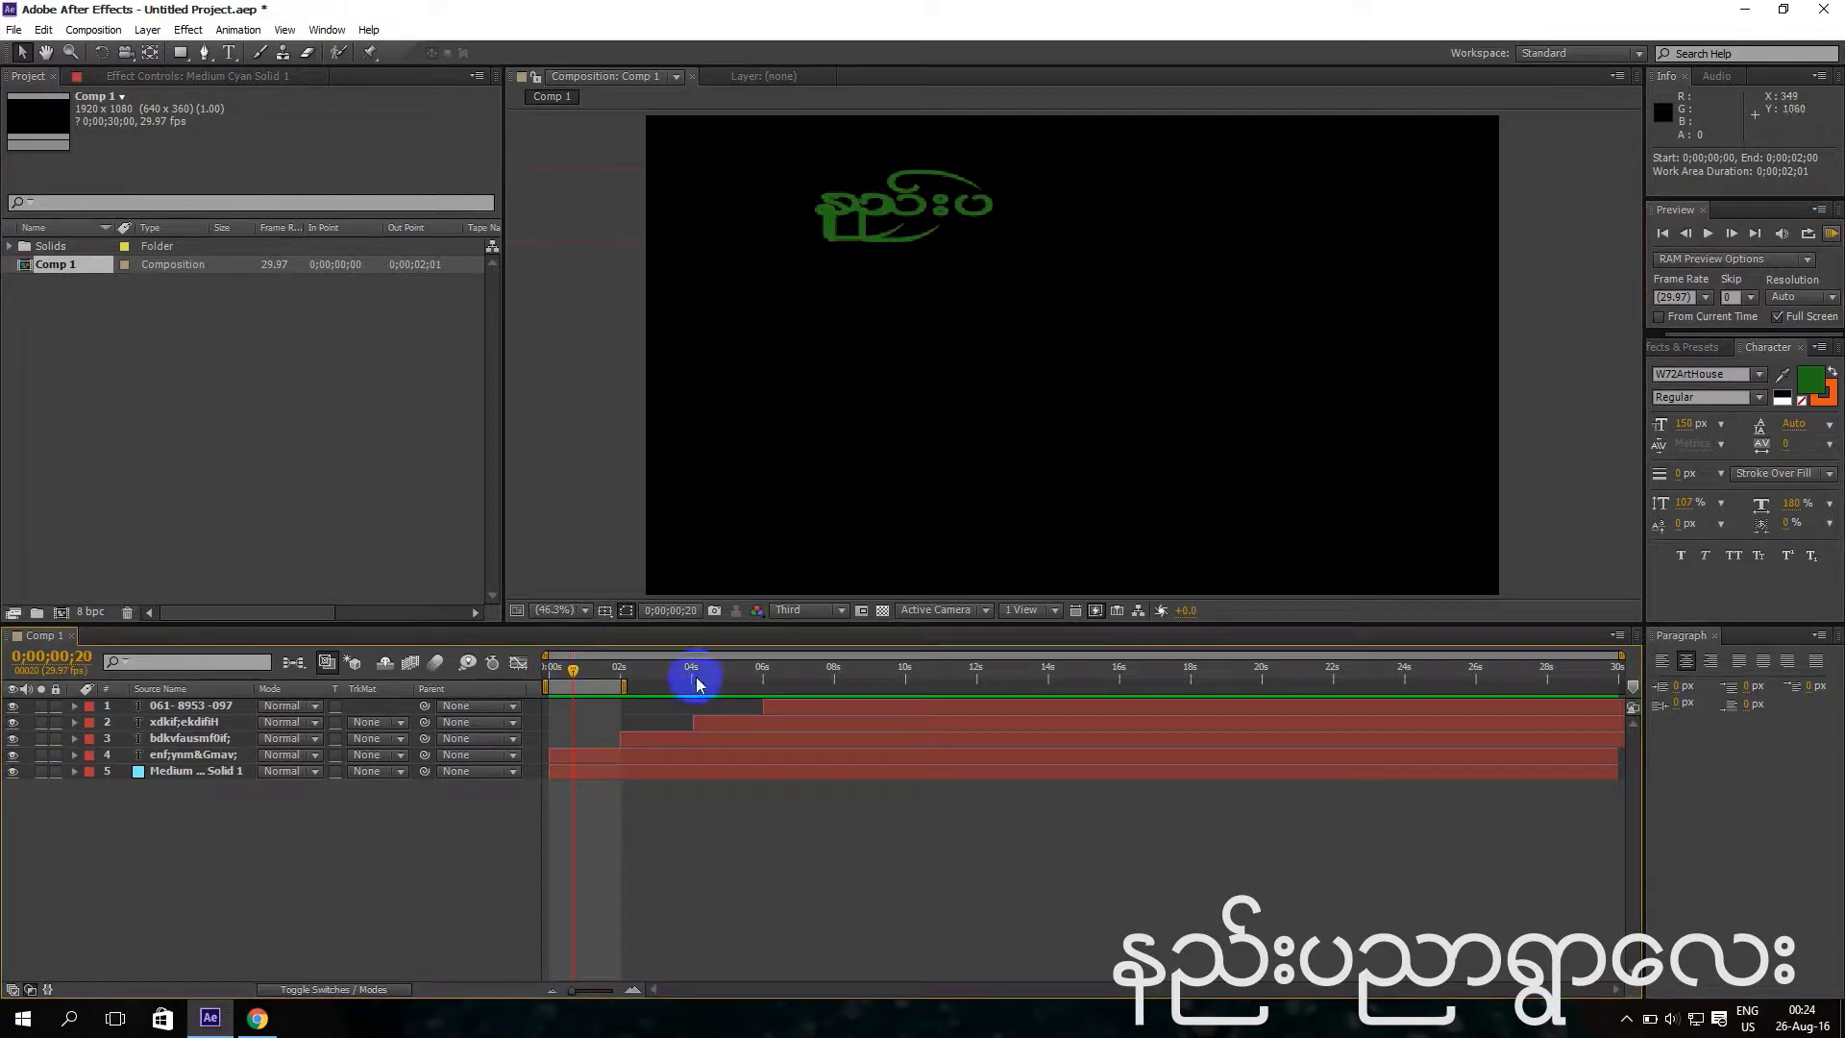
drag(568, 676, 584, 675)
click(185, 773)
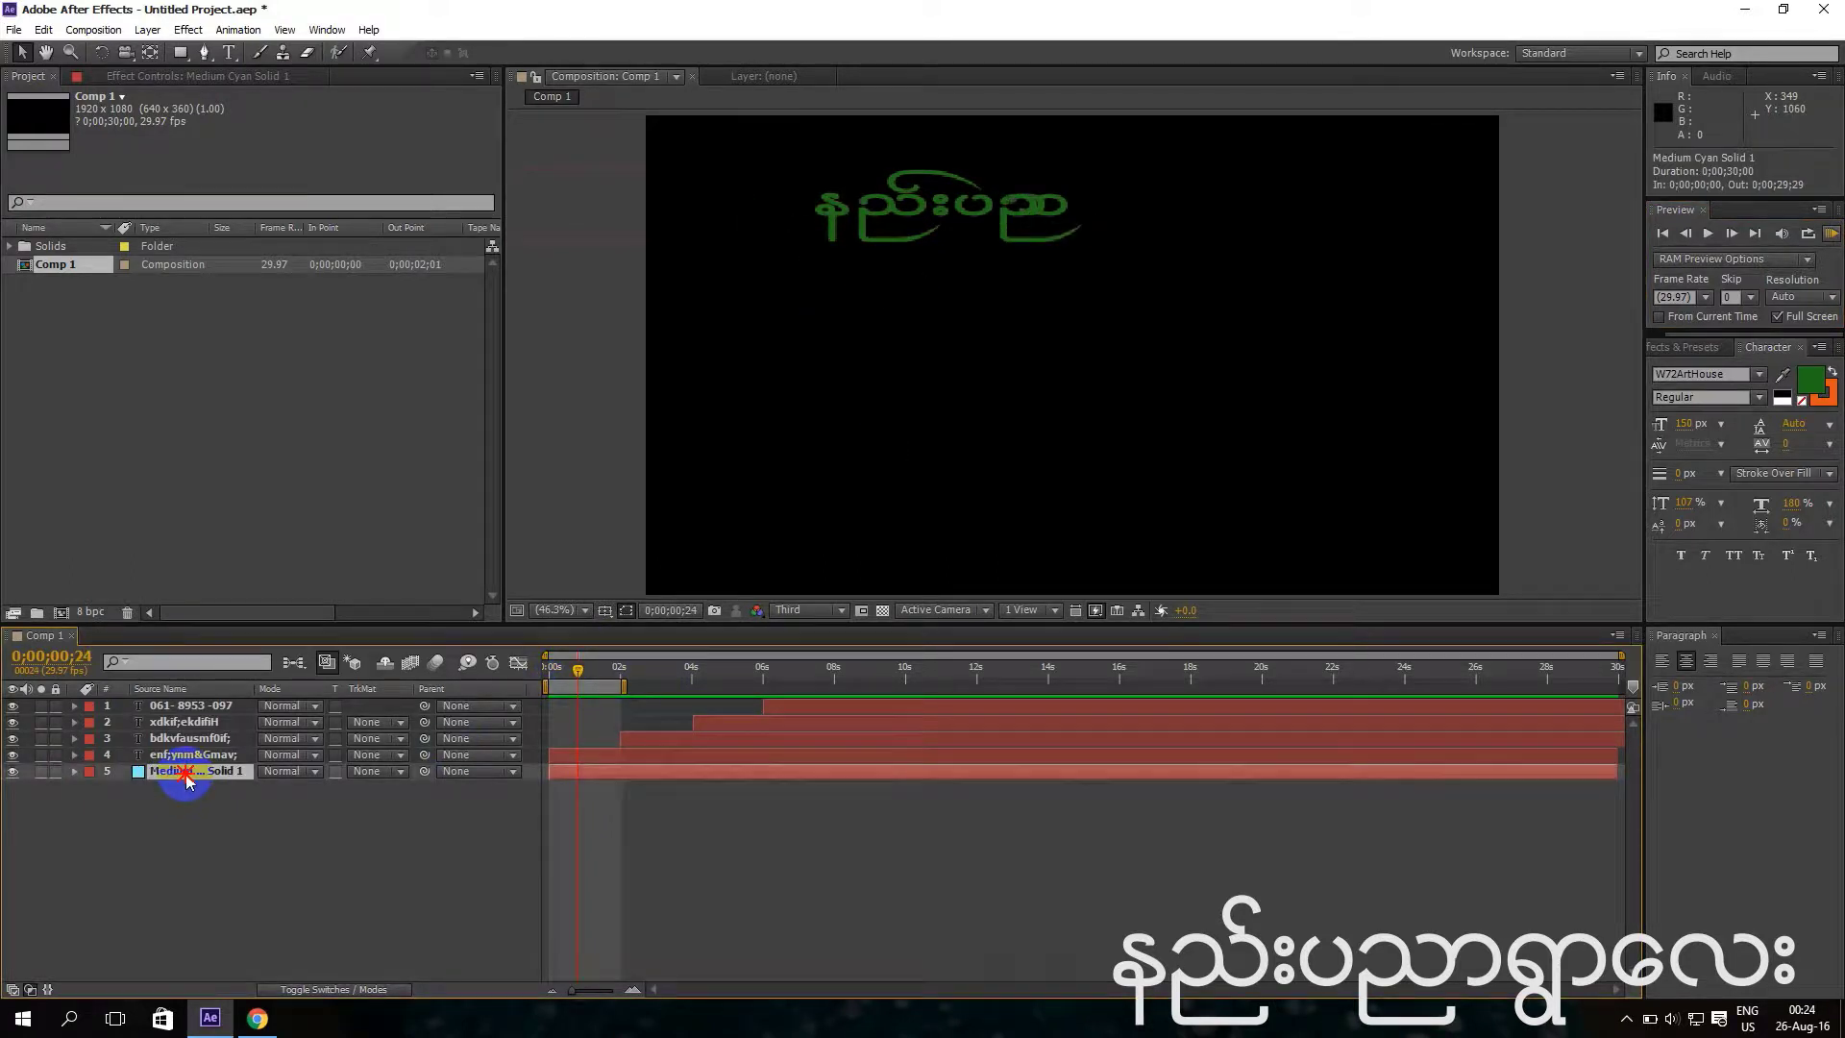
key(Delete)
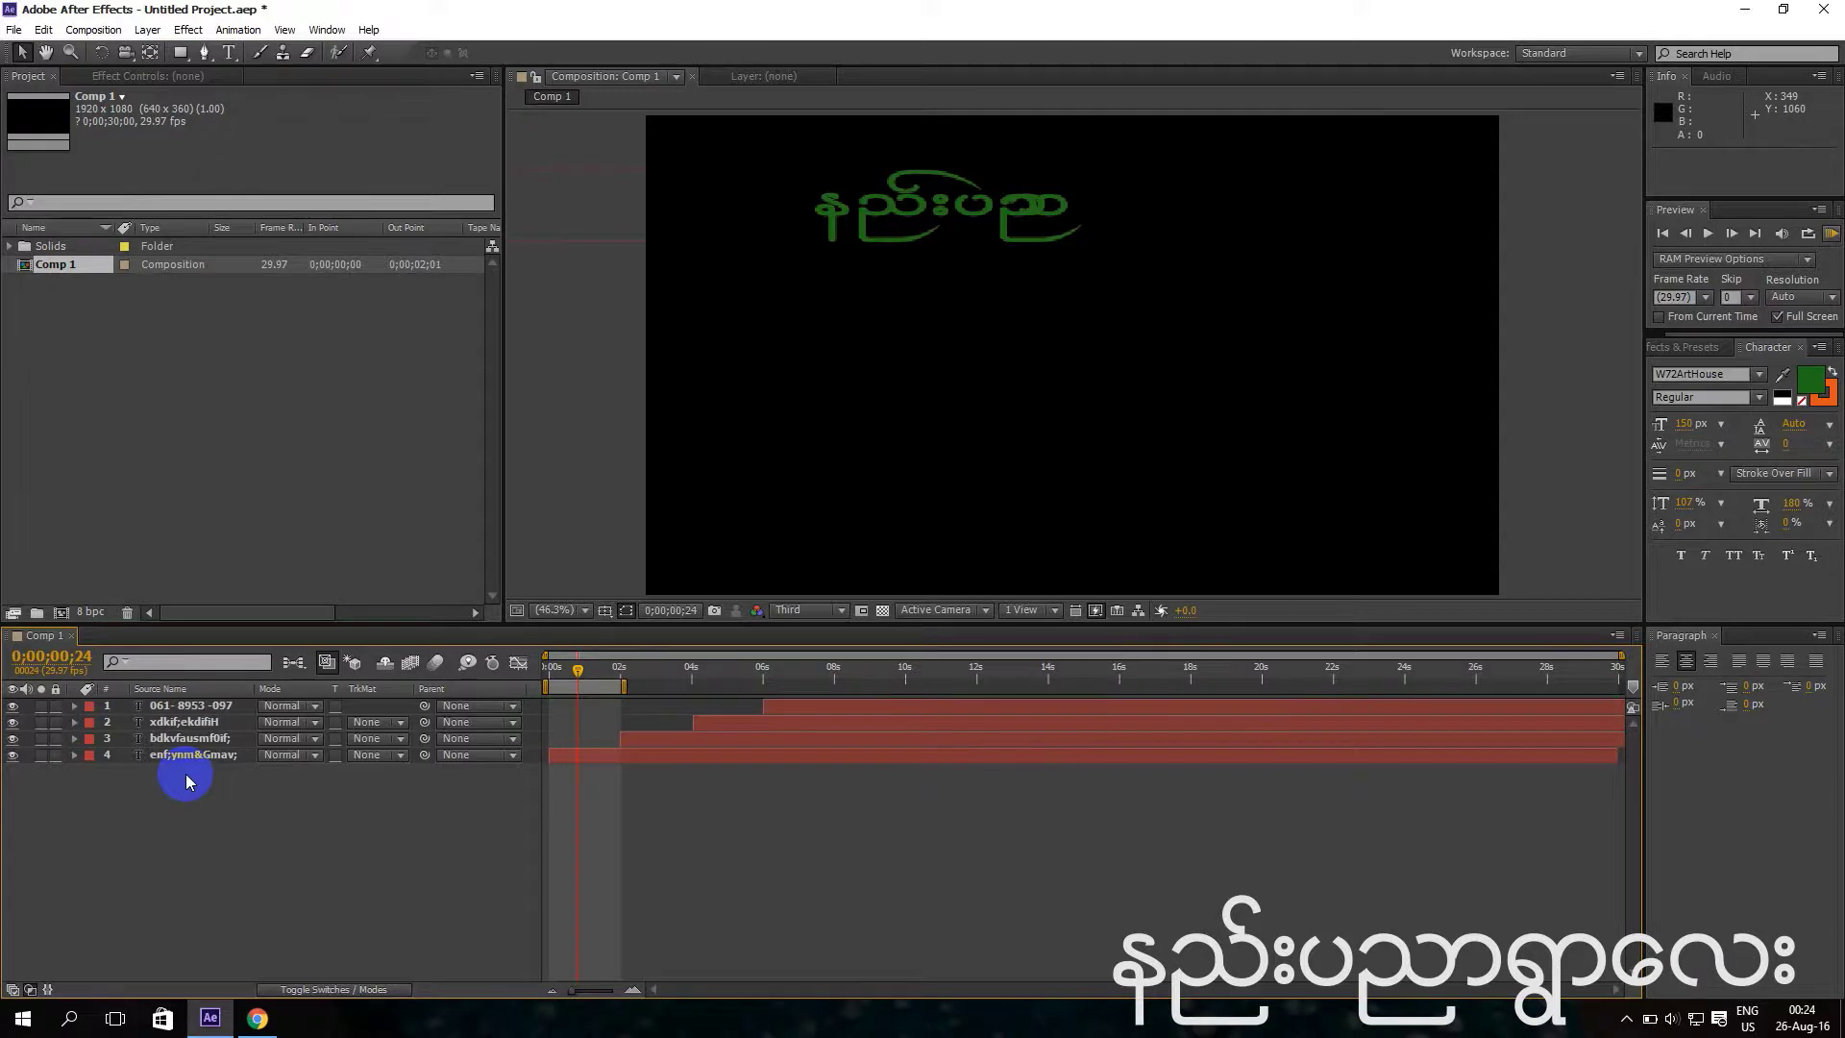
Create a new 1920 x 1080 px solid layer with a bright yellow color.
click(147, 30)
mouse_move(239, 59)
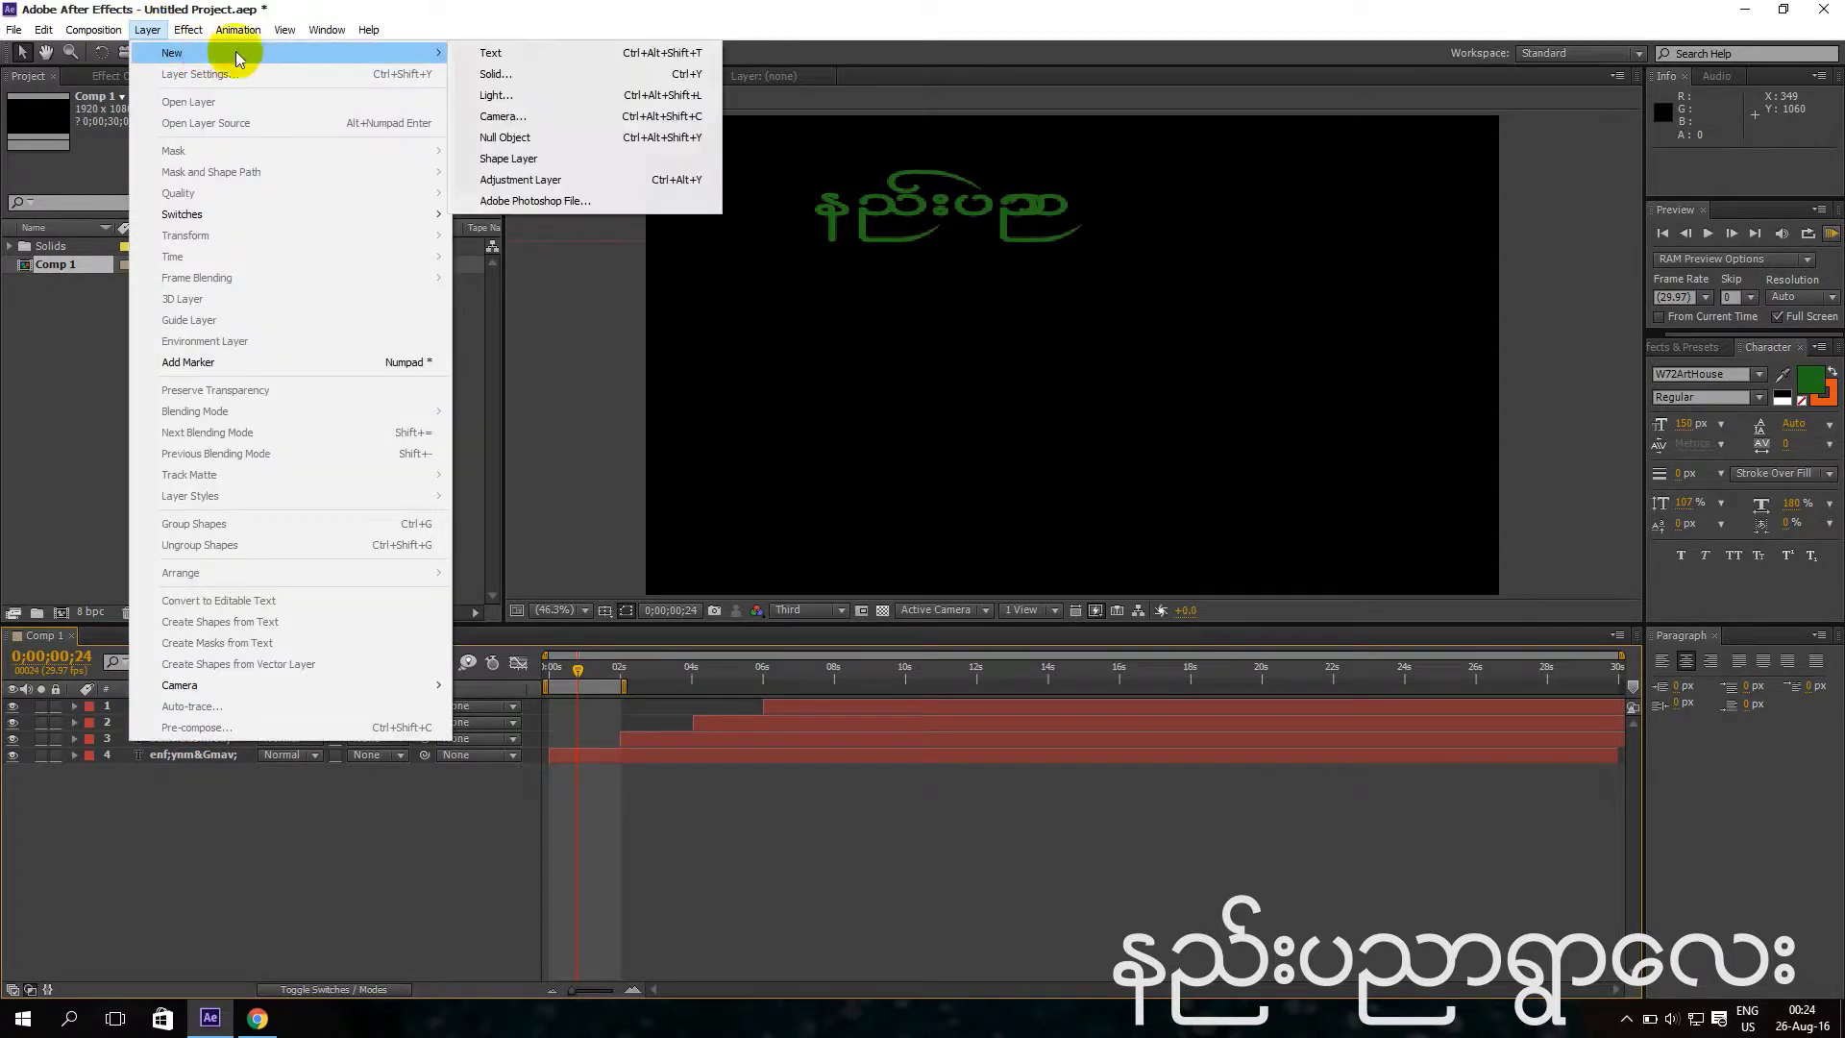
click(516, 74)
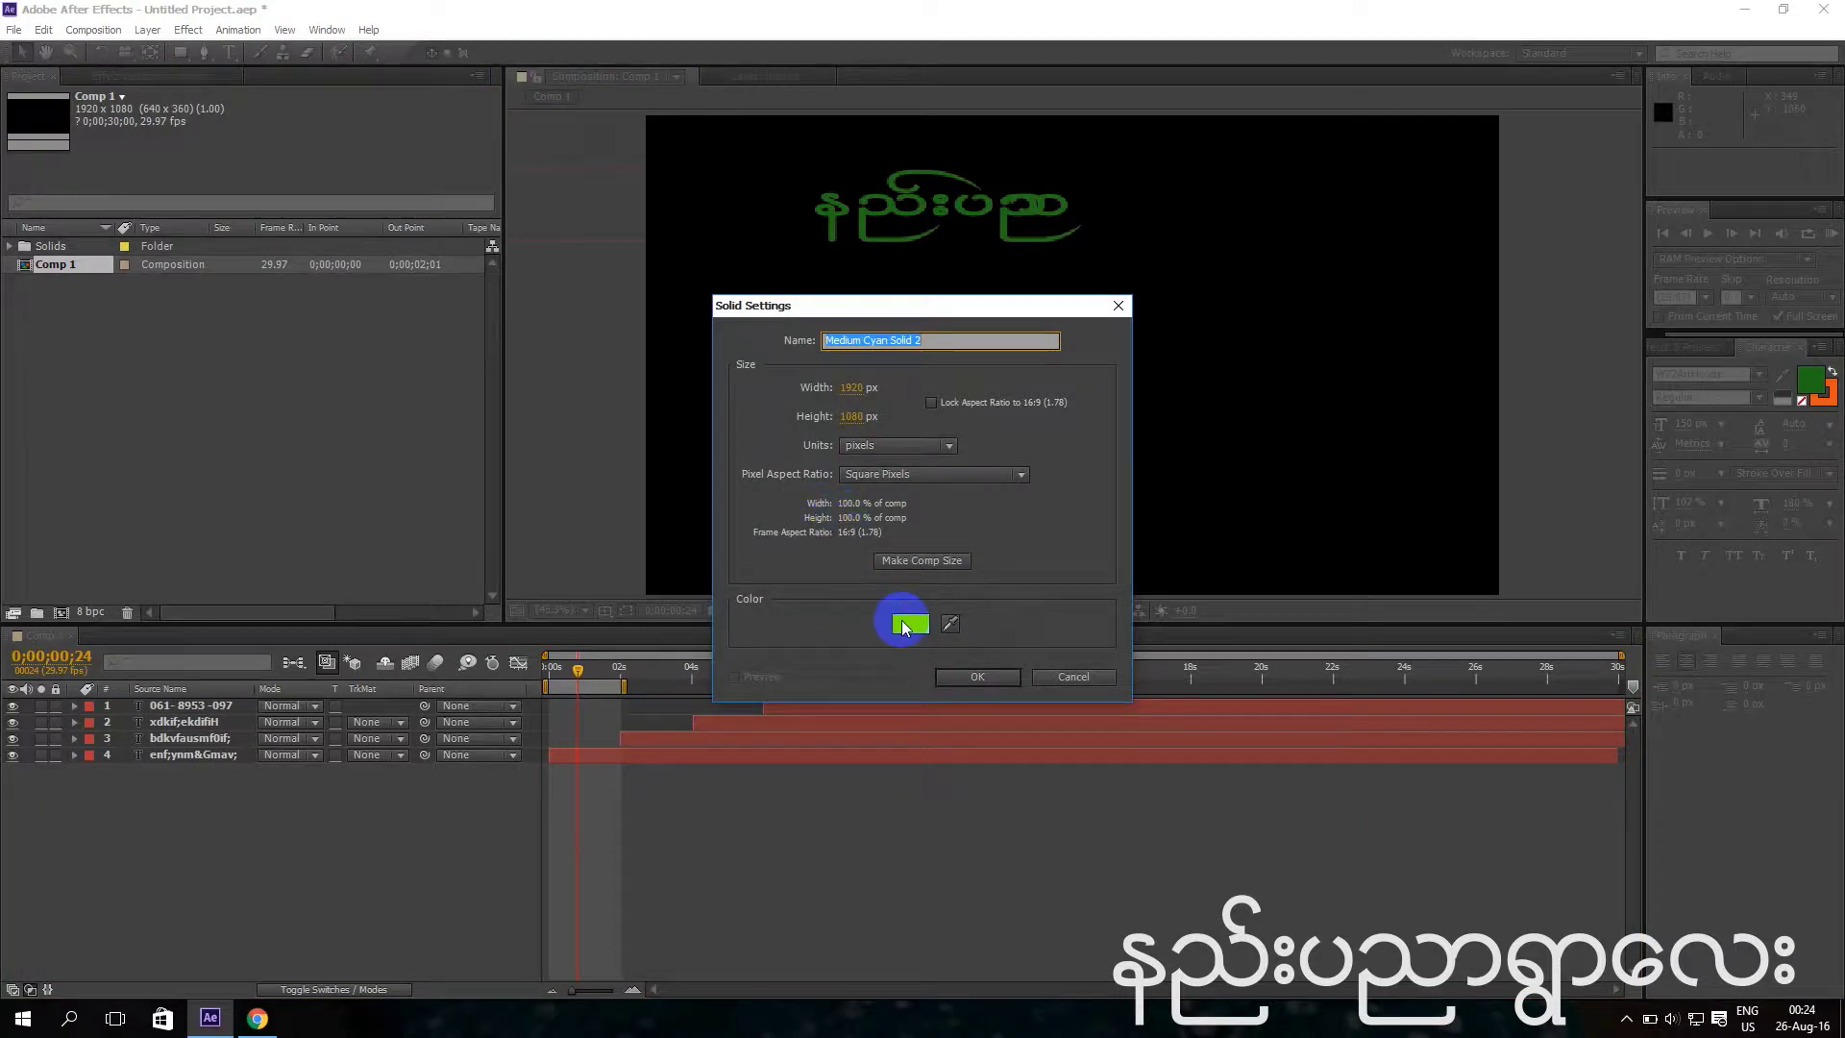
click(909, 625)
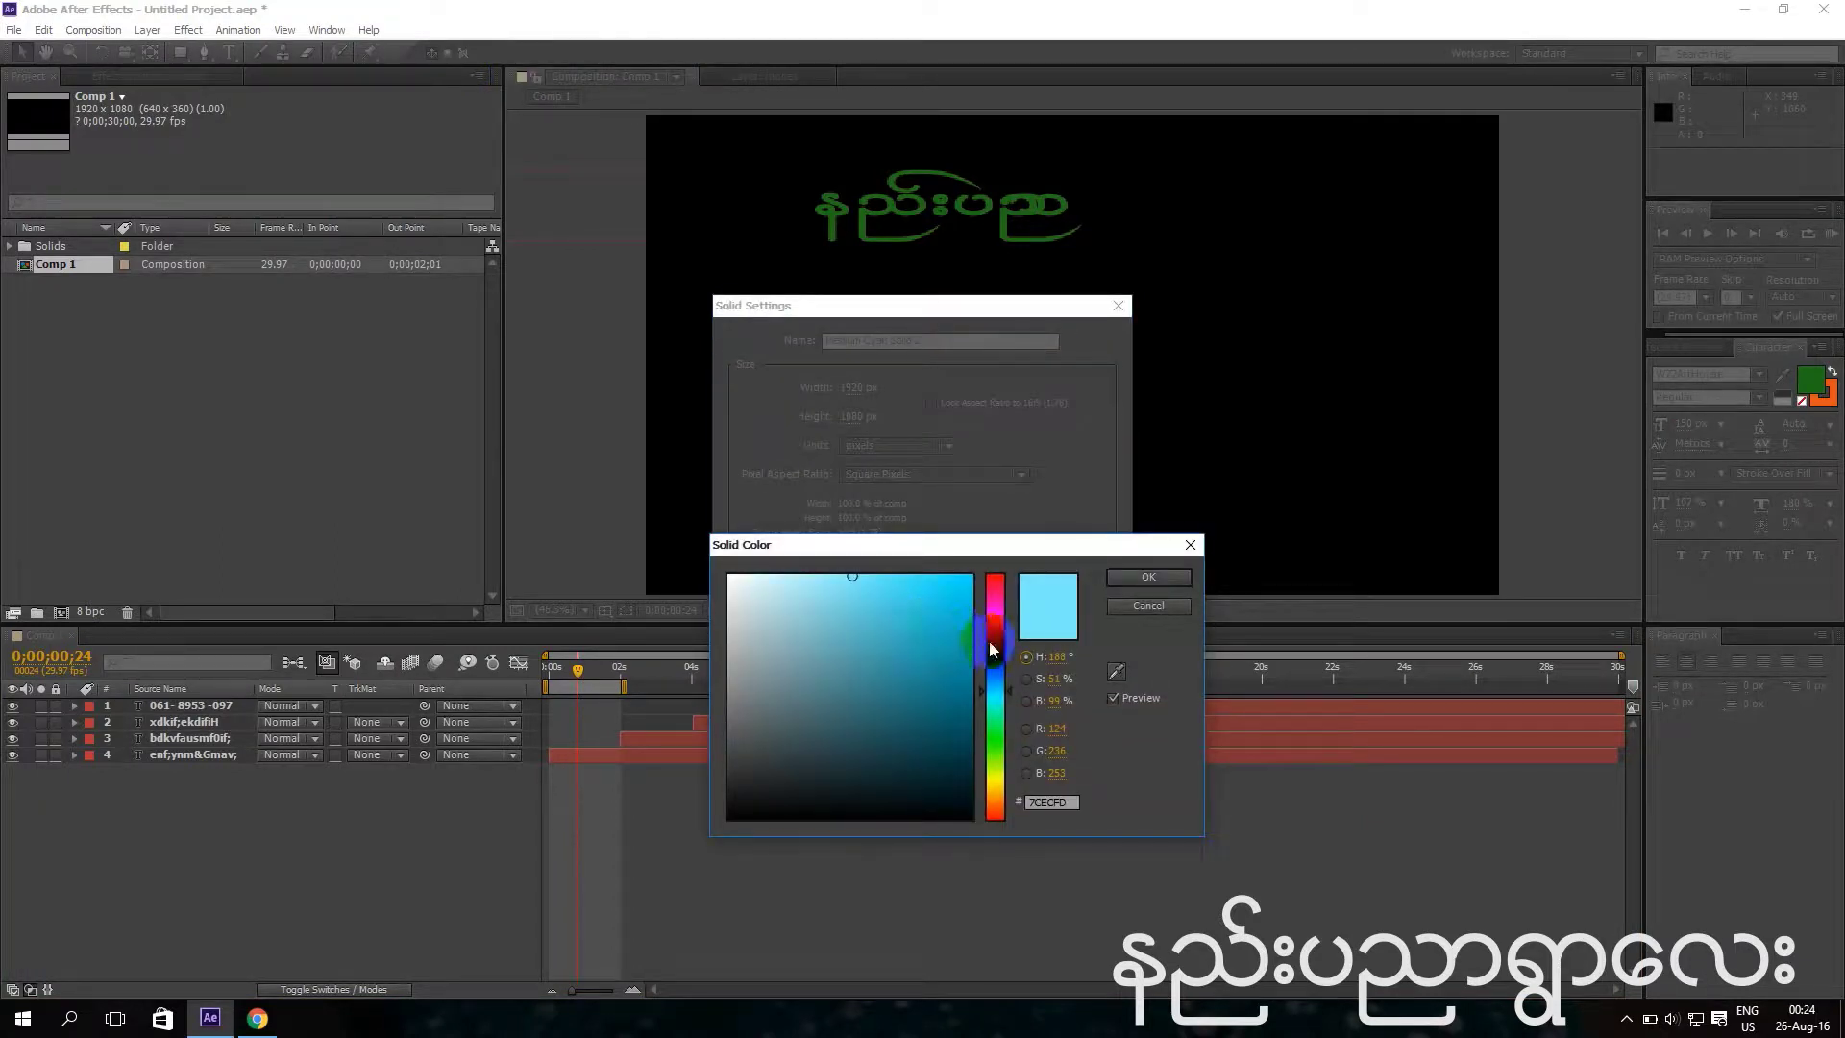
drag(994, 759, 995, 777)
drag(951, 697, 961, 591)
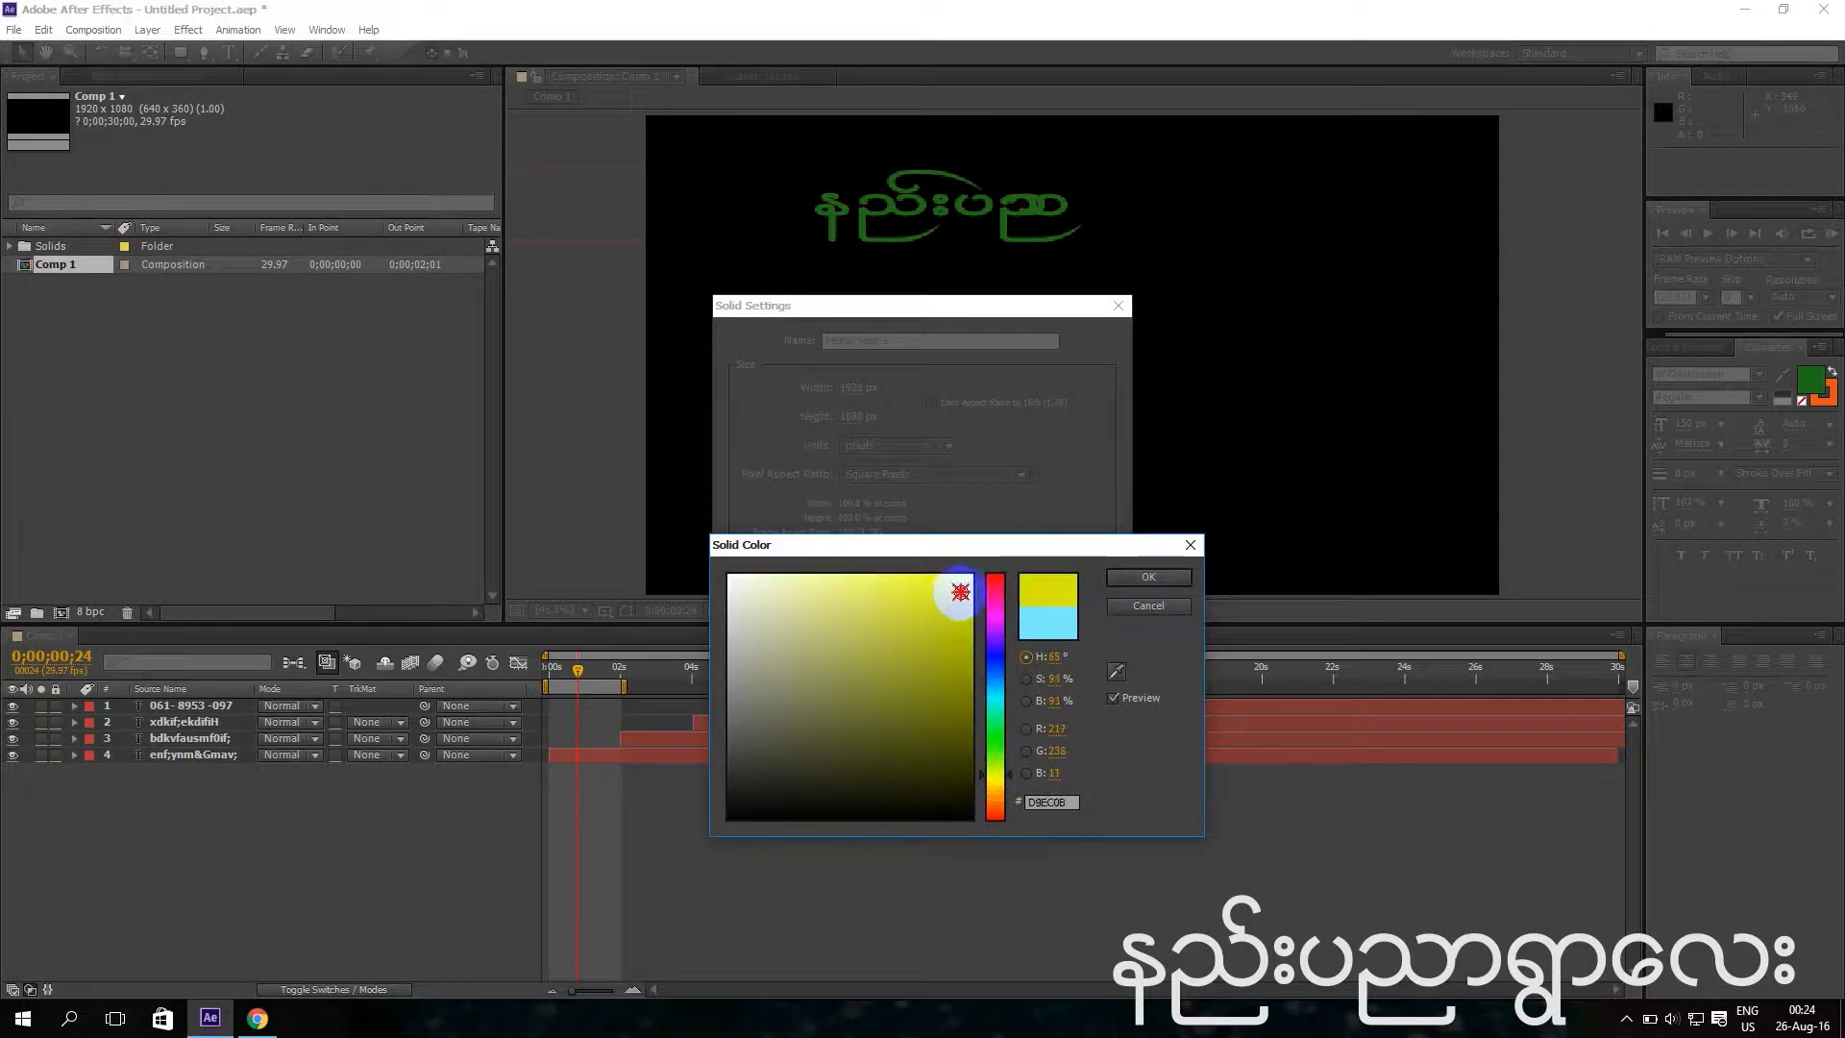
click(1139, 581)
click(954, 677)
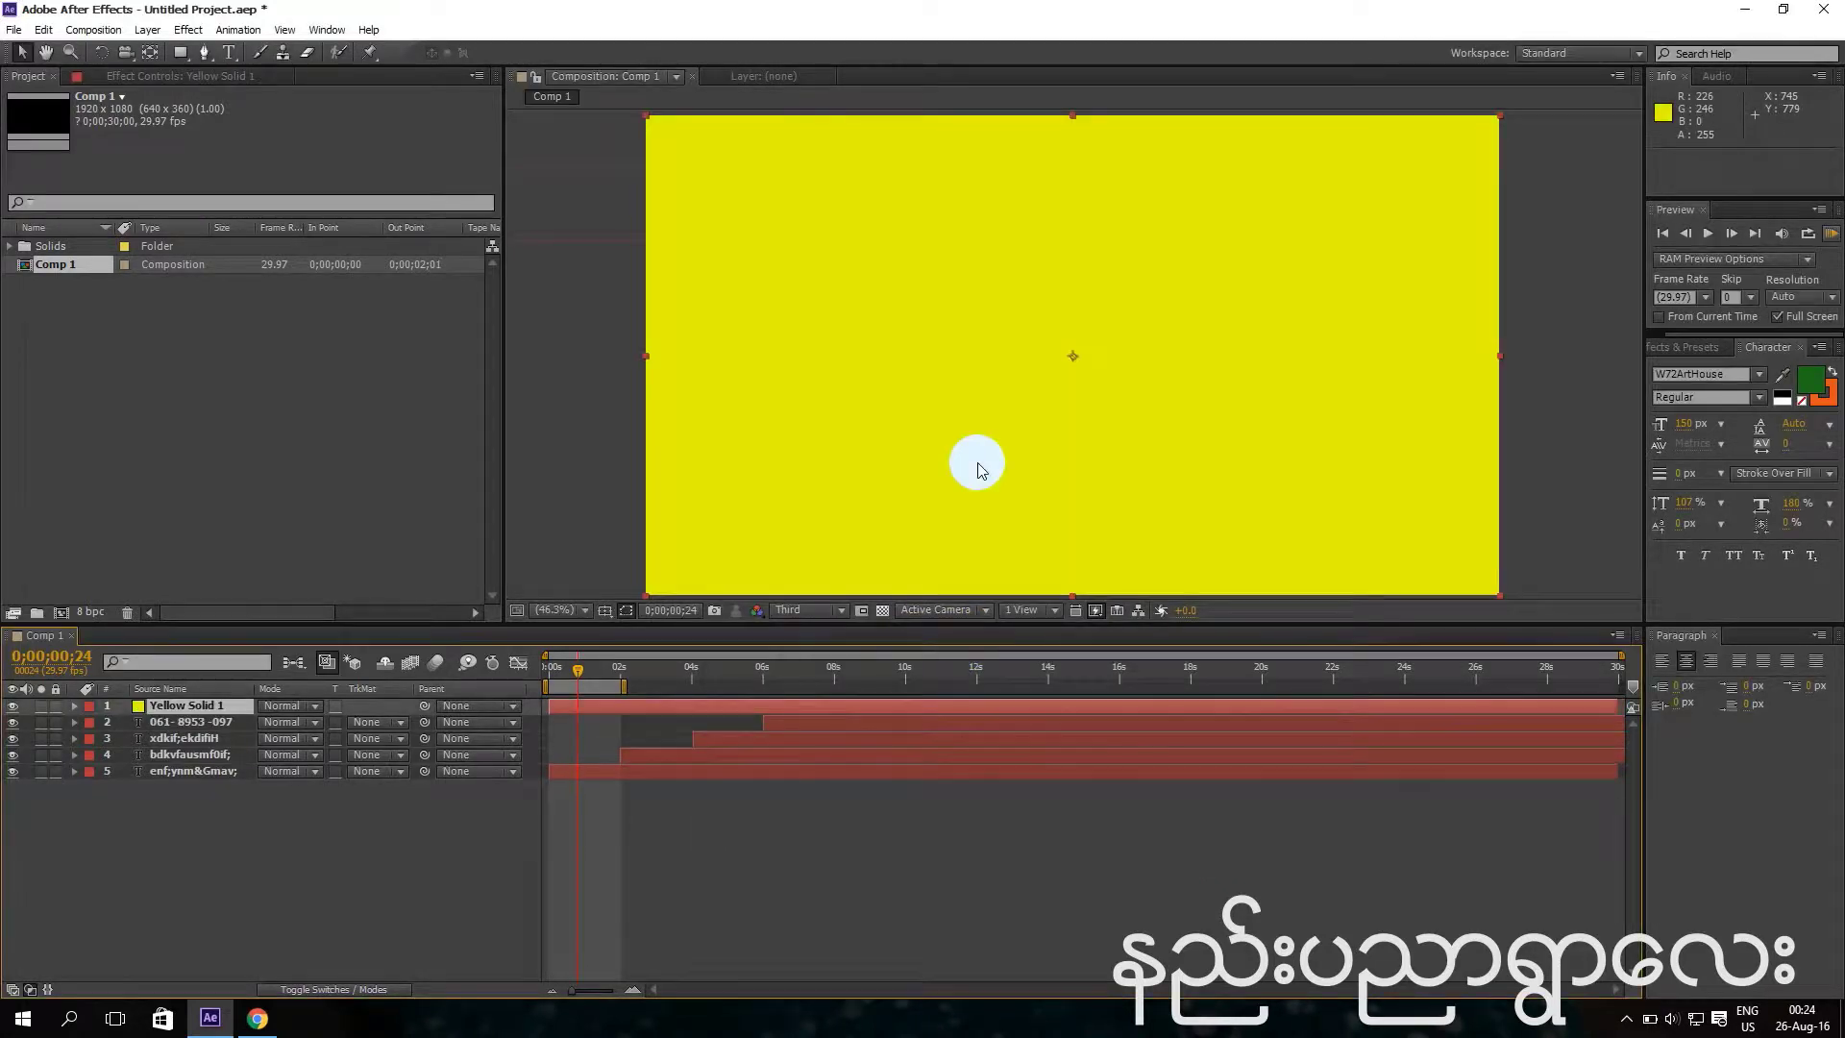
Place the Yellow Solid 1 layer beneath all the text layers and return to the Comp 1 view.
drag(214, 709, 202, 828)
double_click(903, 212)
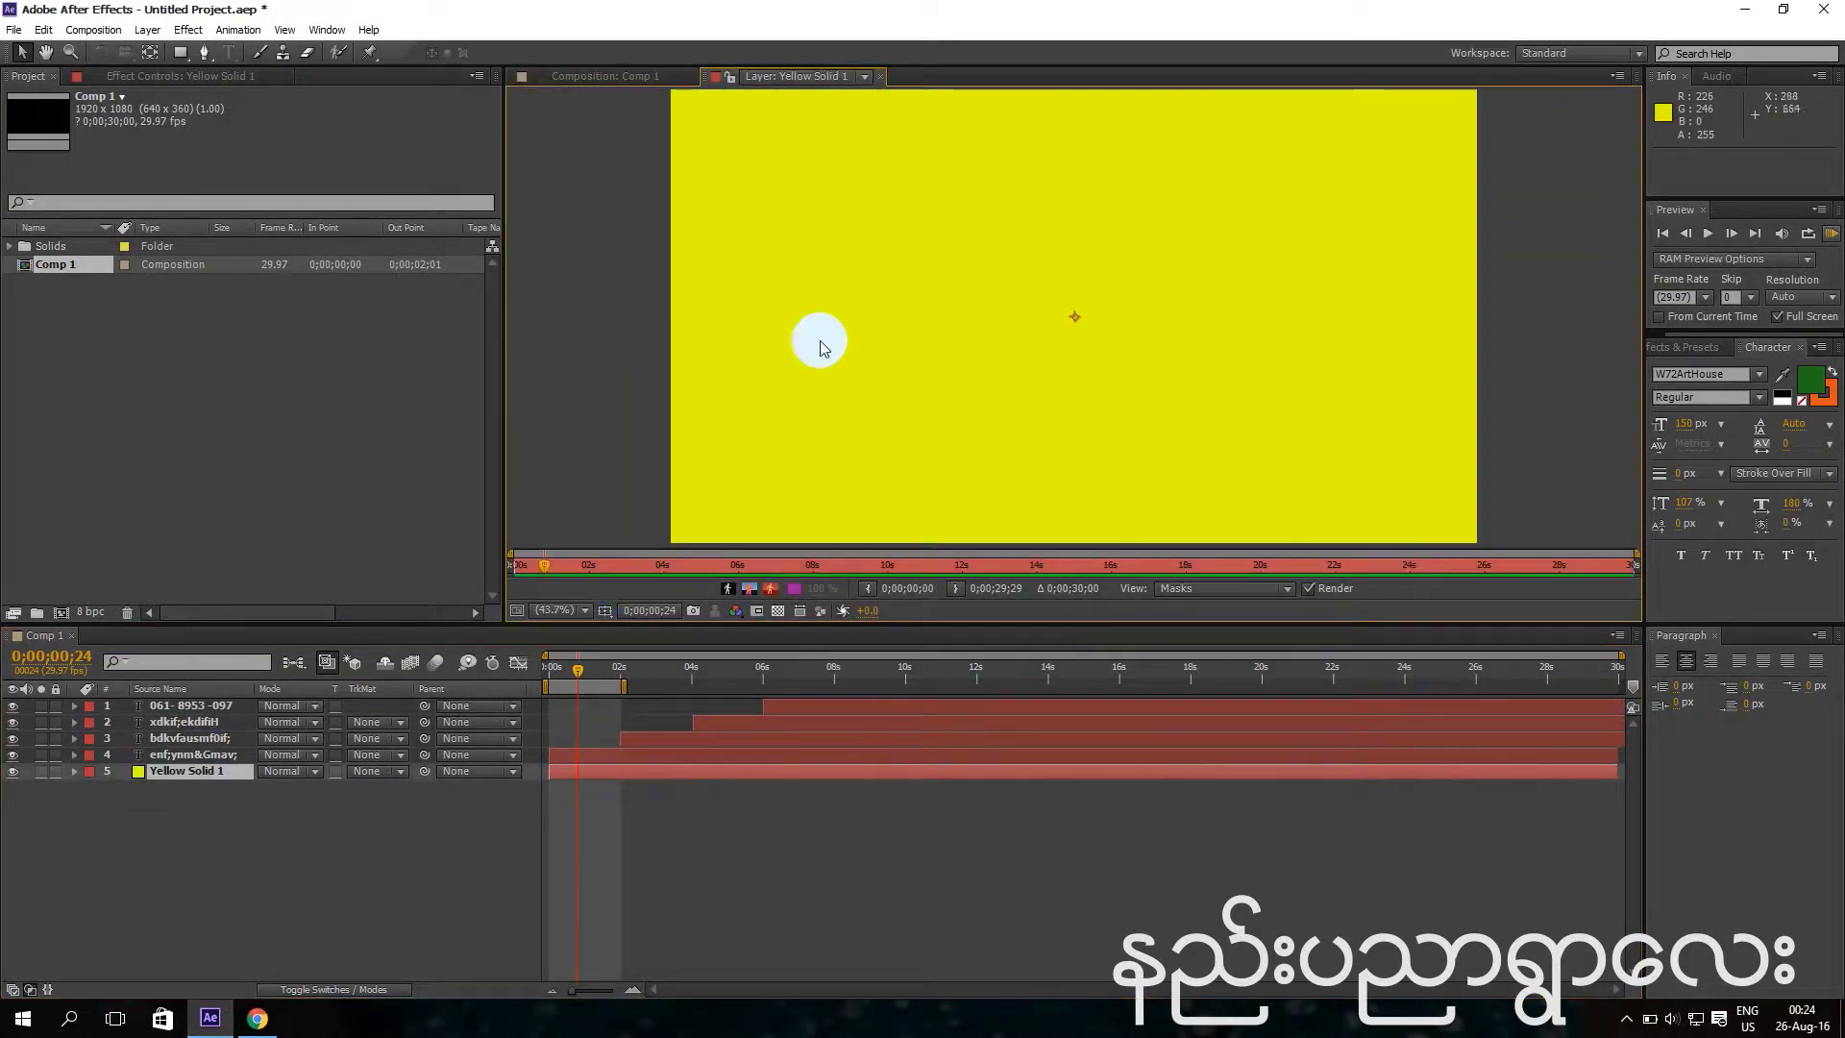
click(600, 76)
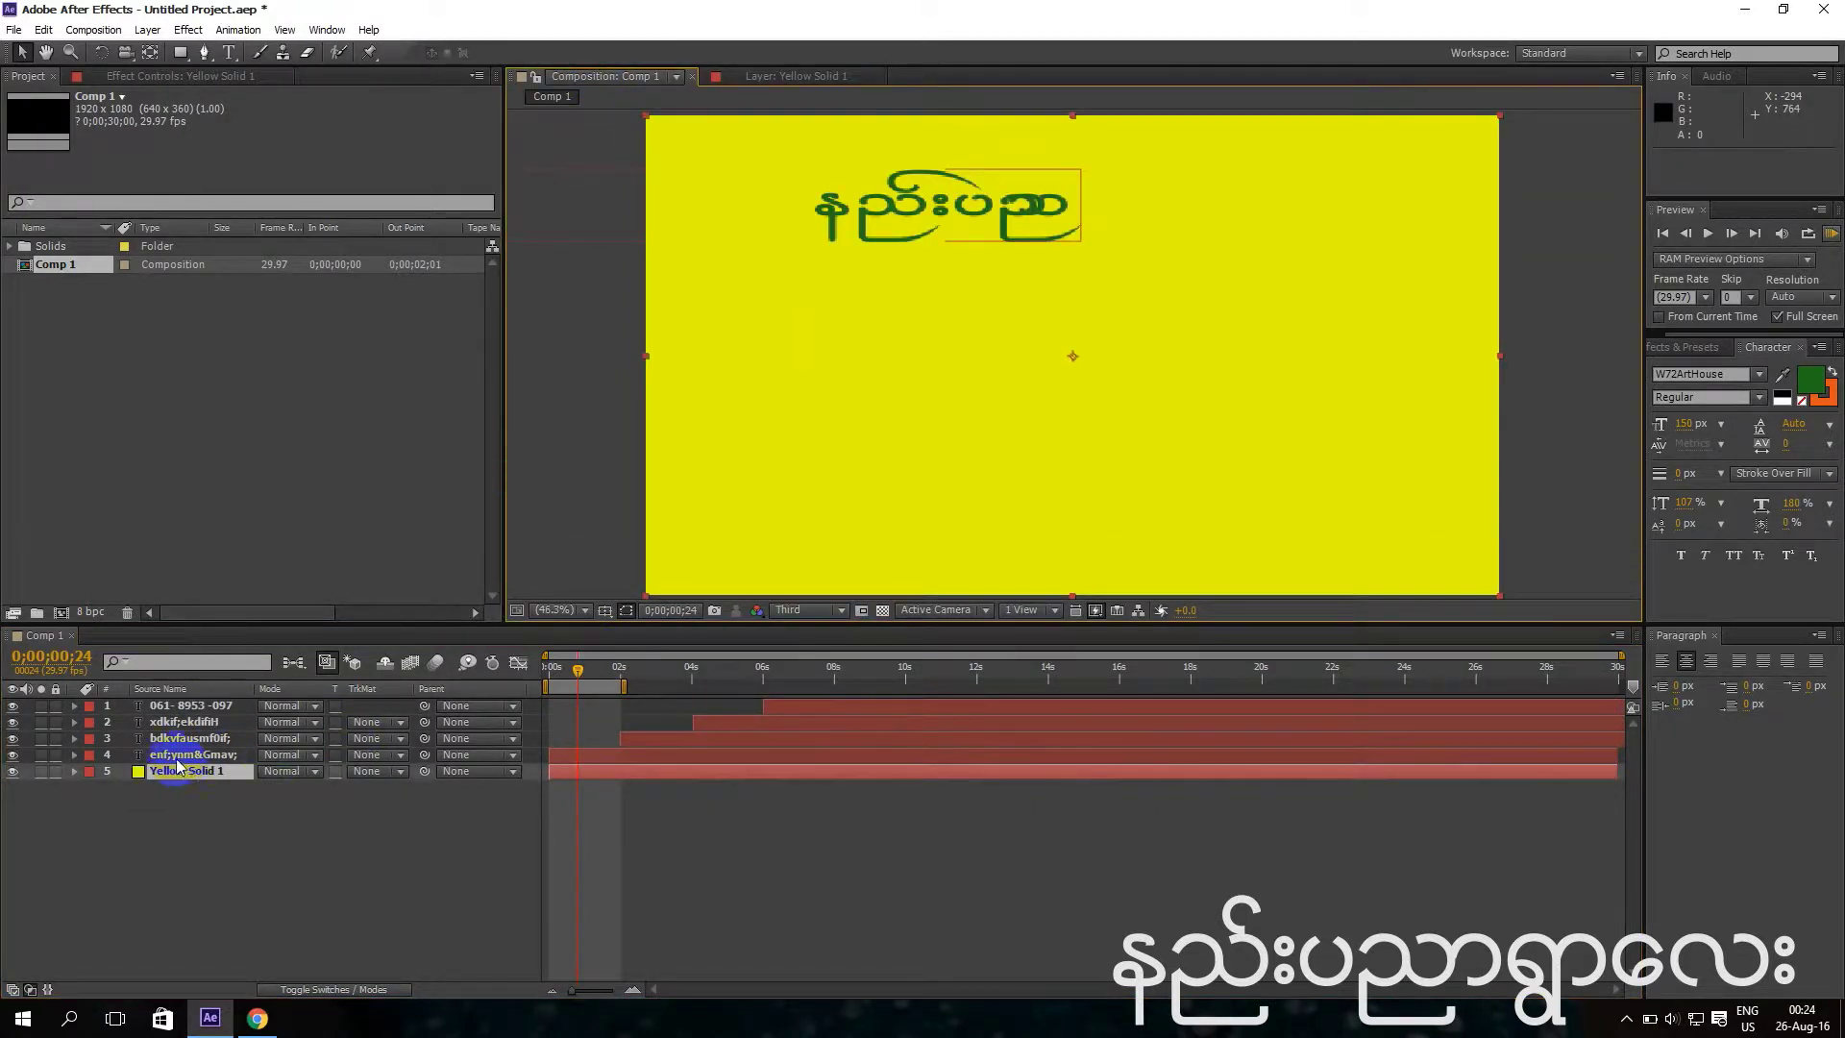
Set the fill color of text layer 4, the first title line, to white FFFFFF.
click(189, 755)
click(1810, 381)
drag(769, 639, 625, 515)
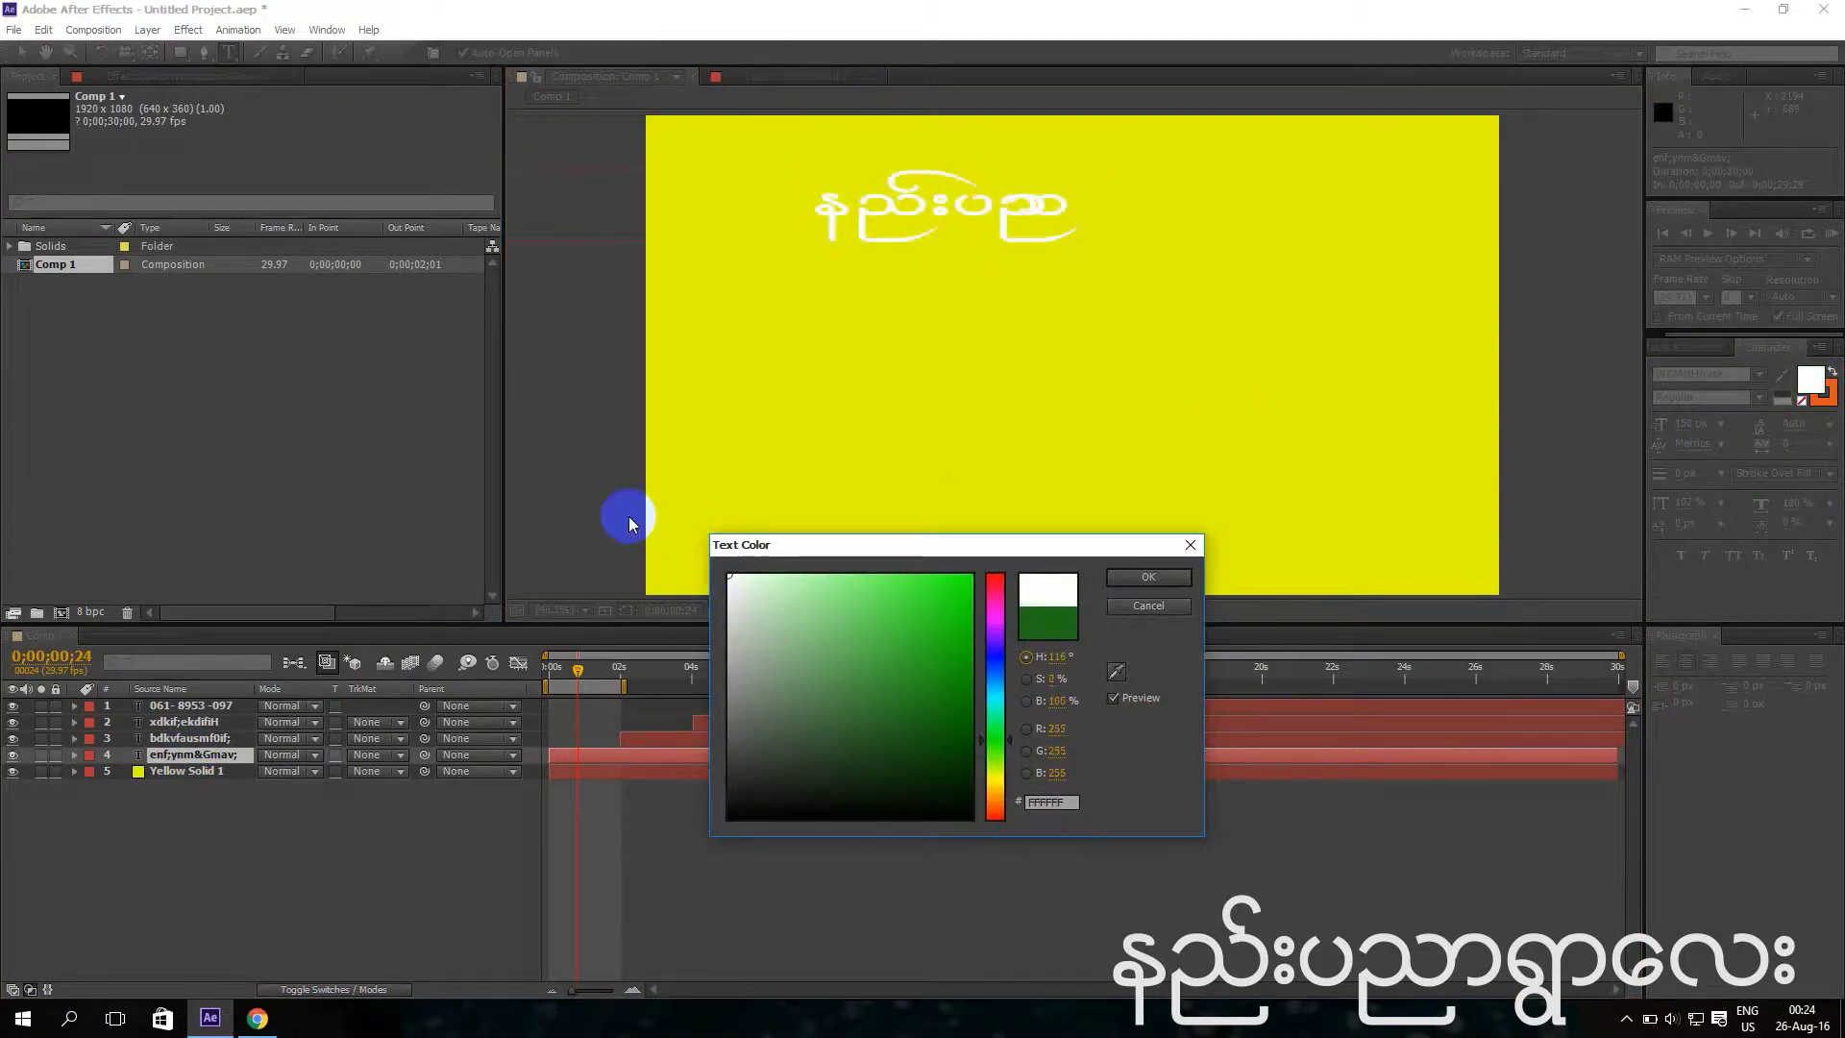
click(1154, 577)
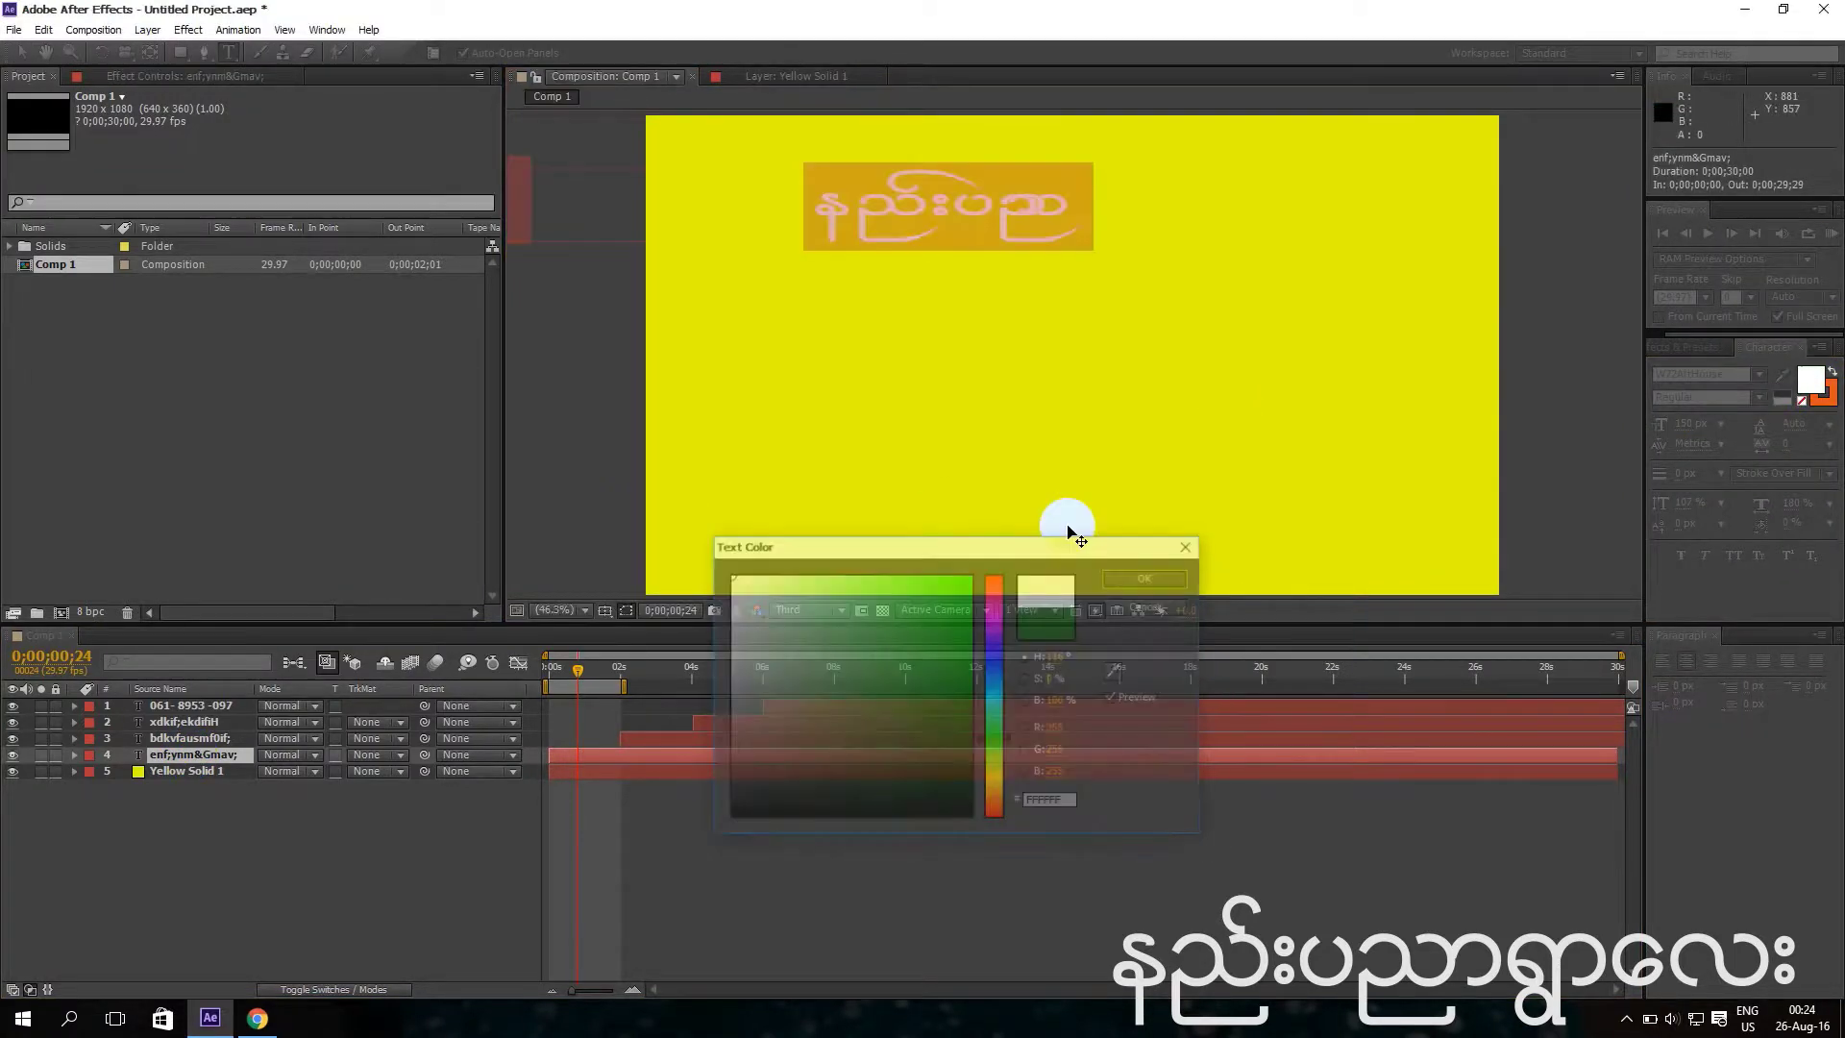
click(202, 917)
Set the fill color of text layer 3, the second title line, to white.
click(192, 738)
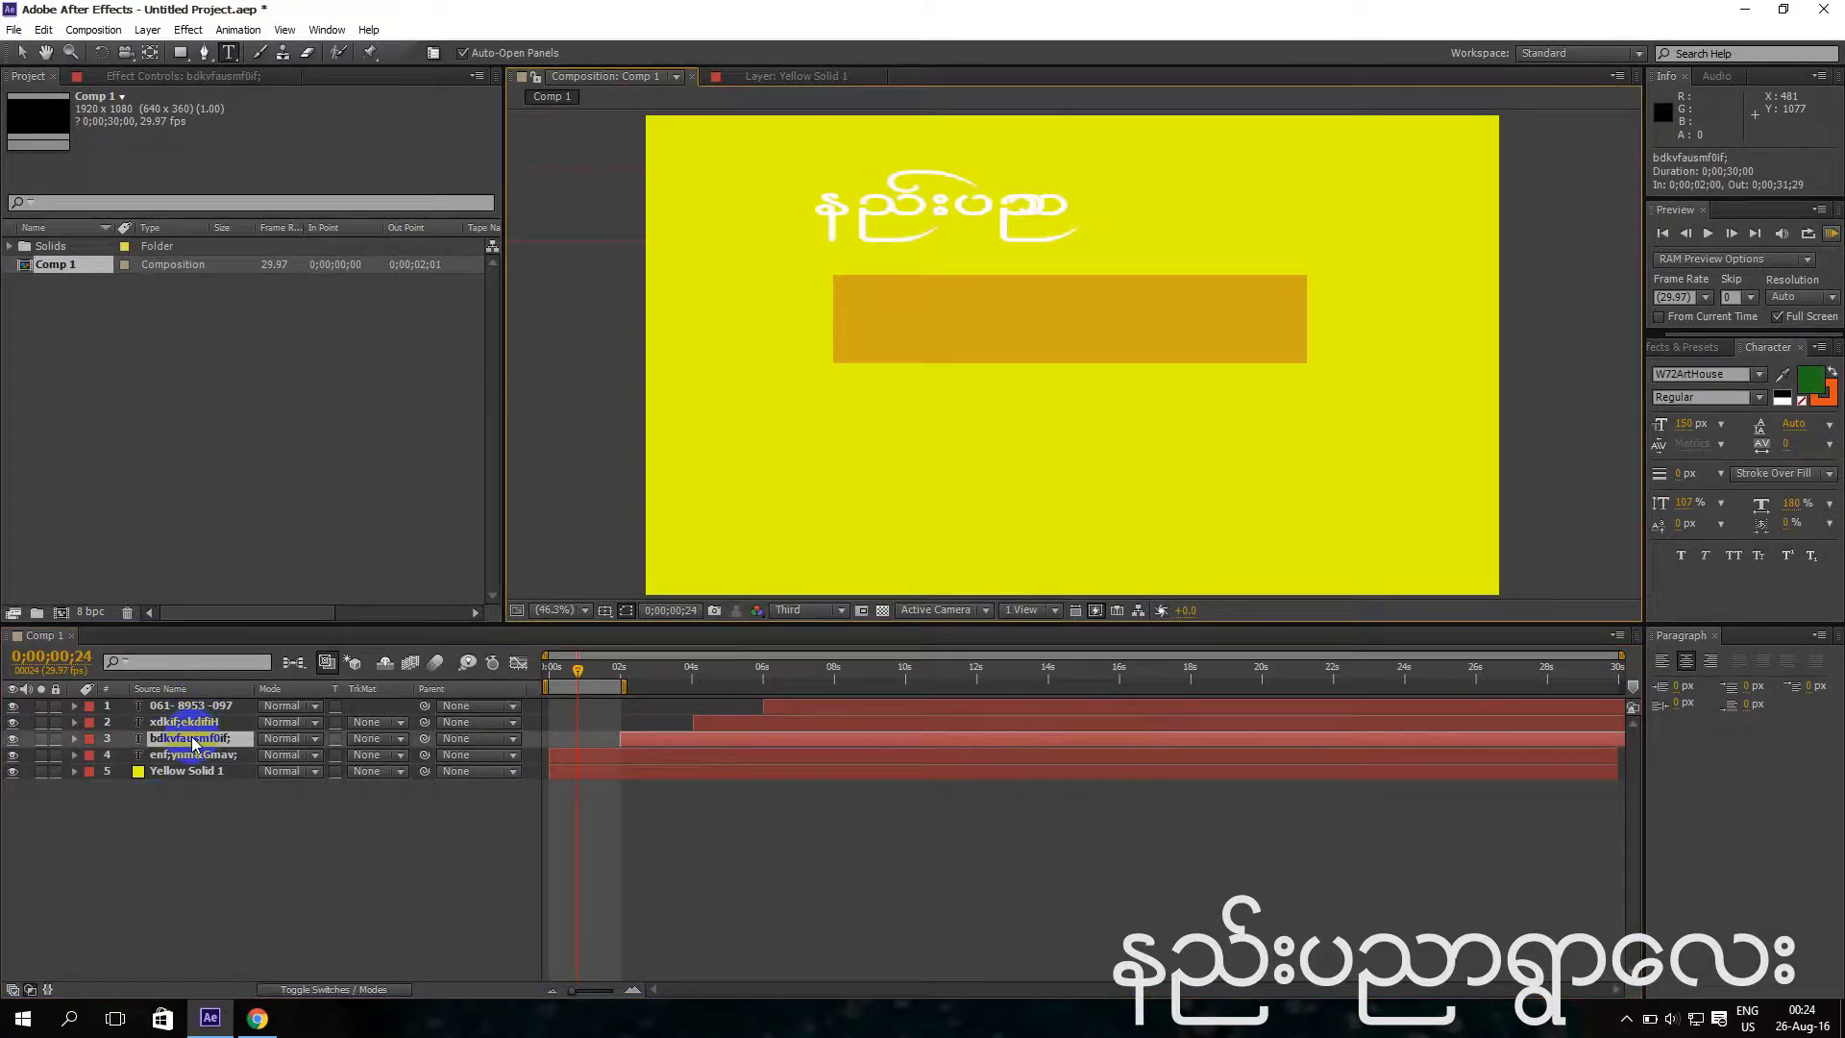
click(1810, 380)
drag(762, 611, 729, 575)
click(1146, 576)
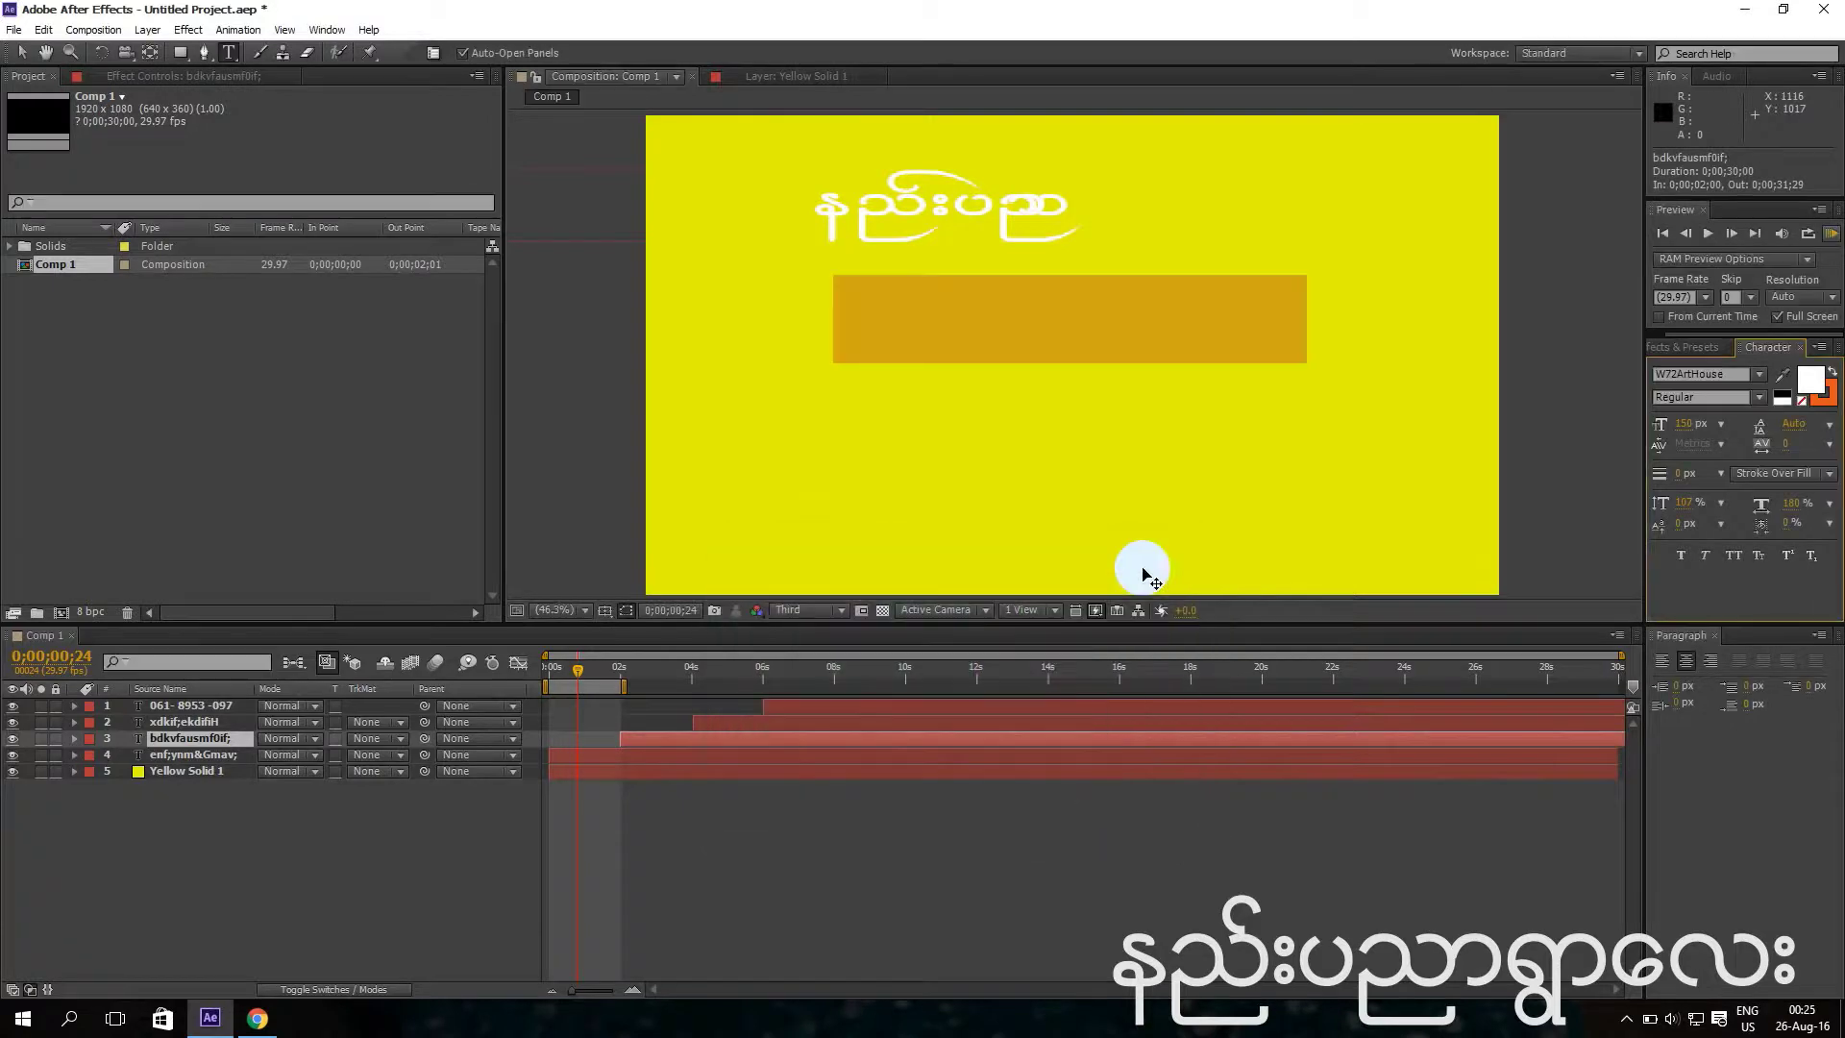
Set the fill color of text layer 2, the third title line, to white FFFFFF.
click(203, 722)
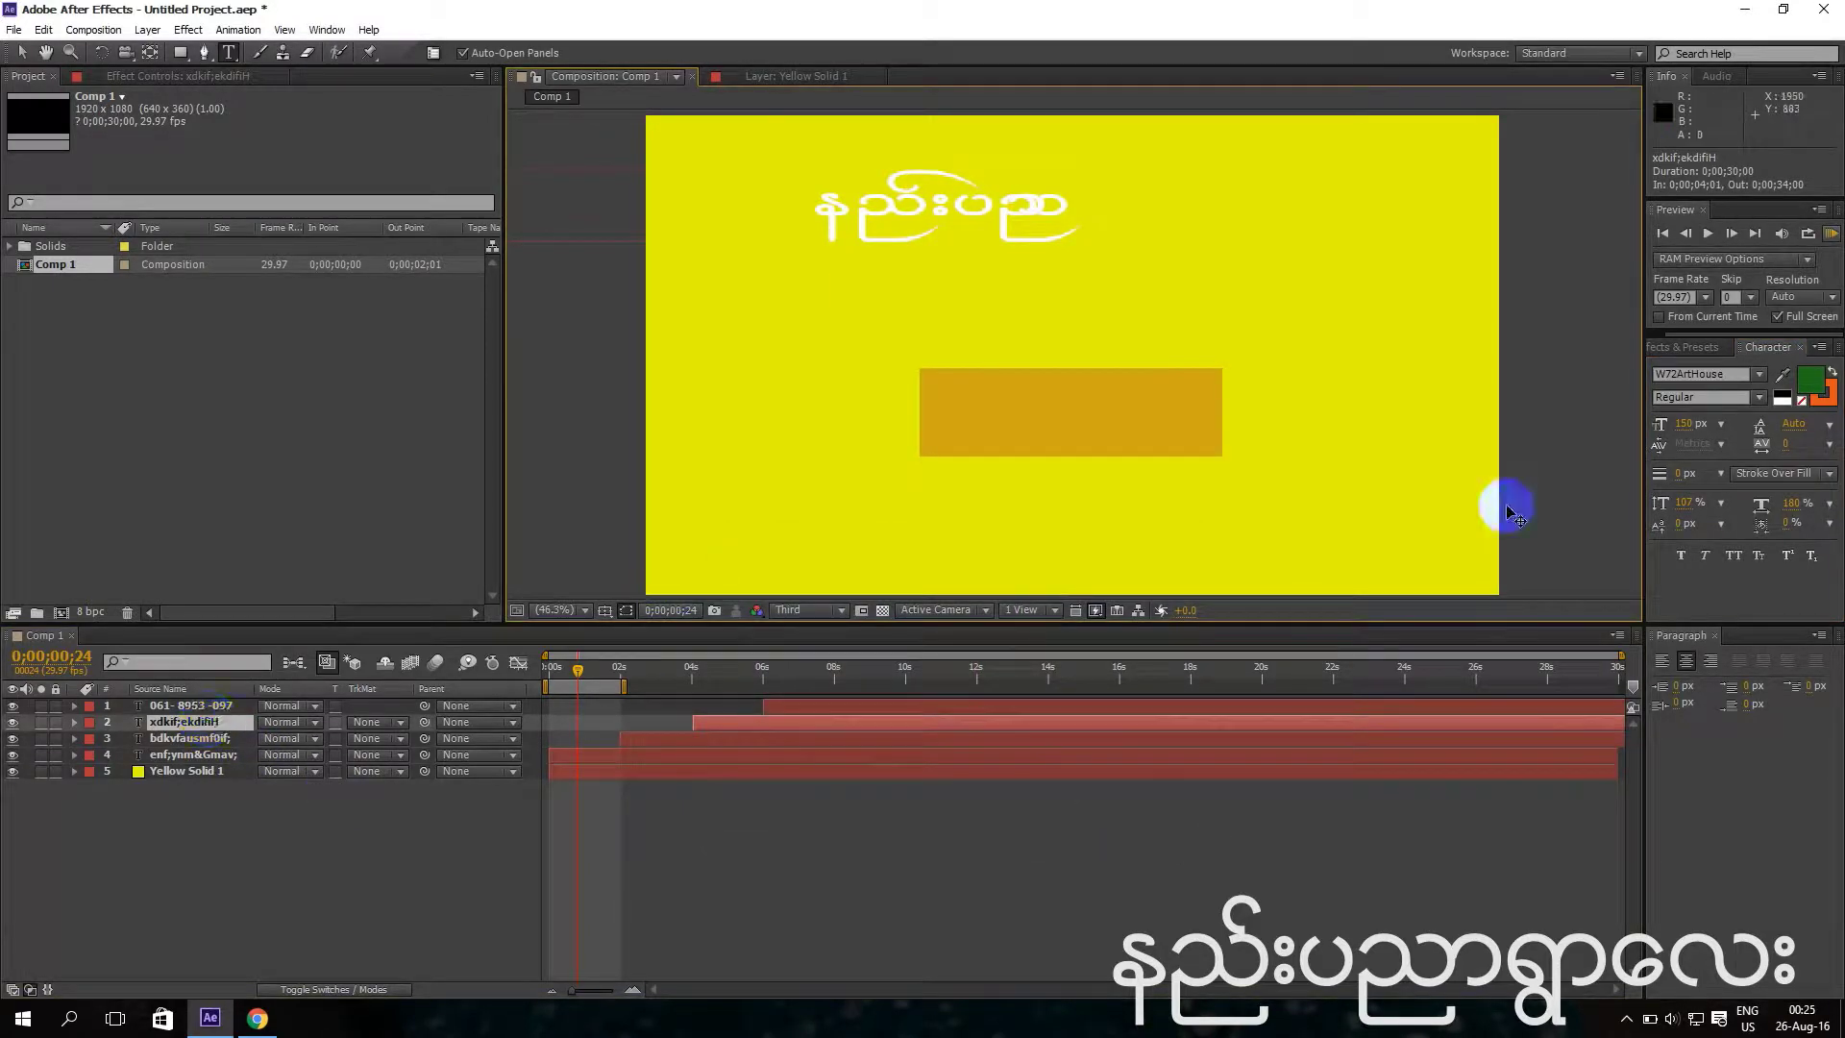
click(1809, 379)
drag(773, 601, 692, 552)
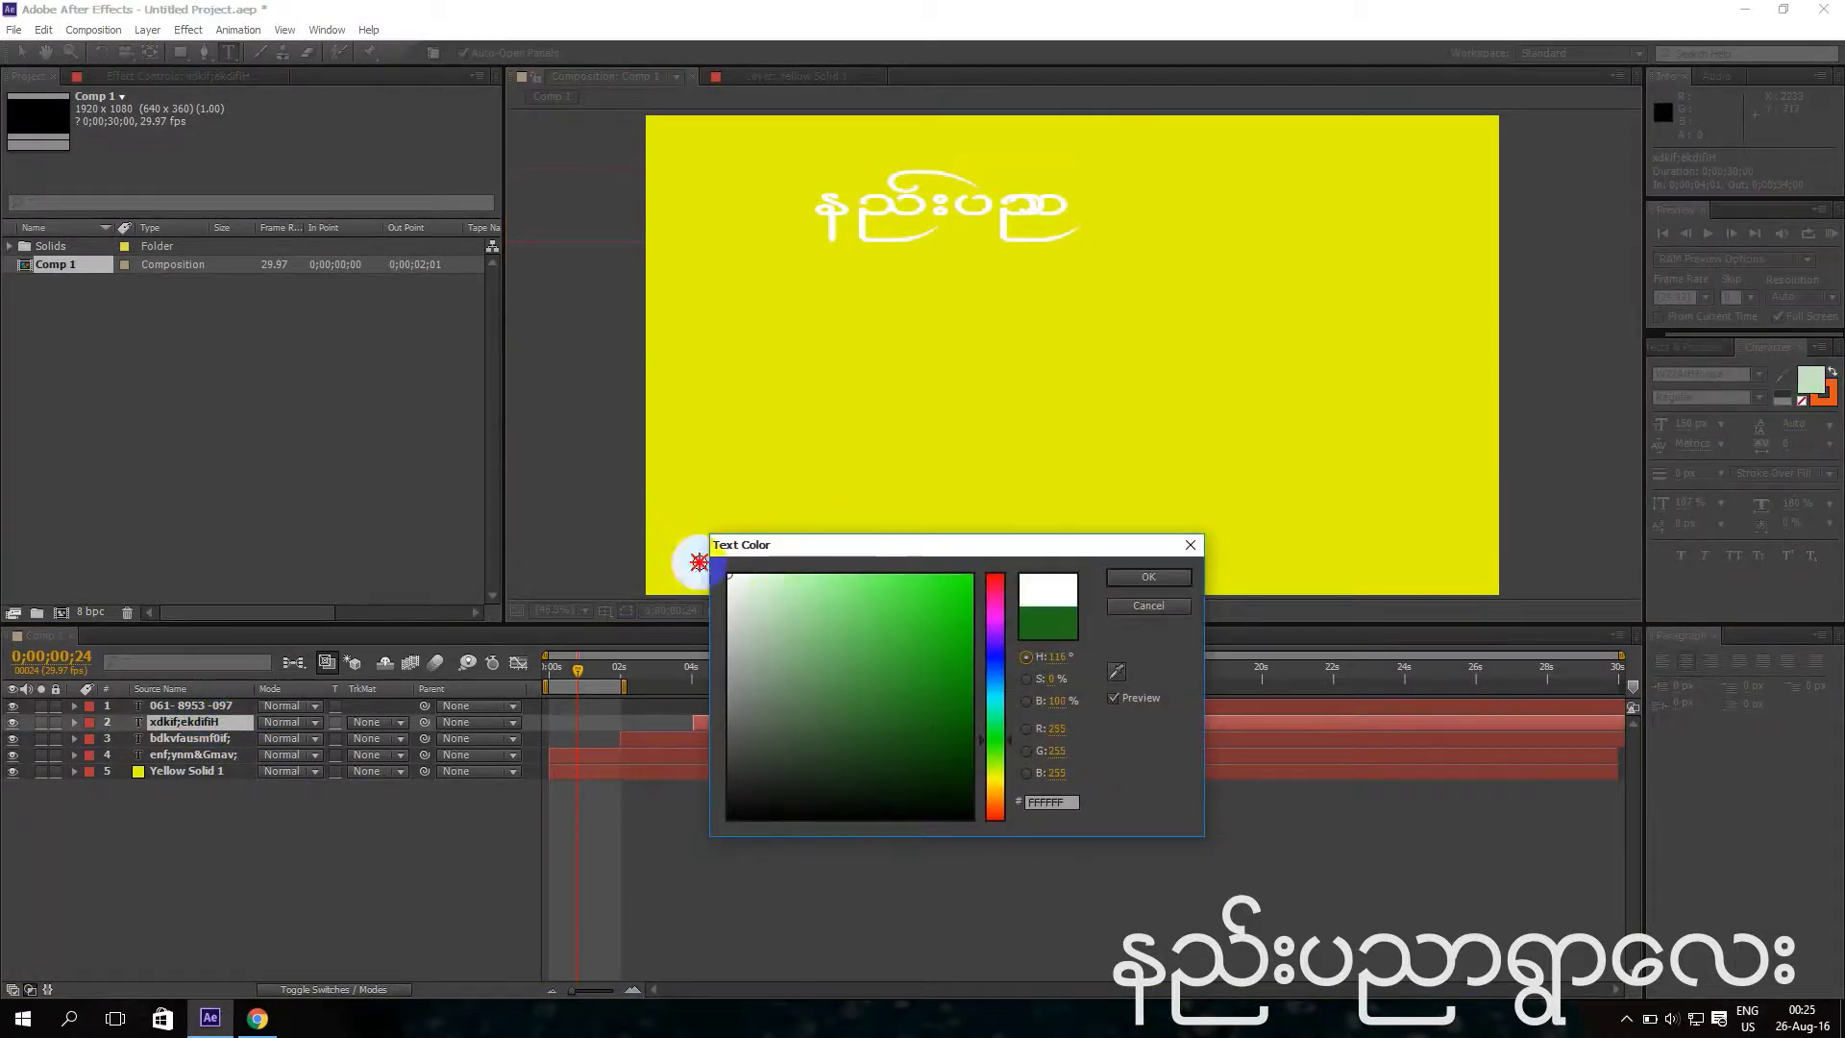
click(1149, 577)
click(287, 821)
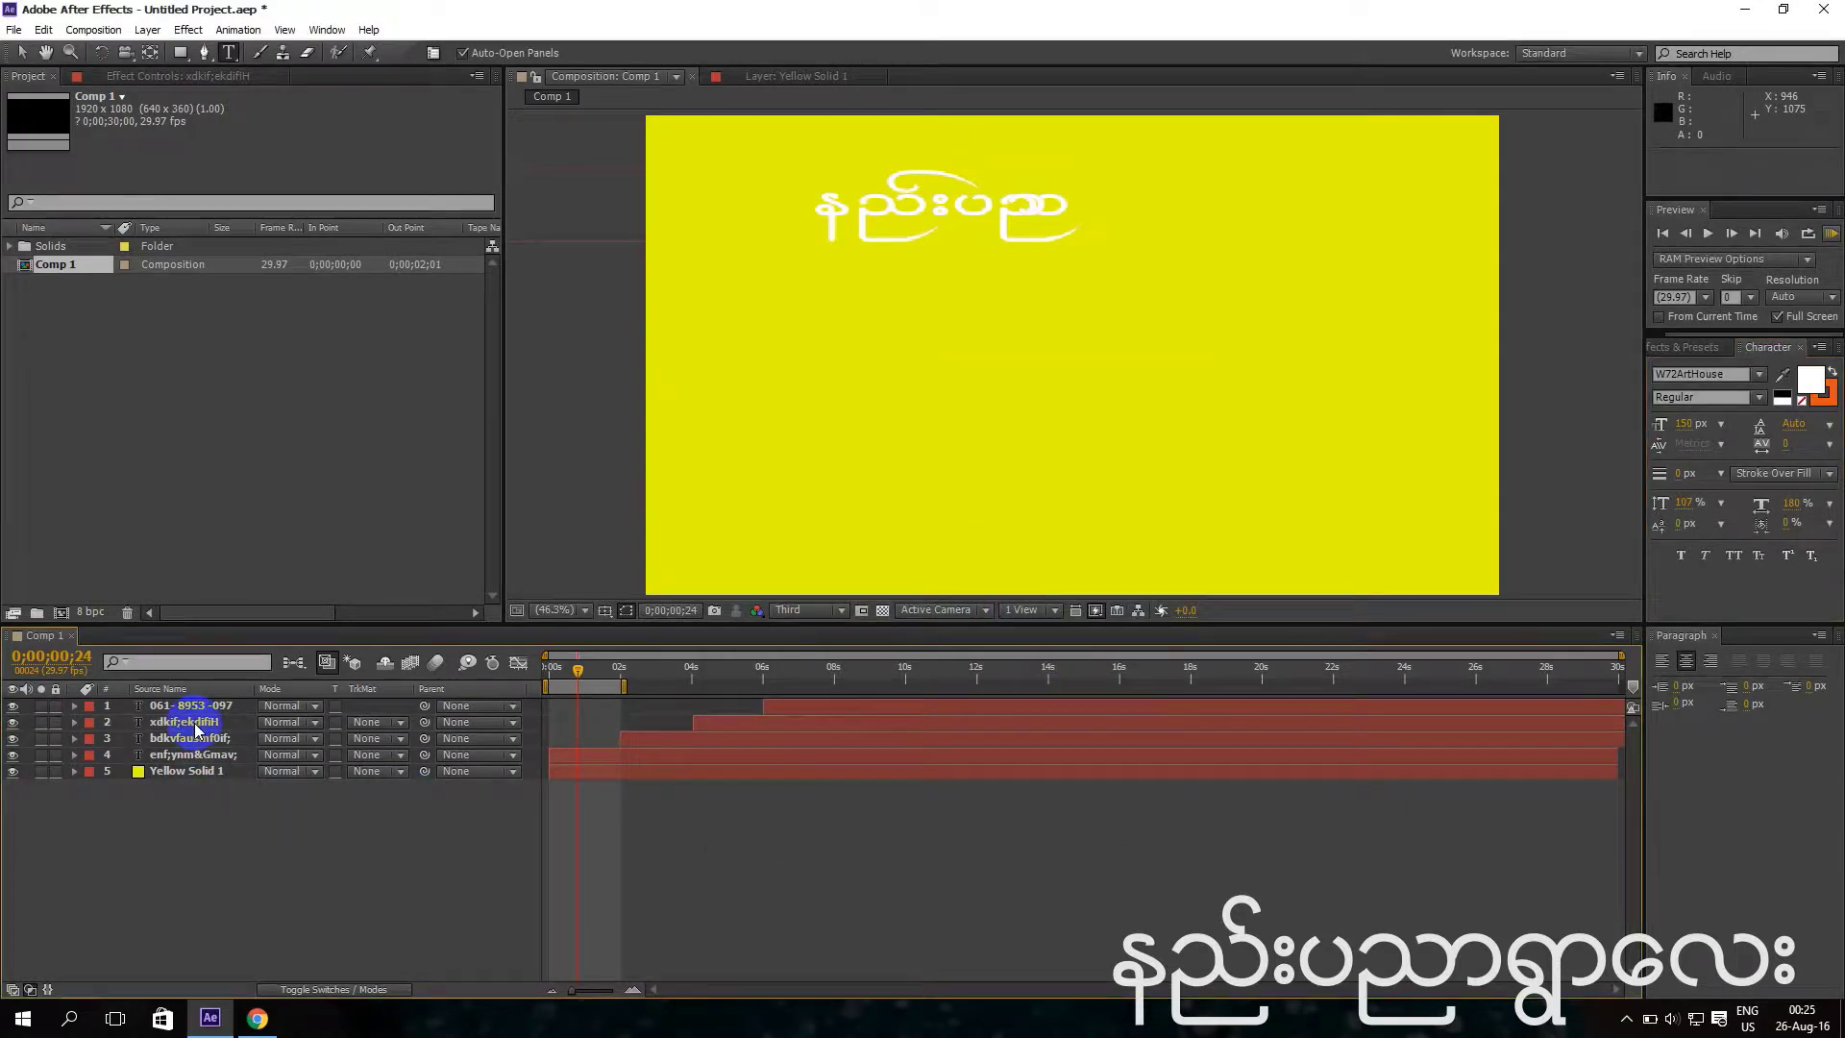
Set the fill color of text layer 1, the phone number line, to white FFFFFF.
click(200, 708)
click(1808, 380)
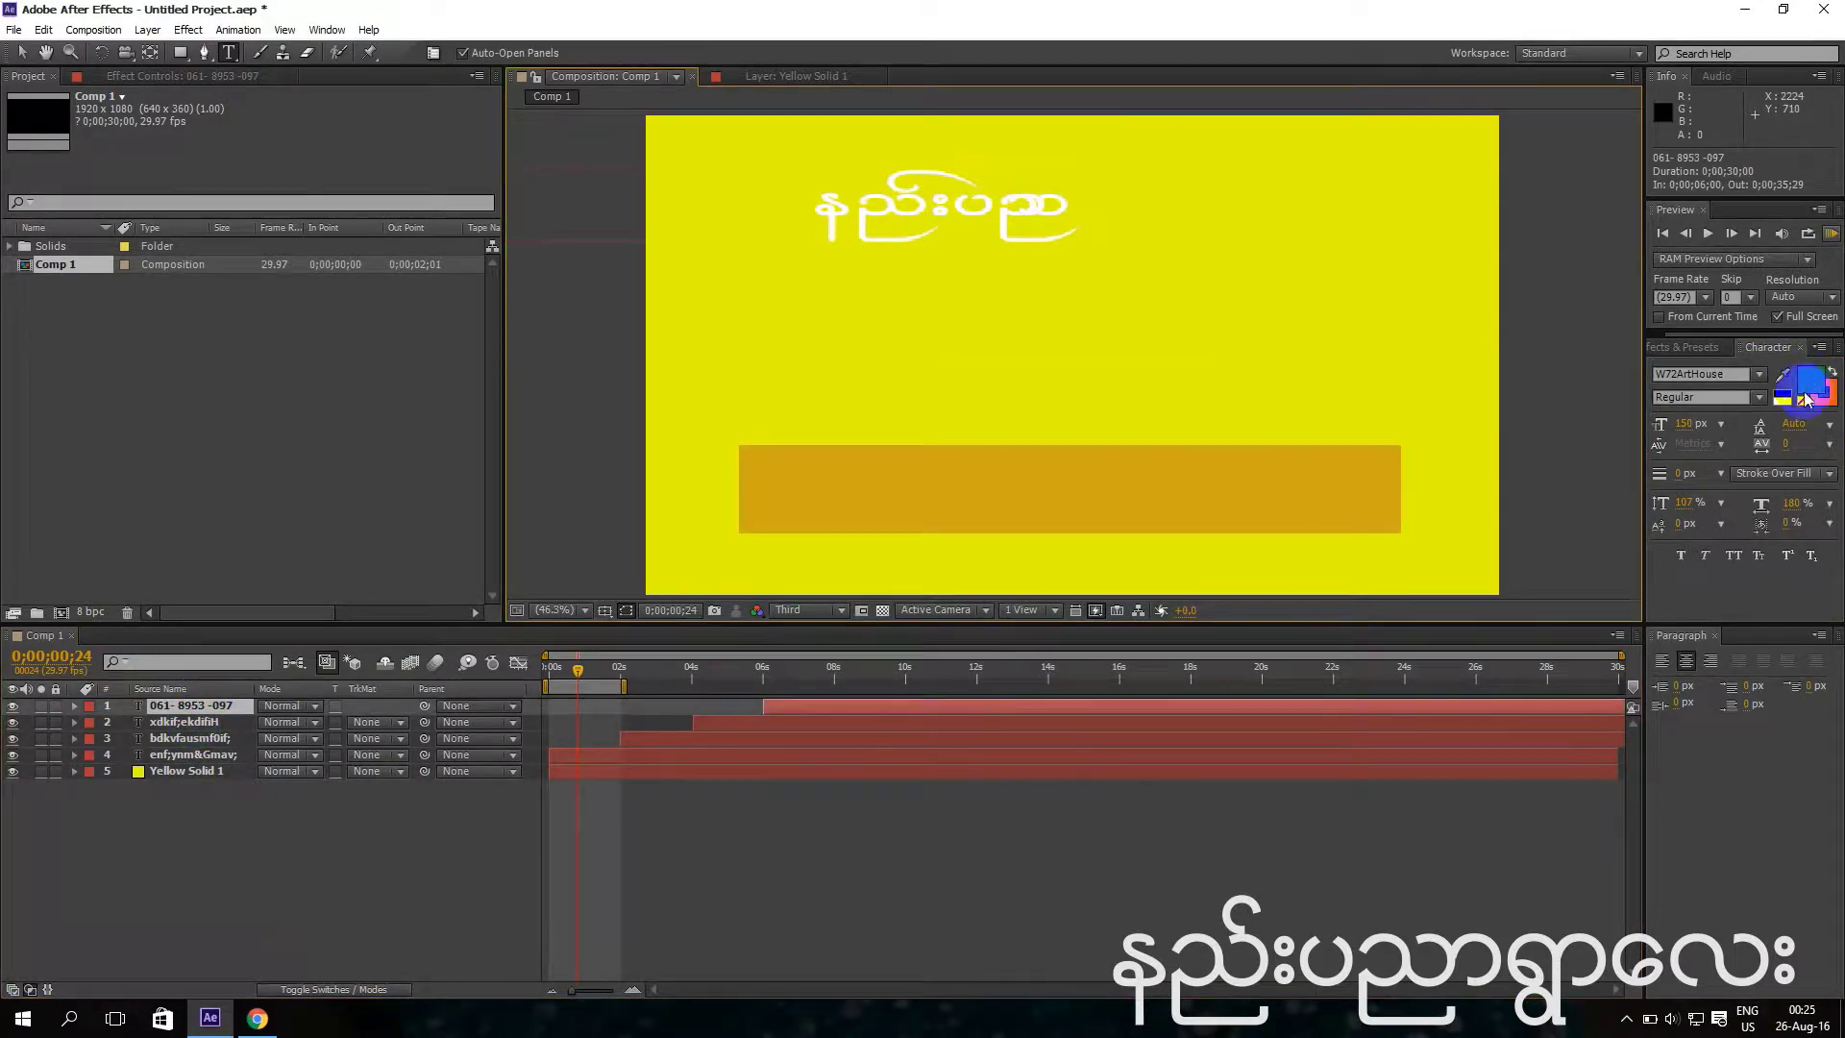
drag(781, 610, 694, 536)
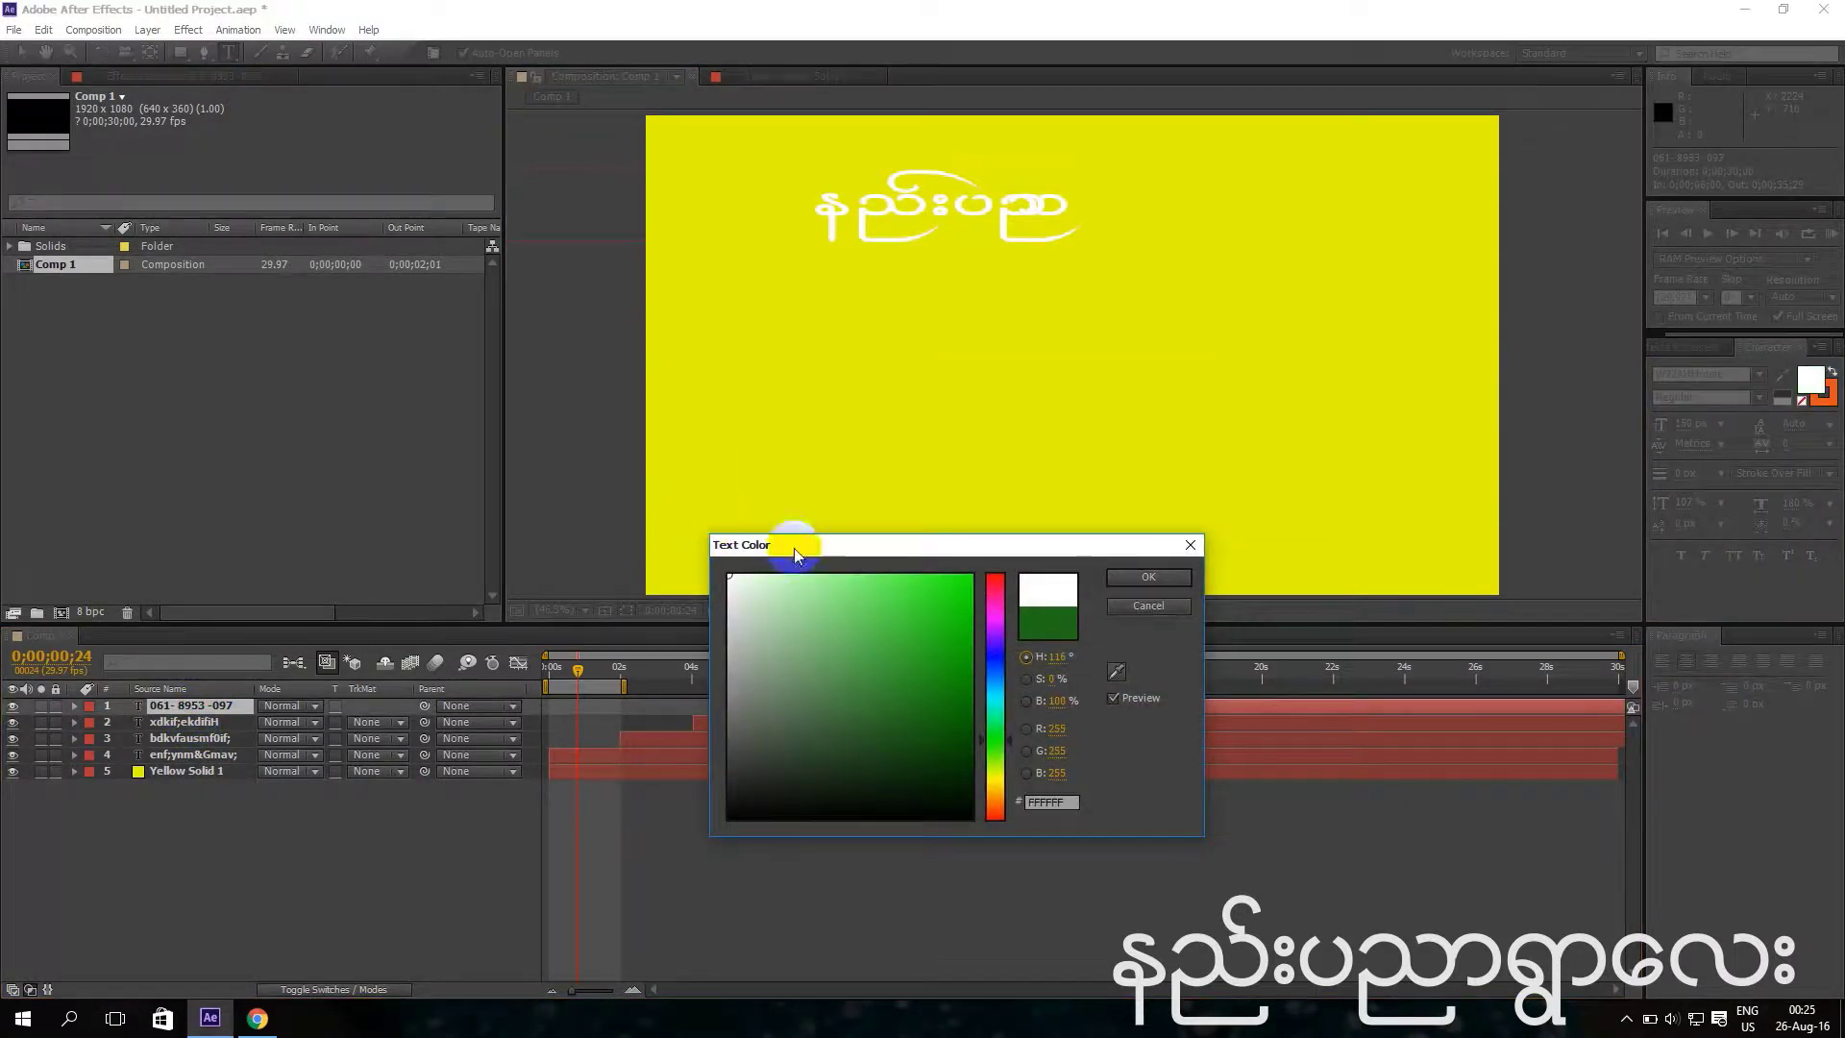
click(1147, 577)
click(259, 864)
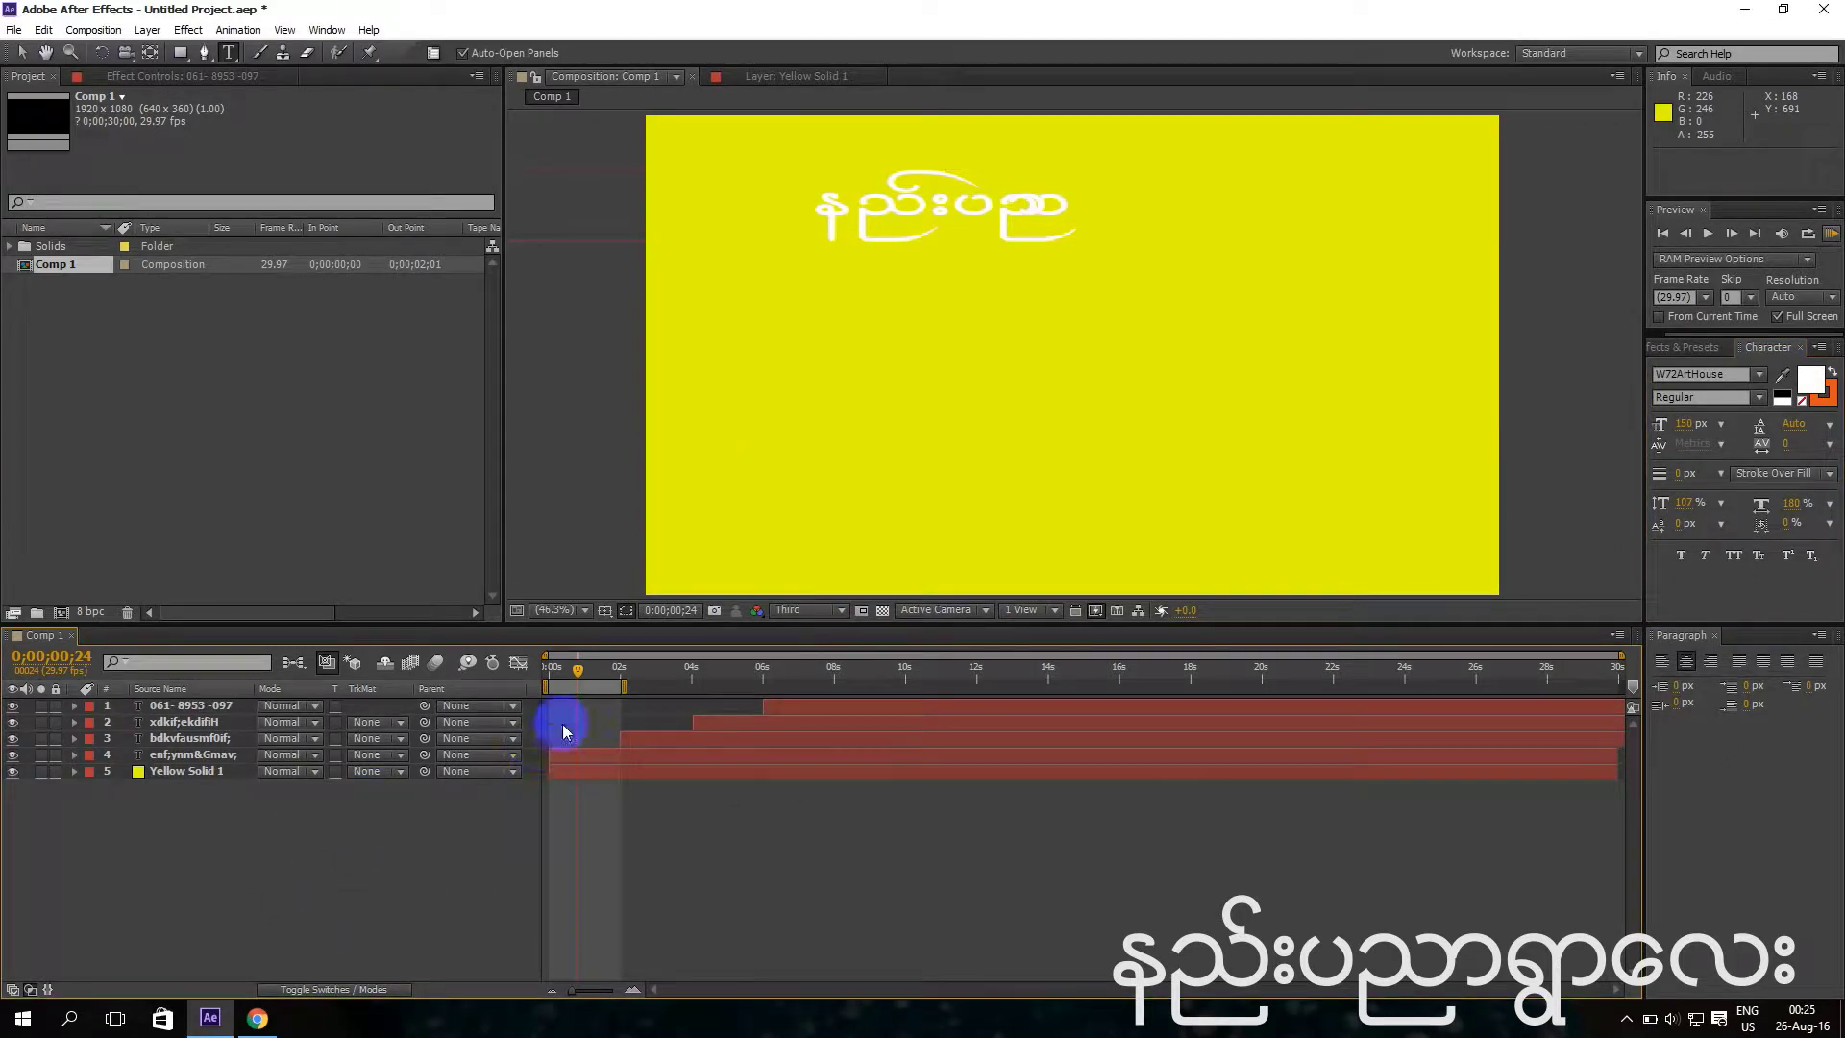
Play the recolored title animation from the start as a full-screen RAM preview.
mouse_move(577, 672)
mouse_down()
mouse_move(774, 671)
mouse_move(543, 670)
mouse_up()
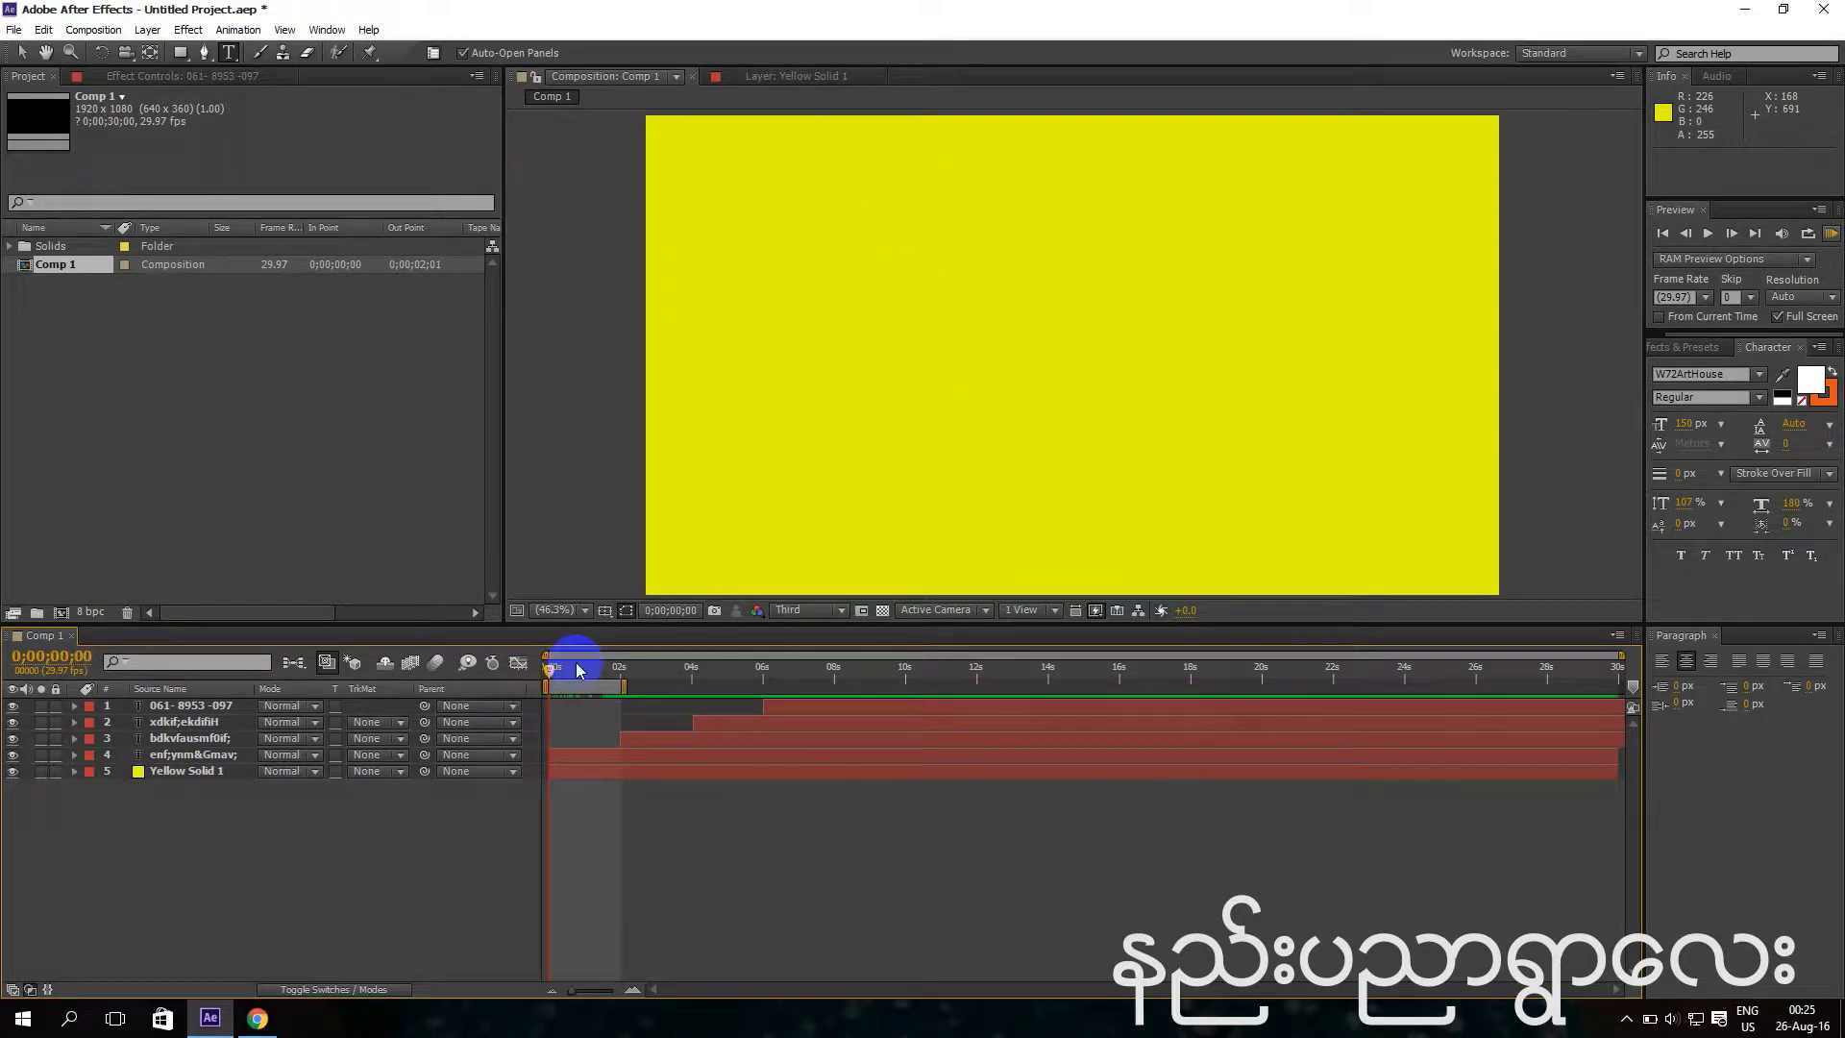
click(1832, 233)
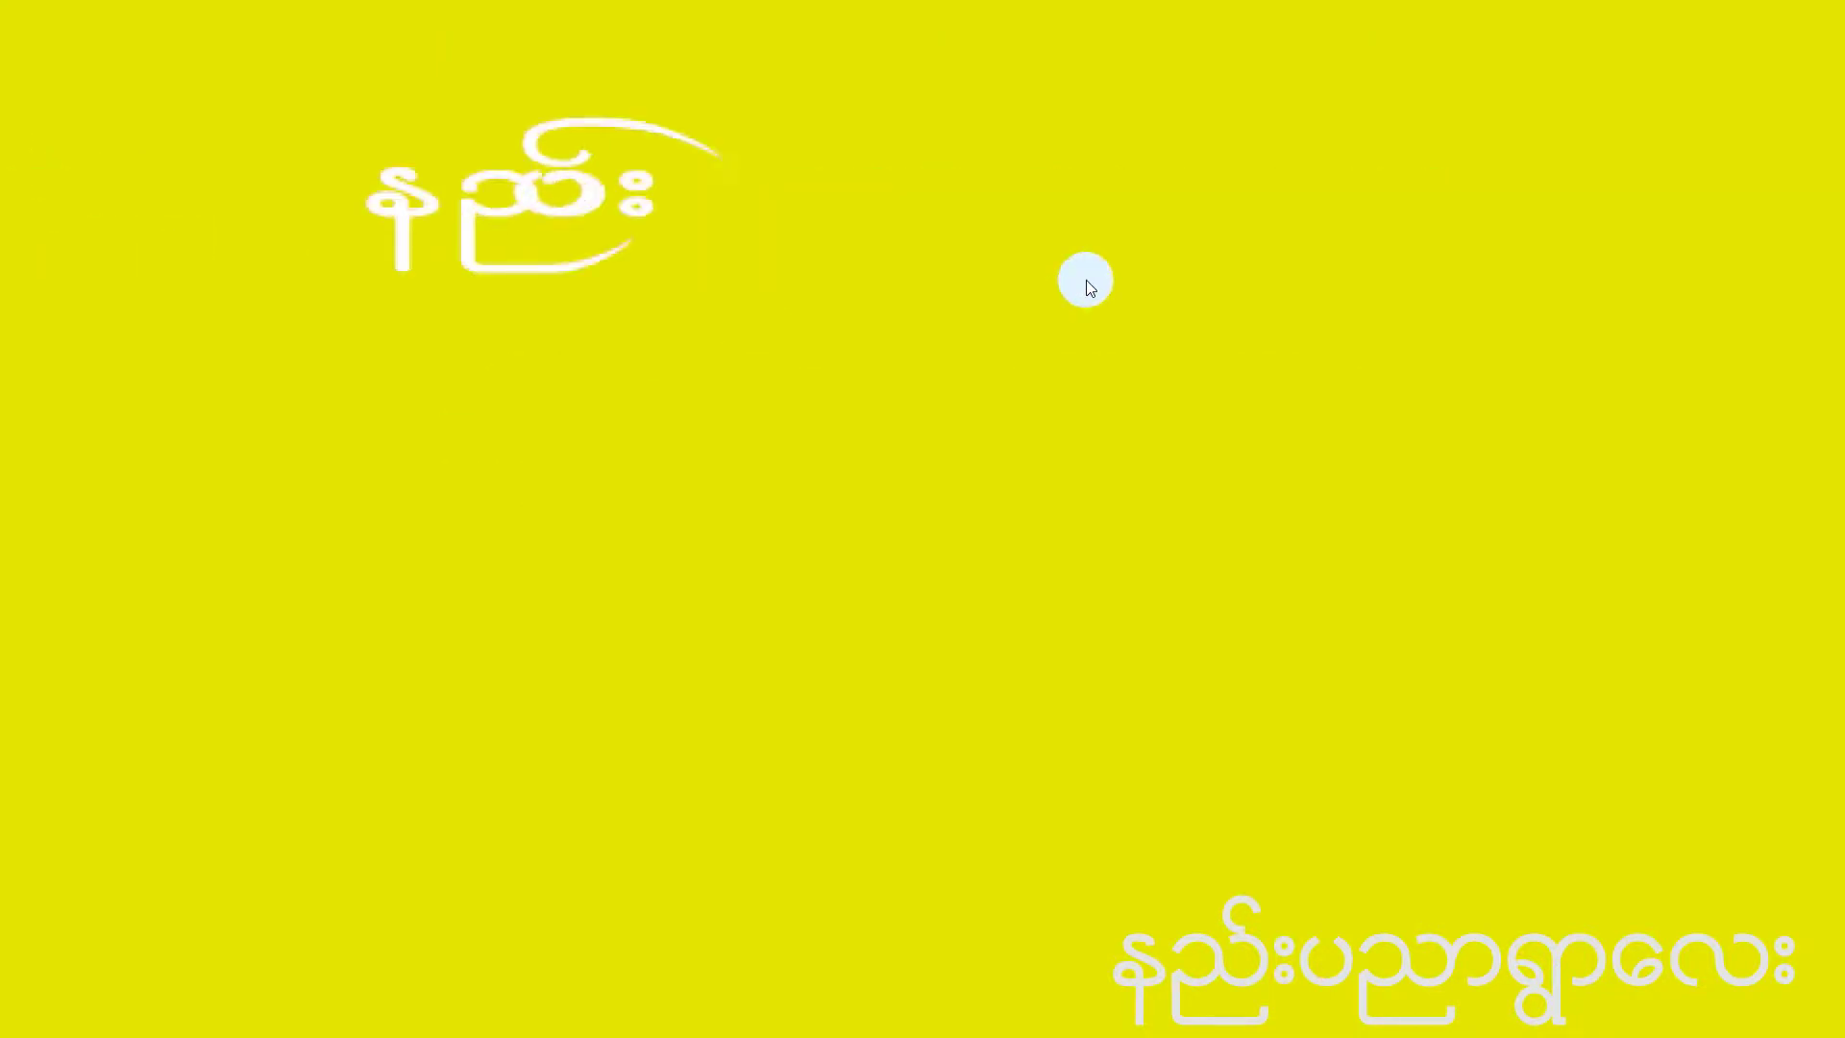
click(699, 353)
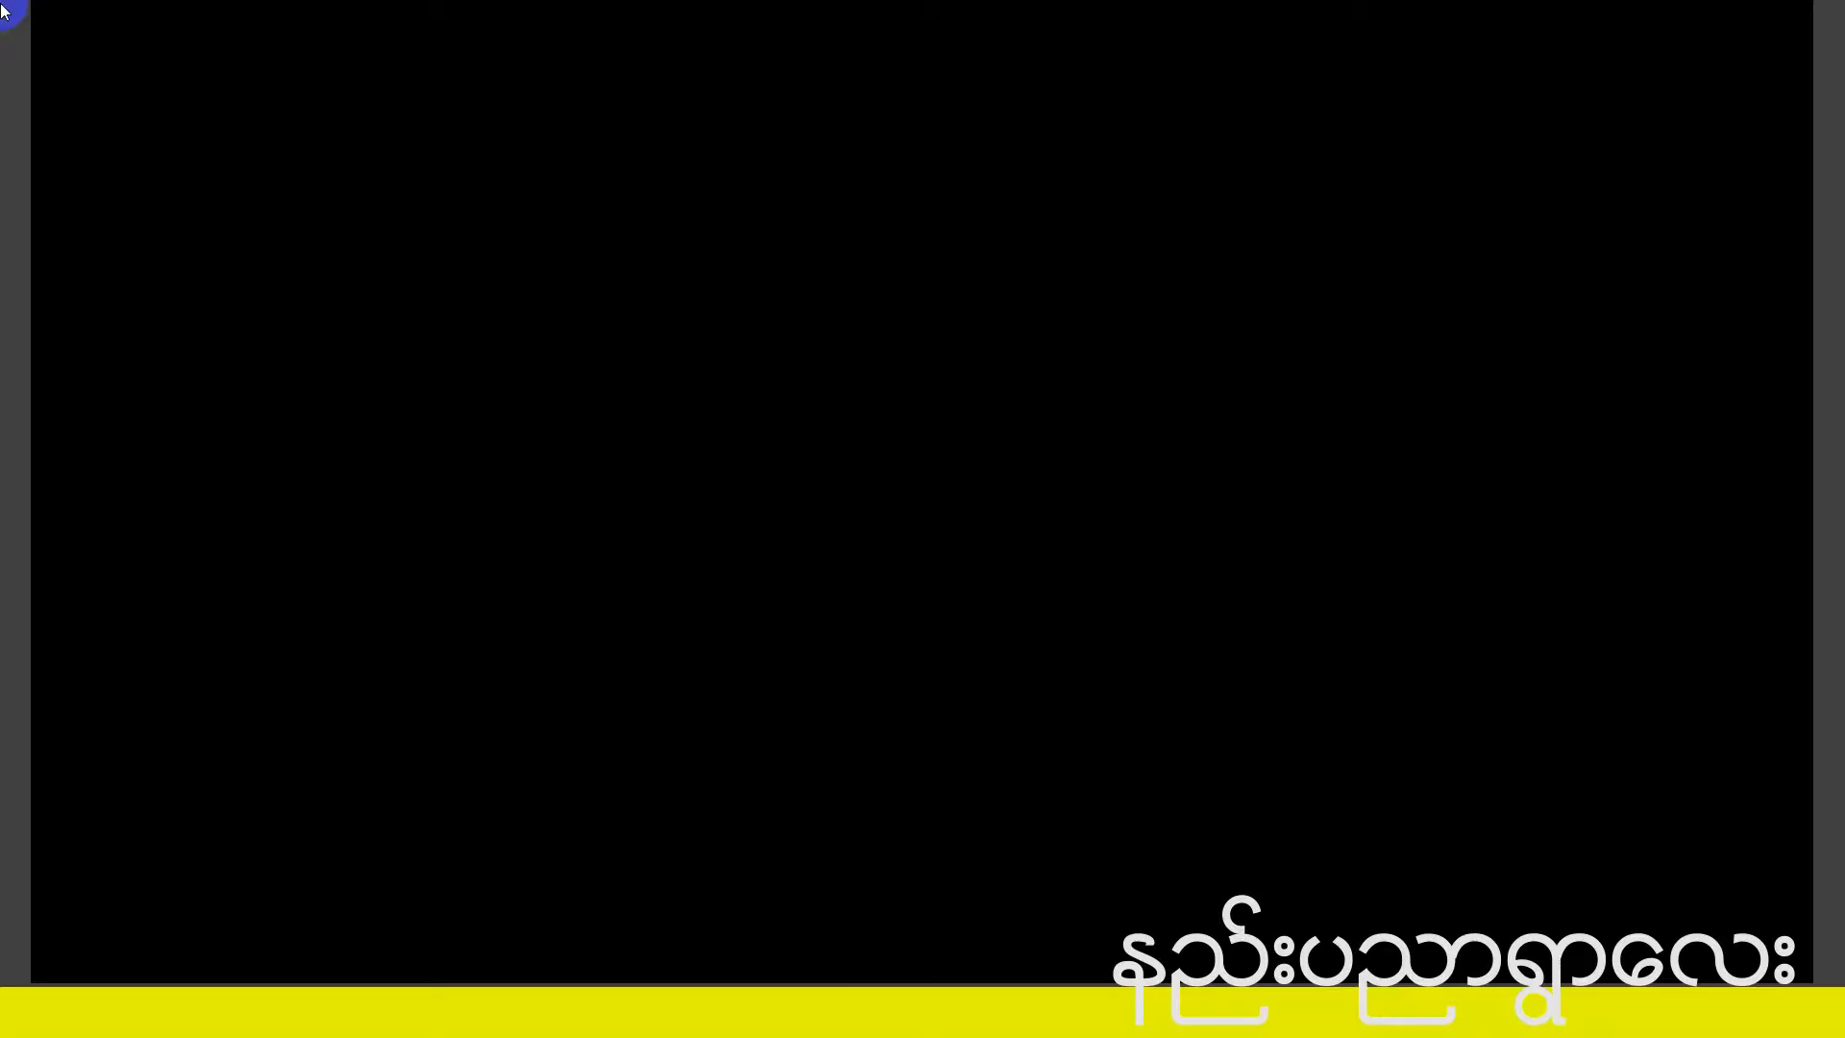
Extend the work area's end to 0;00;04;01 and hide text layer 4, the first title line.
drag(625, 686, 691, 686)
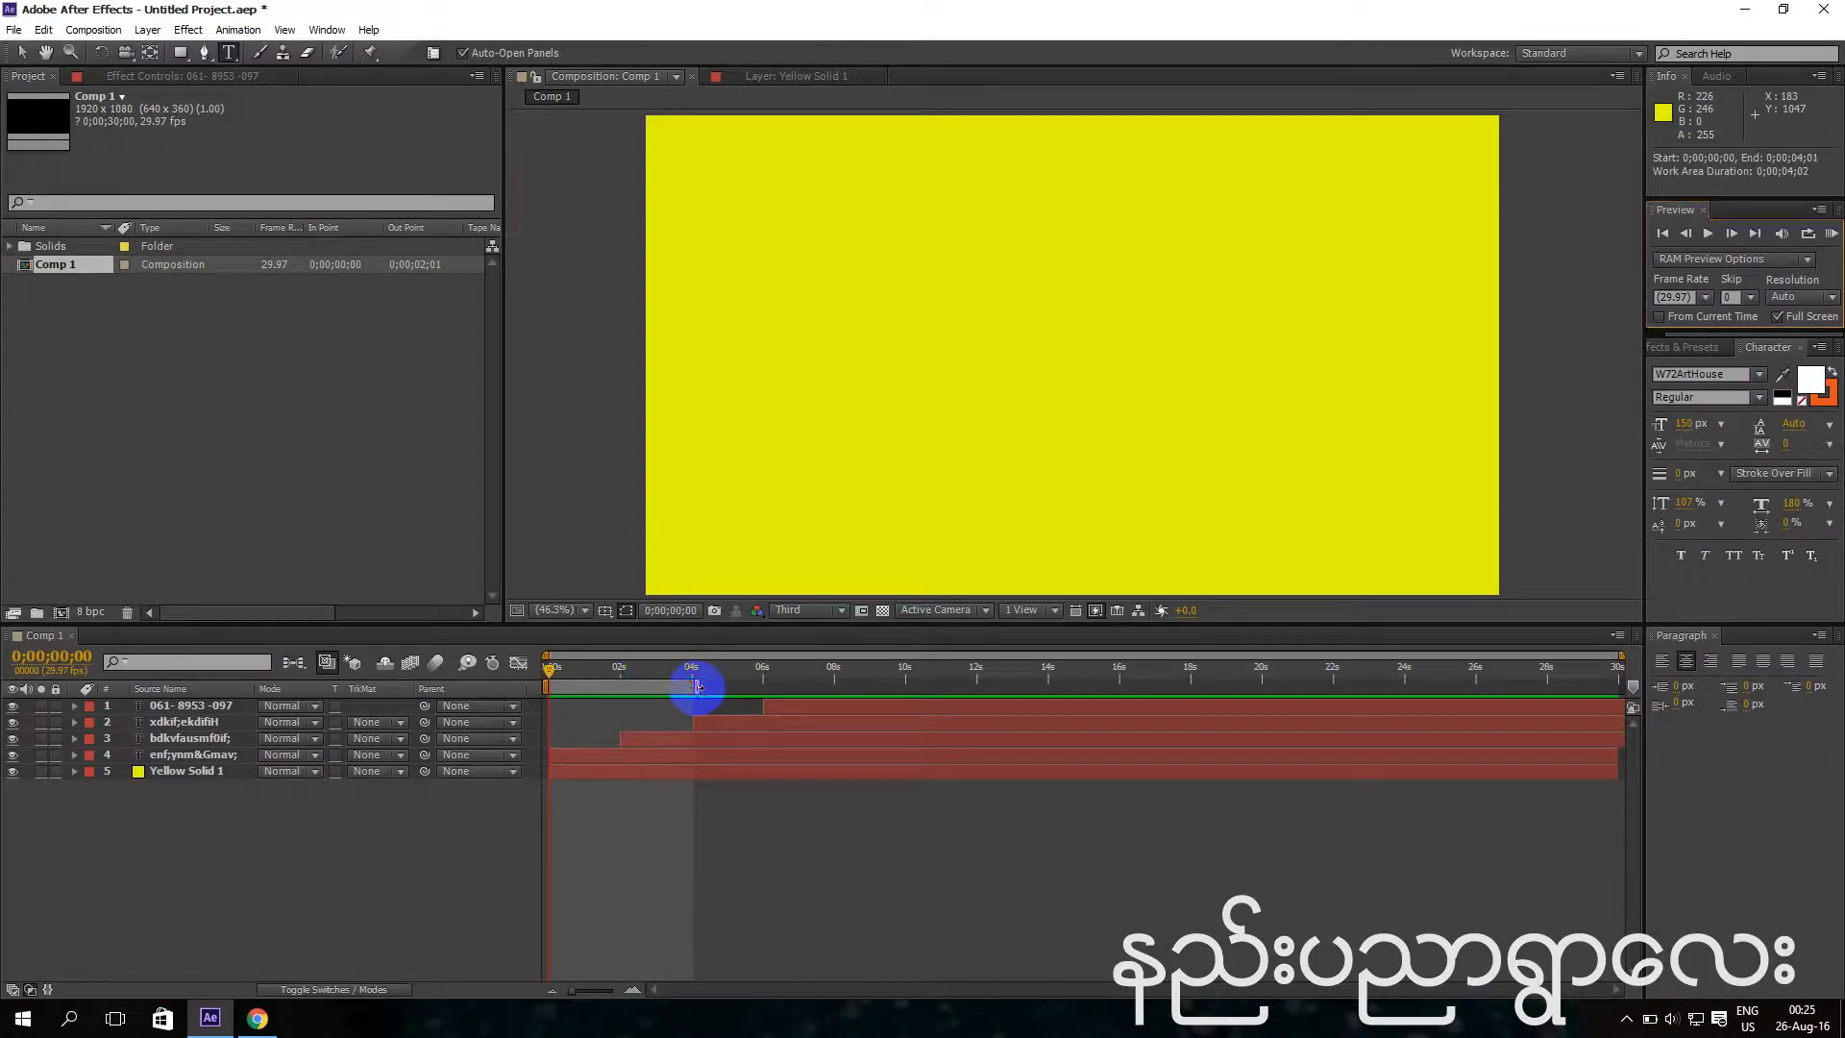
click(627, 670)
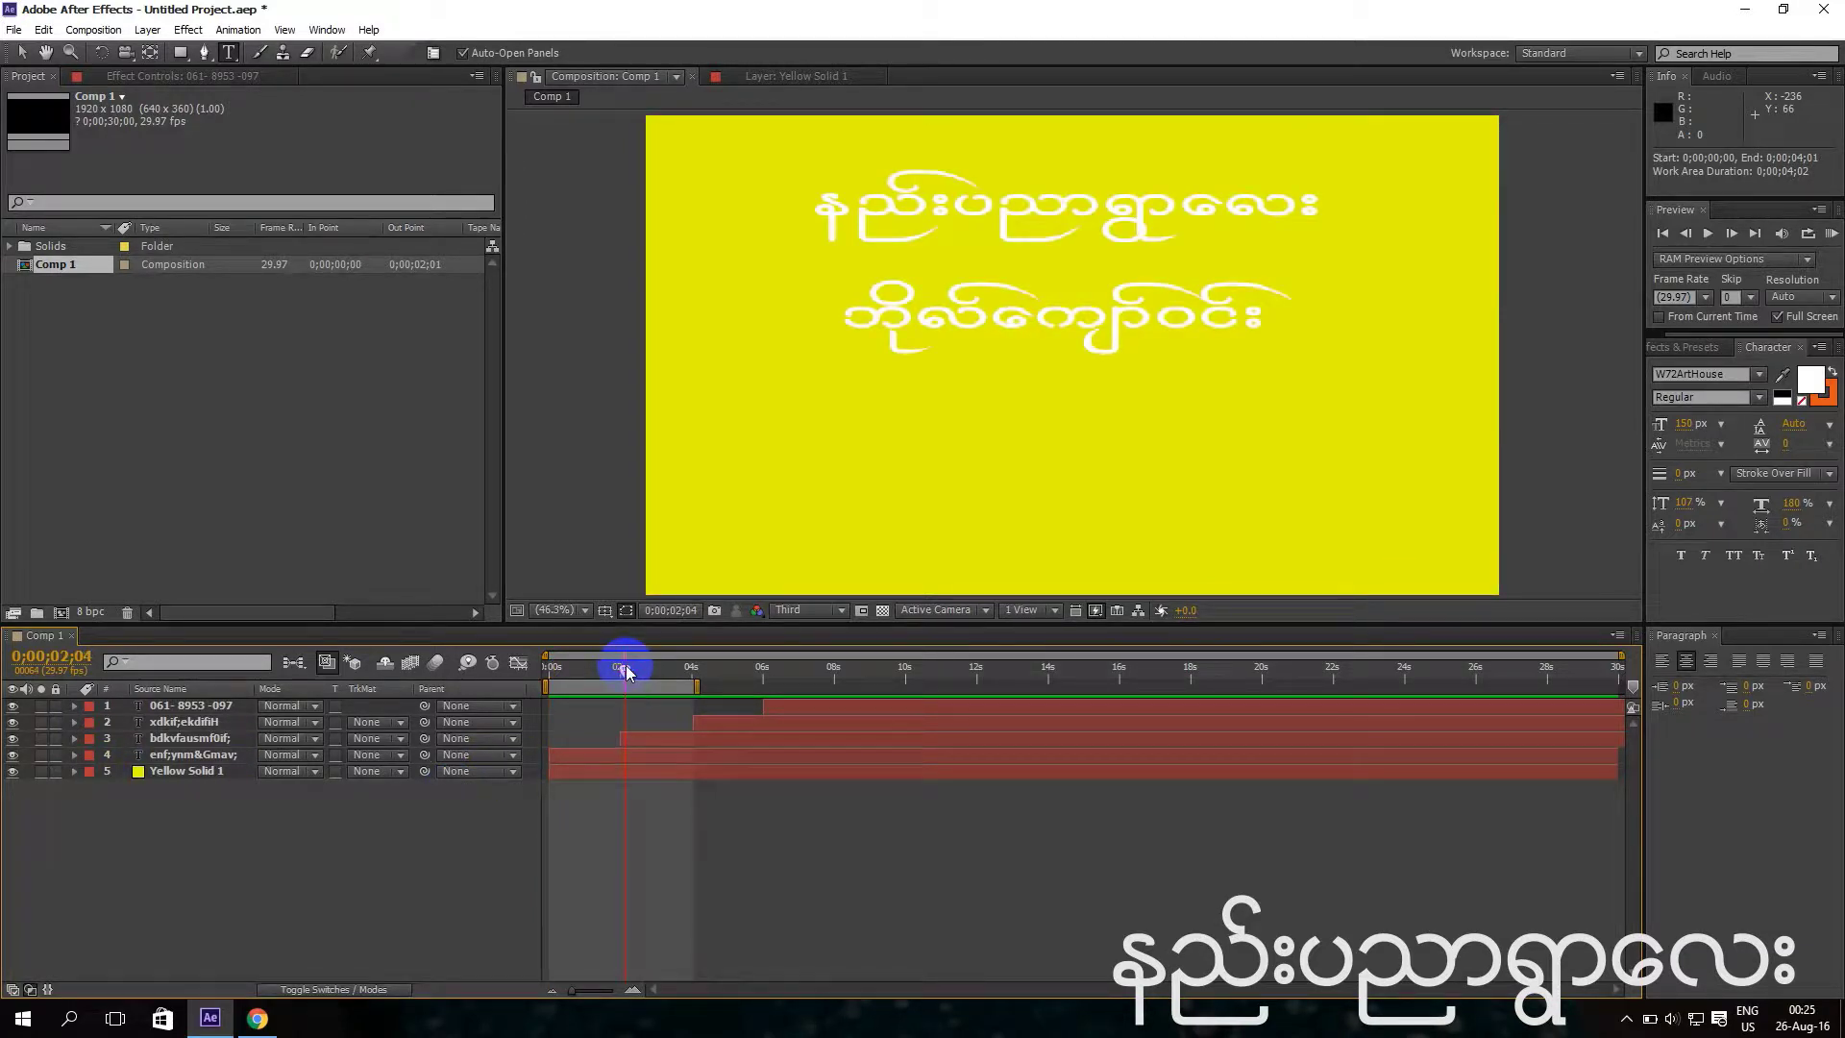
click(579, 757)
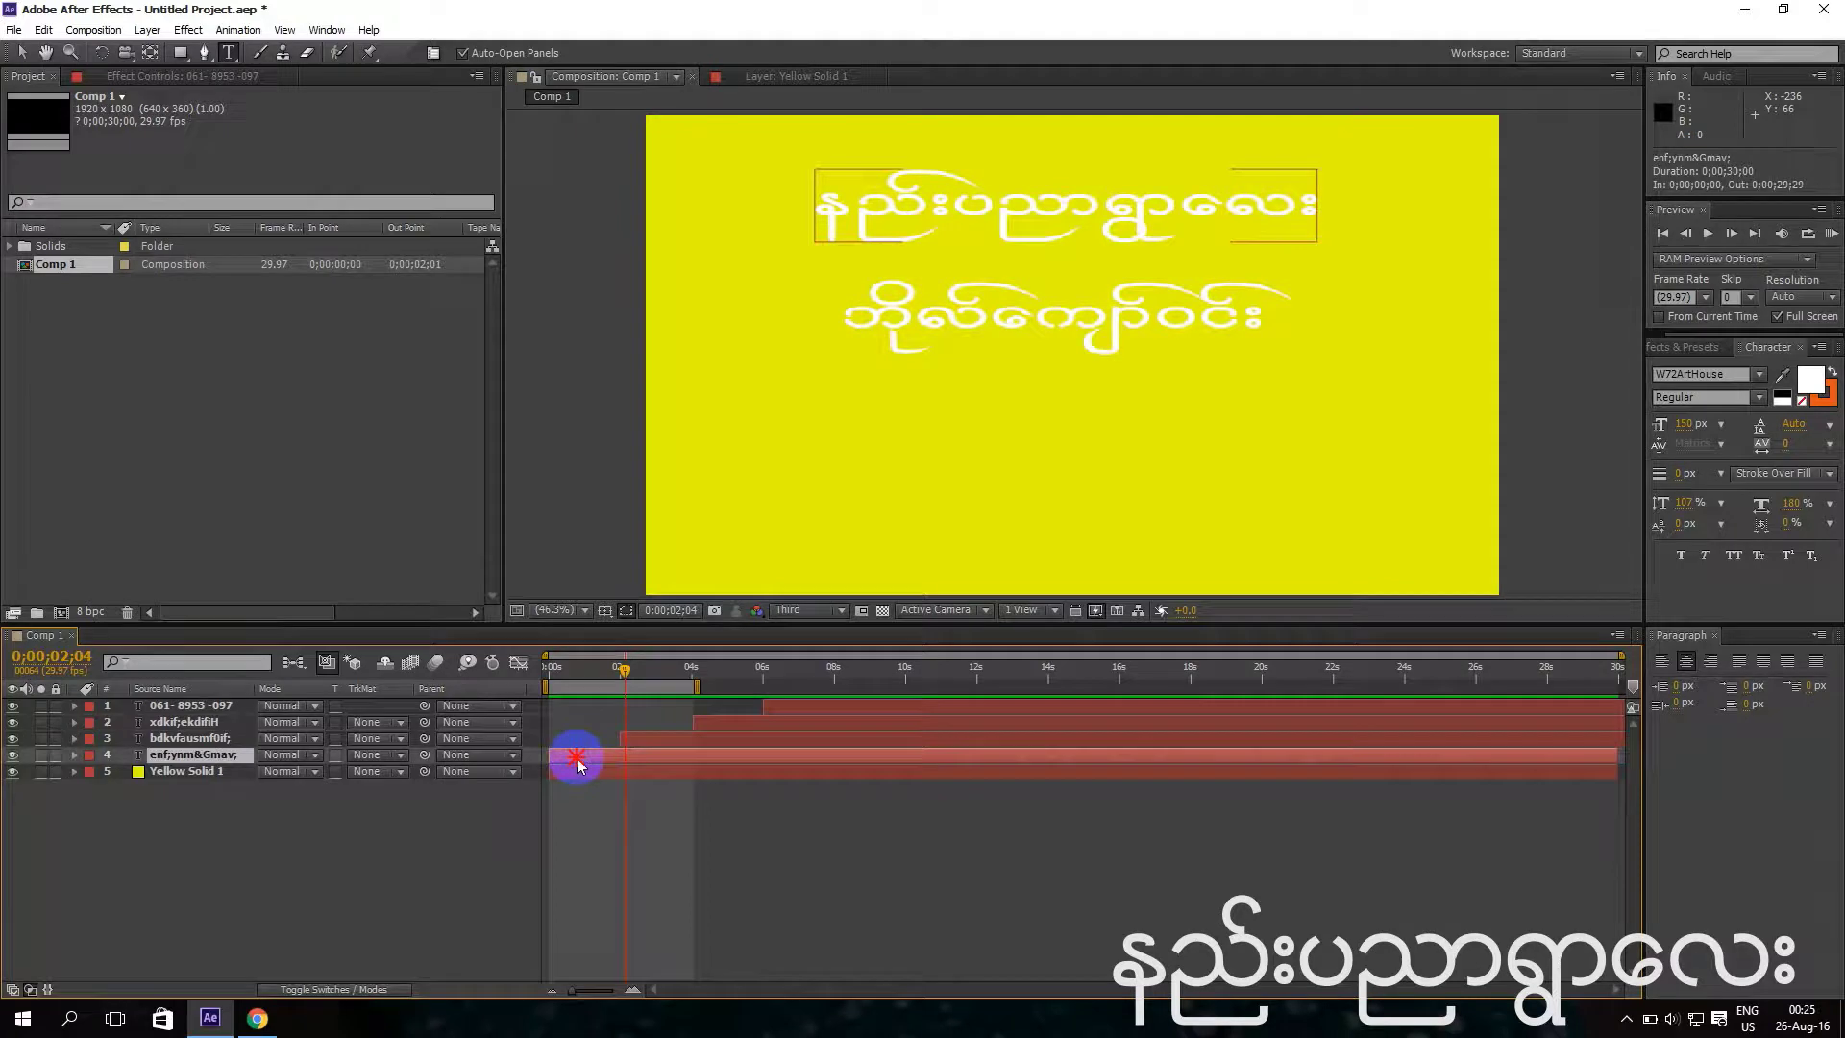
click(13, 756)
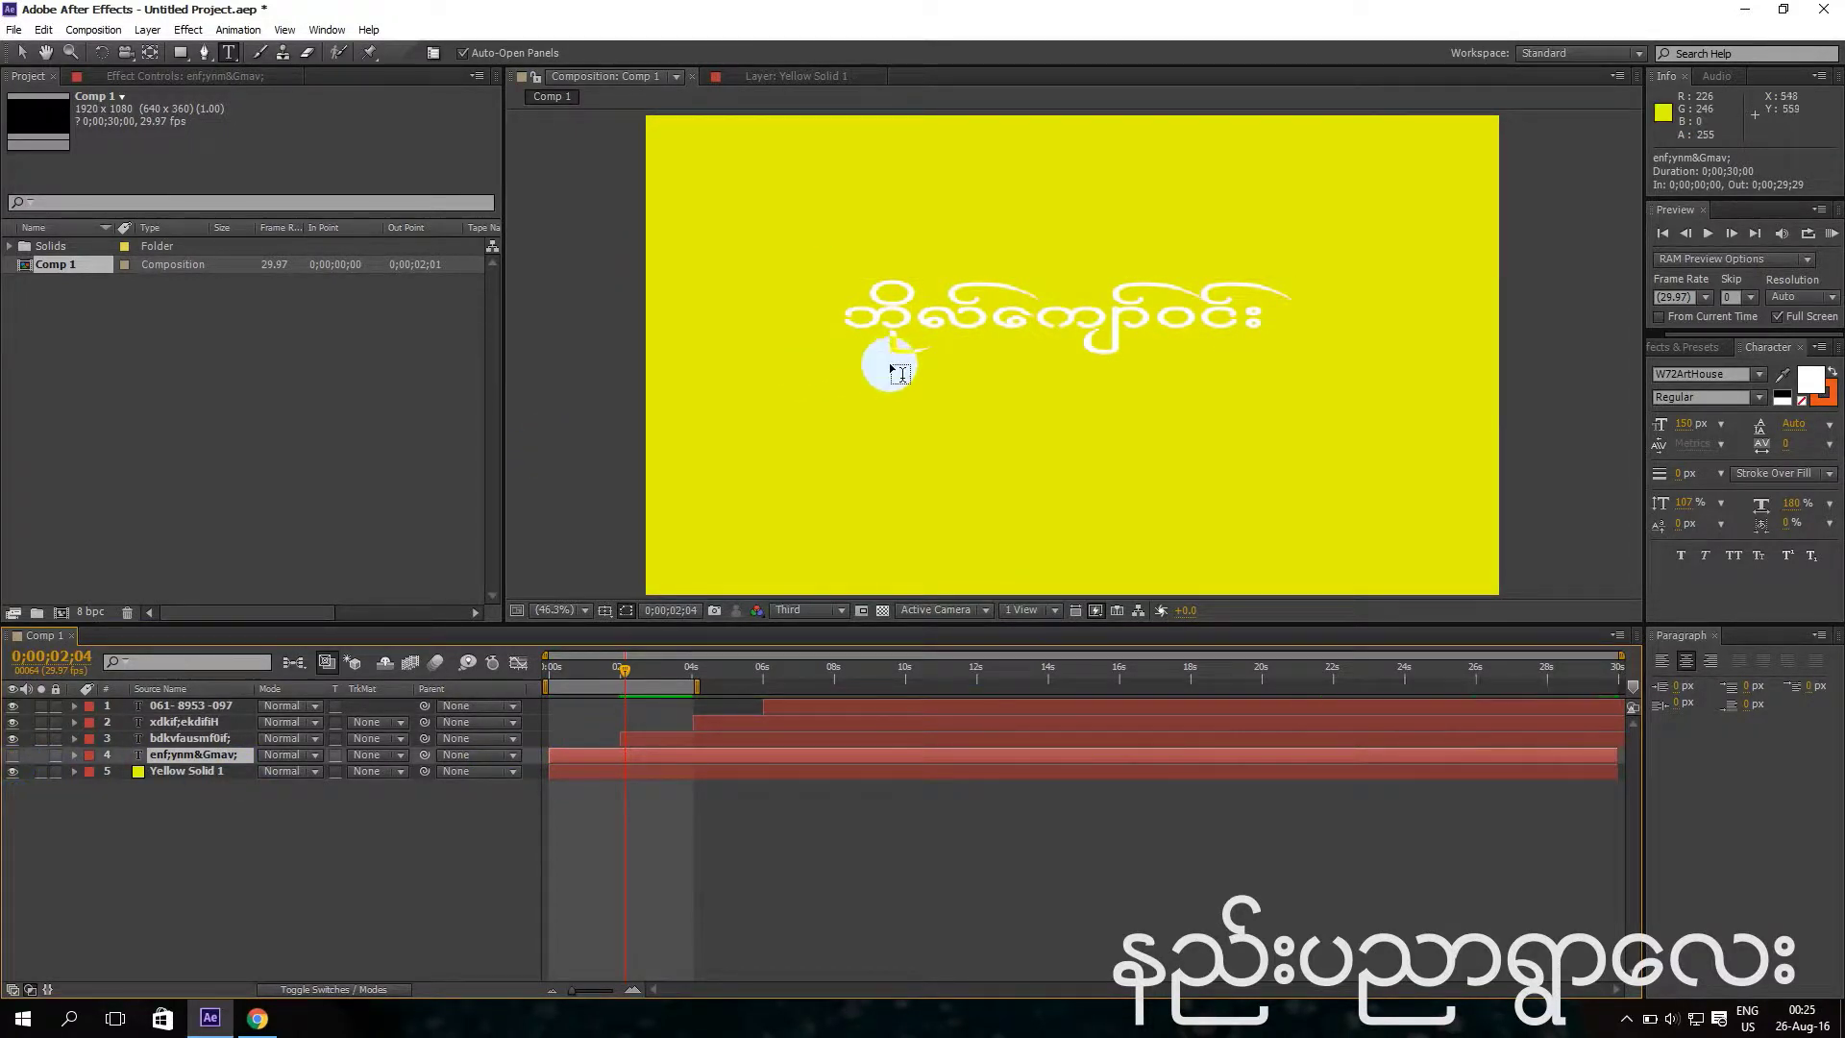
Add a Position text animator to text layer 3 with the current time at 0;00;02;01.
click(860, 679)
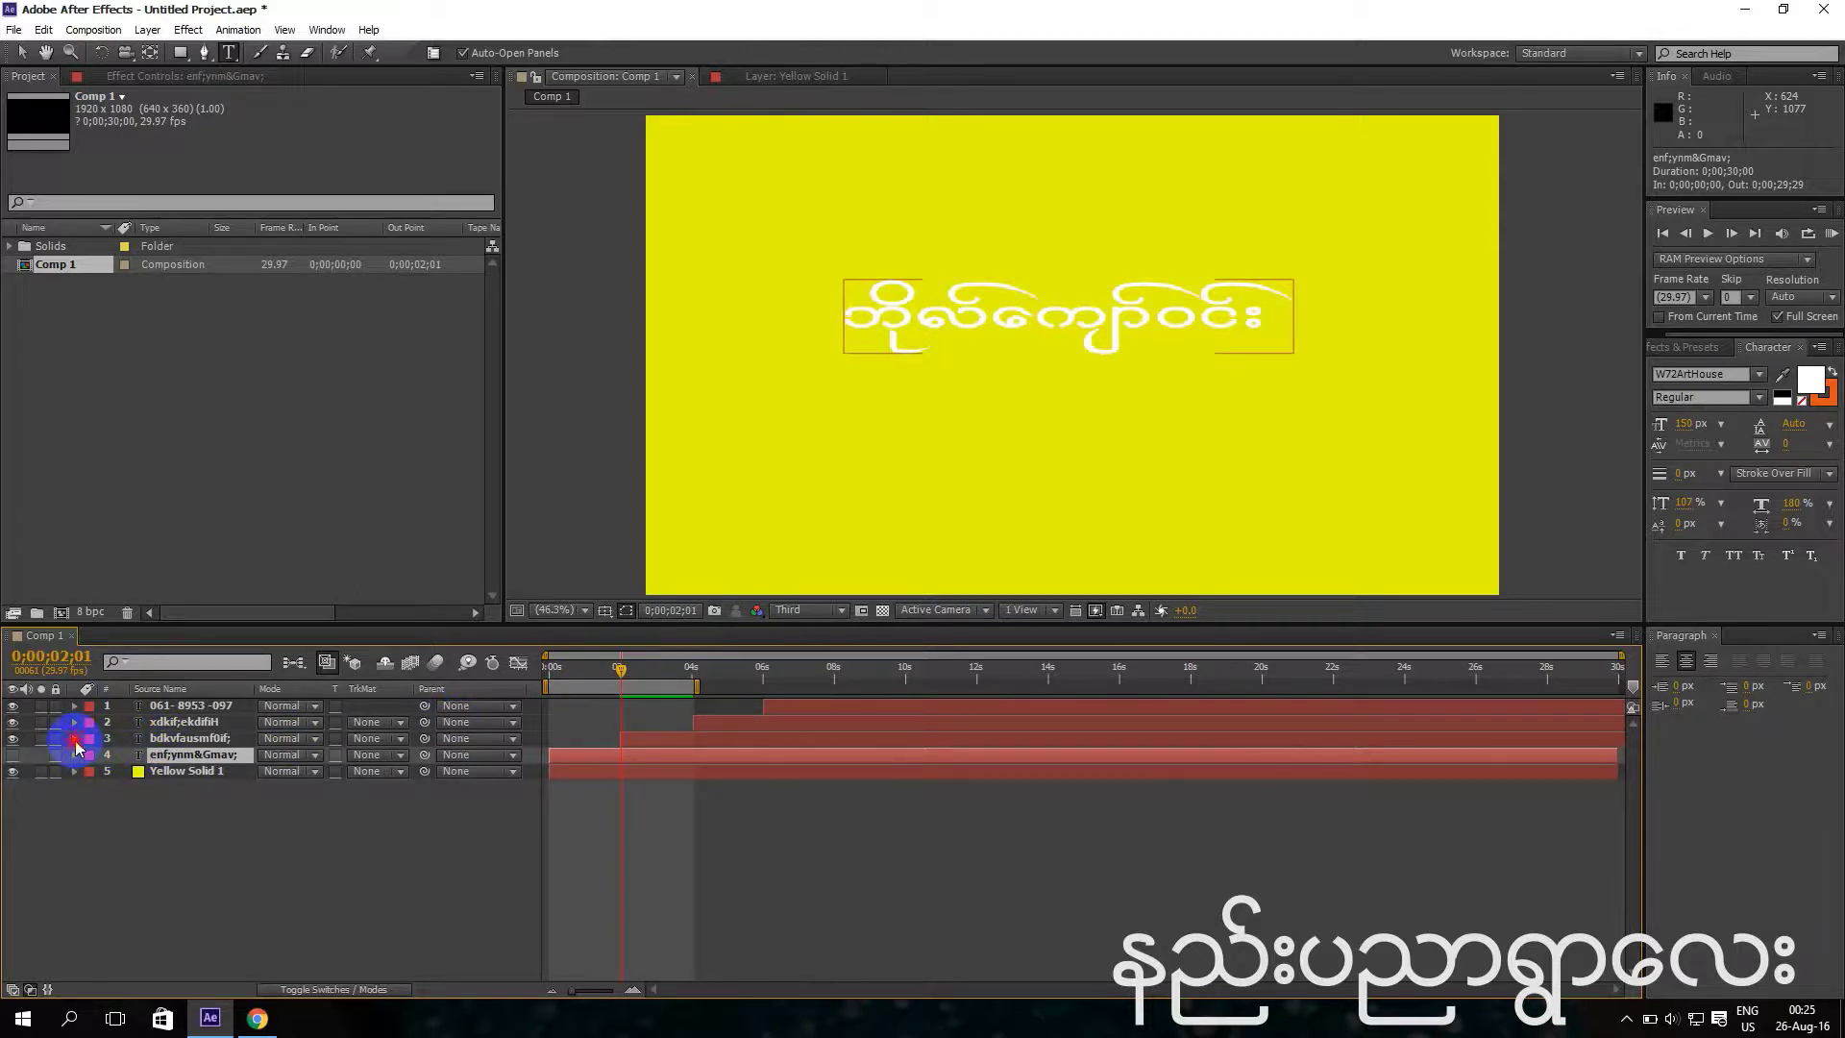
click(75, 738)
click(186, 739)
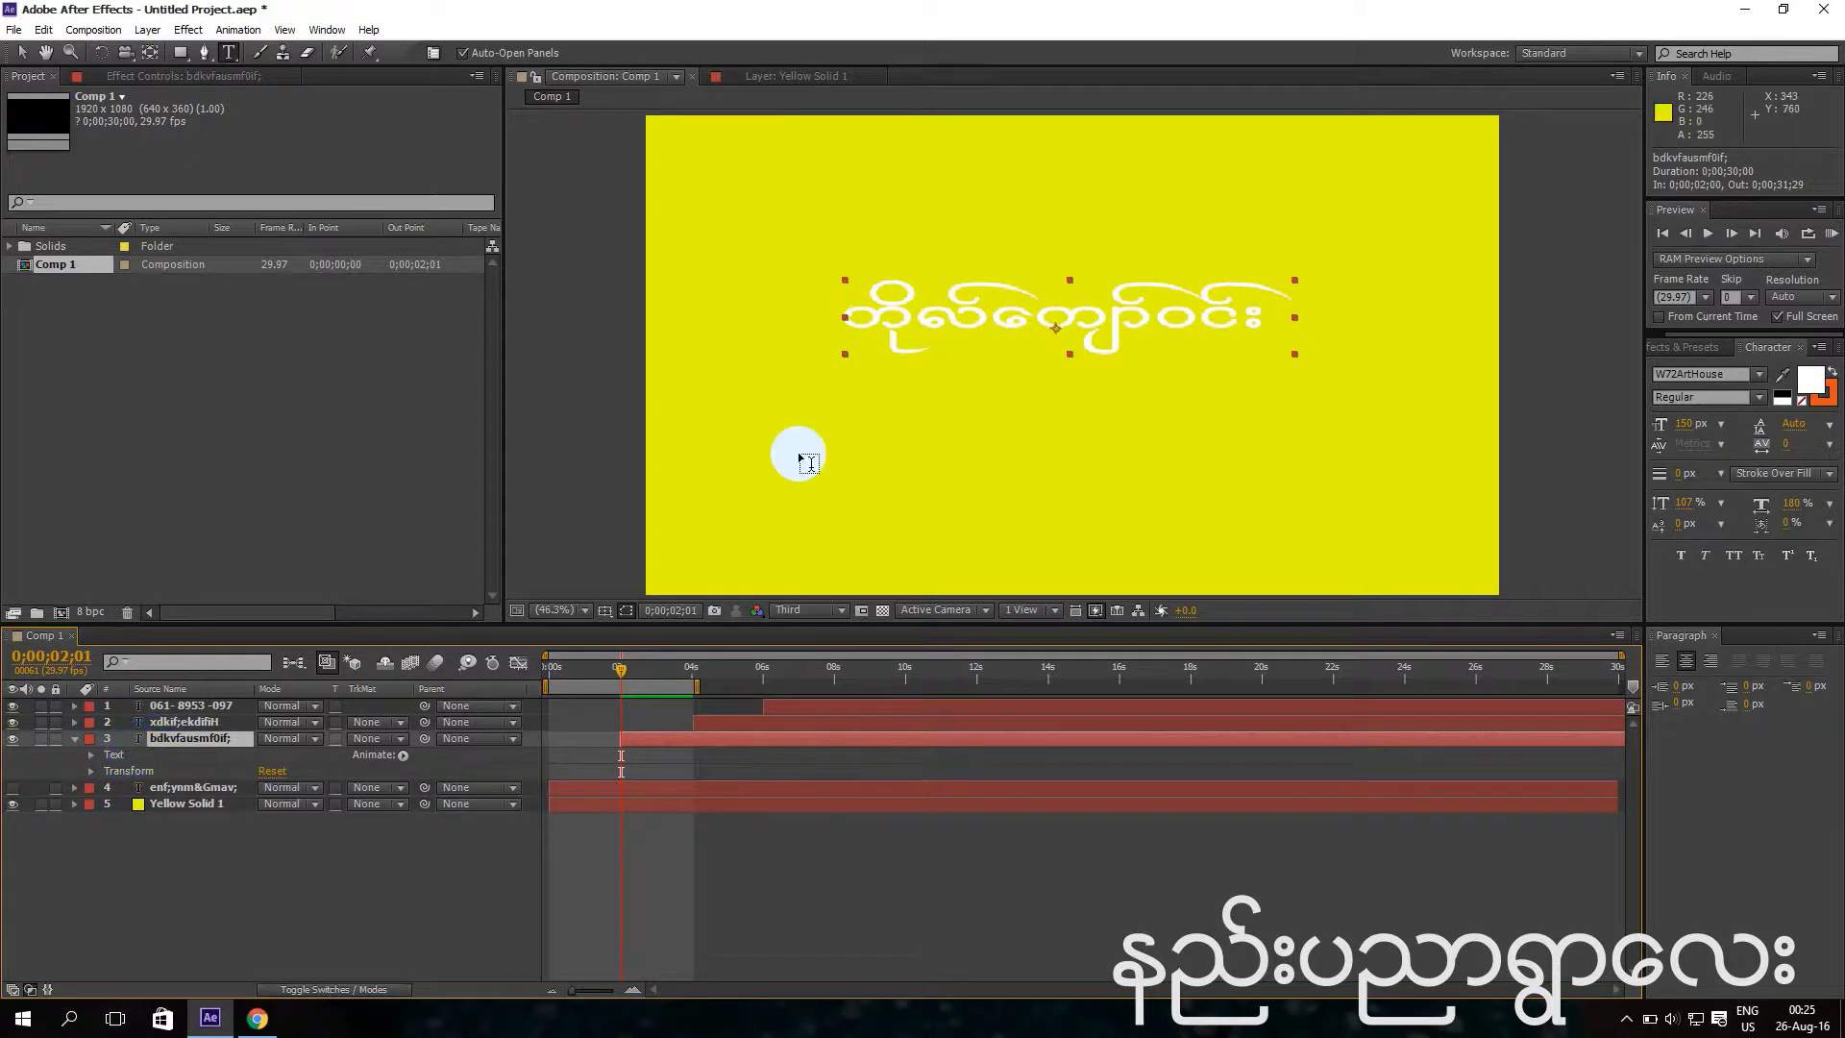
click(403, 756)
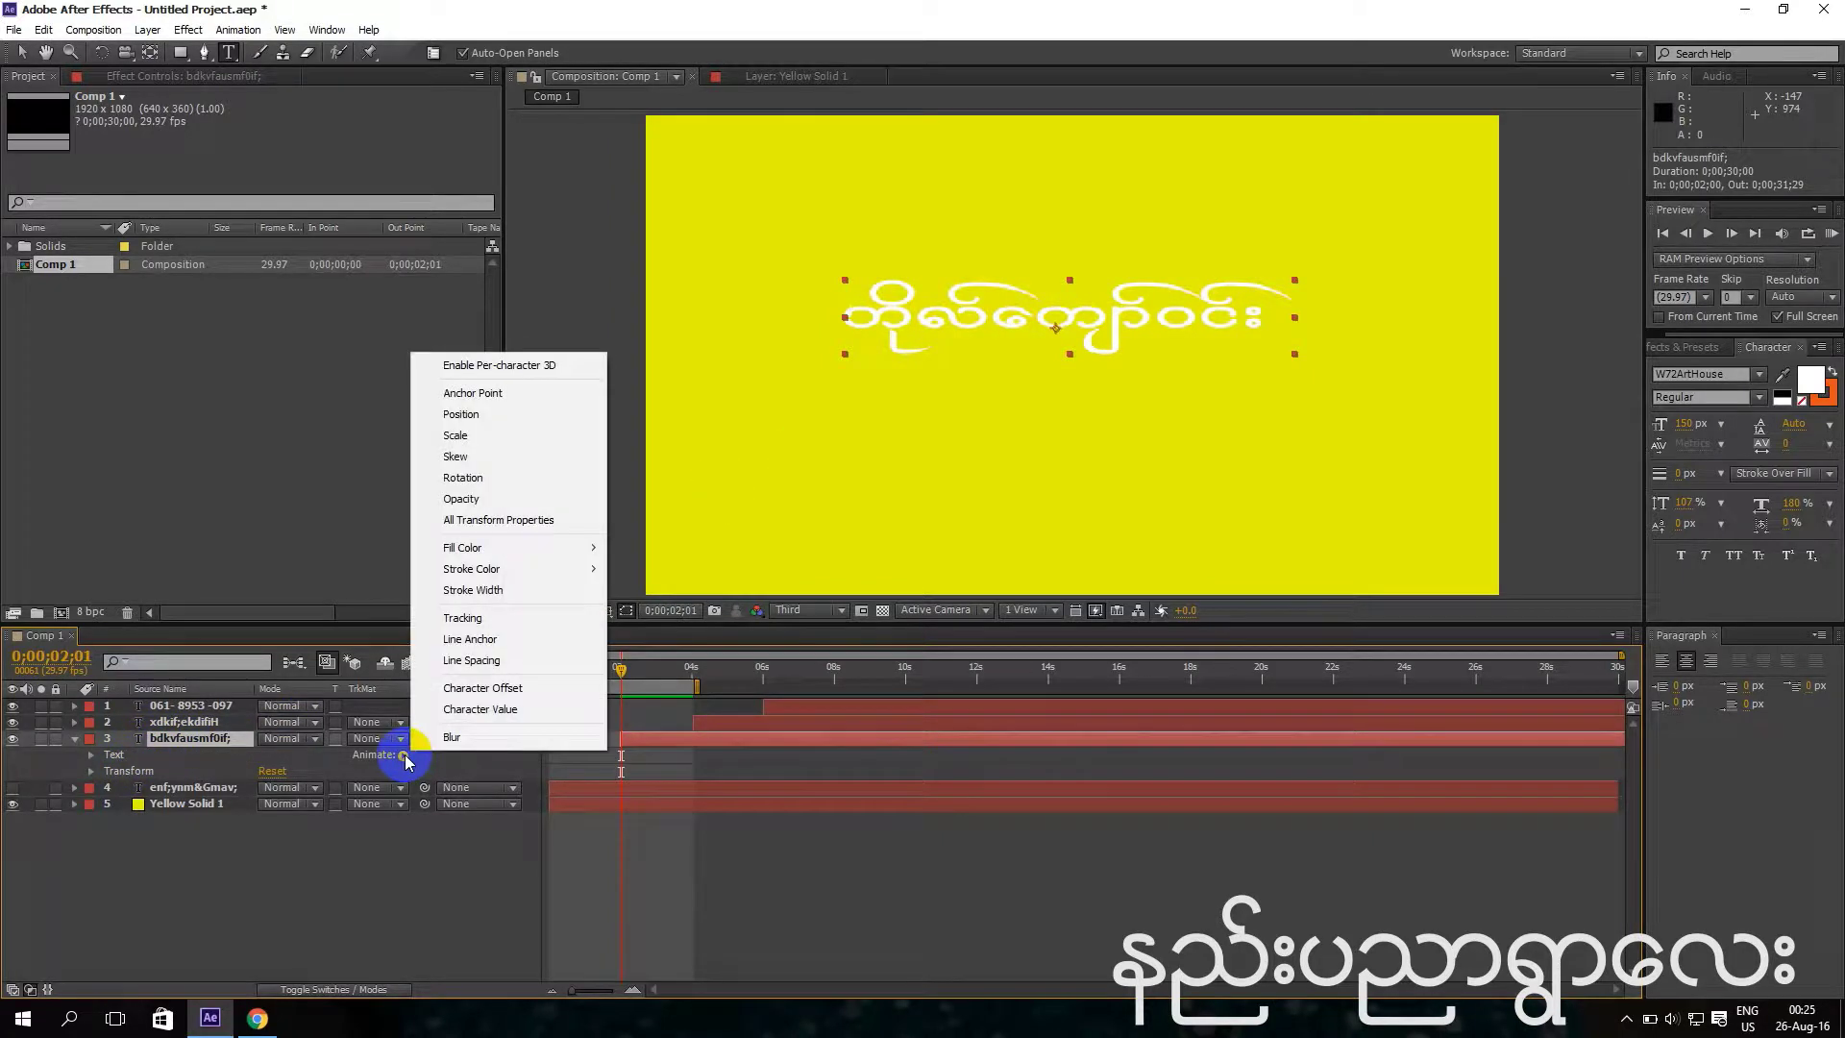
click(461, 416)
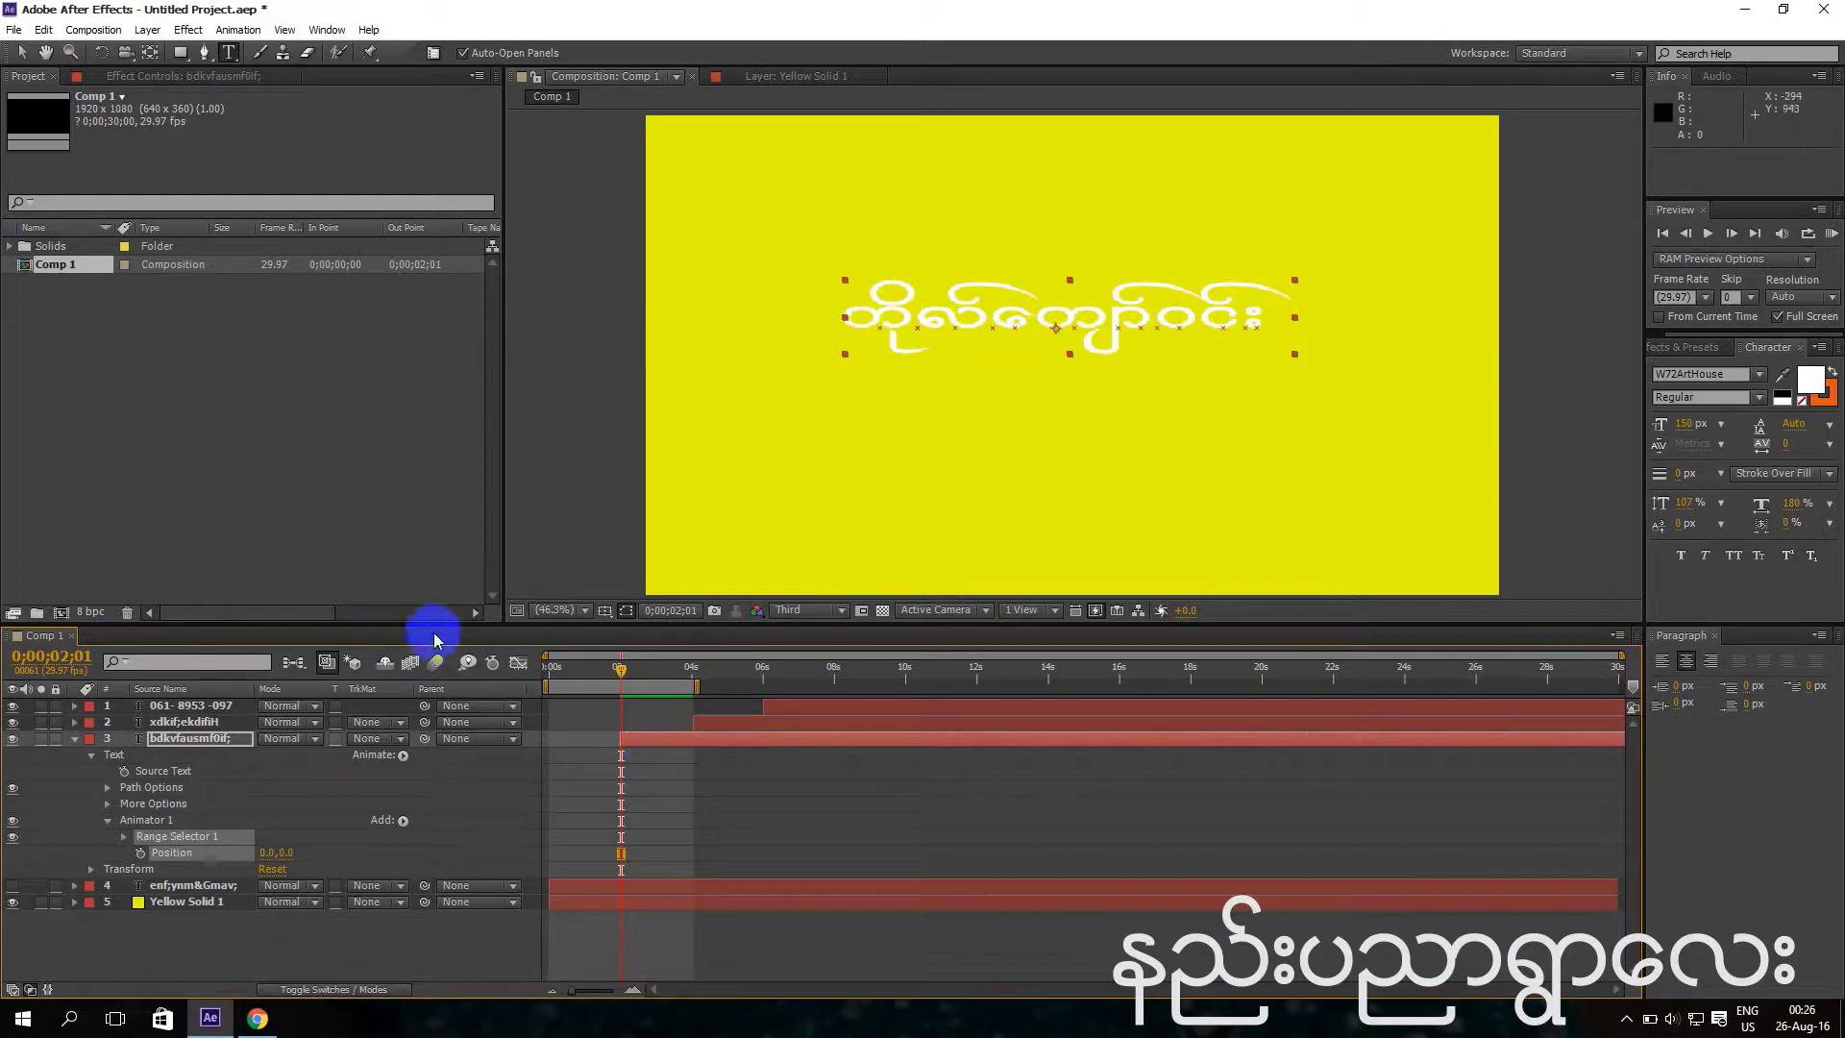
Move text layer 3's anchor point to the text's center and set its animator Position to -1500, 0 so the line sits off-frame.
click(150, 52)
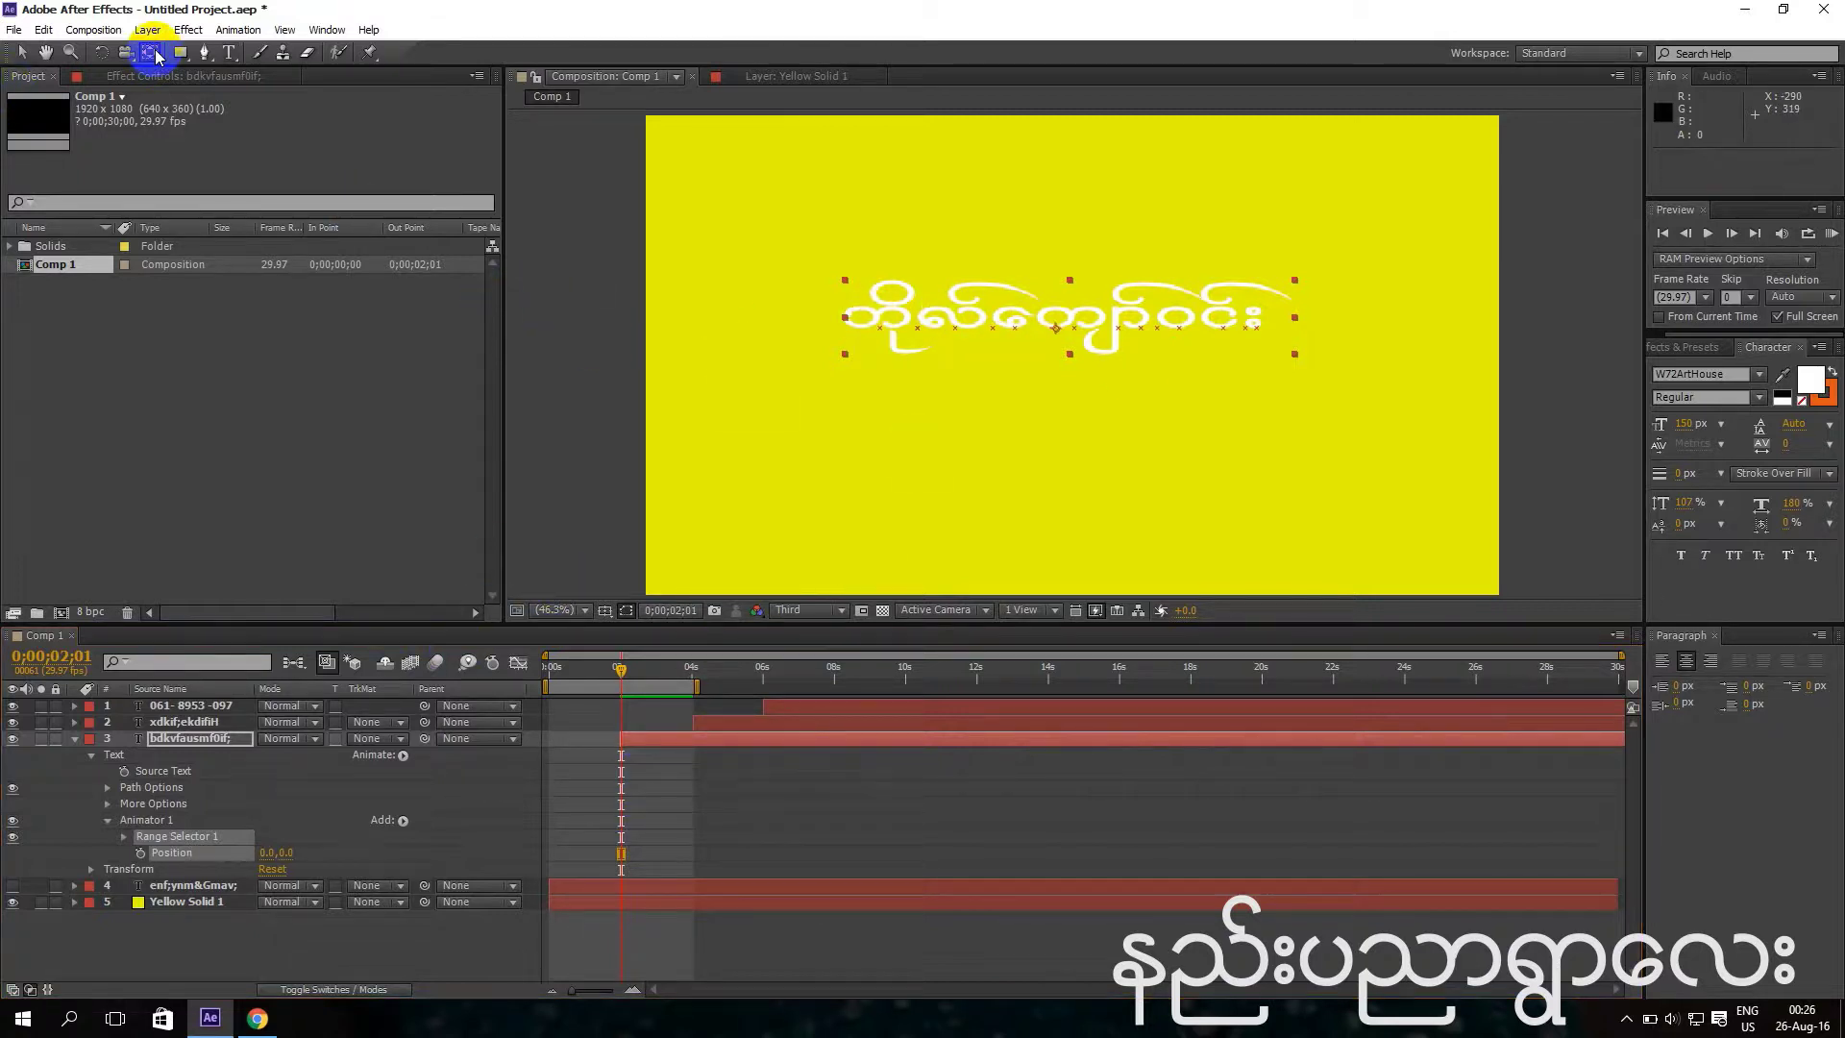
drag(1055, 328, 1071, 313)
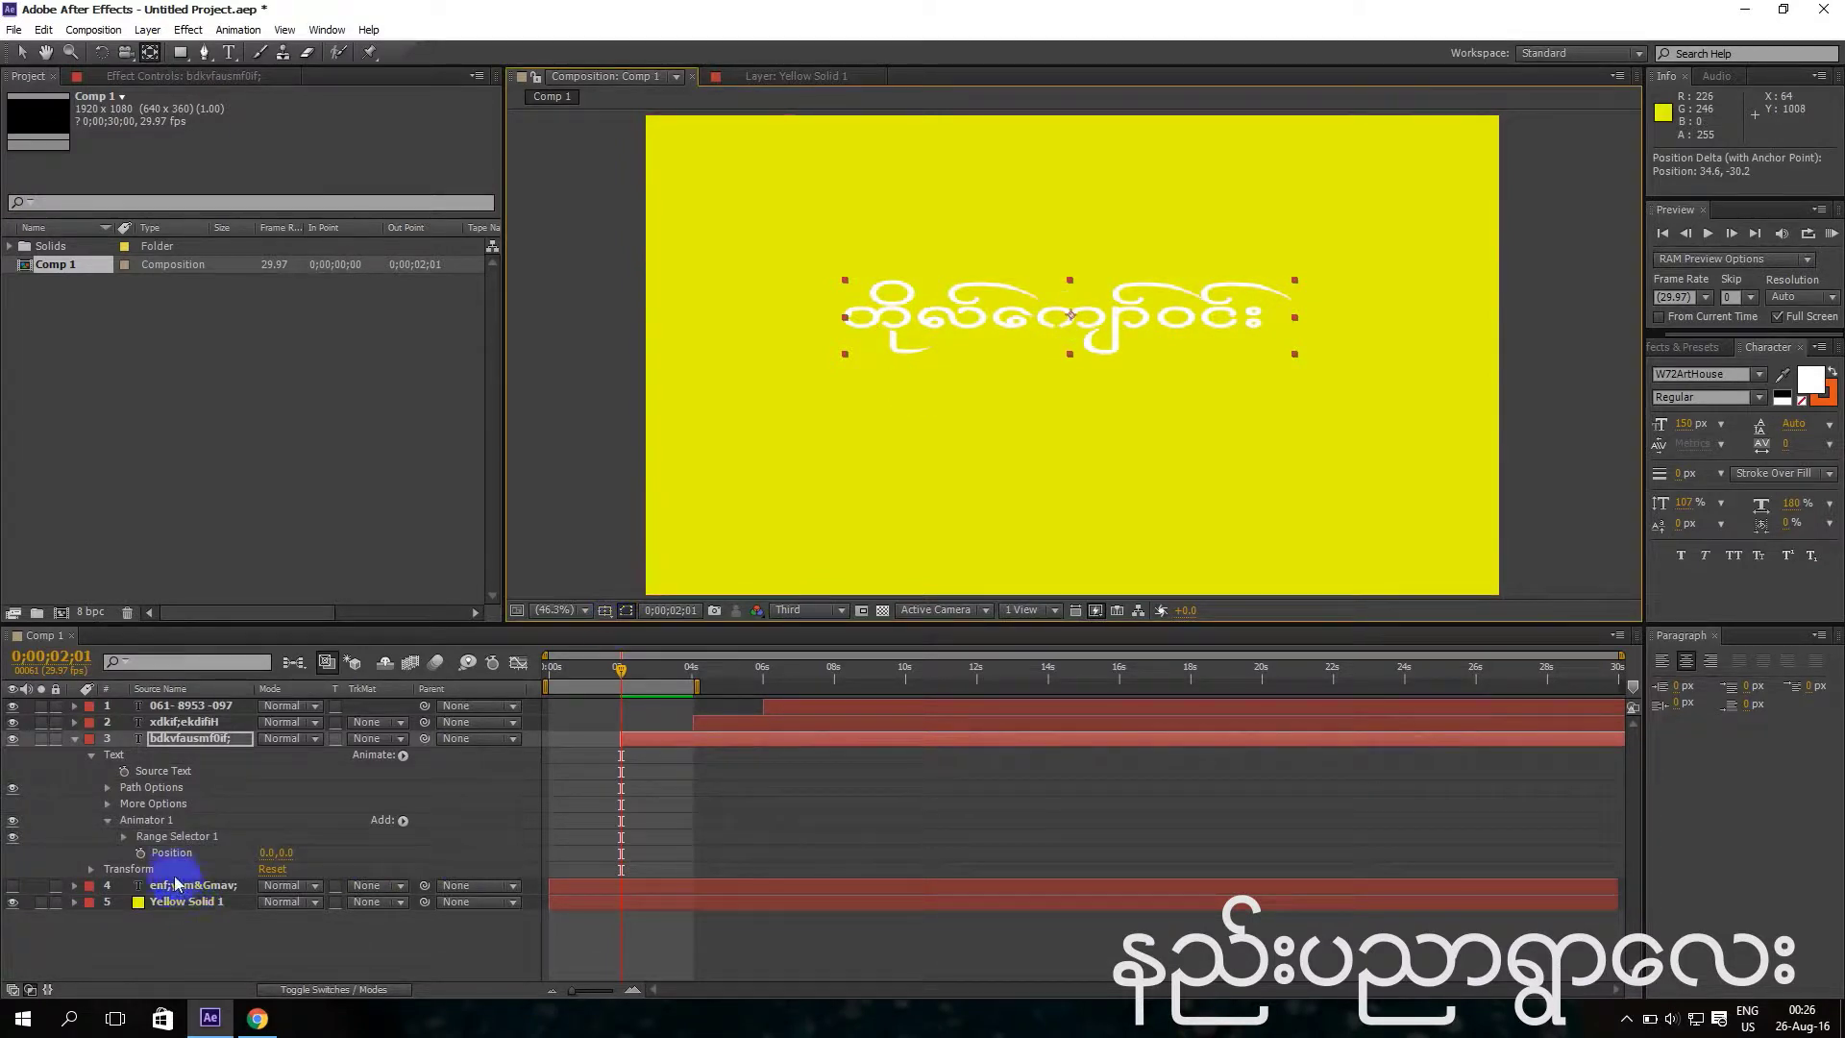
drag(267, 862, 96, 852)
click(140, 852)
drag(303, 865, 44, 824)
drag(274, 852, 36, 844)
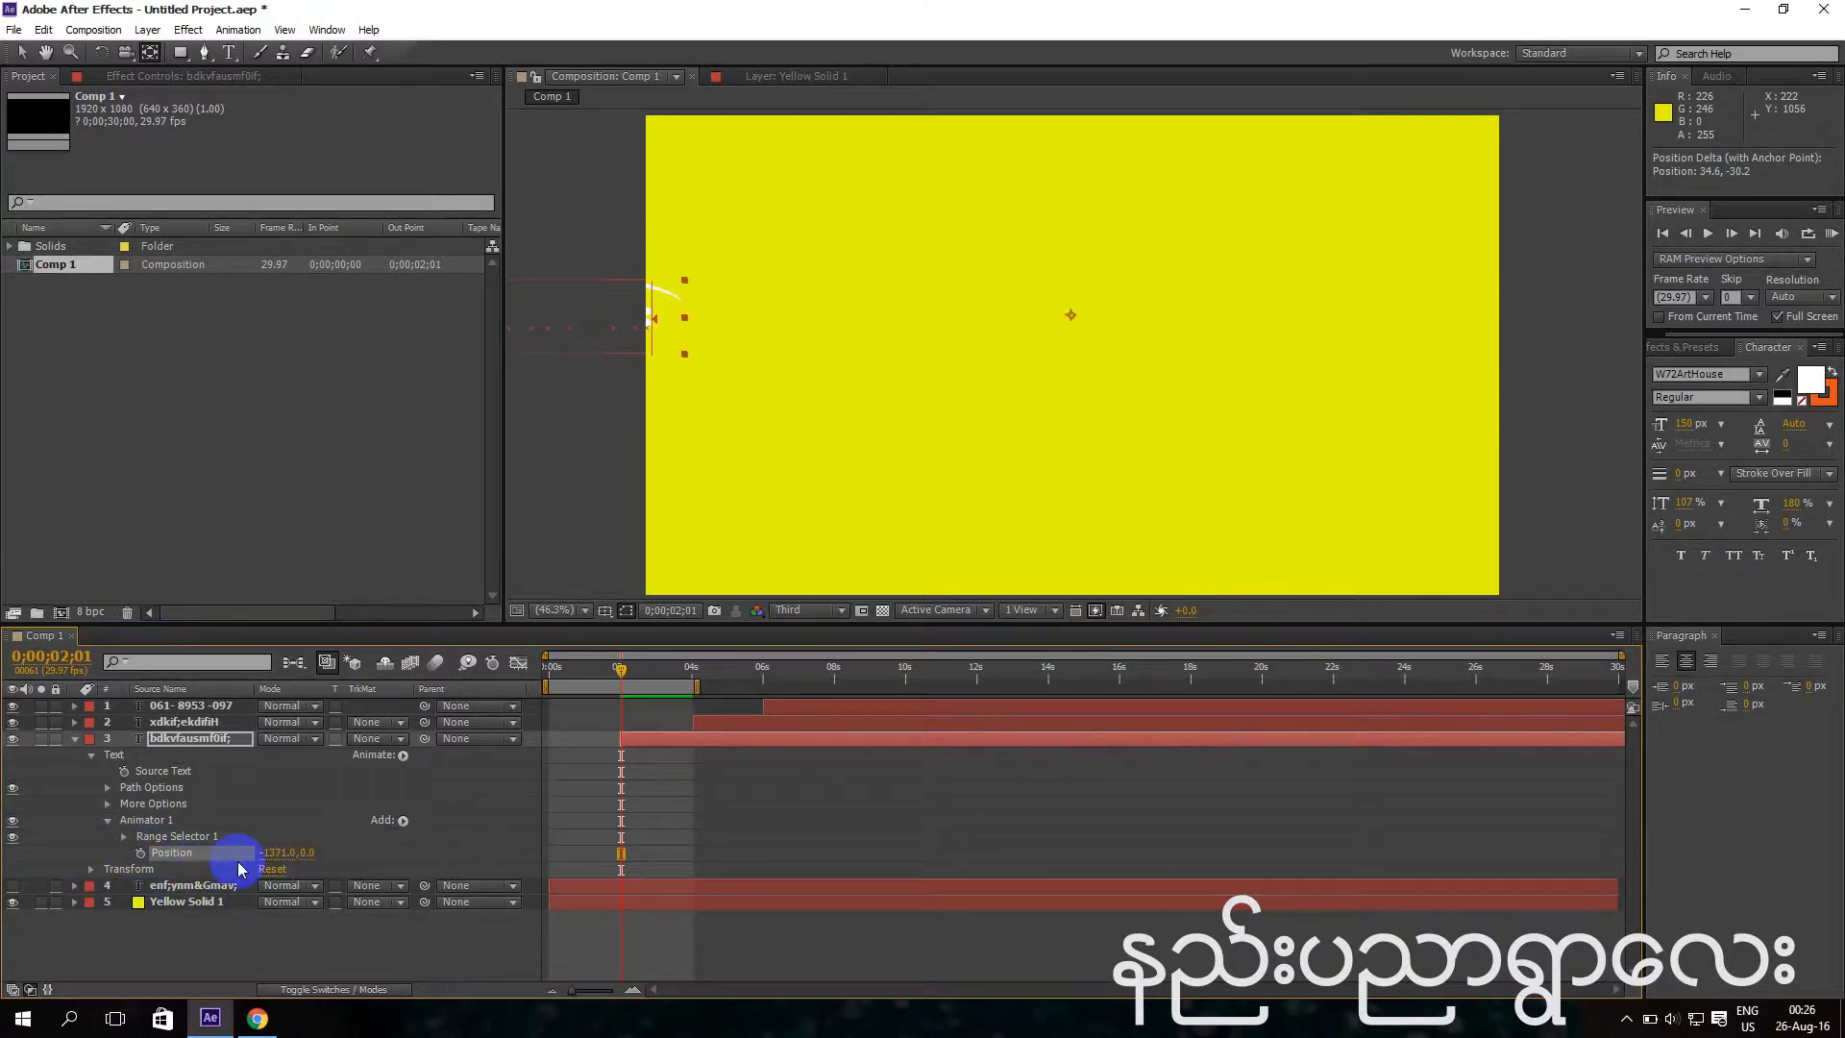
drag(271, 858, 164, 853)
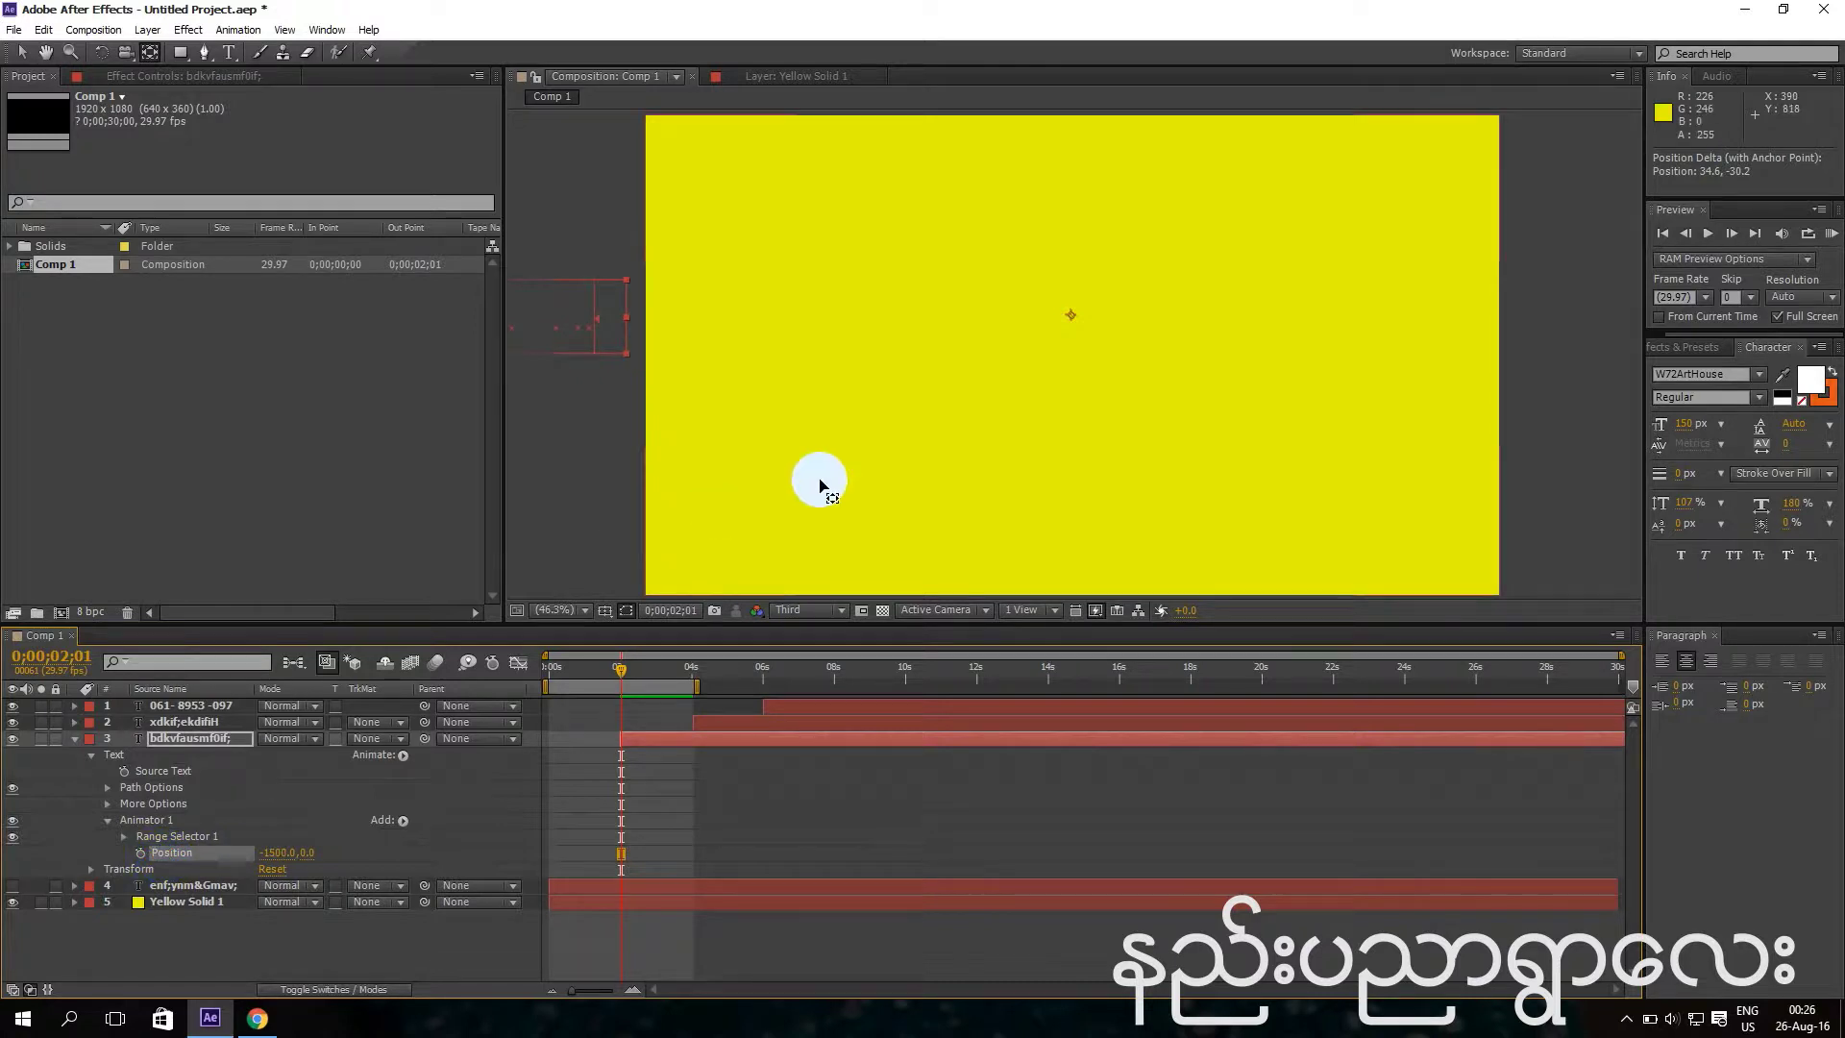
scroll(815, 481, down, 2)
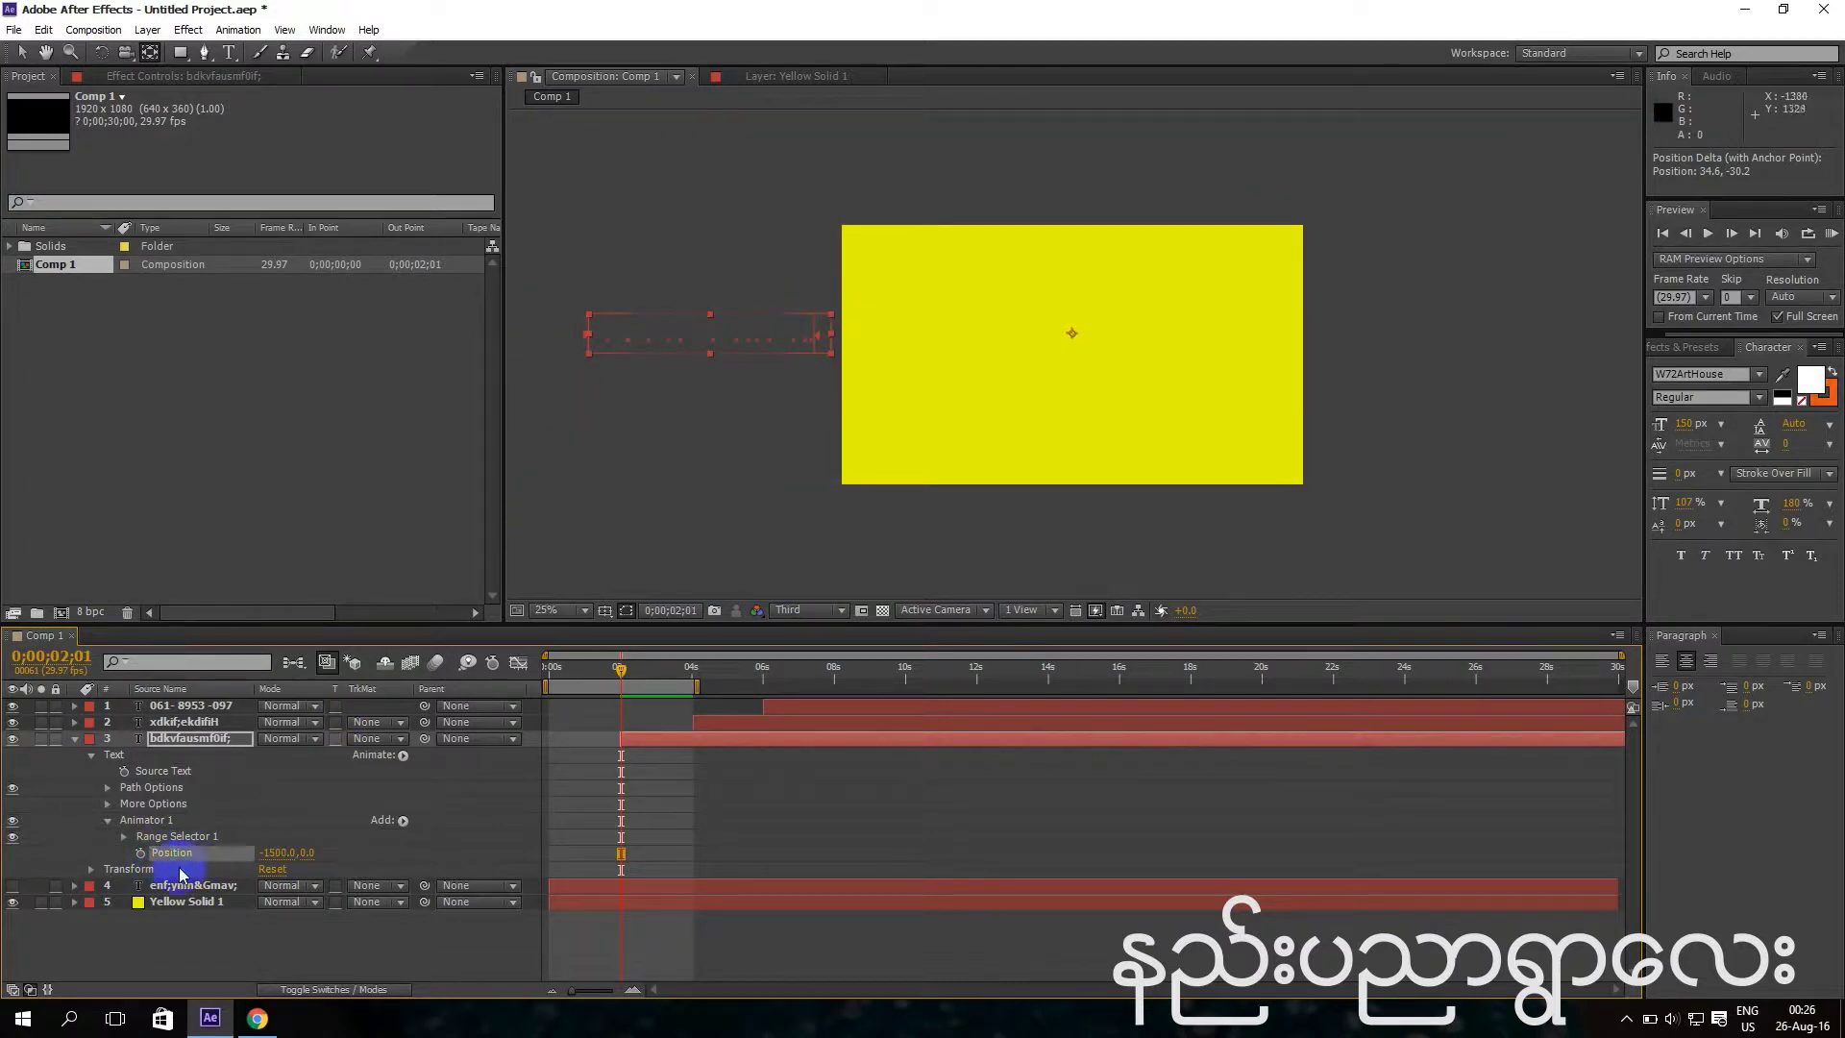
Keyframe layer 3's Range Selector Start from 0% at 0;00;02;01 to 100% at 0;00;03;16.
click(125, 837)
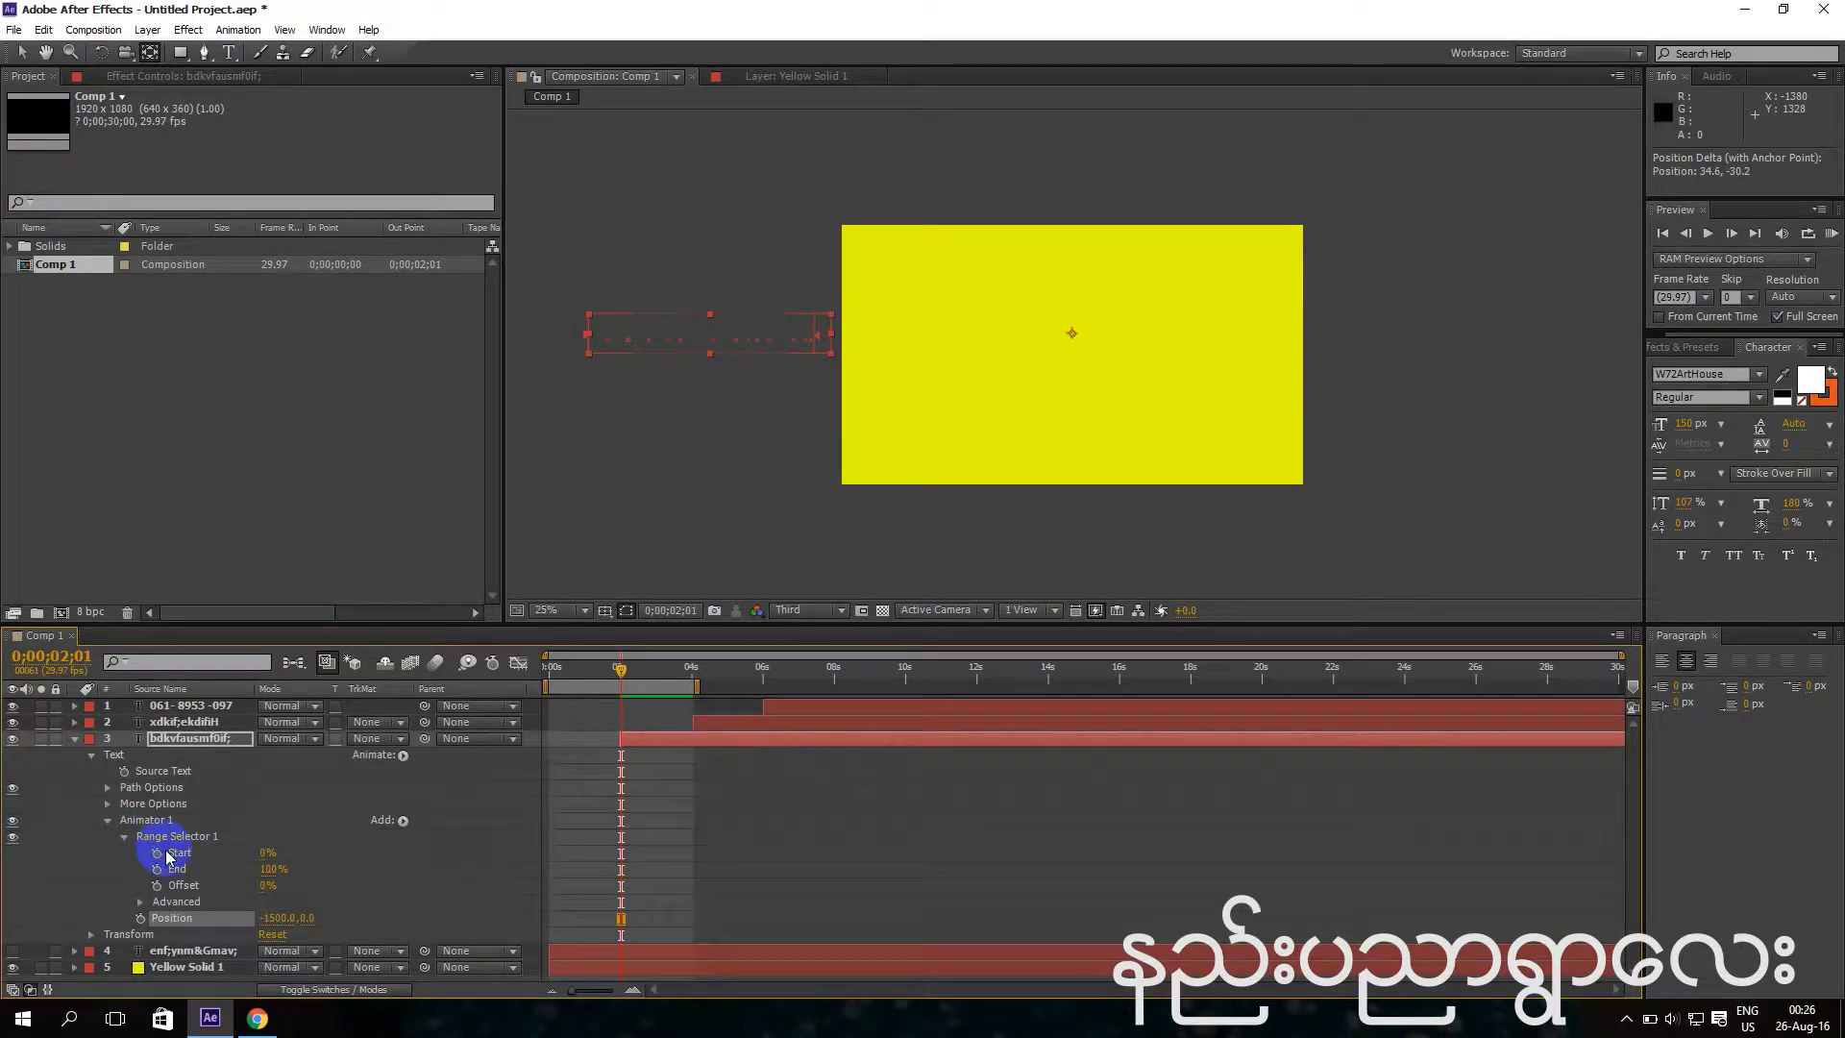
click(179, 854)
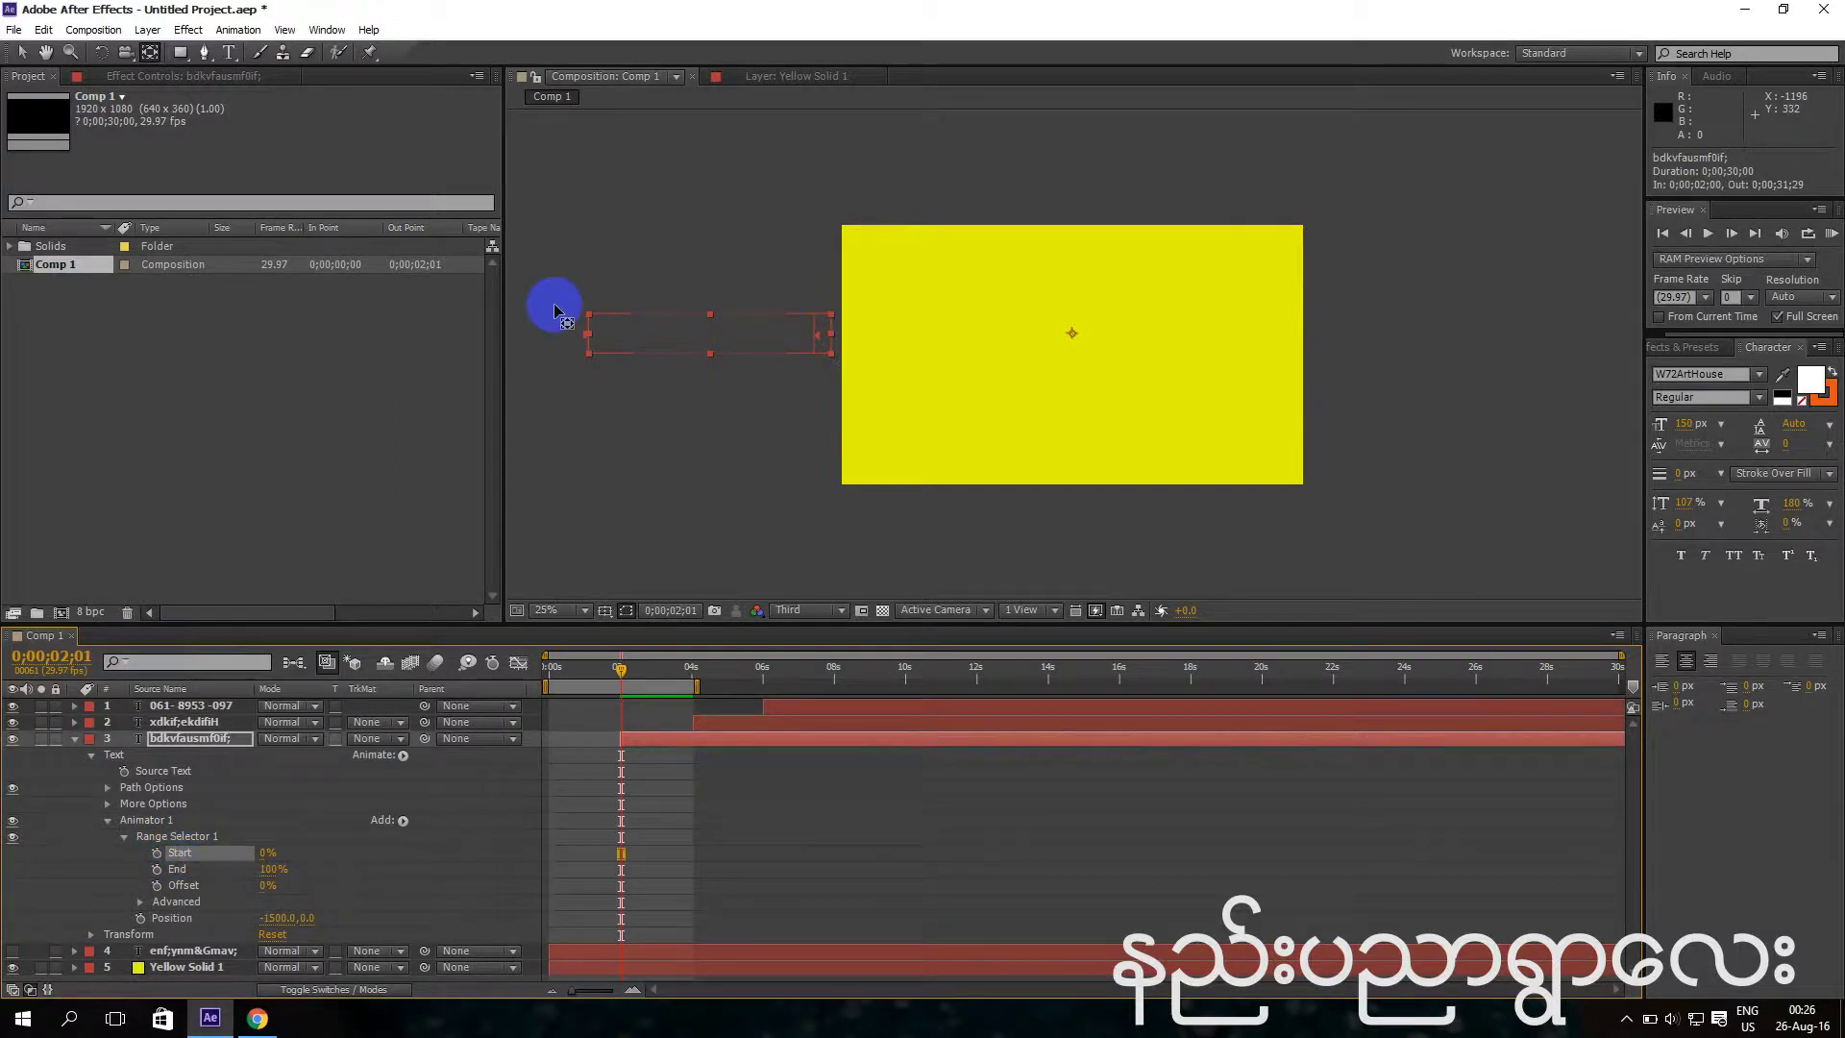
click(23, 53)
click(193, 869)
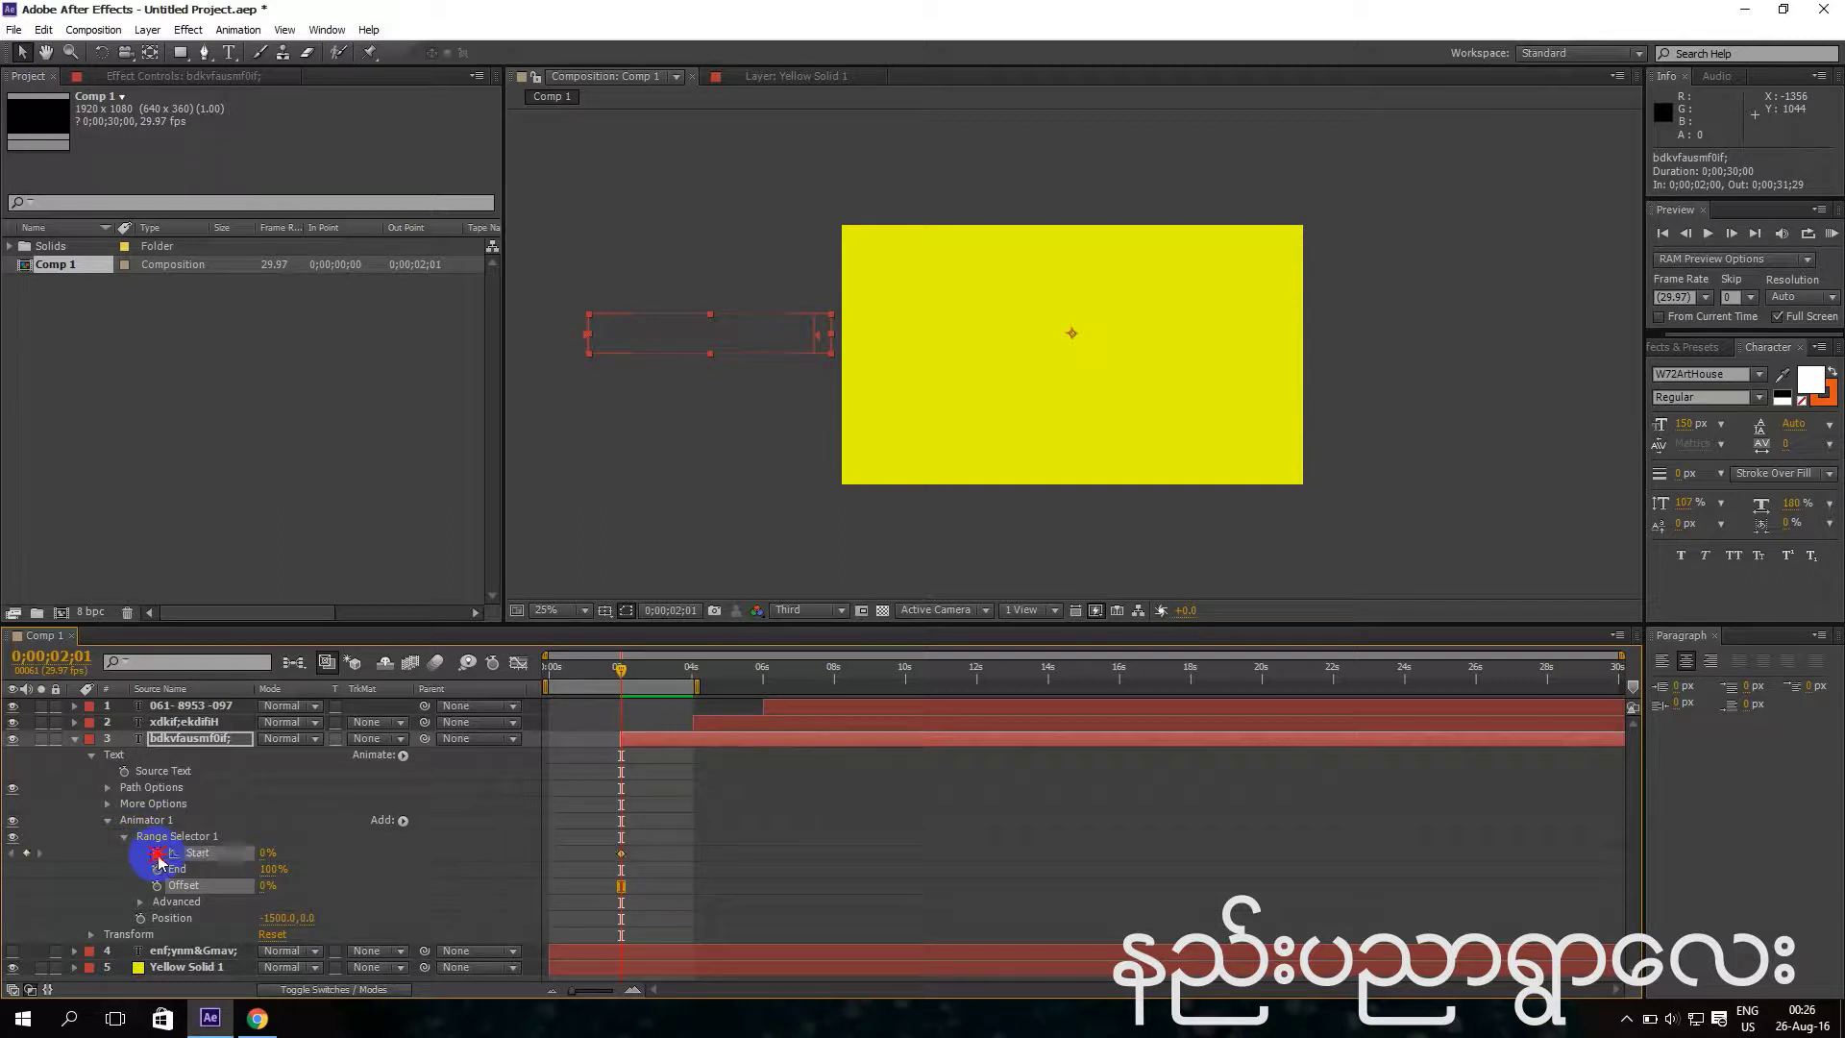
click(267, 856)
click(623, 667)
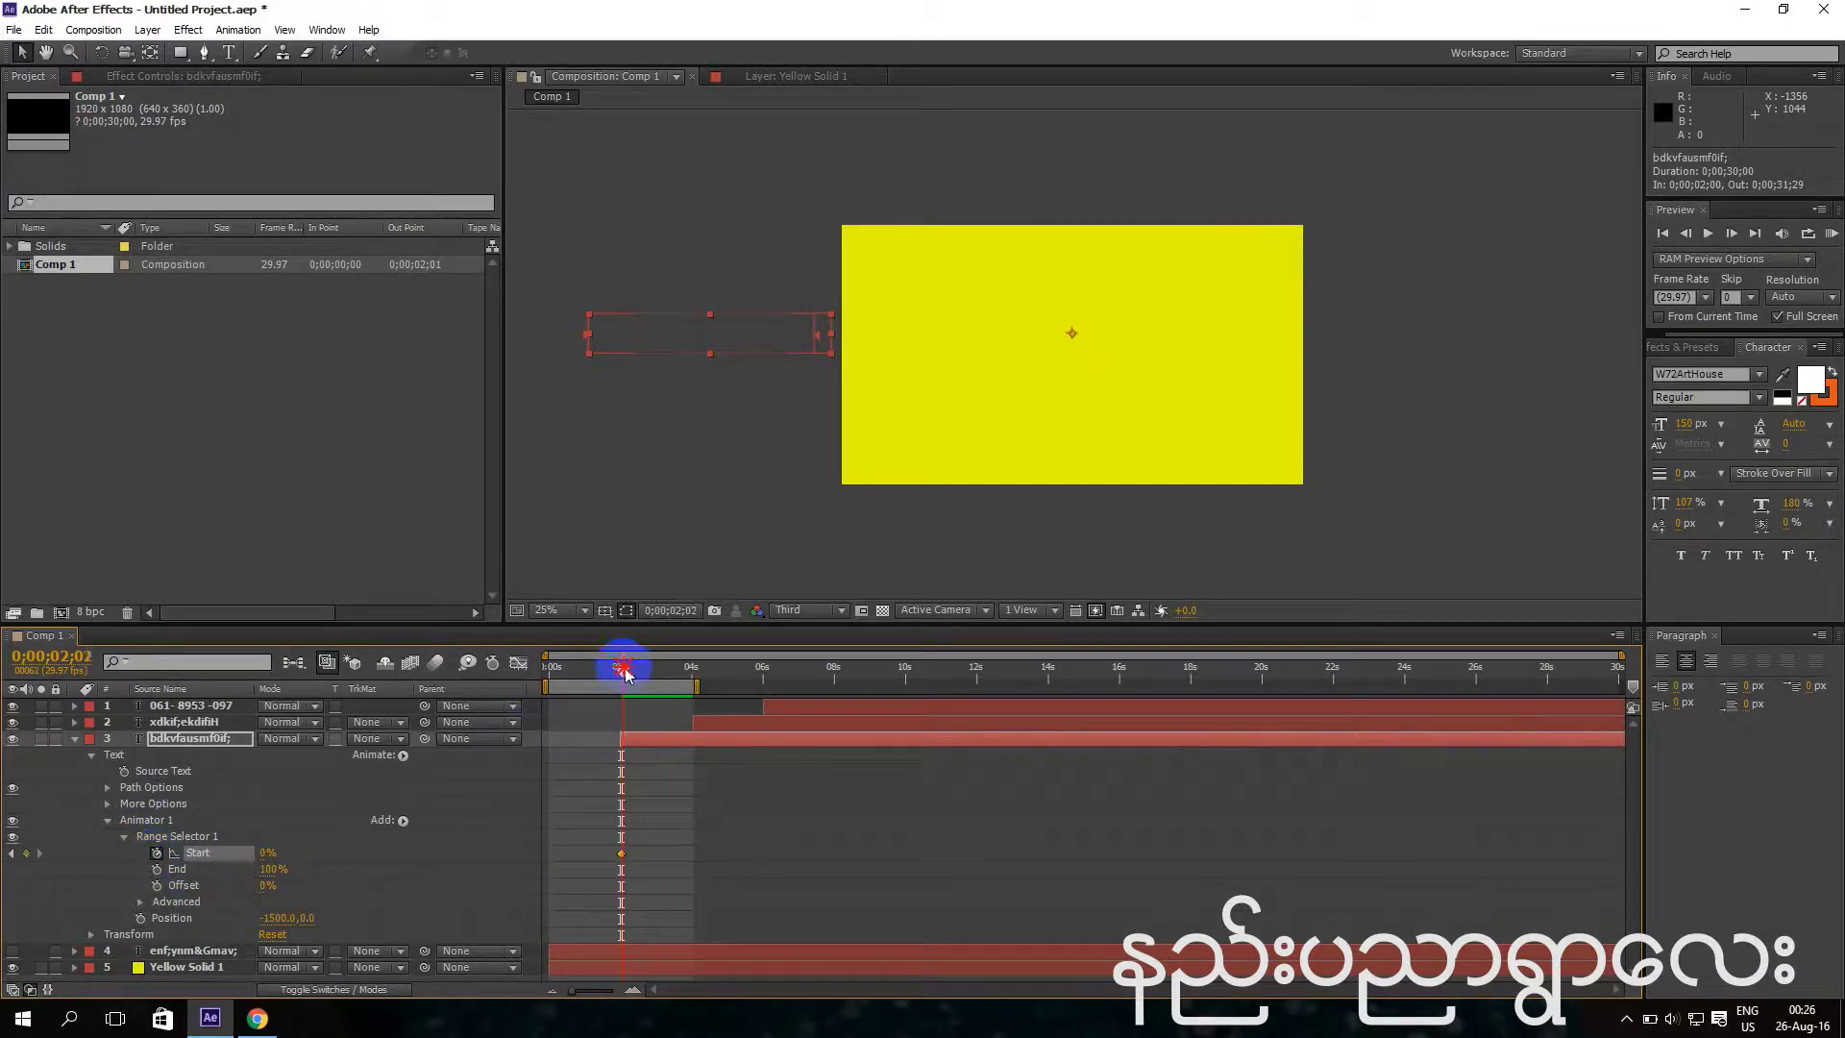
drag(676, 667, 677, 667)
drag(258, 854, 314, 851)
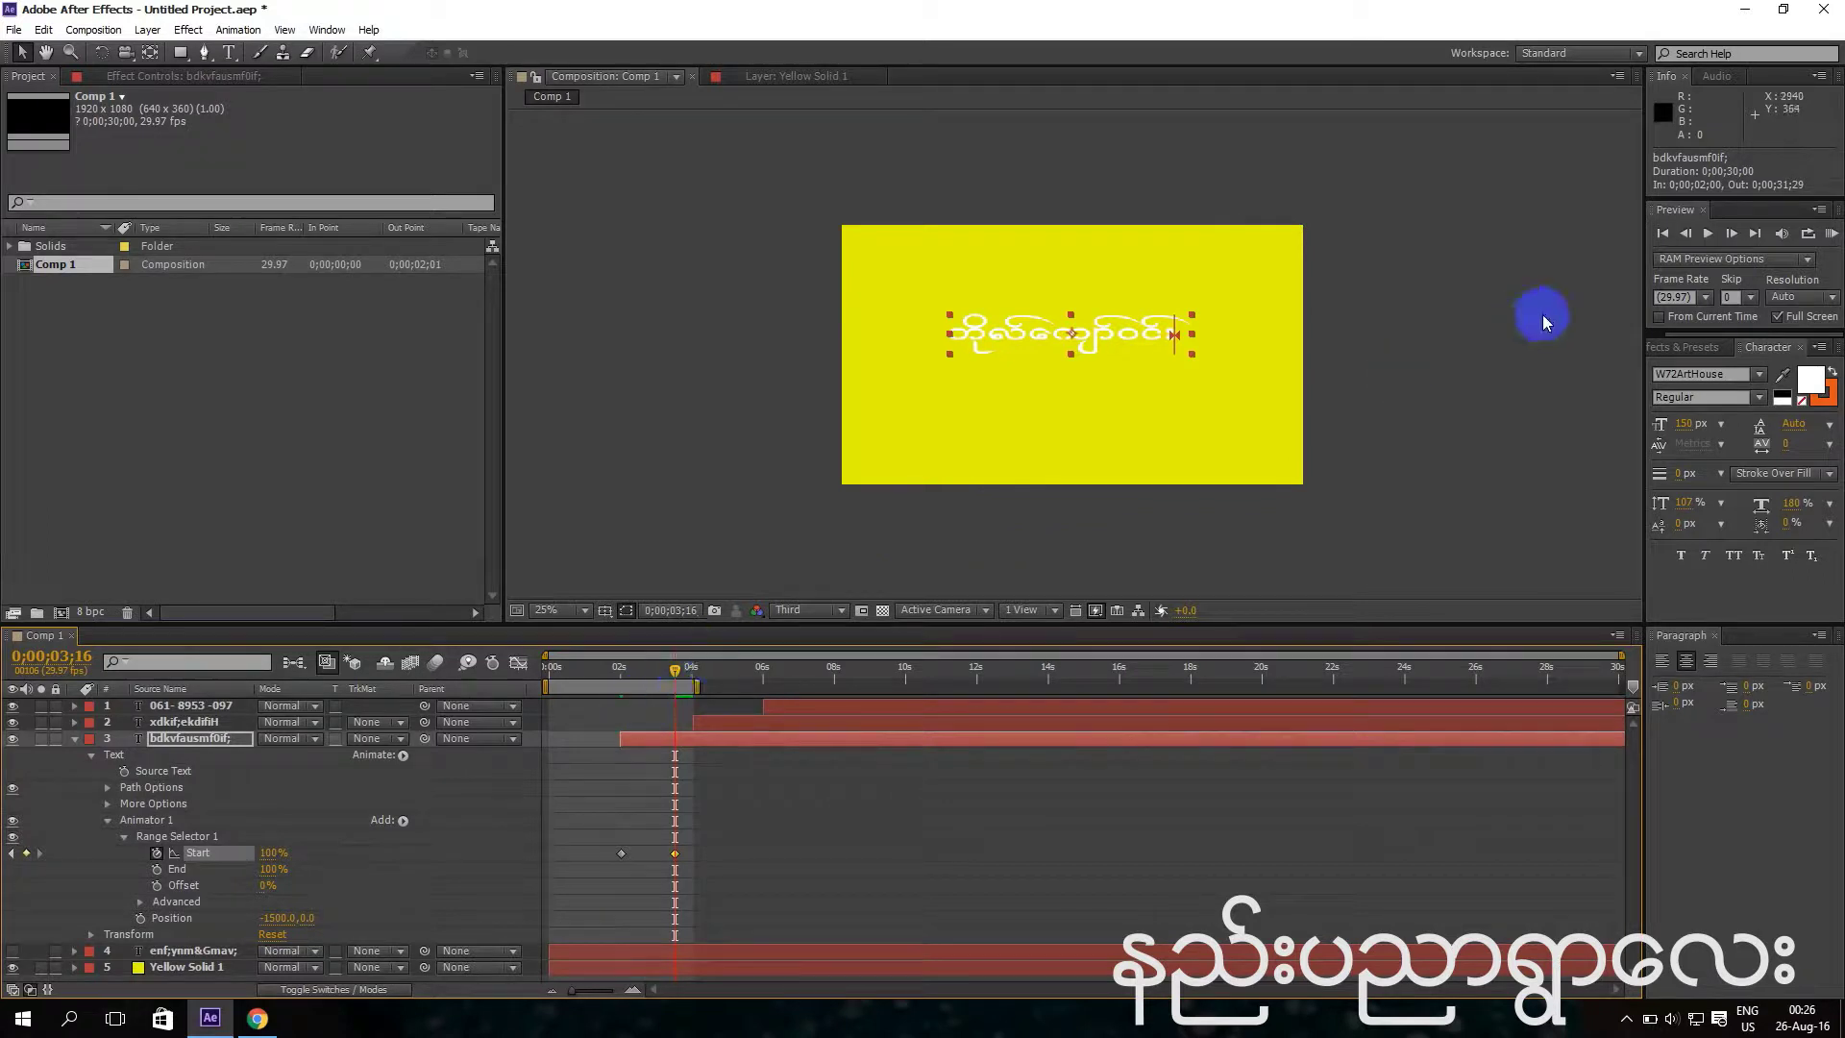
Fit the composition view and play the second line's animation from the start as a full-screen RAM preview.
drag(673, 667, 534, 680)
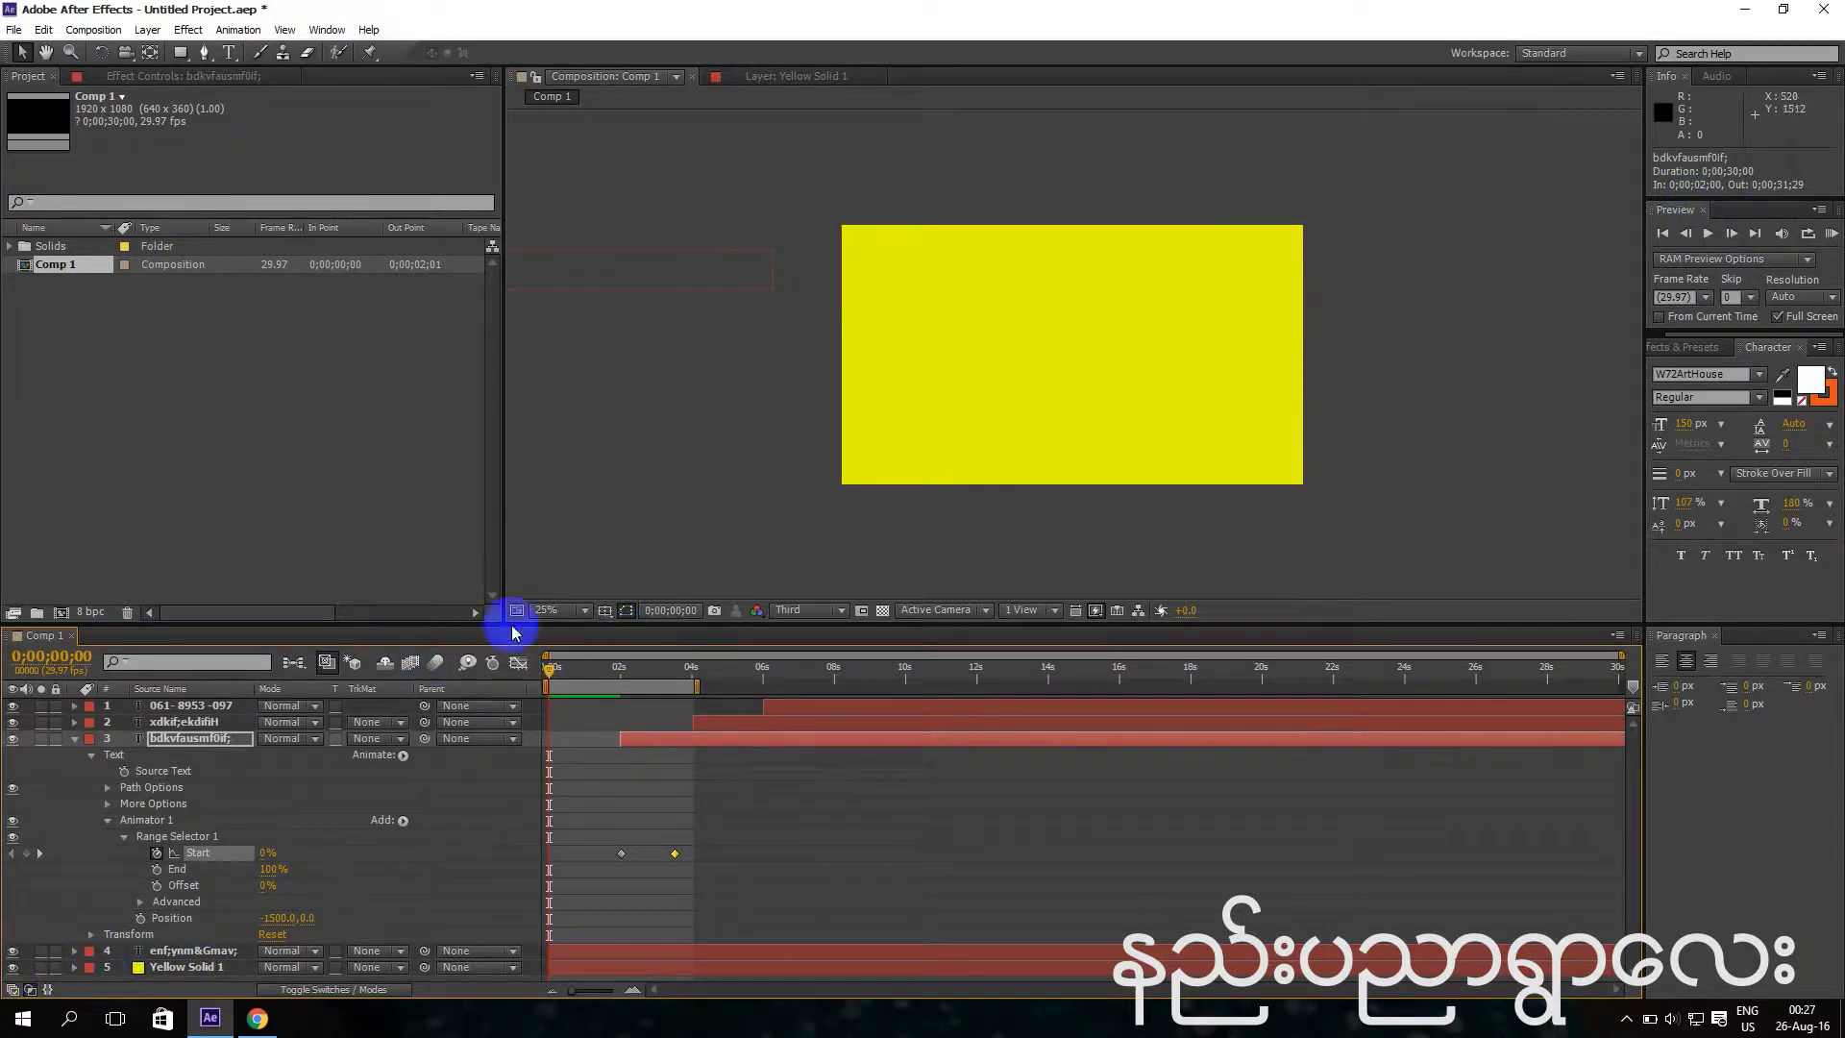
click(576, 610)
click(578, 654)
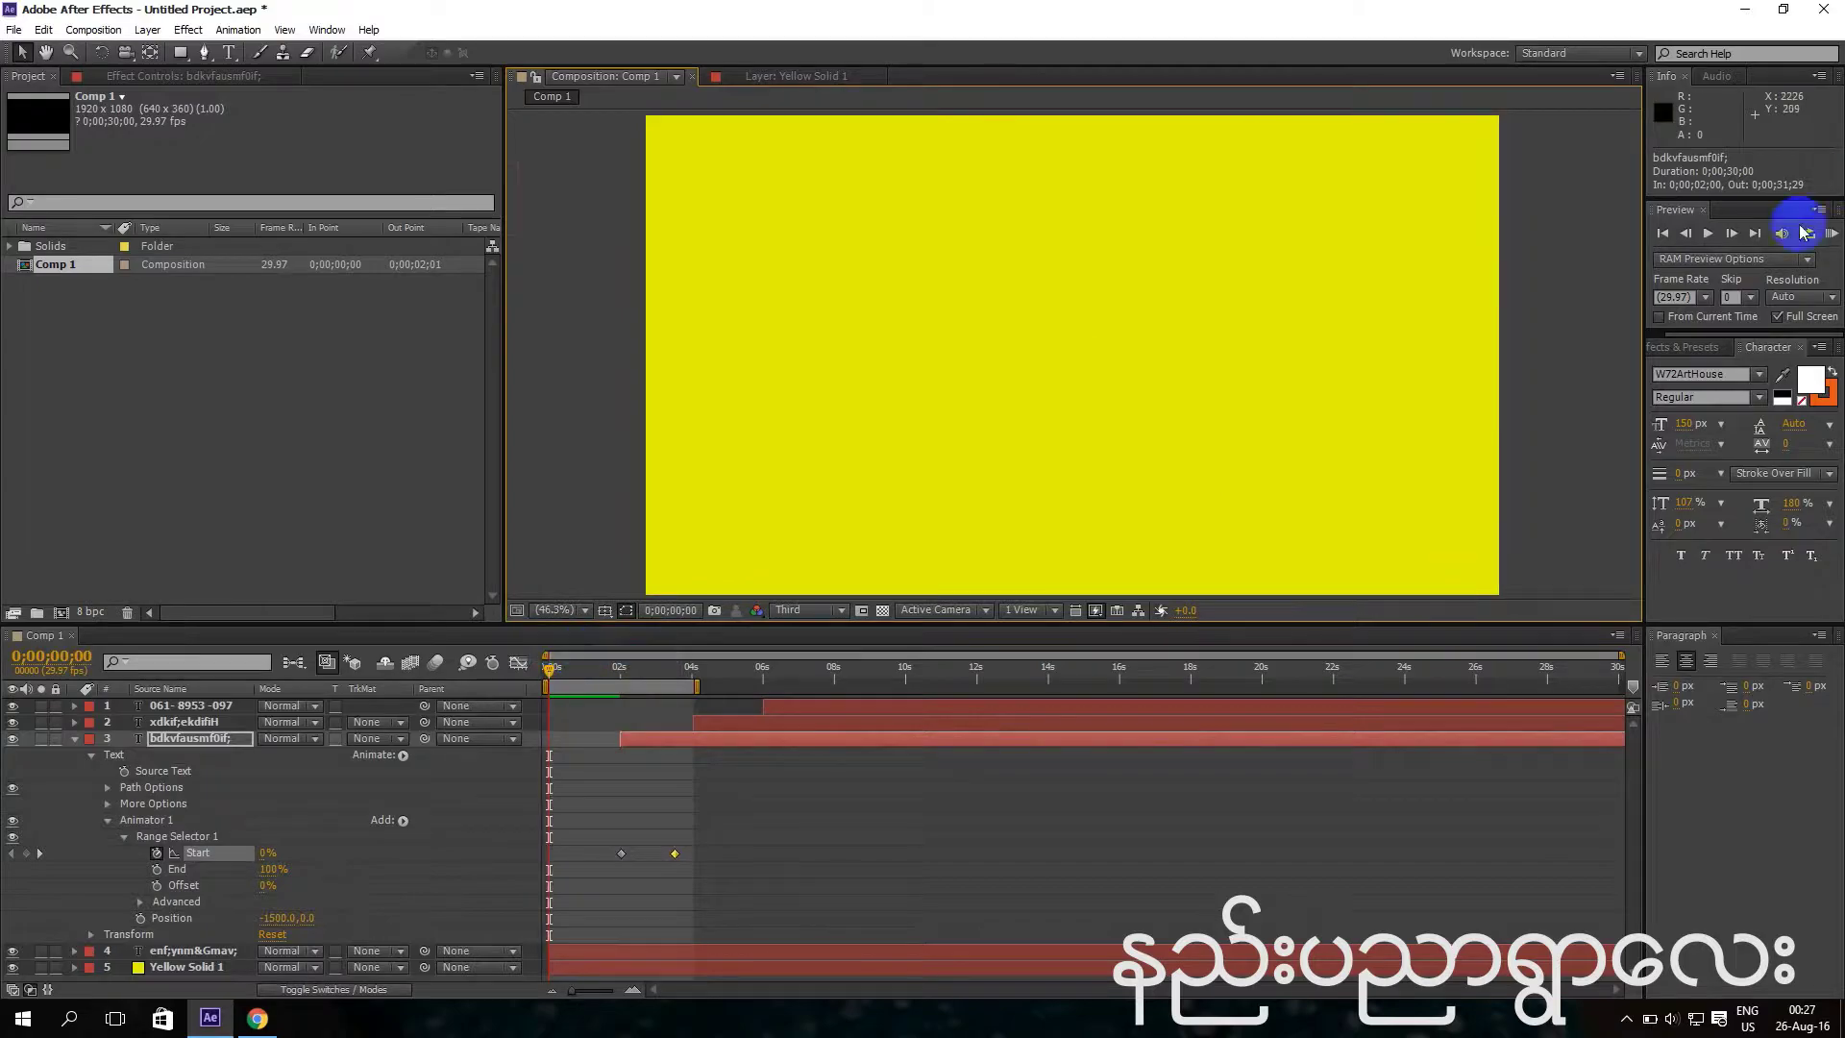
click(1830, 234)
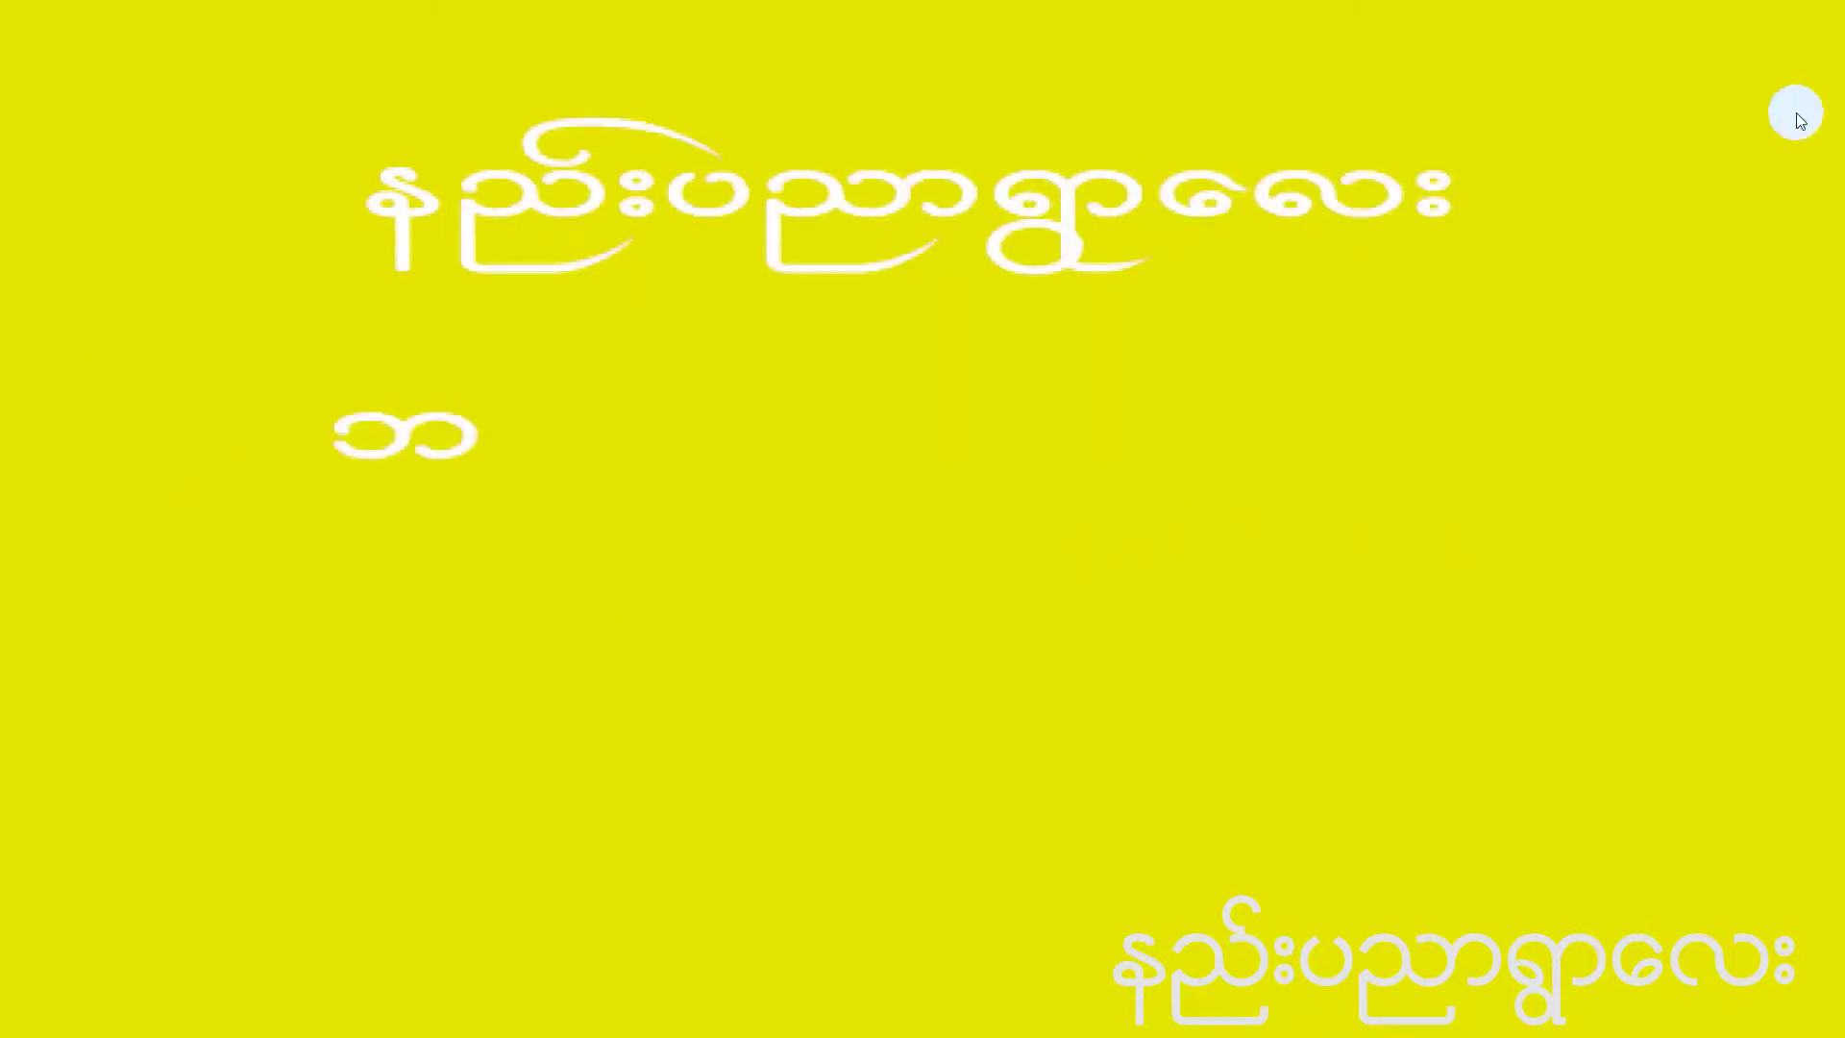
click(1793, 200)
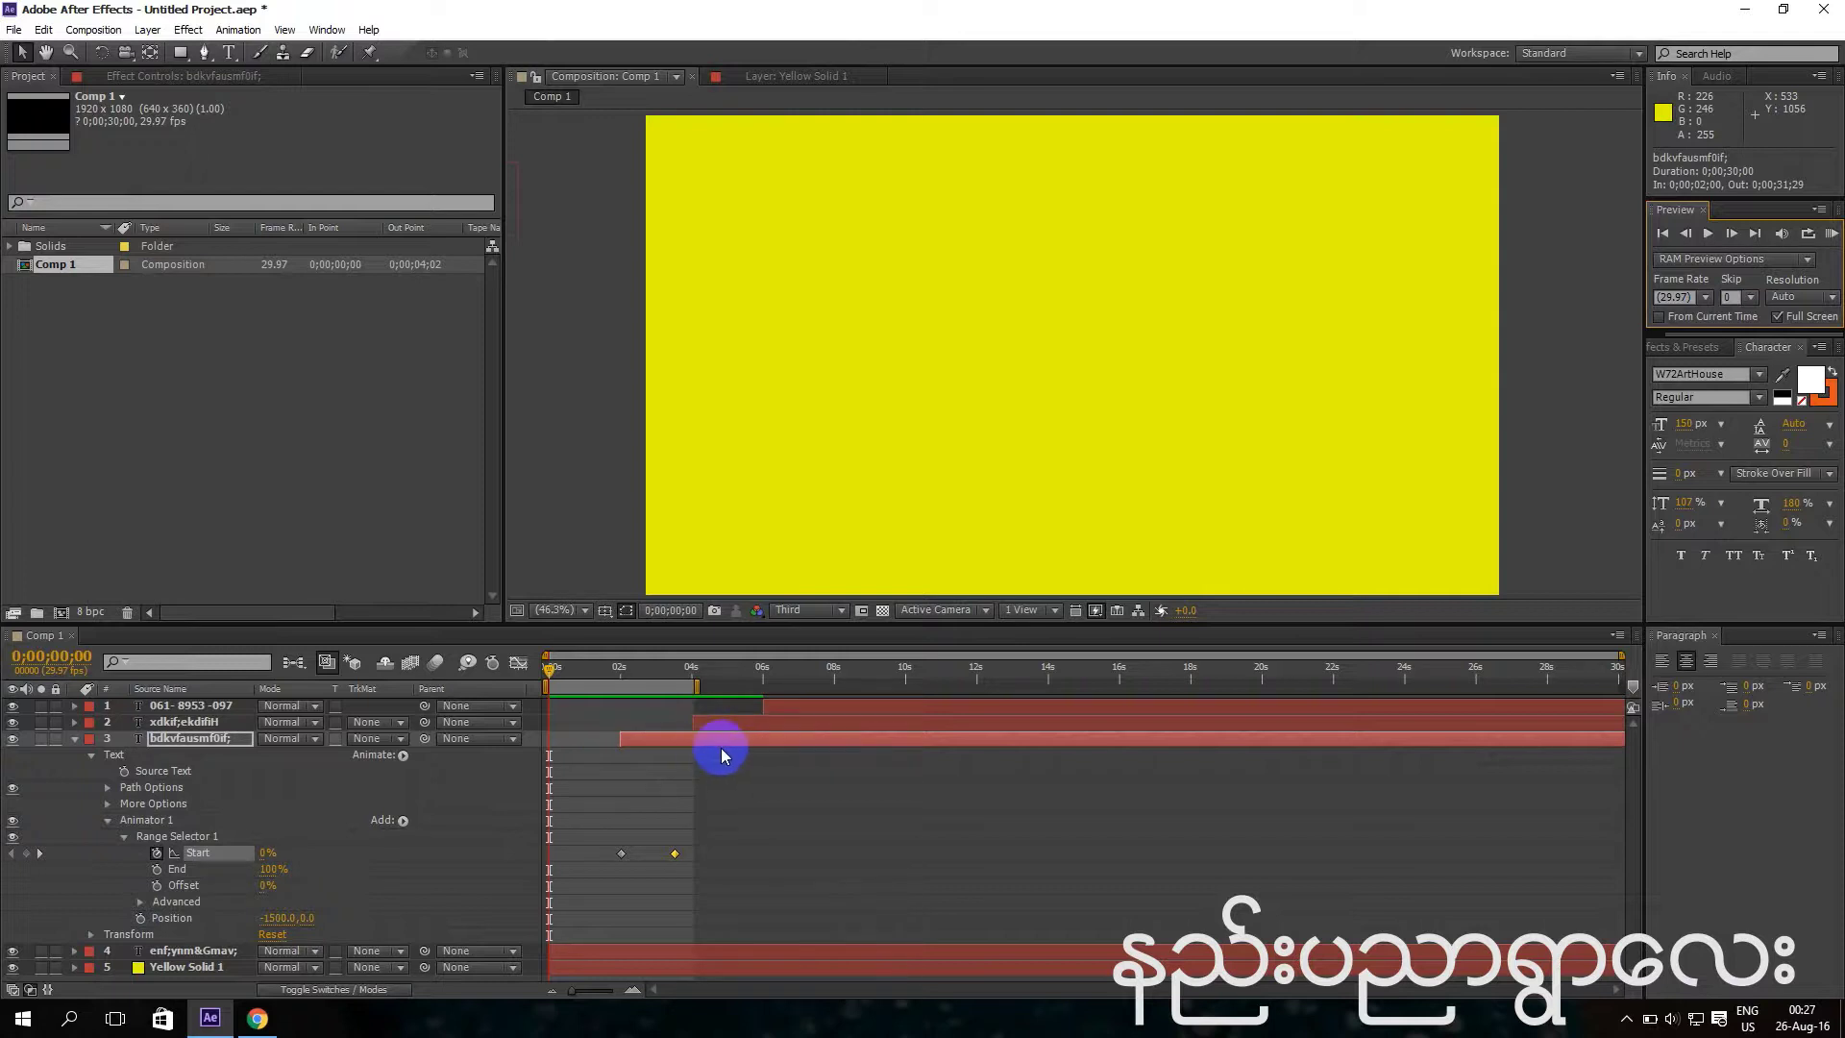
Extend the work area's end to 0;00;05;29 and, with the current time at 0;00;04;02, hide text layers 3 and 4.
click(76, 742)
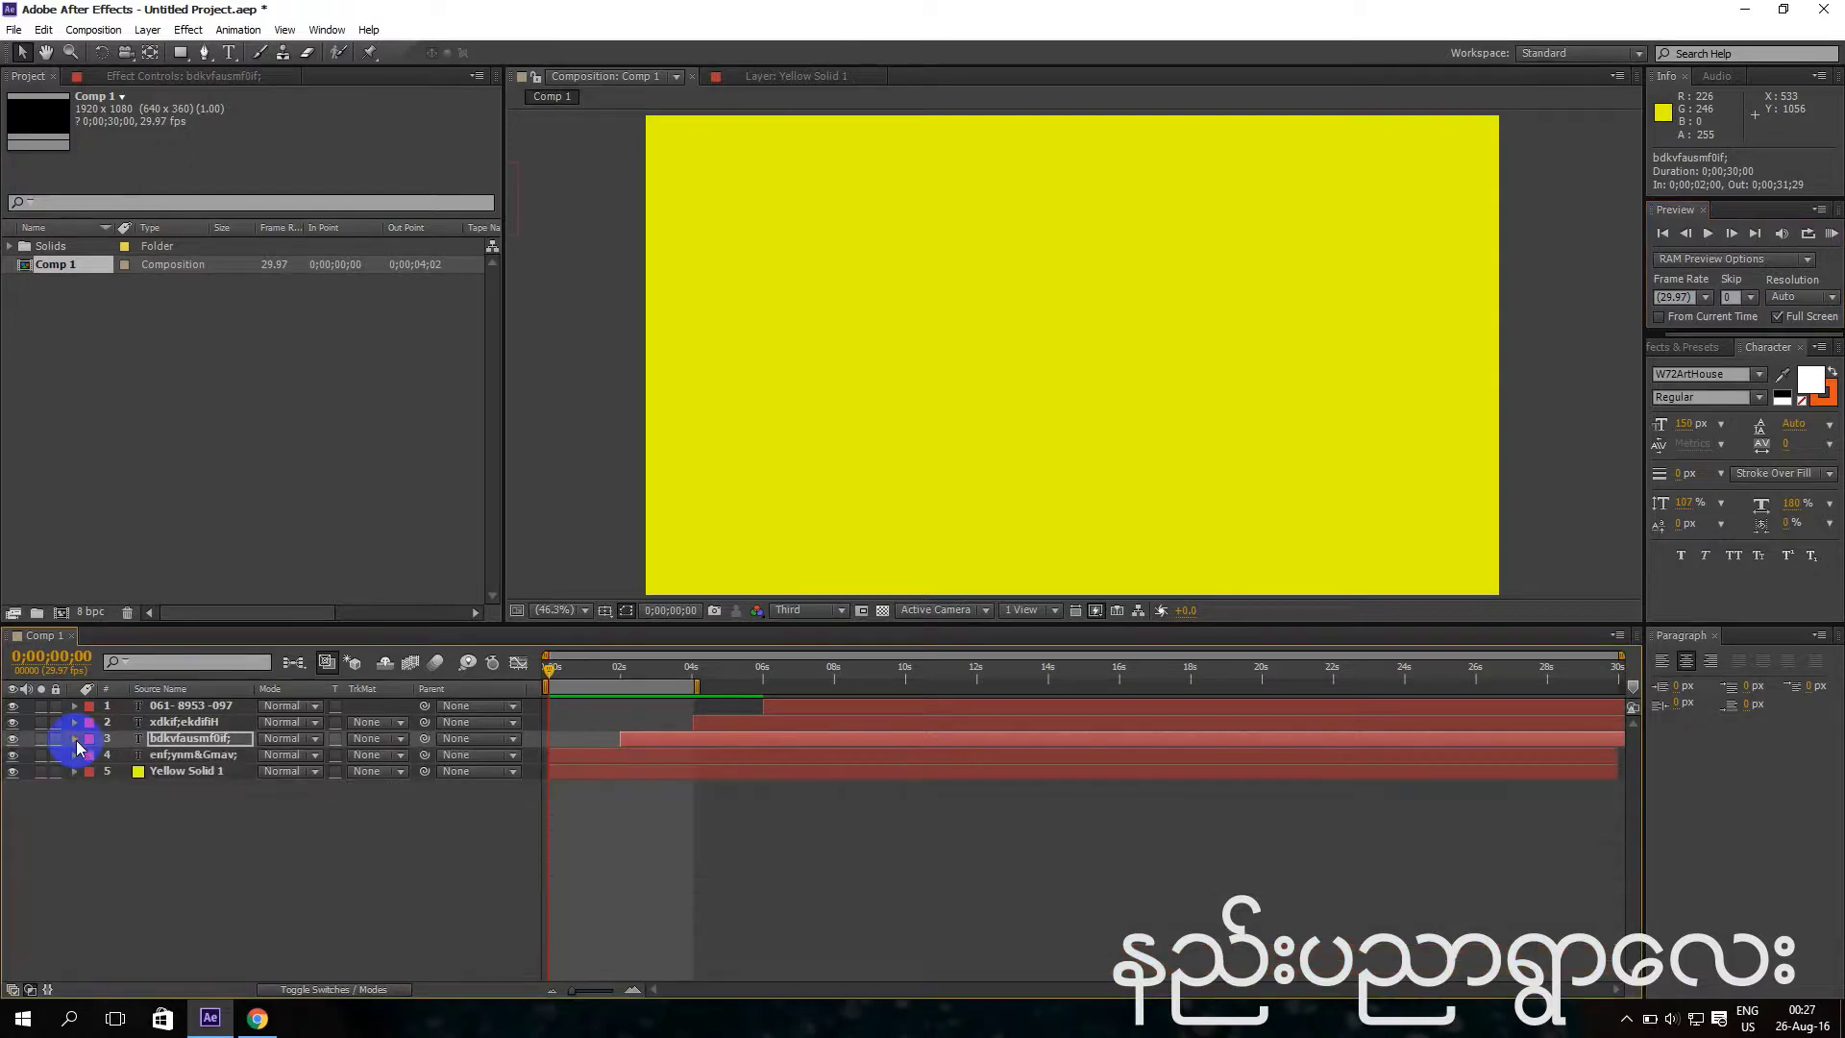
drag(699, 685, 742, 686)
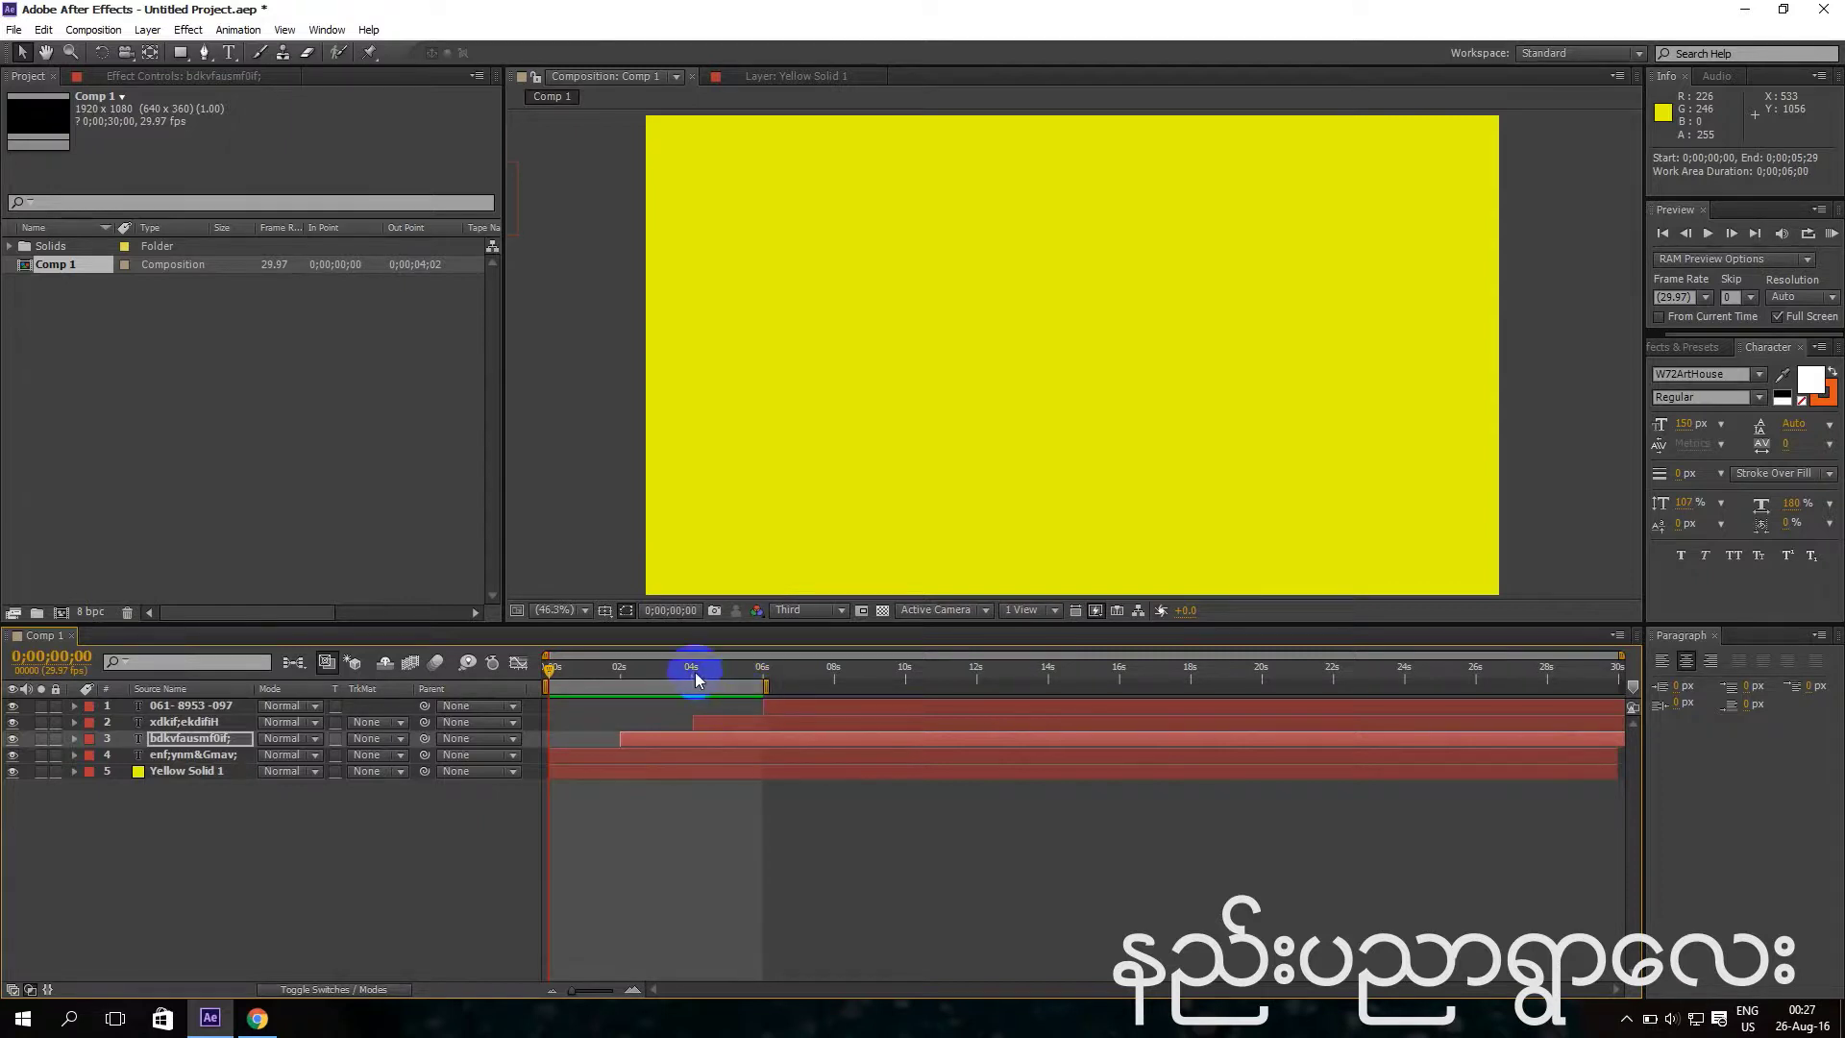
click(695, 672)
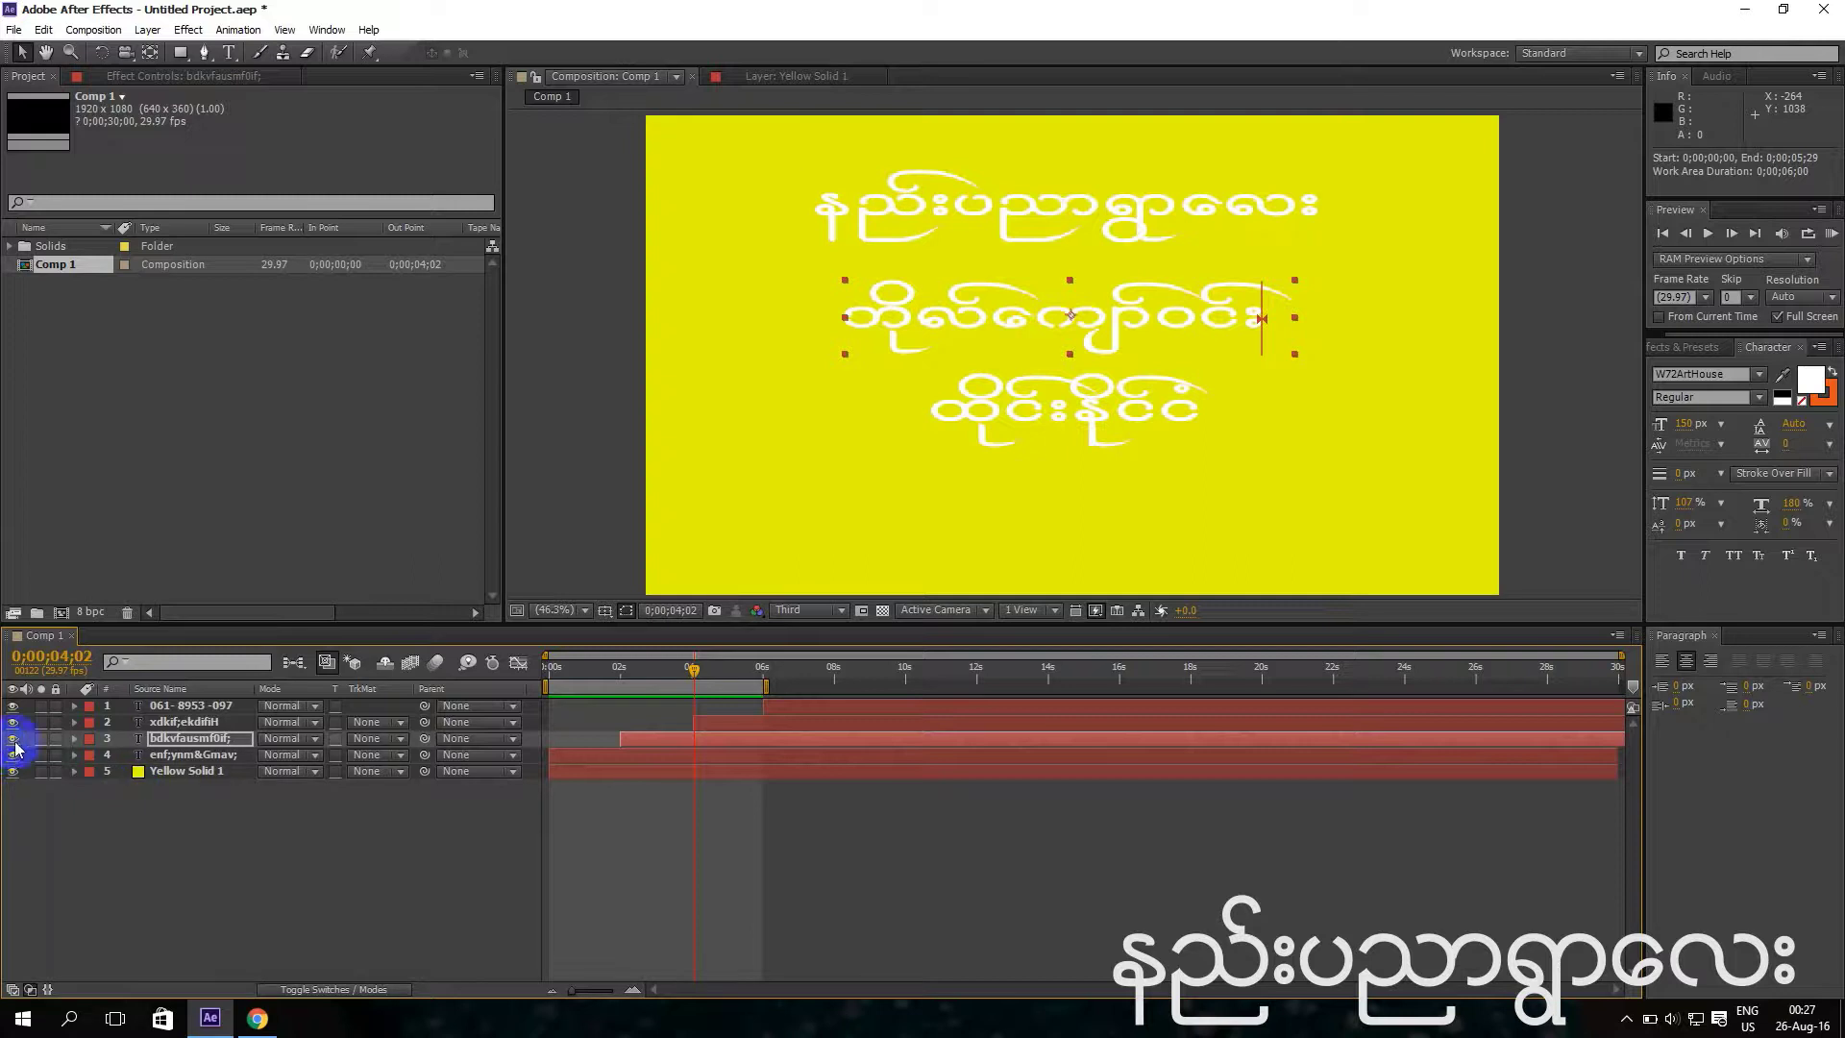
drag(12, 738, 12, 760)
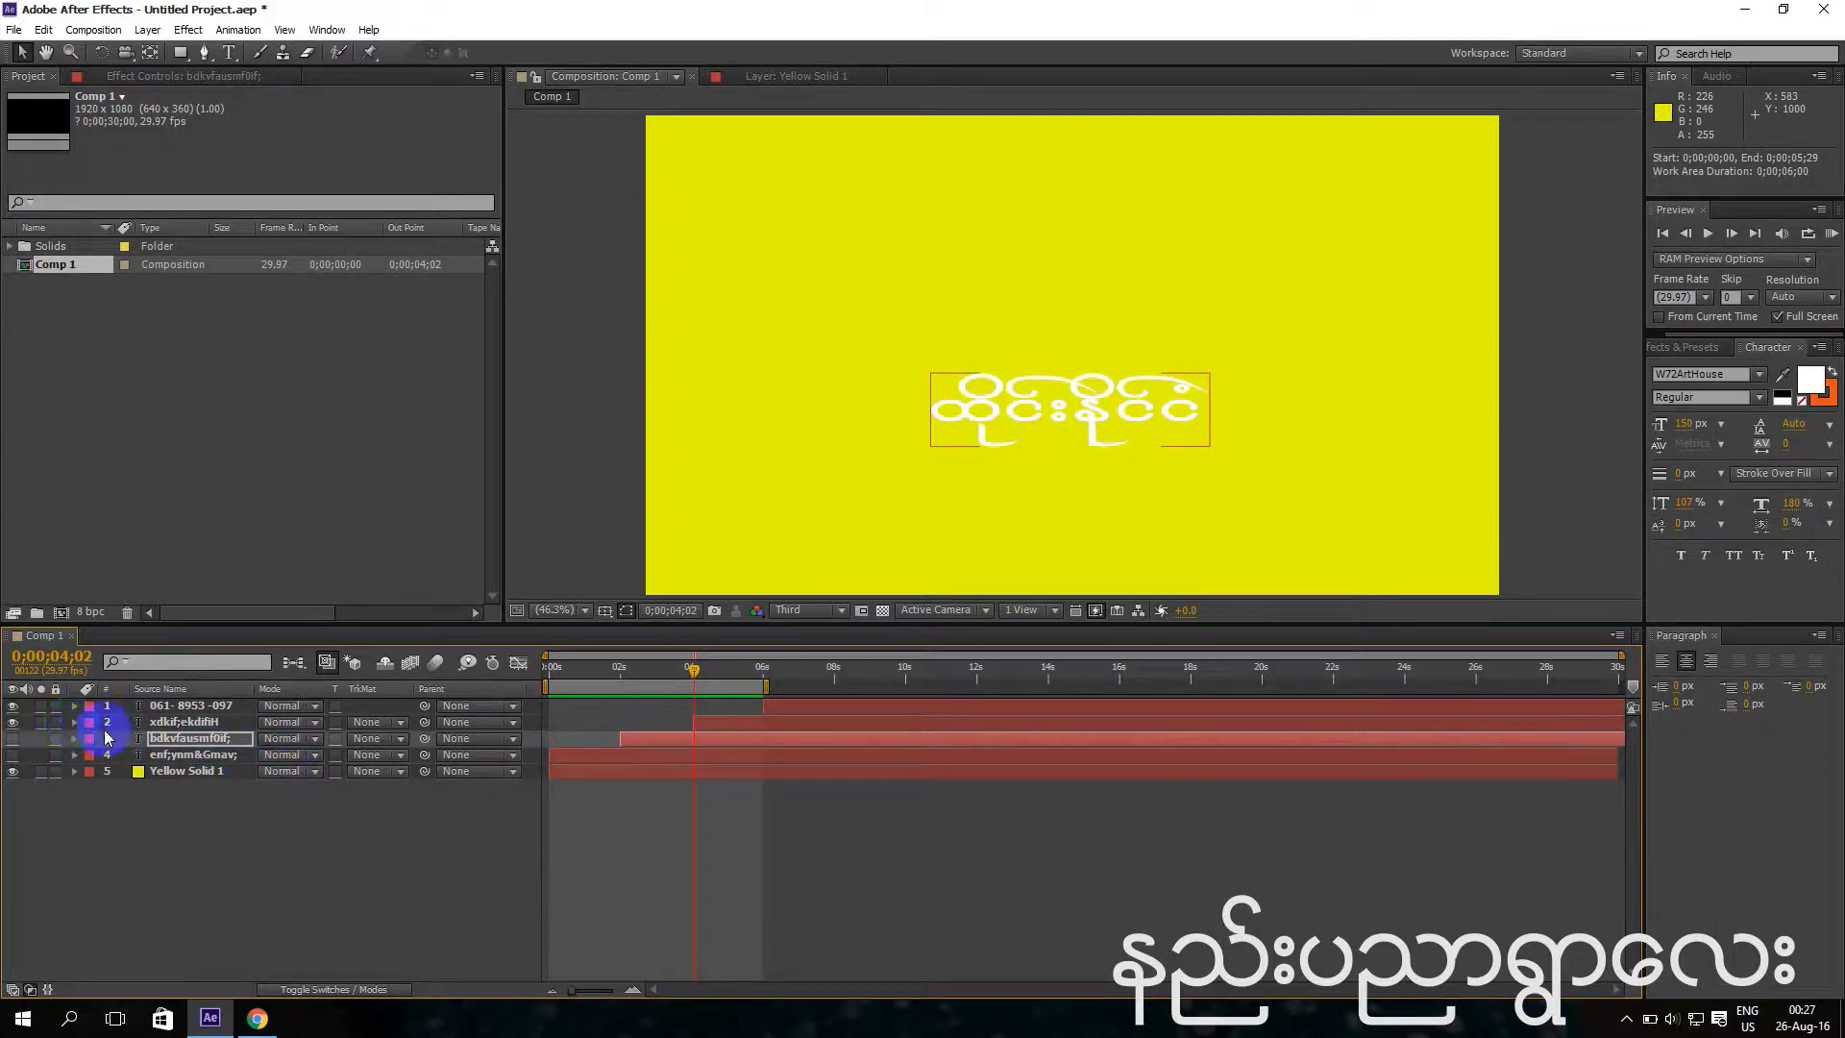
Add a Position text animator to text layer 2, the third title line.
click(713, 722)
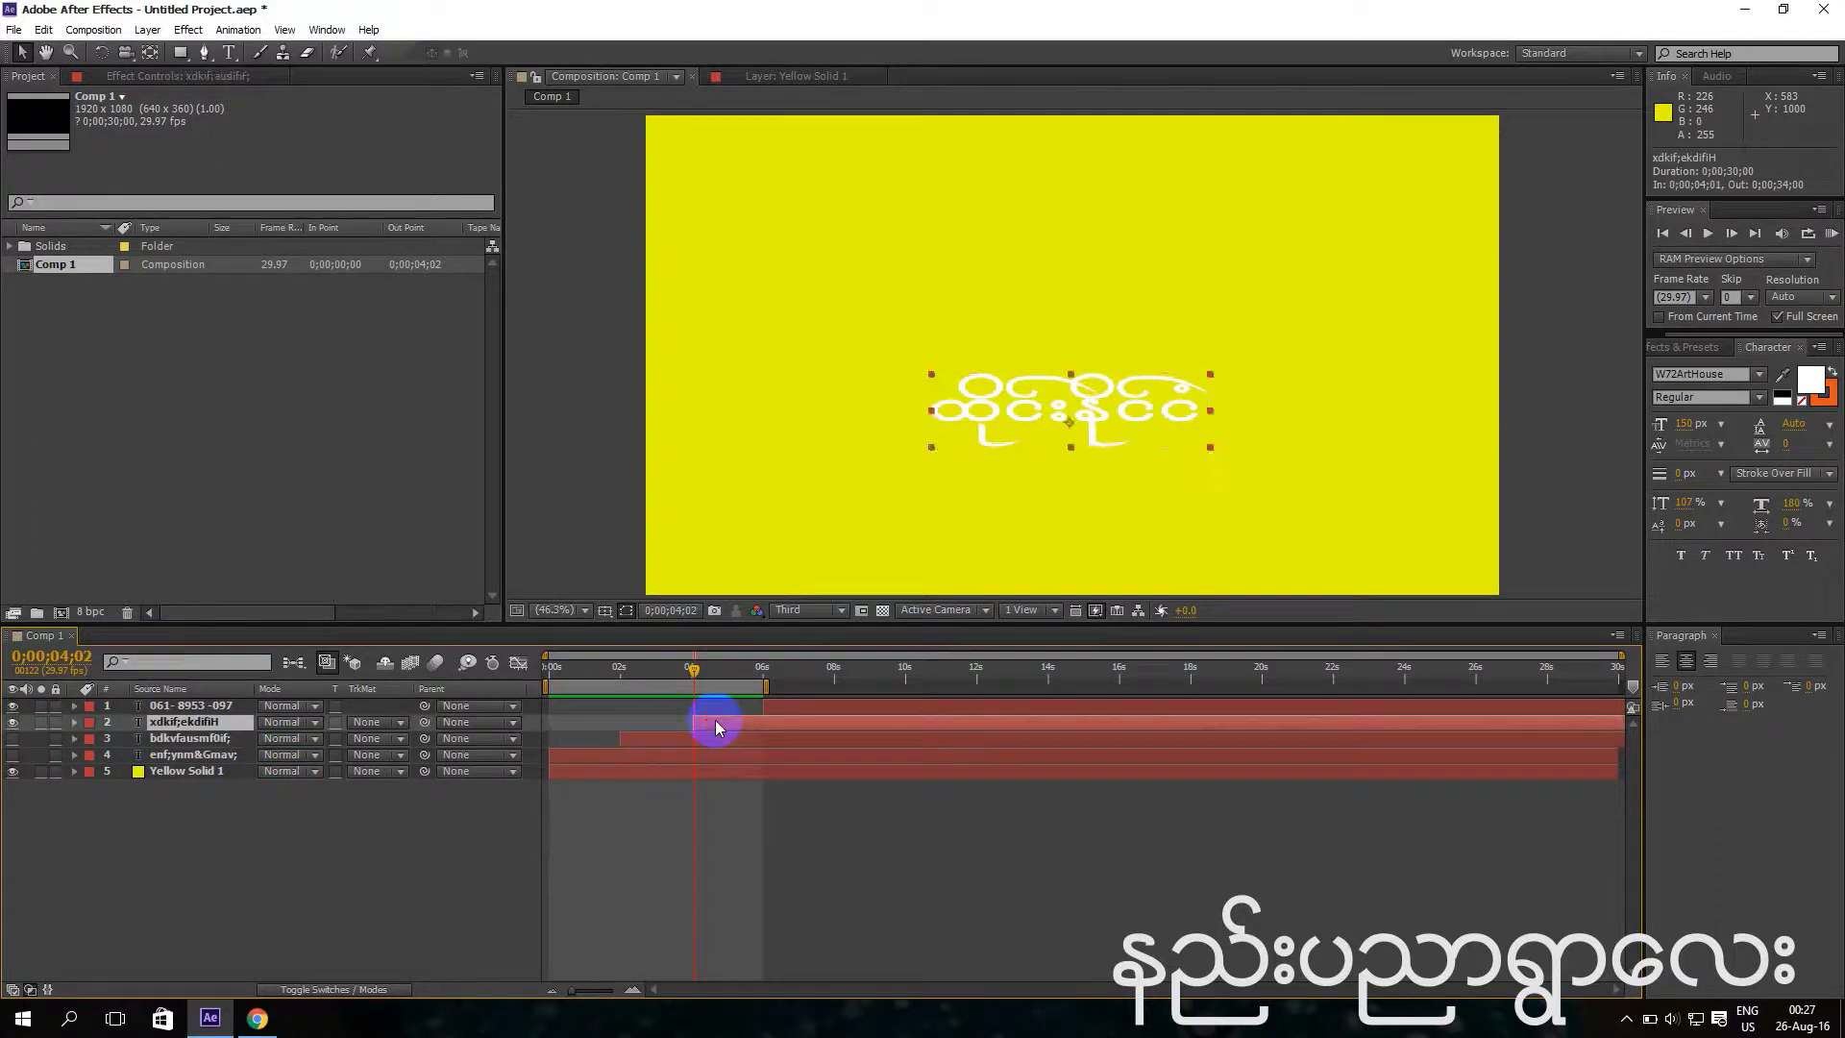
click(74, 723)
click(403, 738)
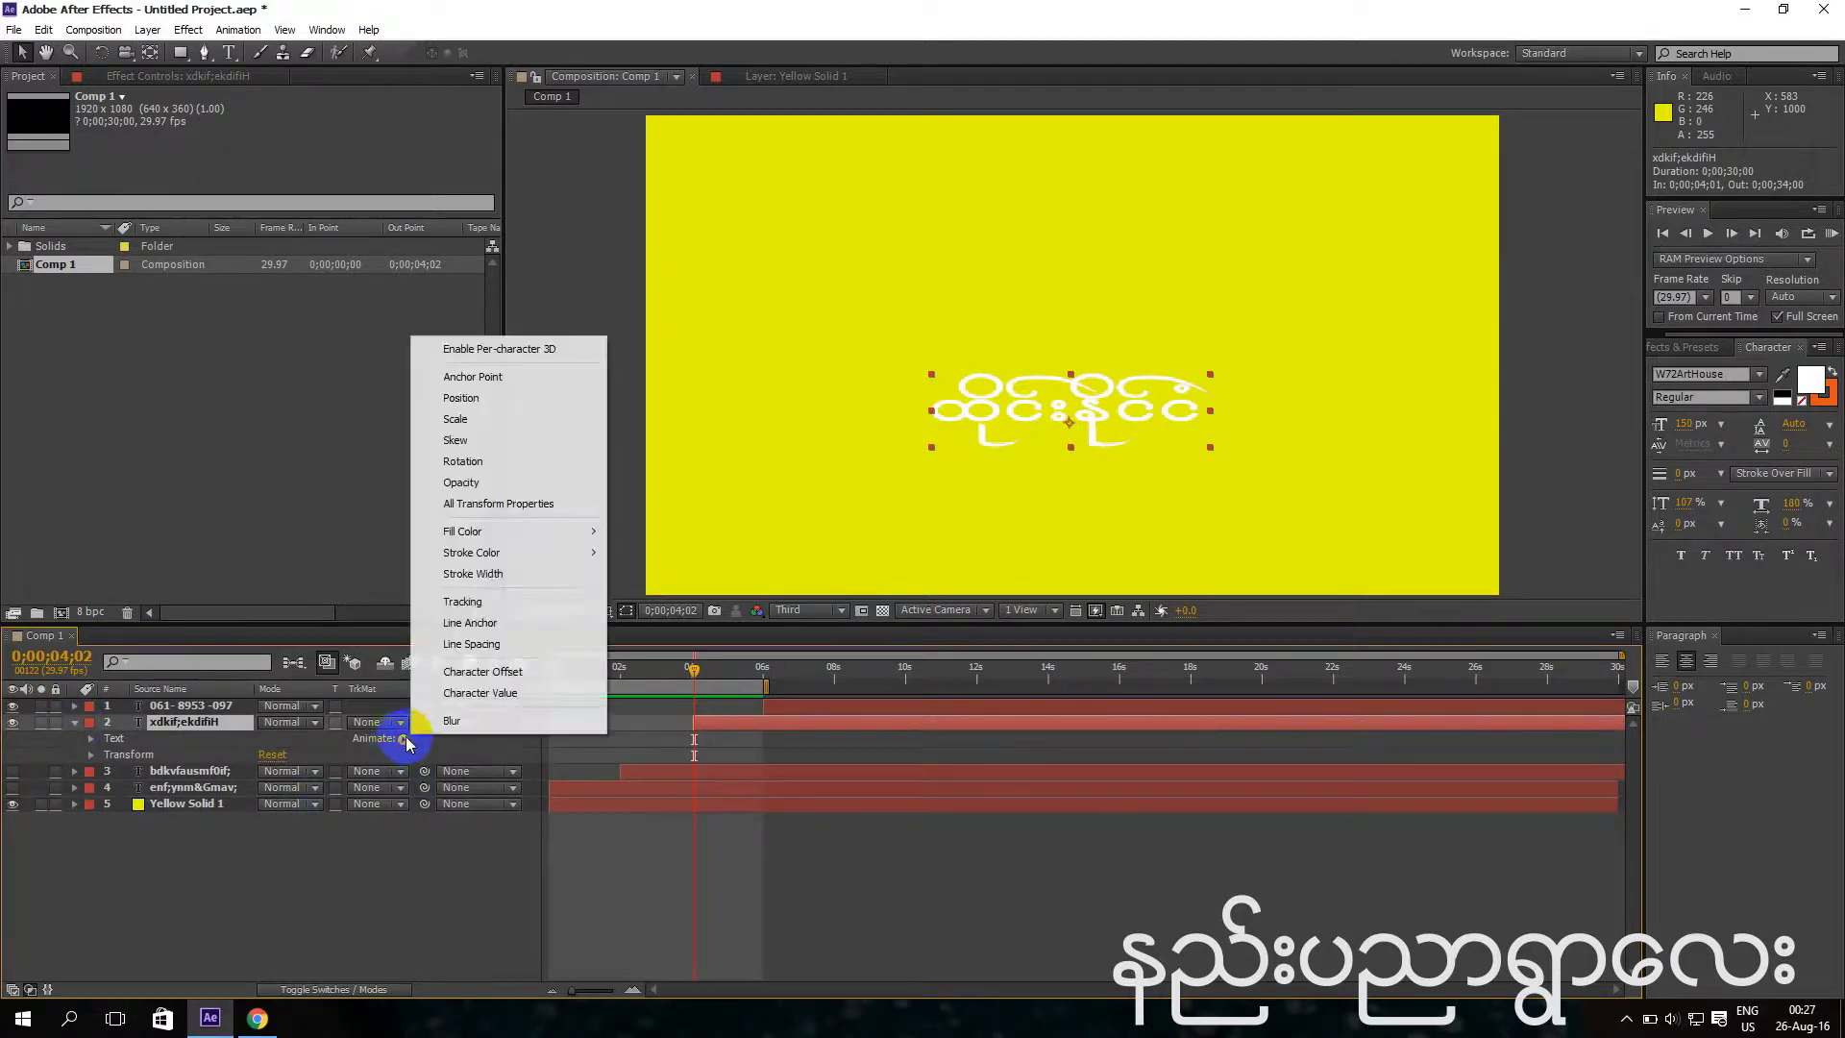
click(486, 398)
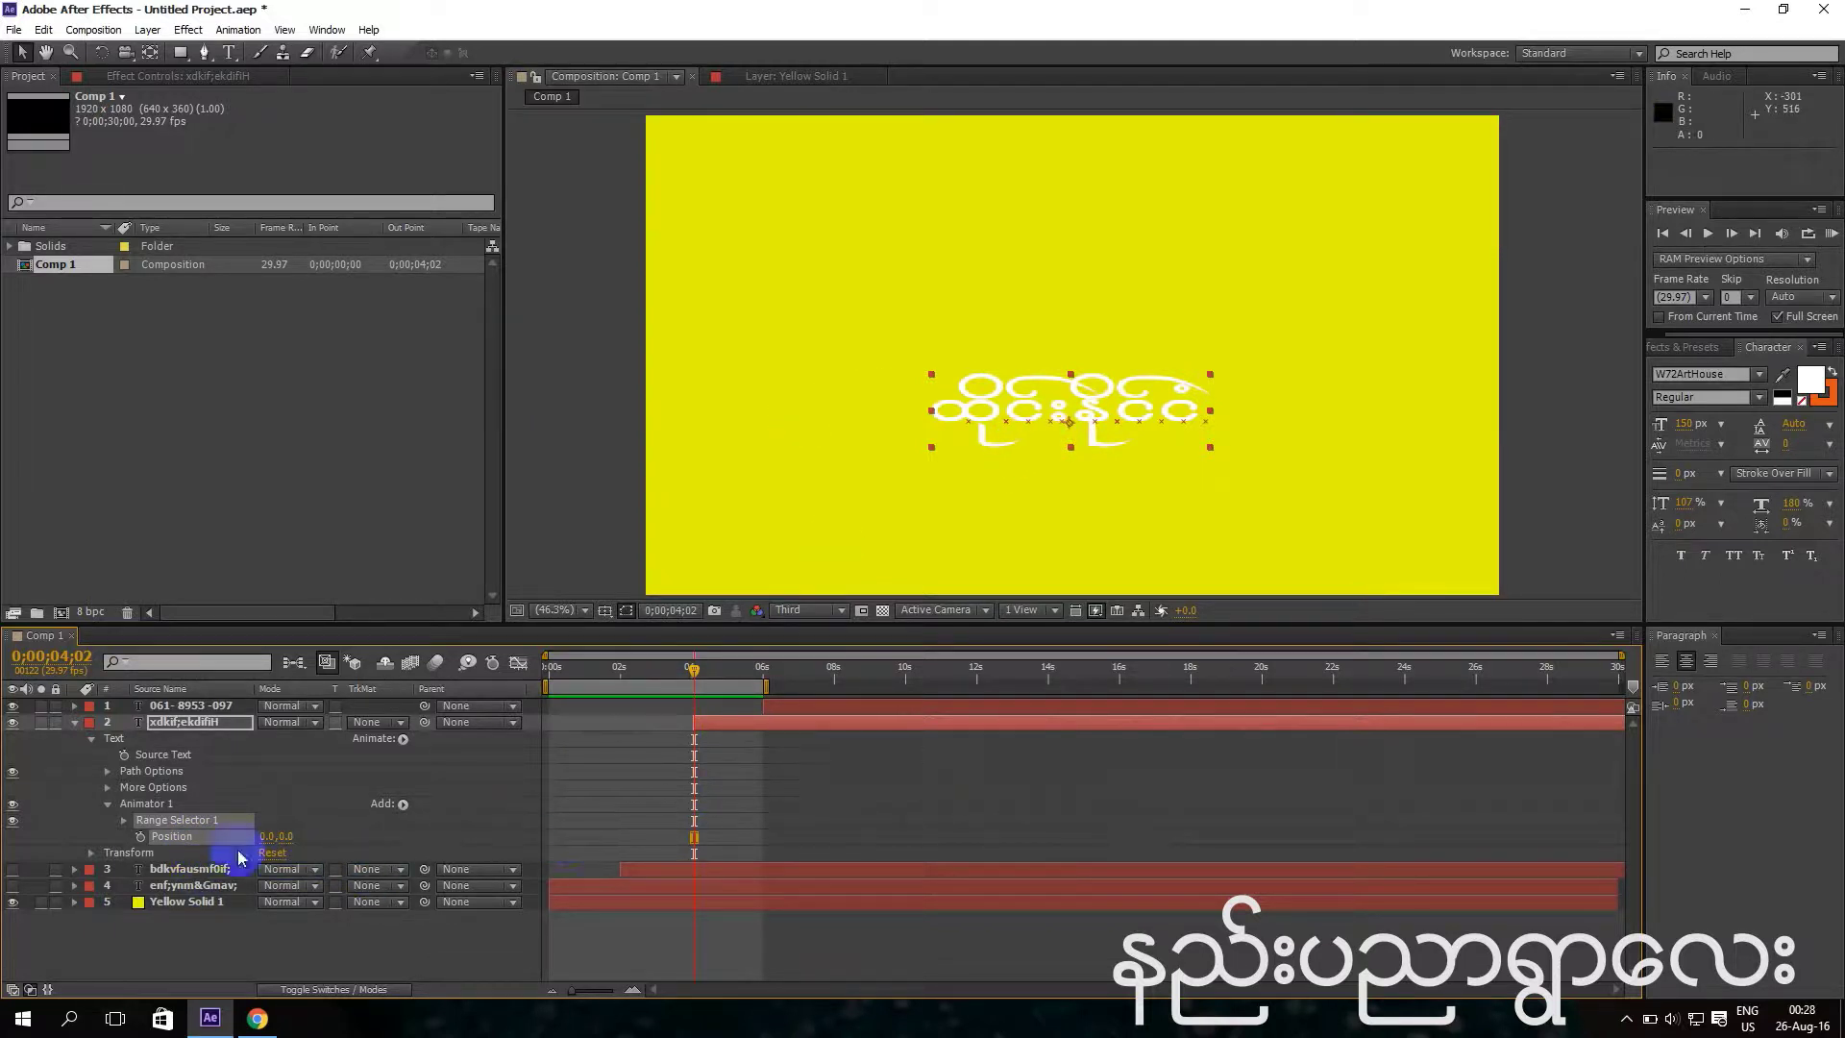
Set the animator Position of text layer 2 to -1305, 0 so the line sits outside the frame.
drag(267, 844, 19, 836)
drag(267, 846, 124, 841)
drag(256, 841, 115, 836)
drag(255, 847, 139, 851)
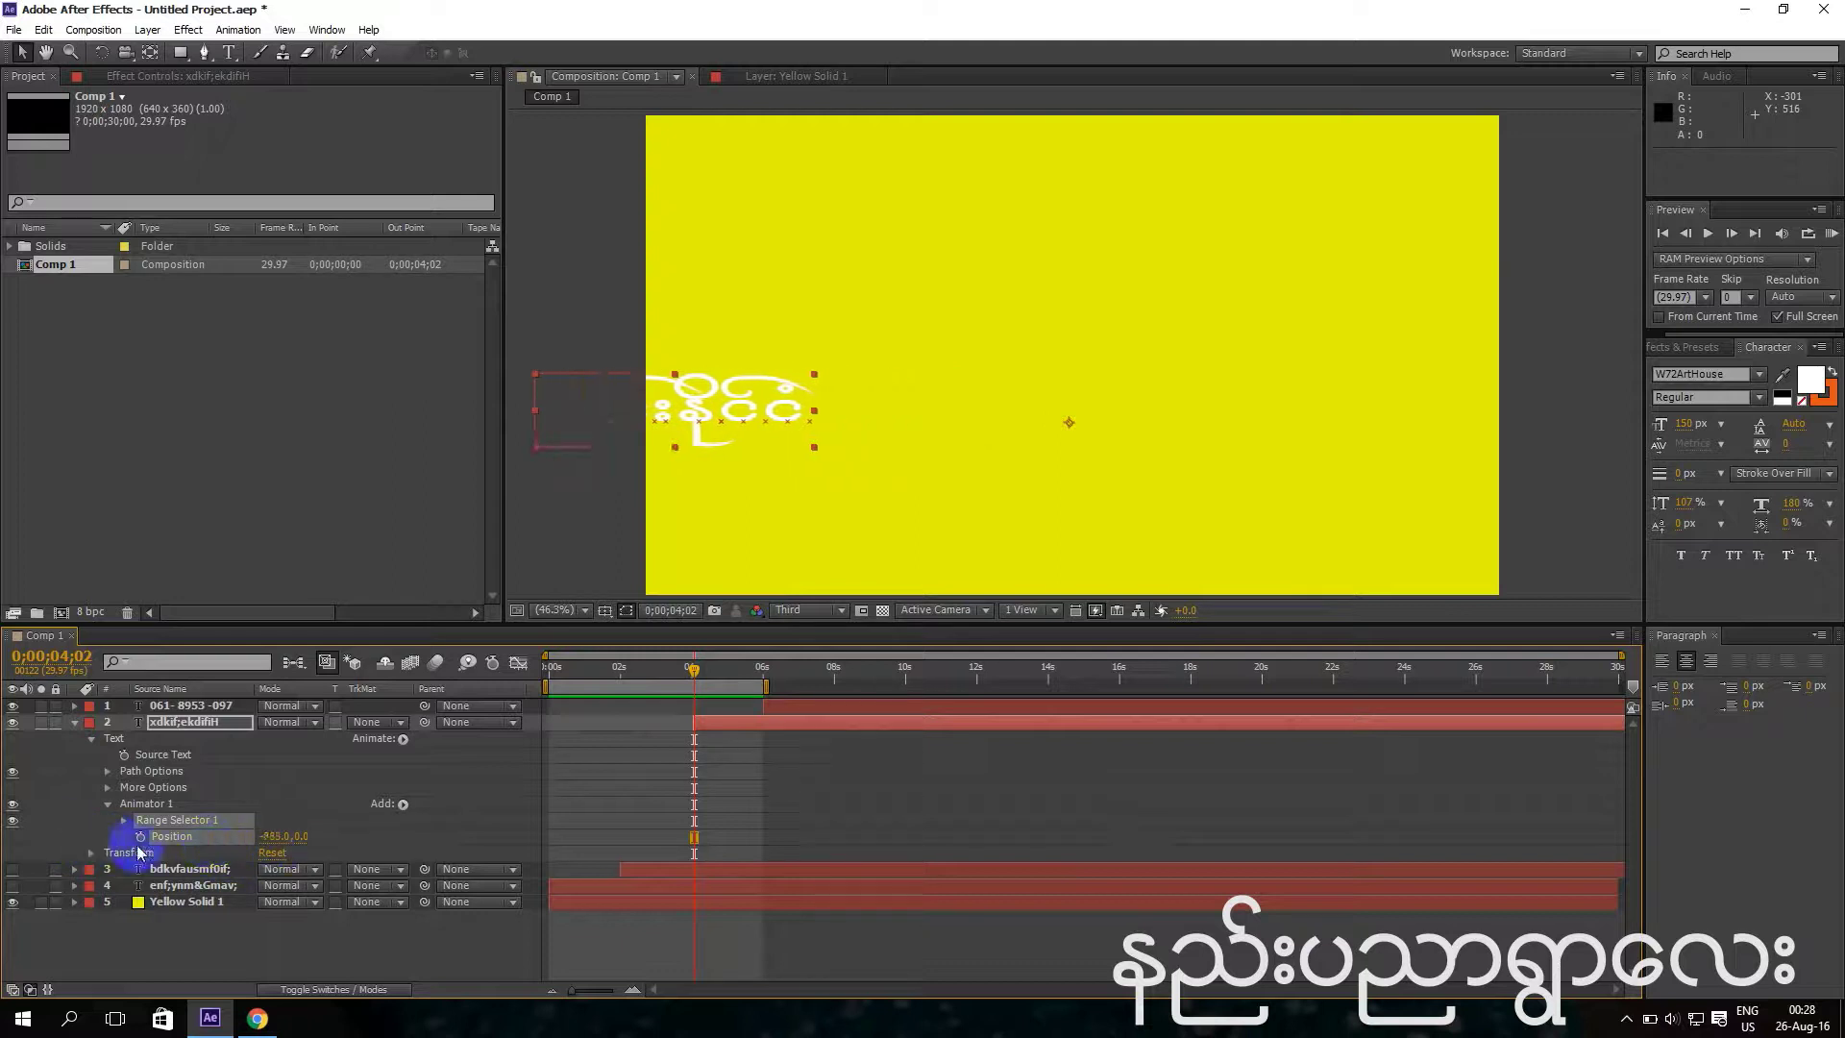
drag(266, 849, 101, 844)
drag(269, 850, 82, 838)
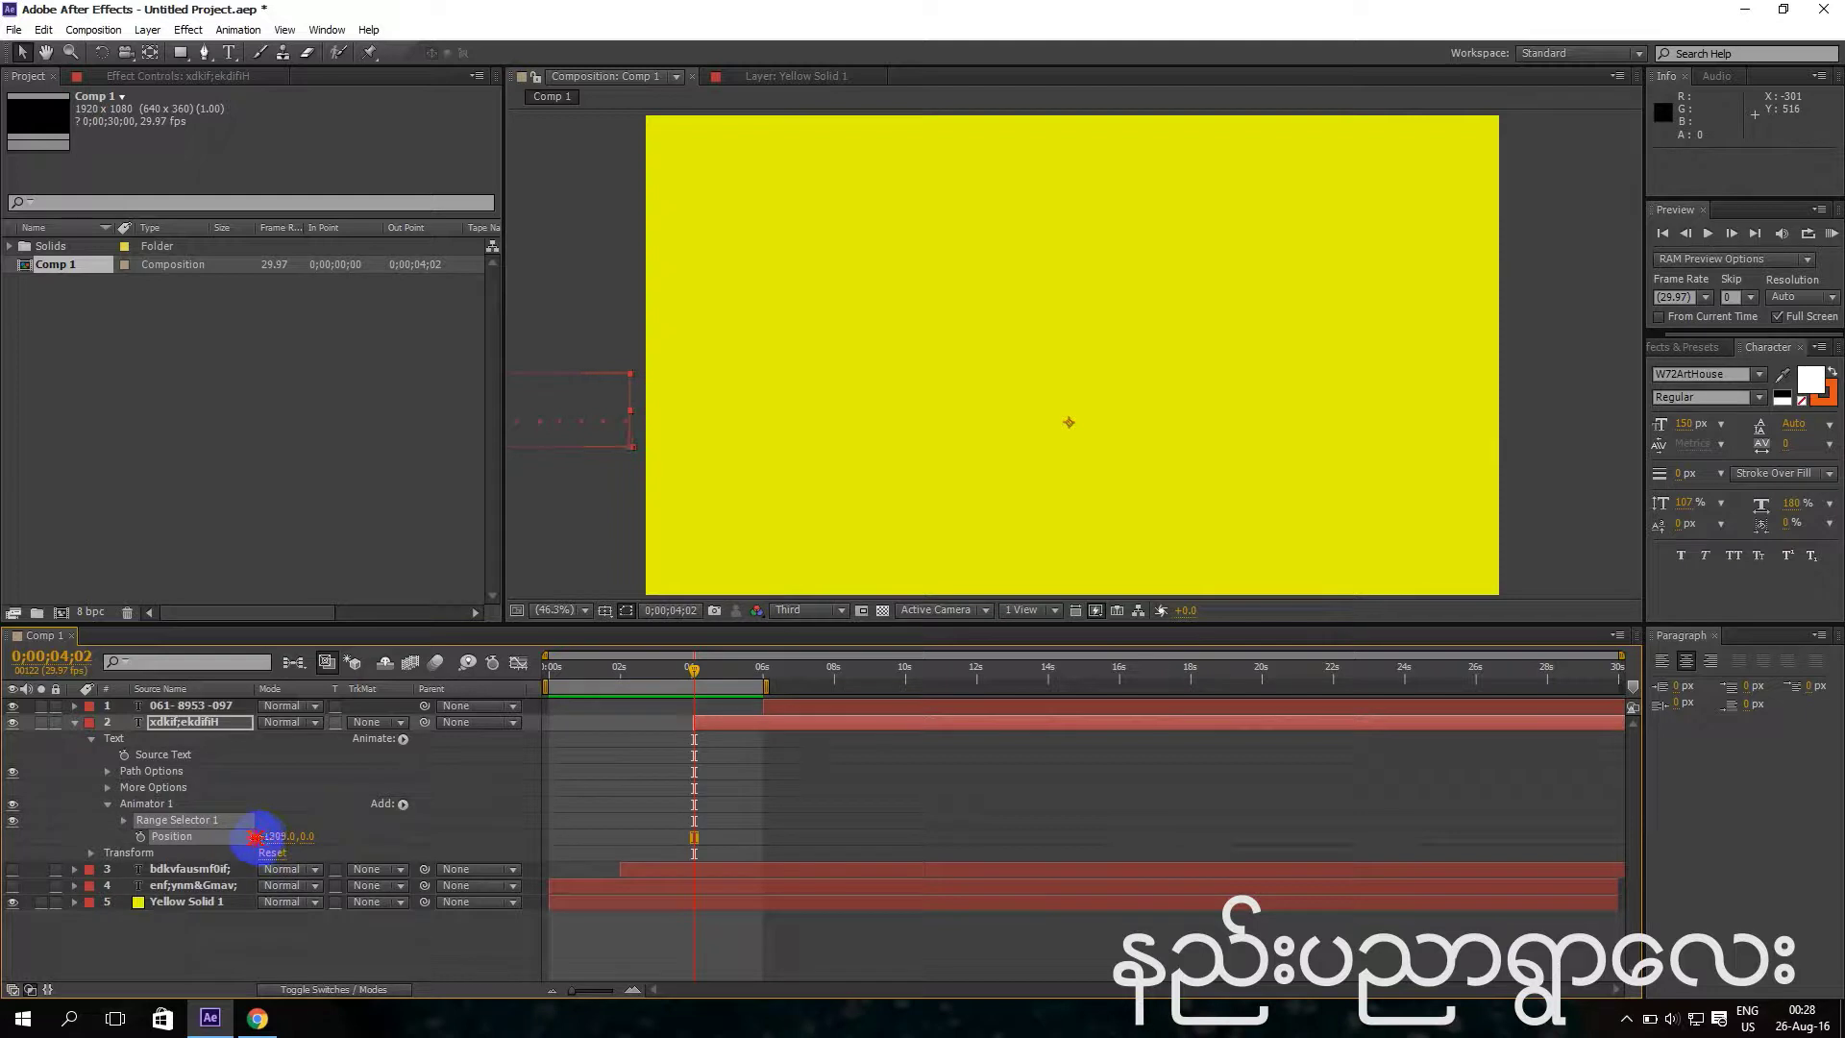
scroll(1009, 407, down, 2)
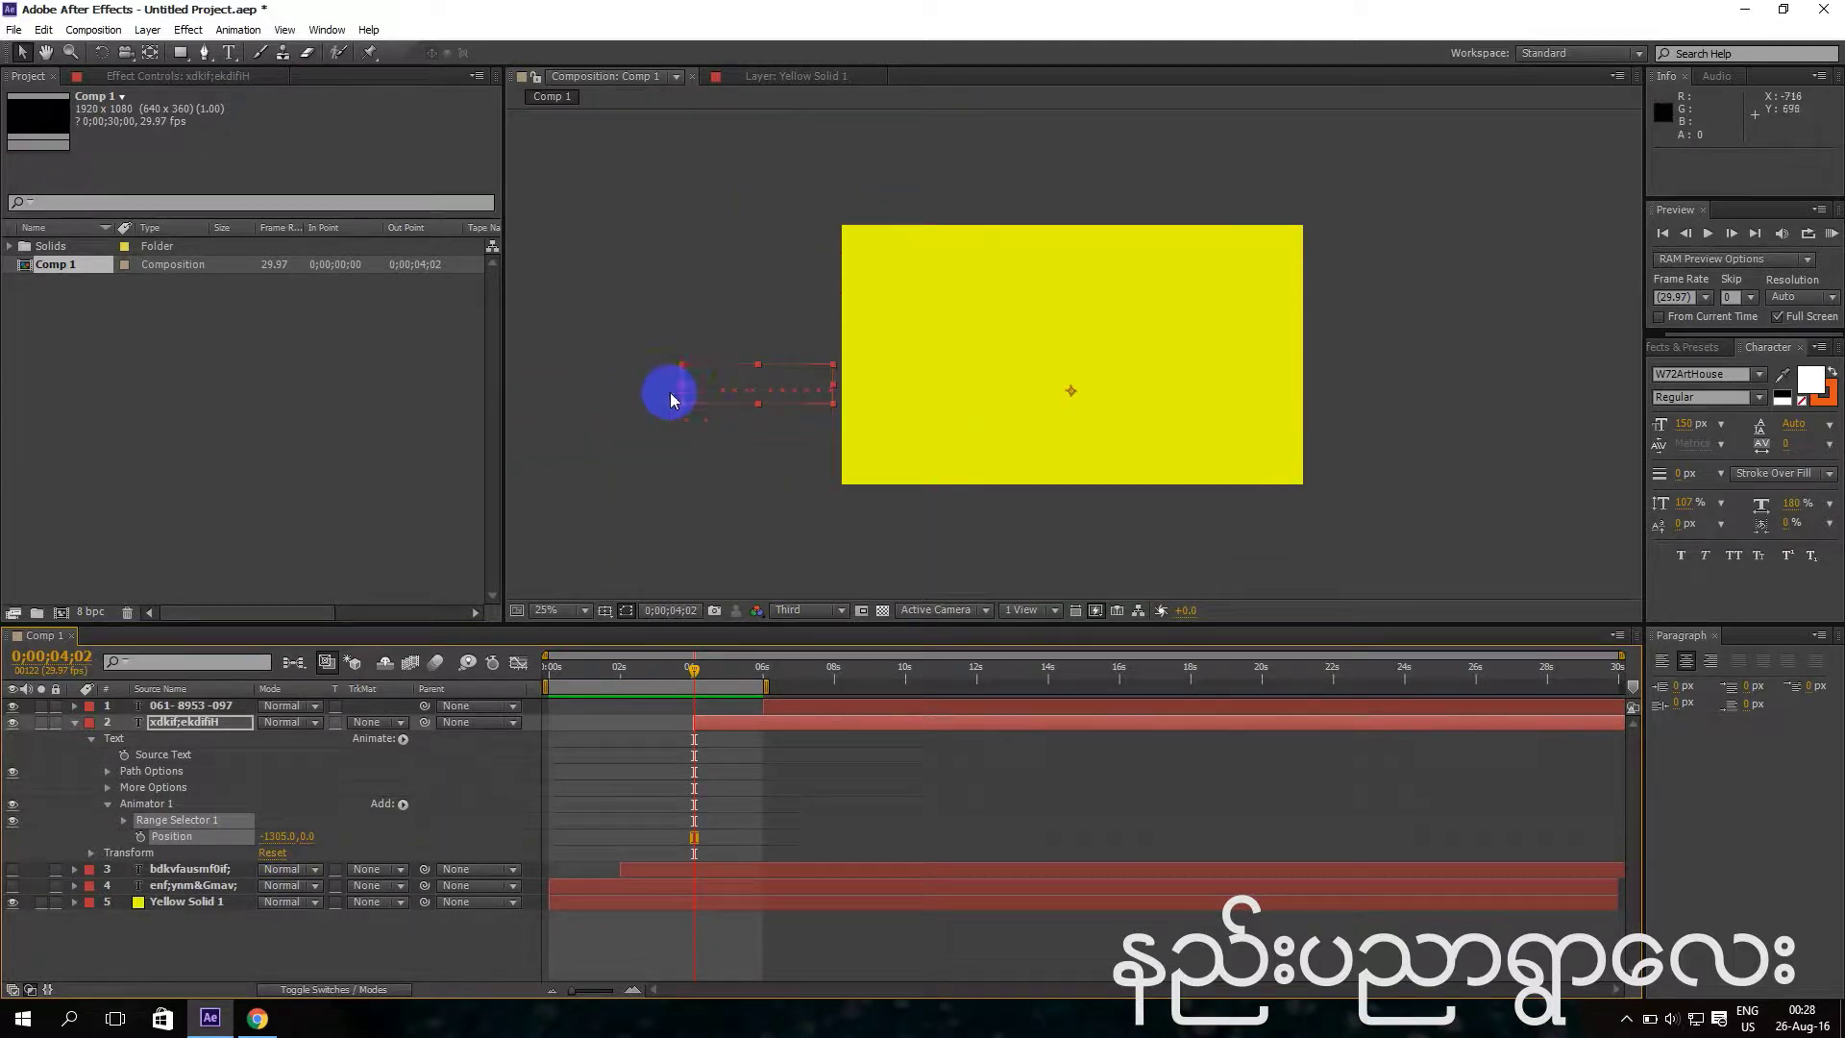
Keyframe layer 2's Range Selector Start from 0% at 0;00;04;02 to 100% at 0;00;05;15.
click(124, 819)
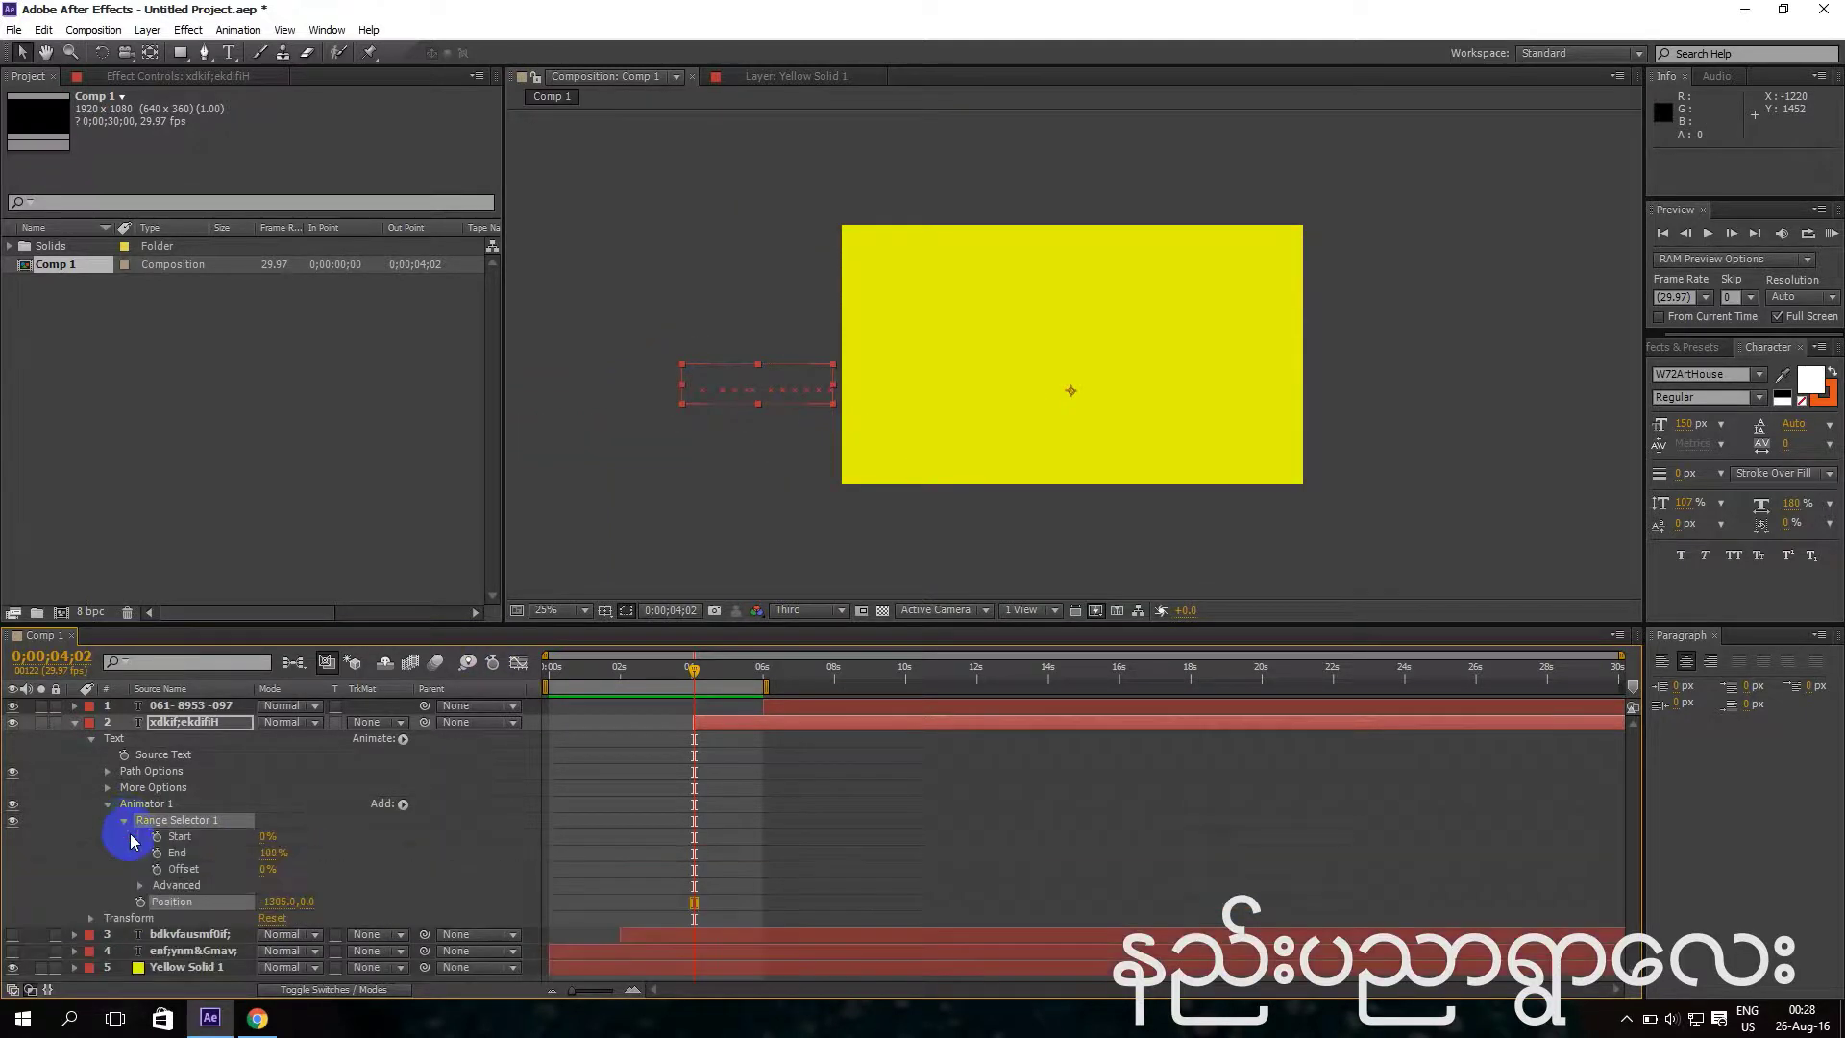
click(174, 838)
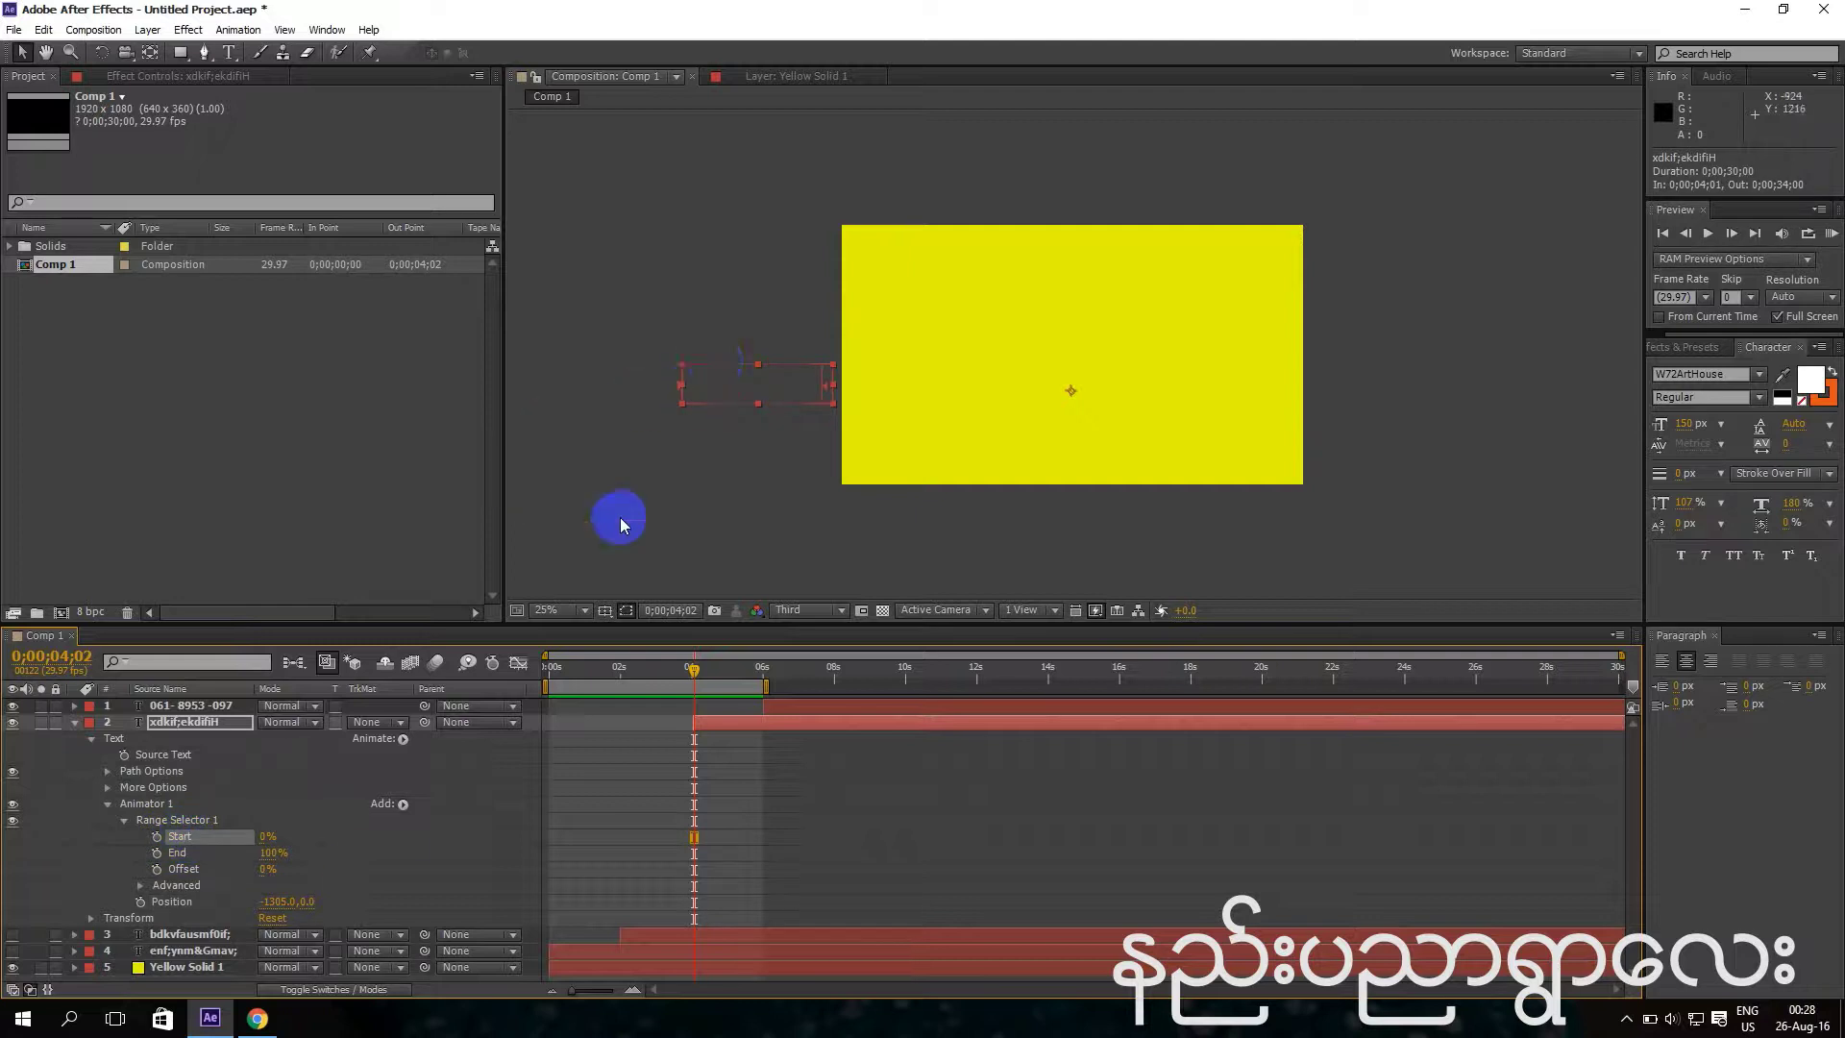
click(176, 853)
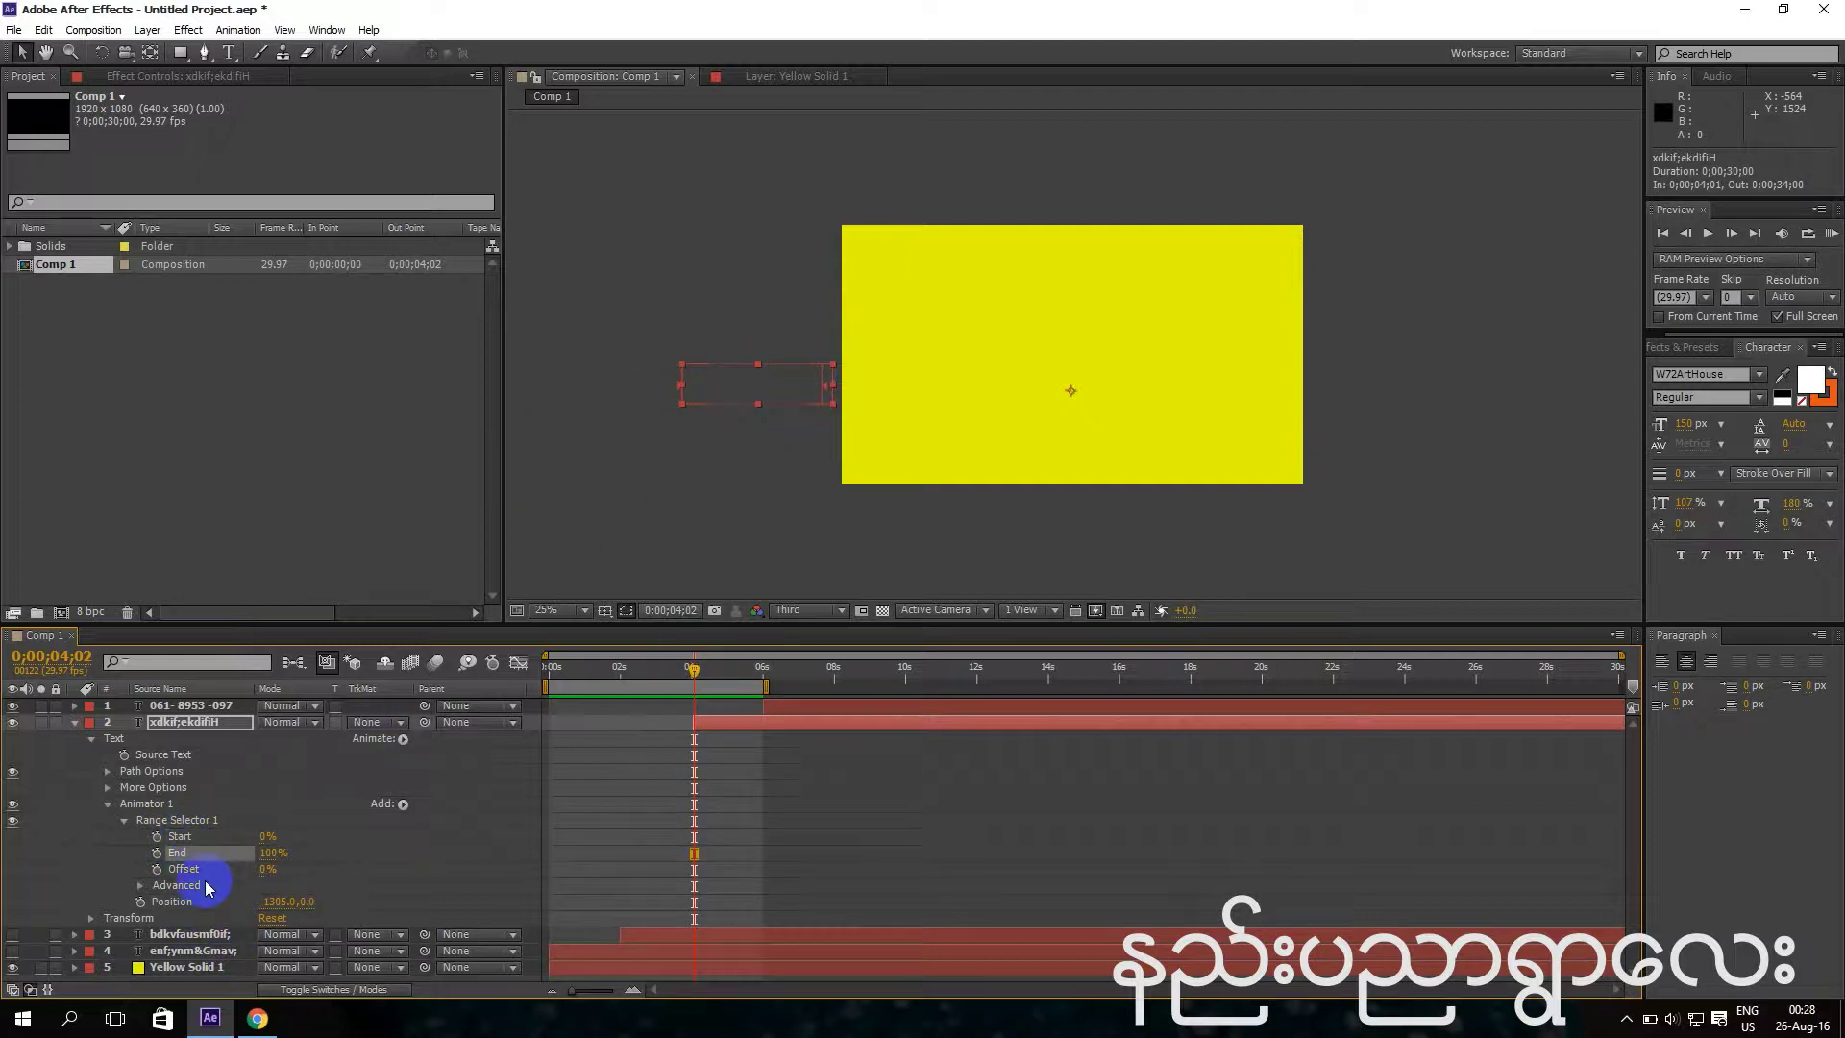
click(176, 838)
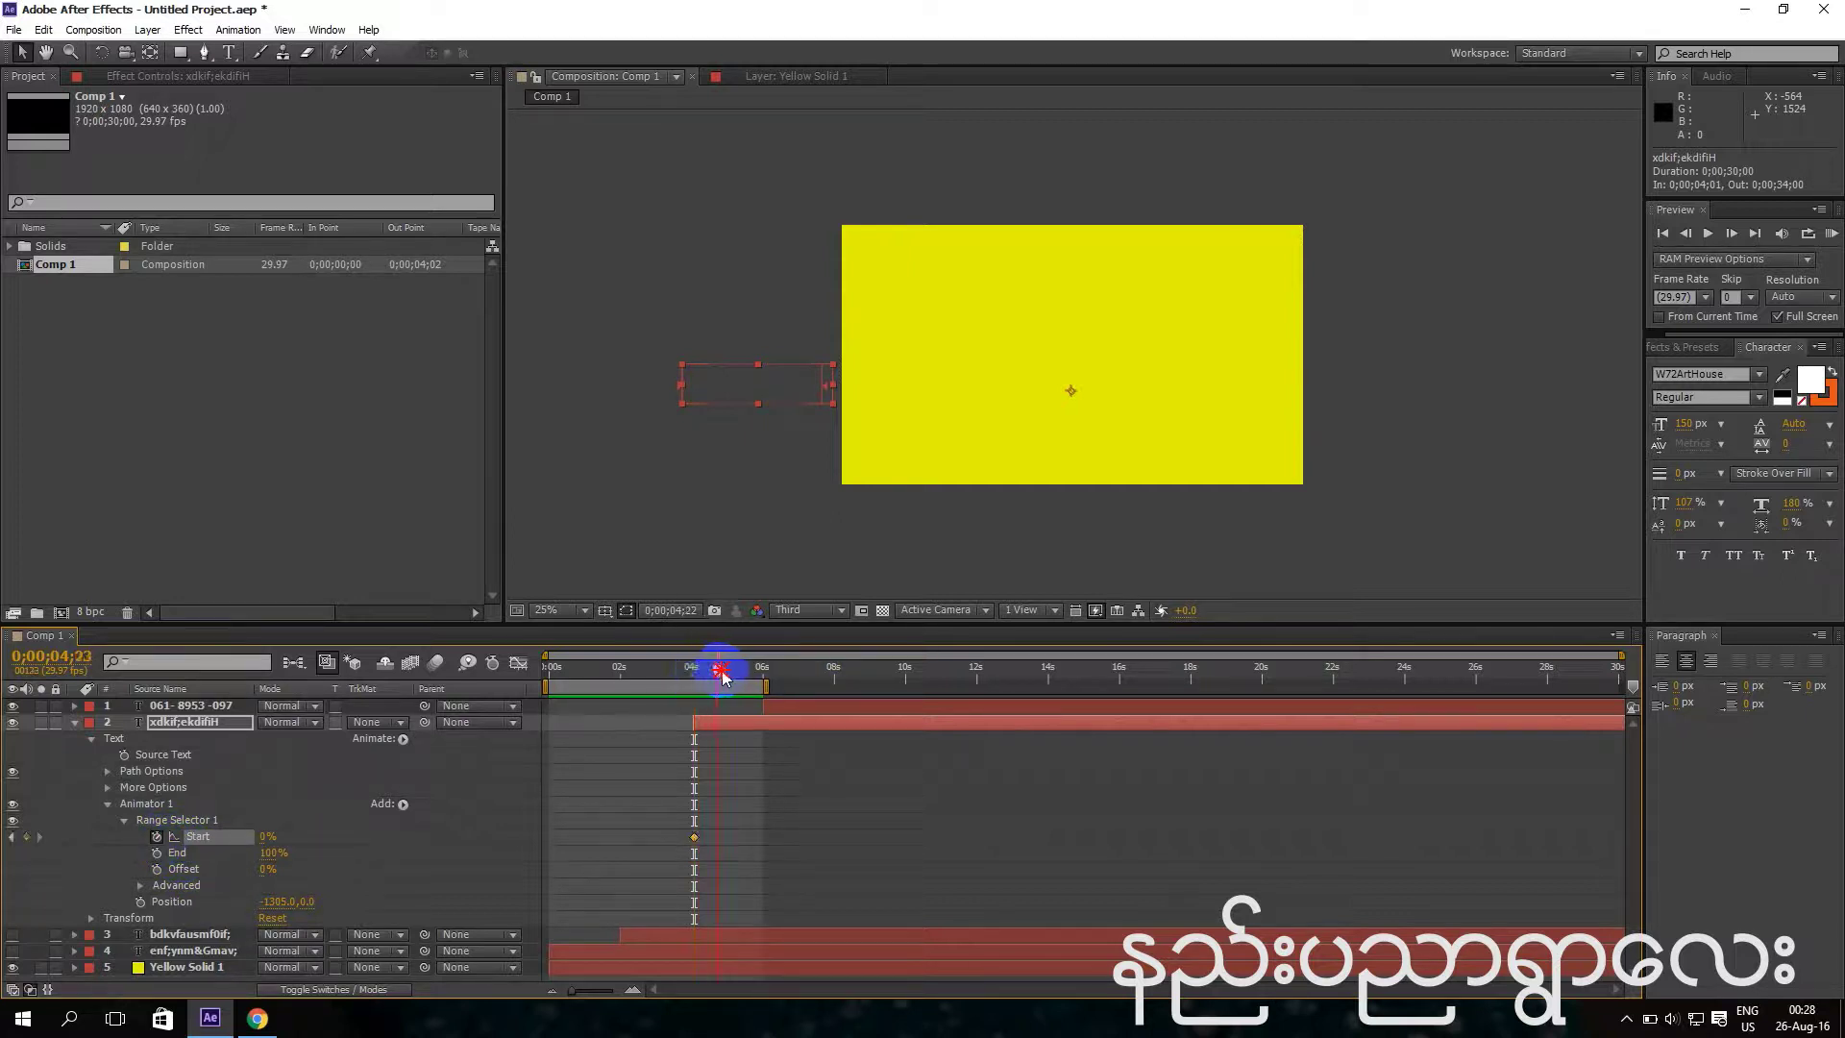
click(749, 678)
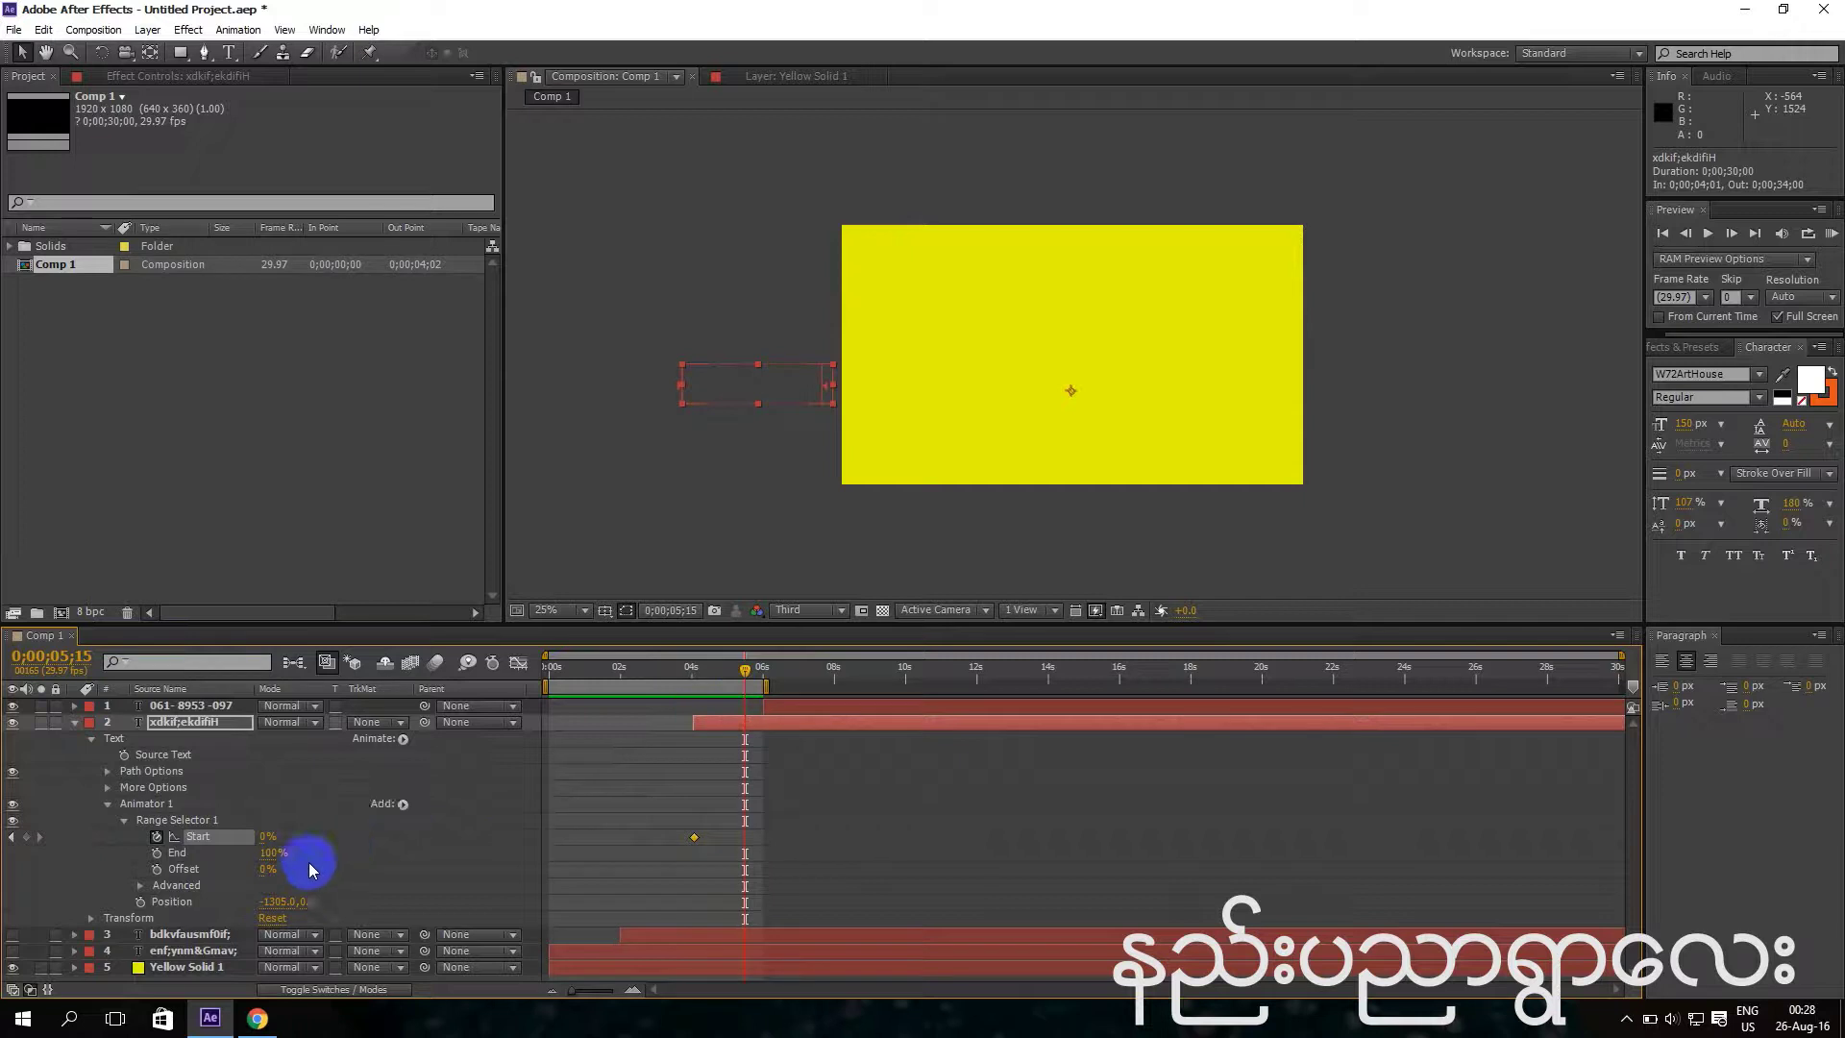
drag(264, 836, 426, 838)
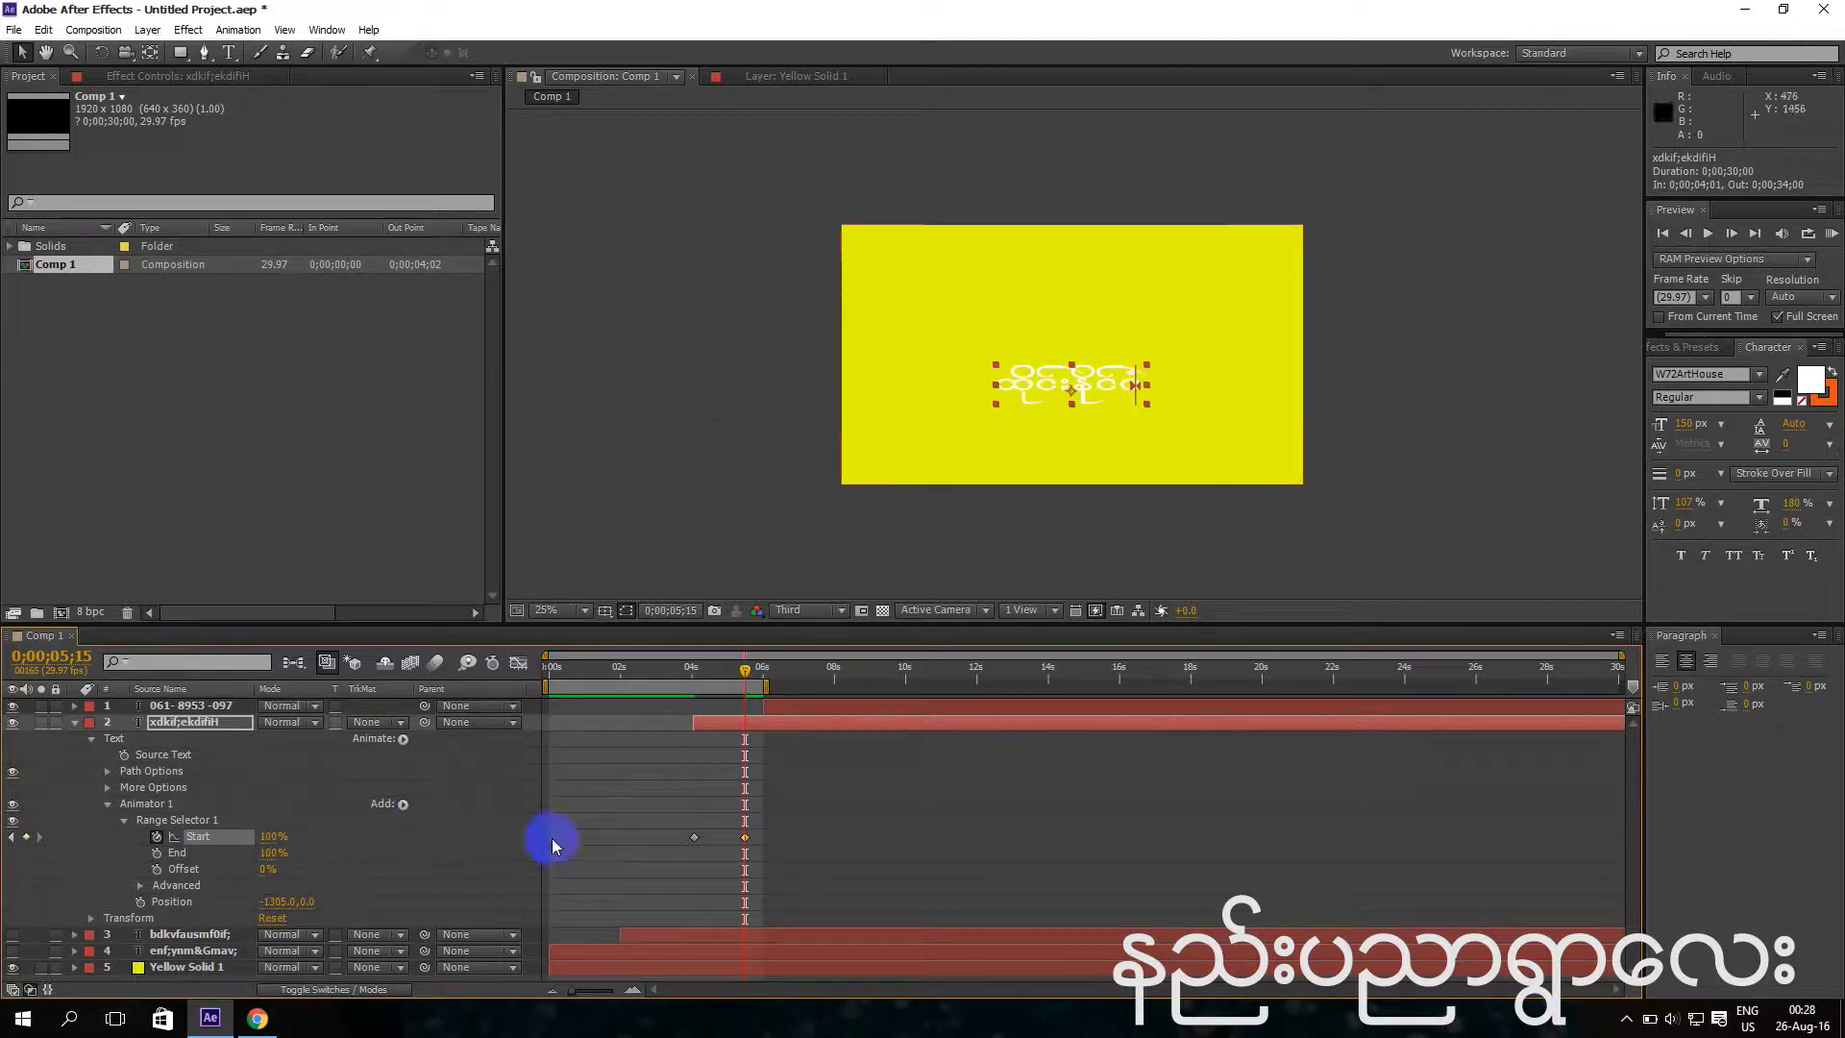
Collapse text layer 2's properties and show text layers 3 and 4 again.
click(75, 726)
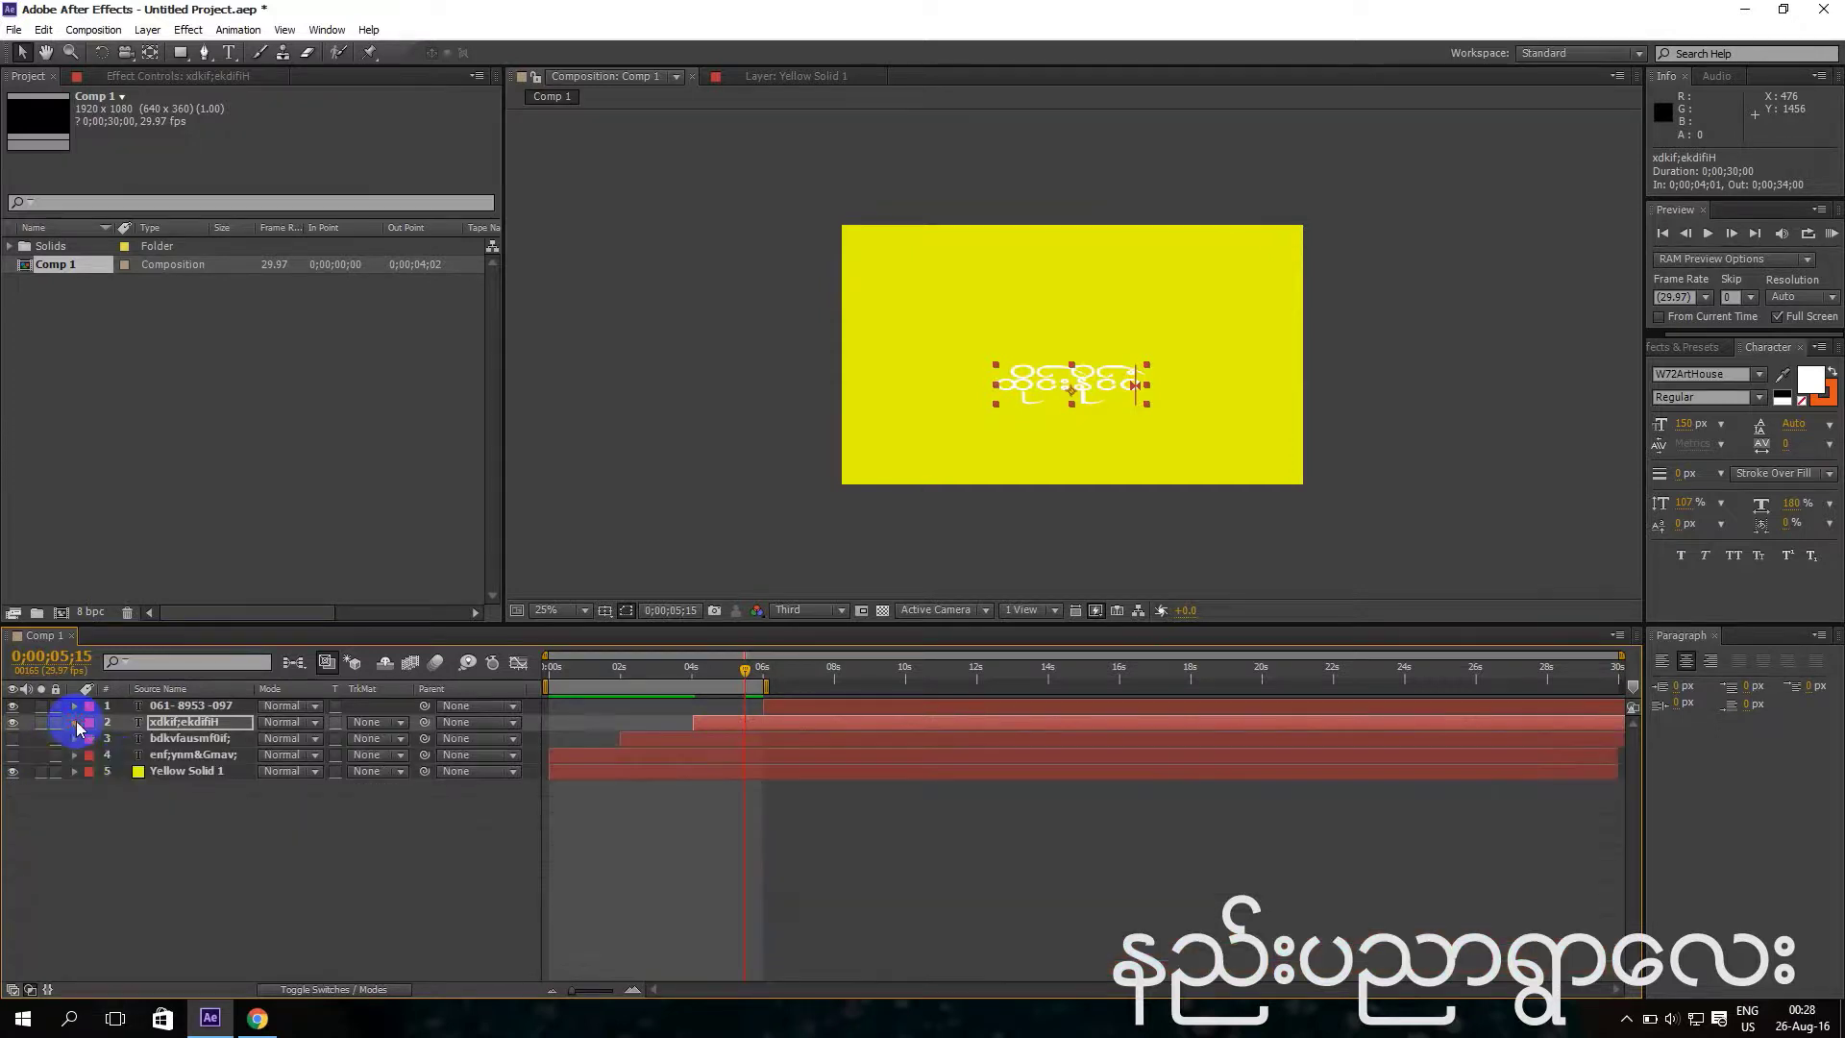
click(13, 740)
click(12, 754)
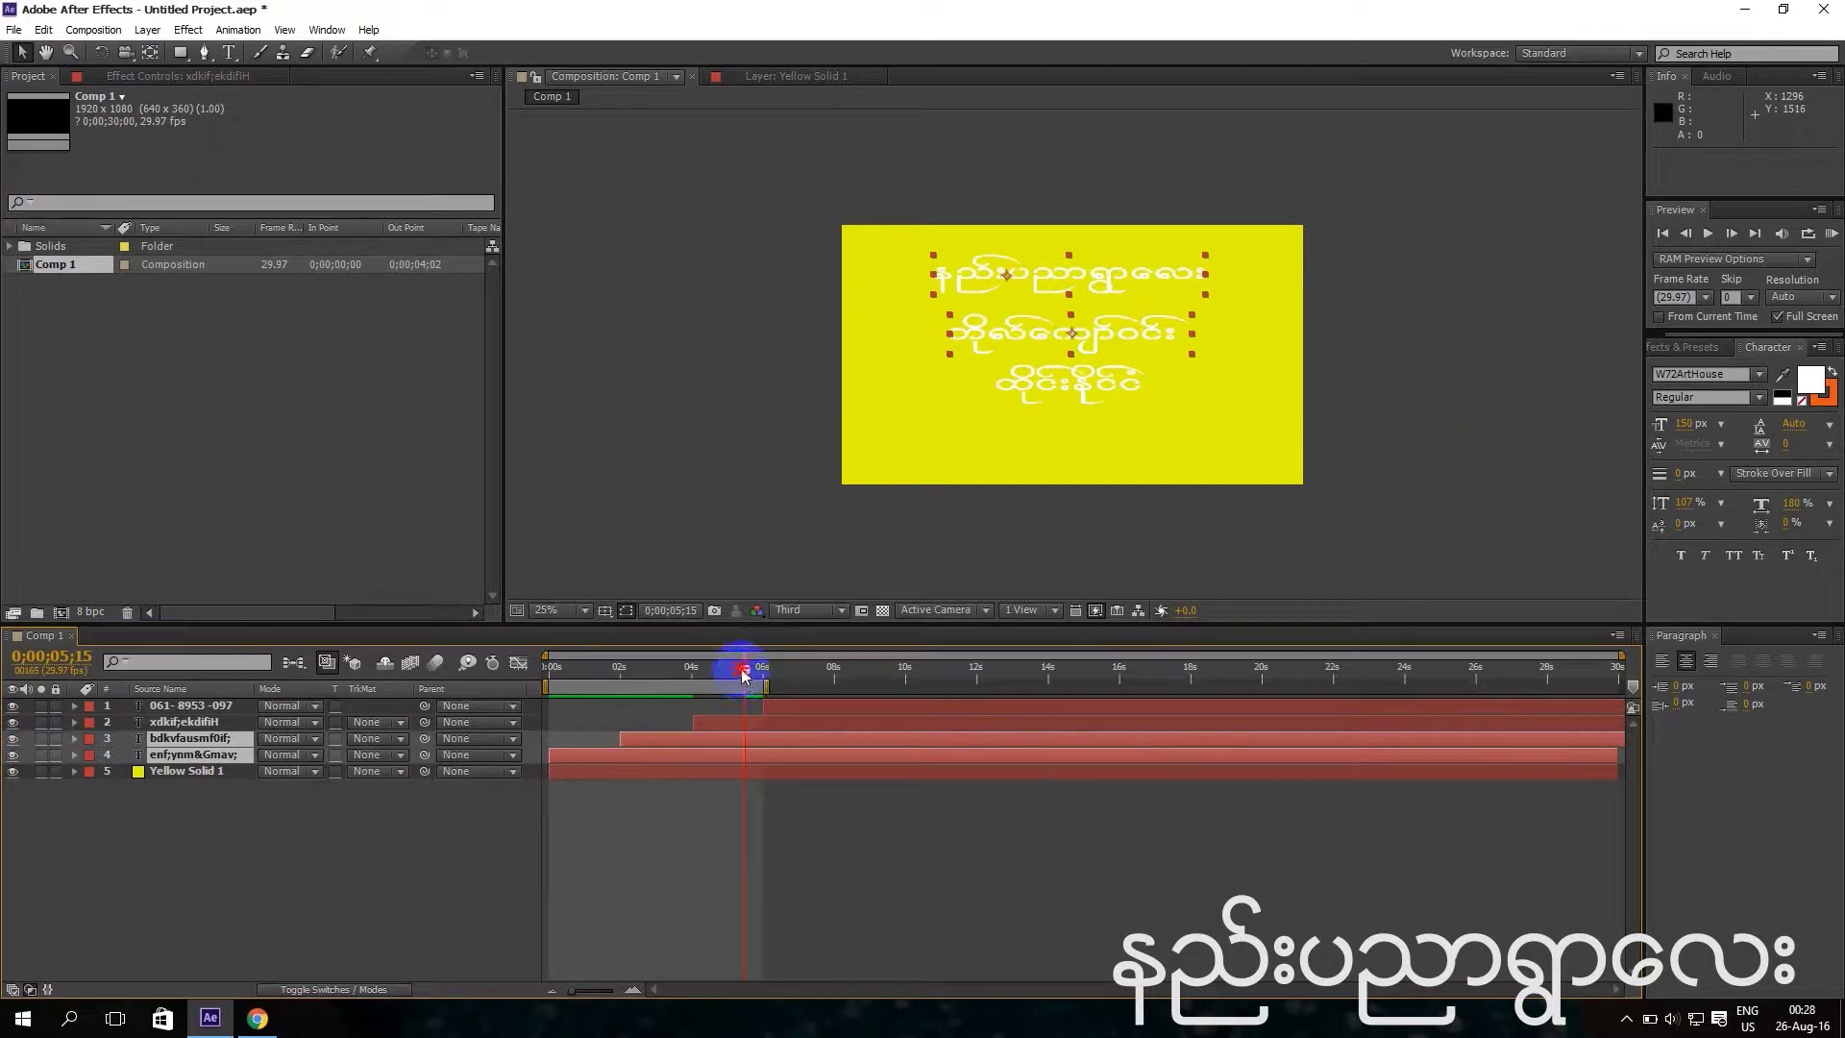
Fit the composition view and play the three-line title animation from the start as a full-screen RAM preview.
drag(742, 675, 493, 667)
click(585, 612)
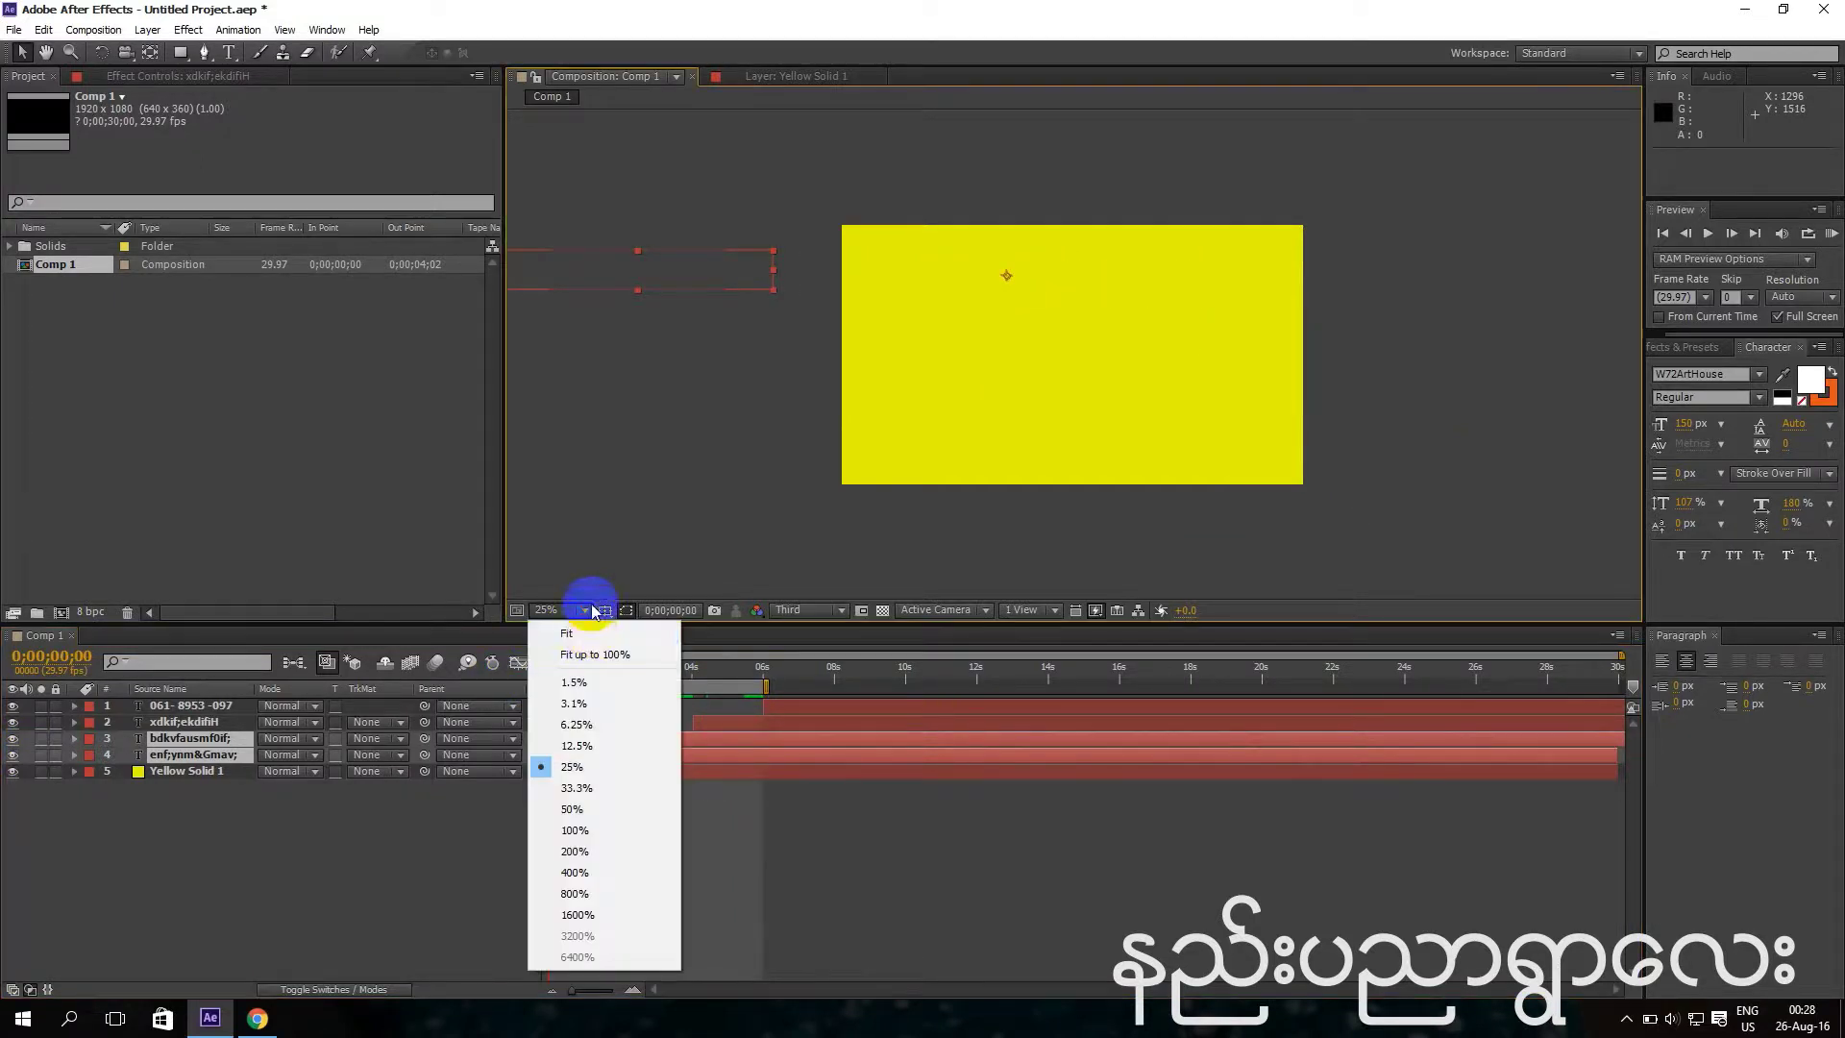
click(605, 645)
click(1830, 236)
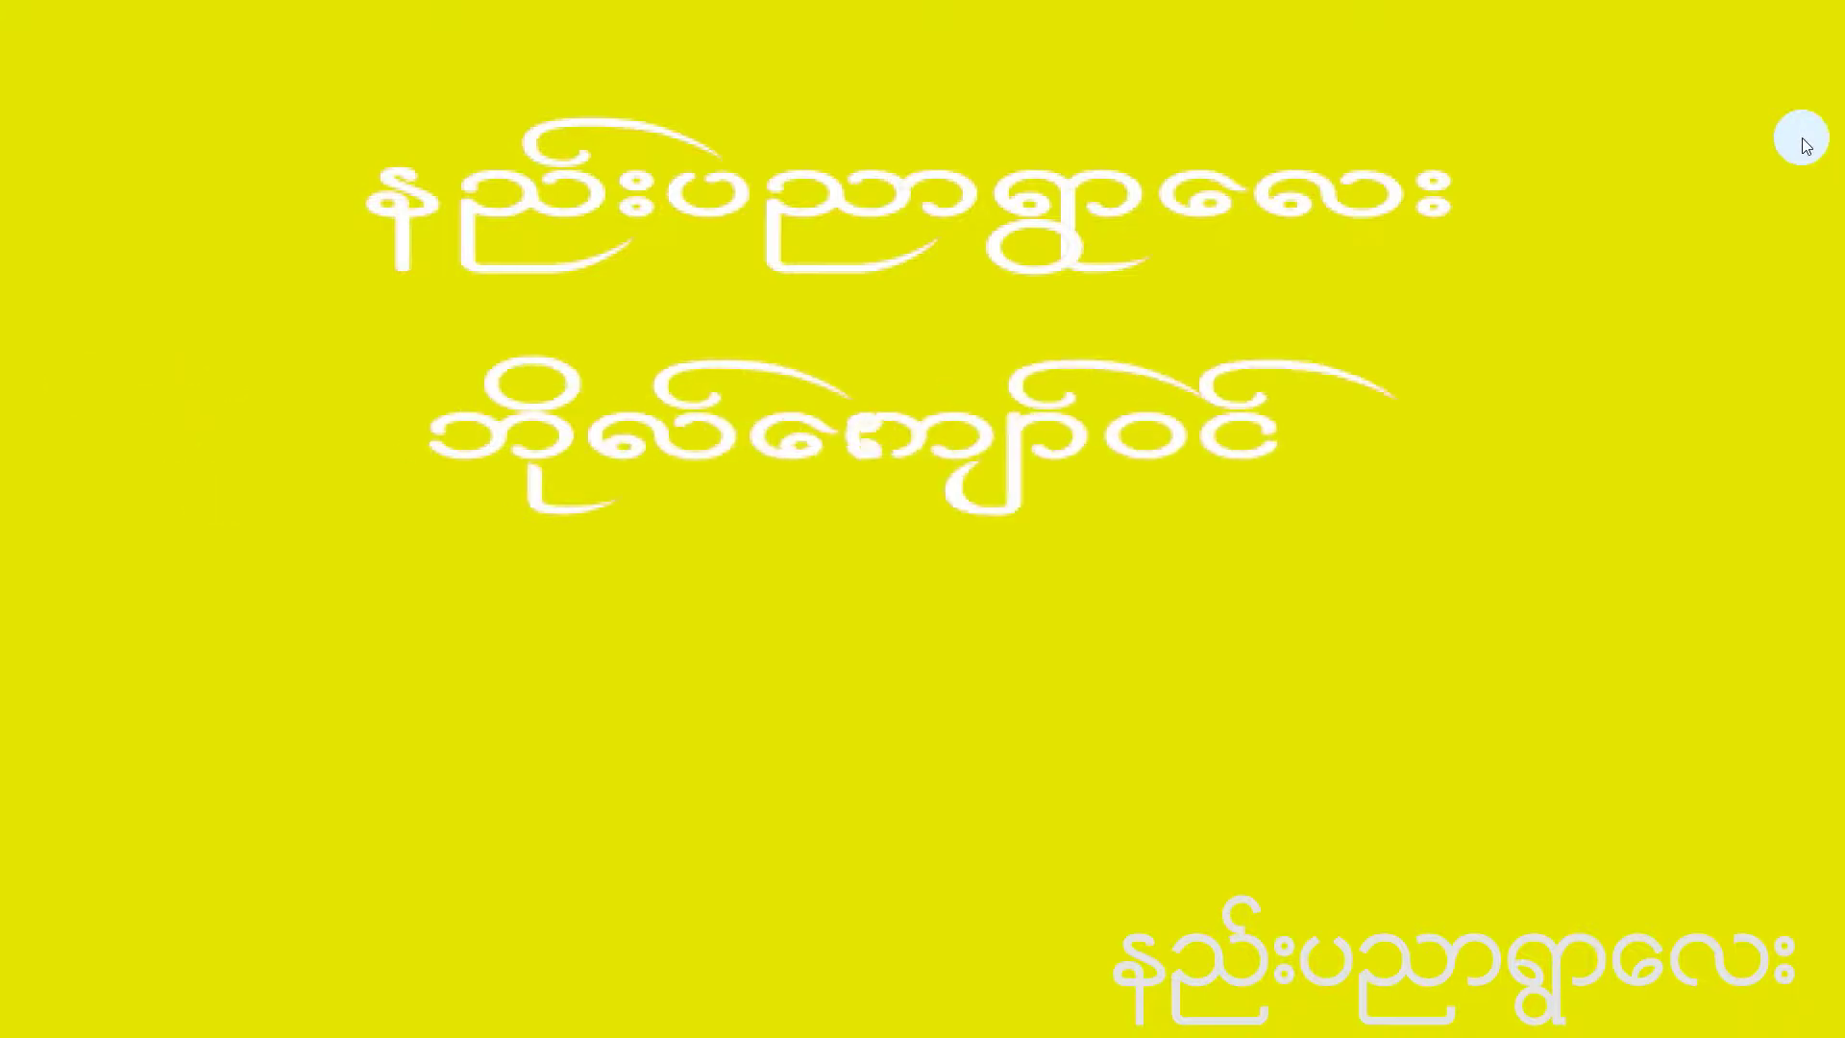
click(993, 716)
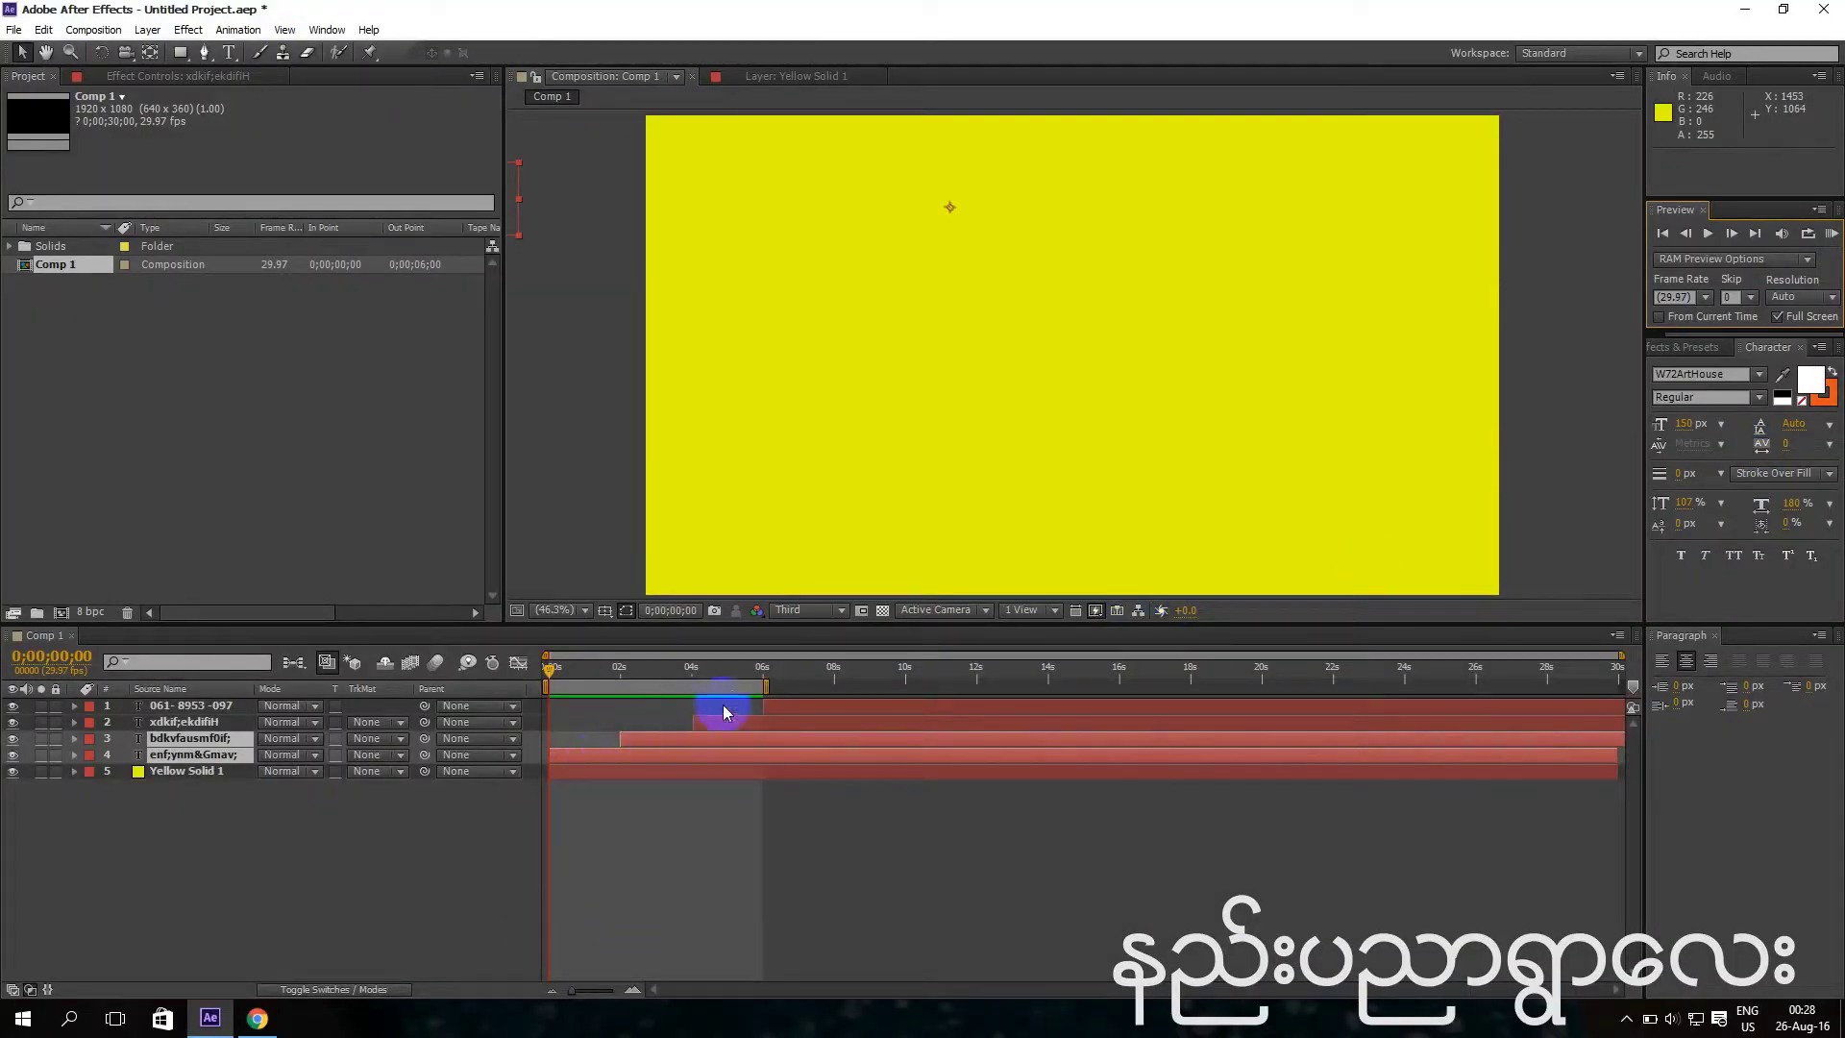
Extend the work area end to 0;00;07;25 and add a Position animator to text layer 1 at 0;00;06;02.
drag(764, 686, 822, 688)
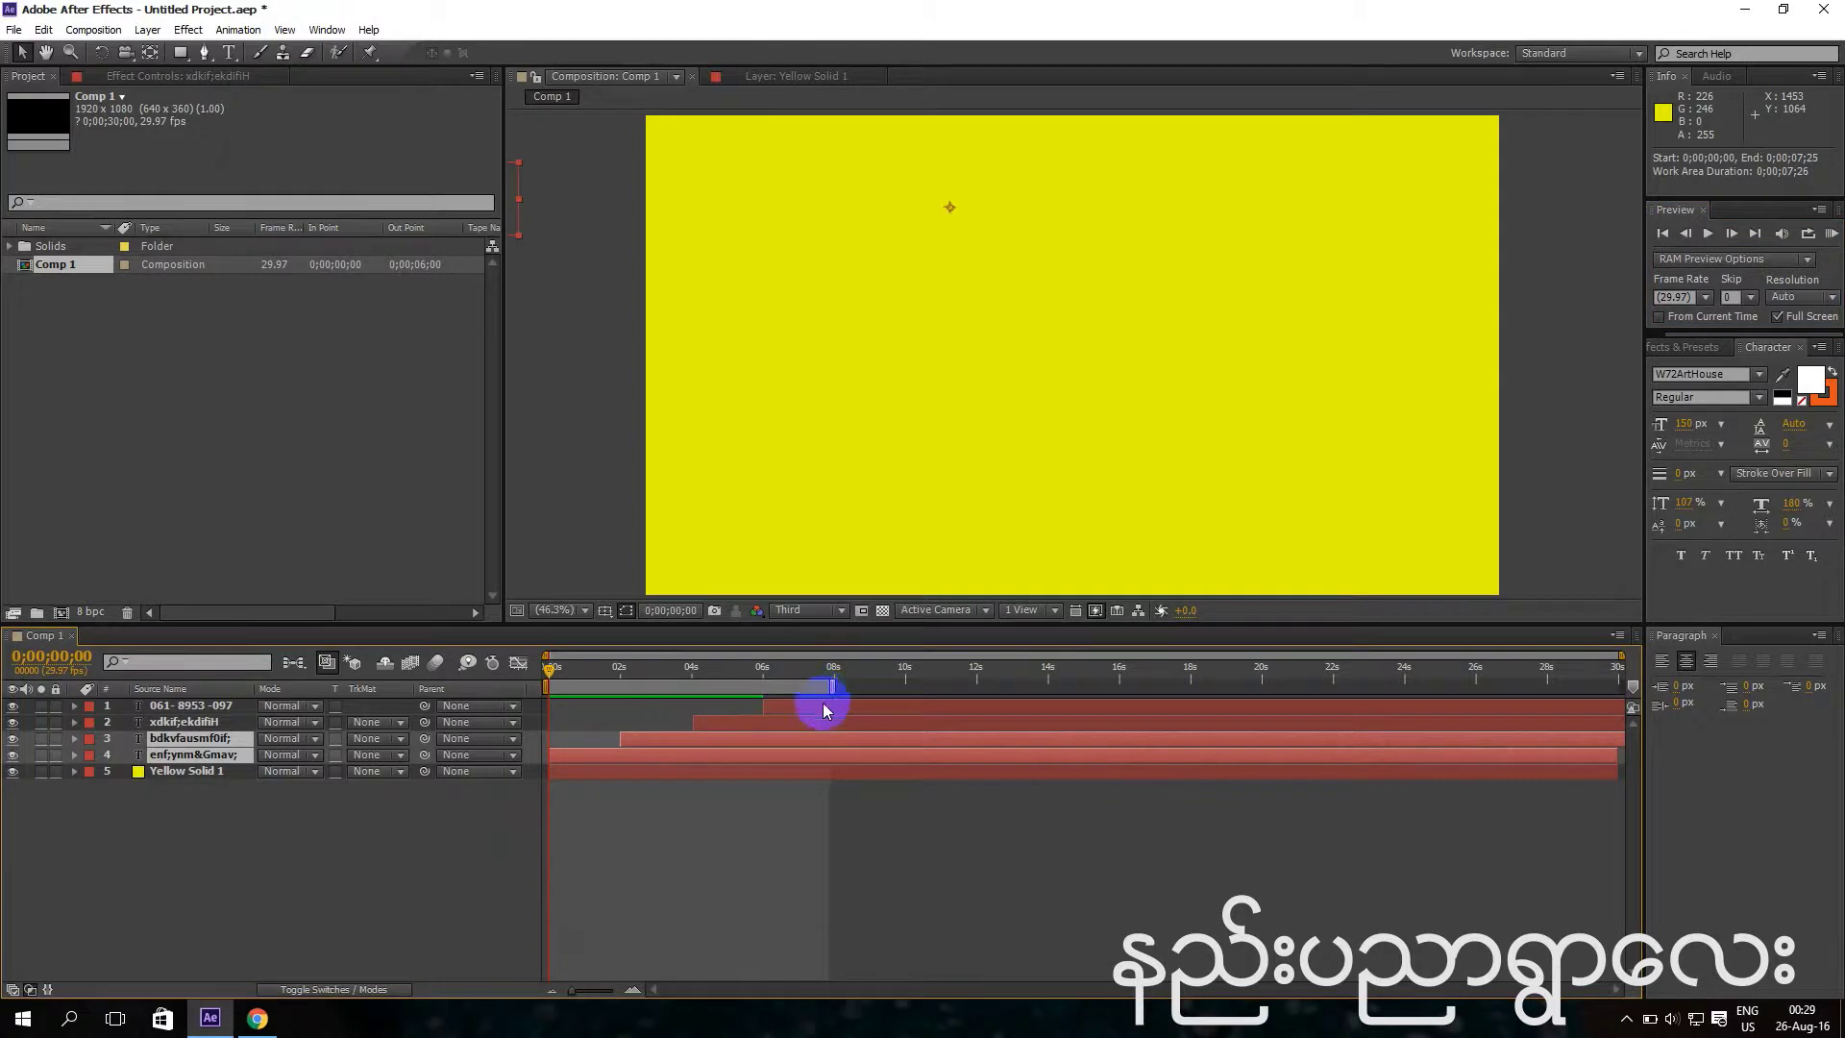
drag(548, 675, 766, 675)
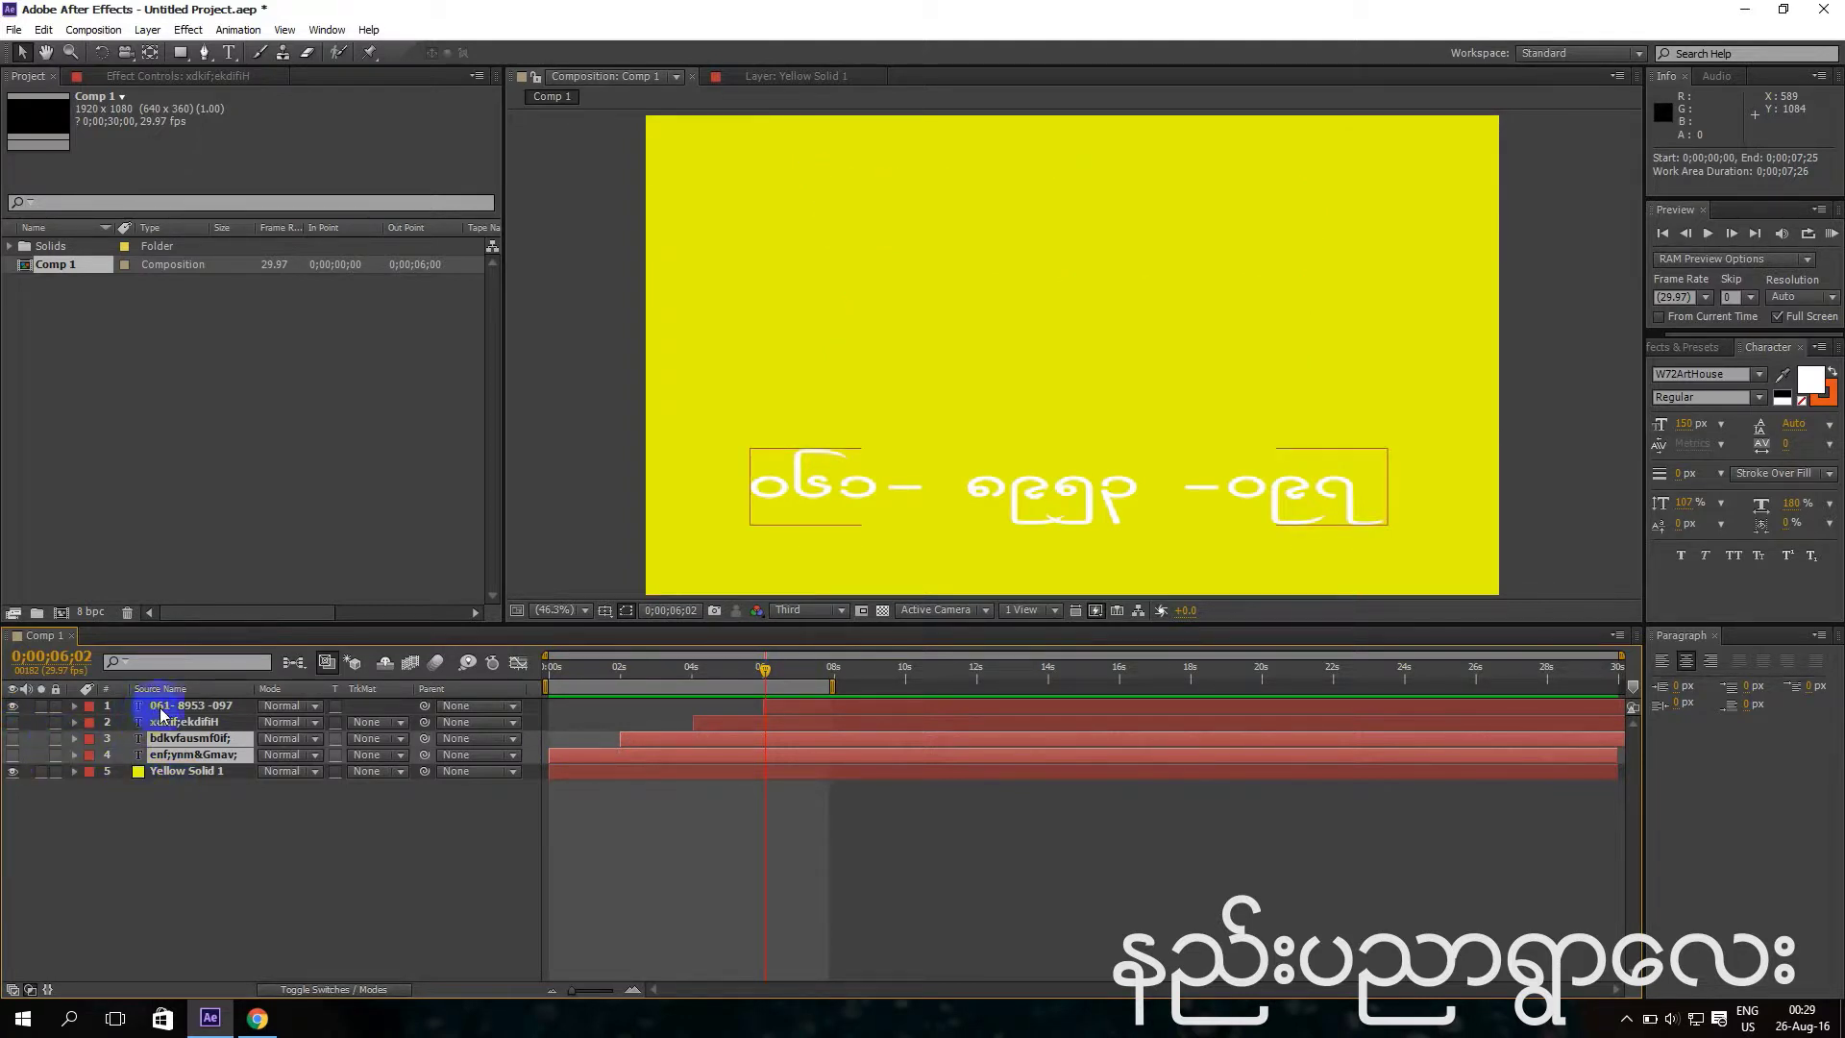
click(171, 706)
click(82, 707)
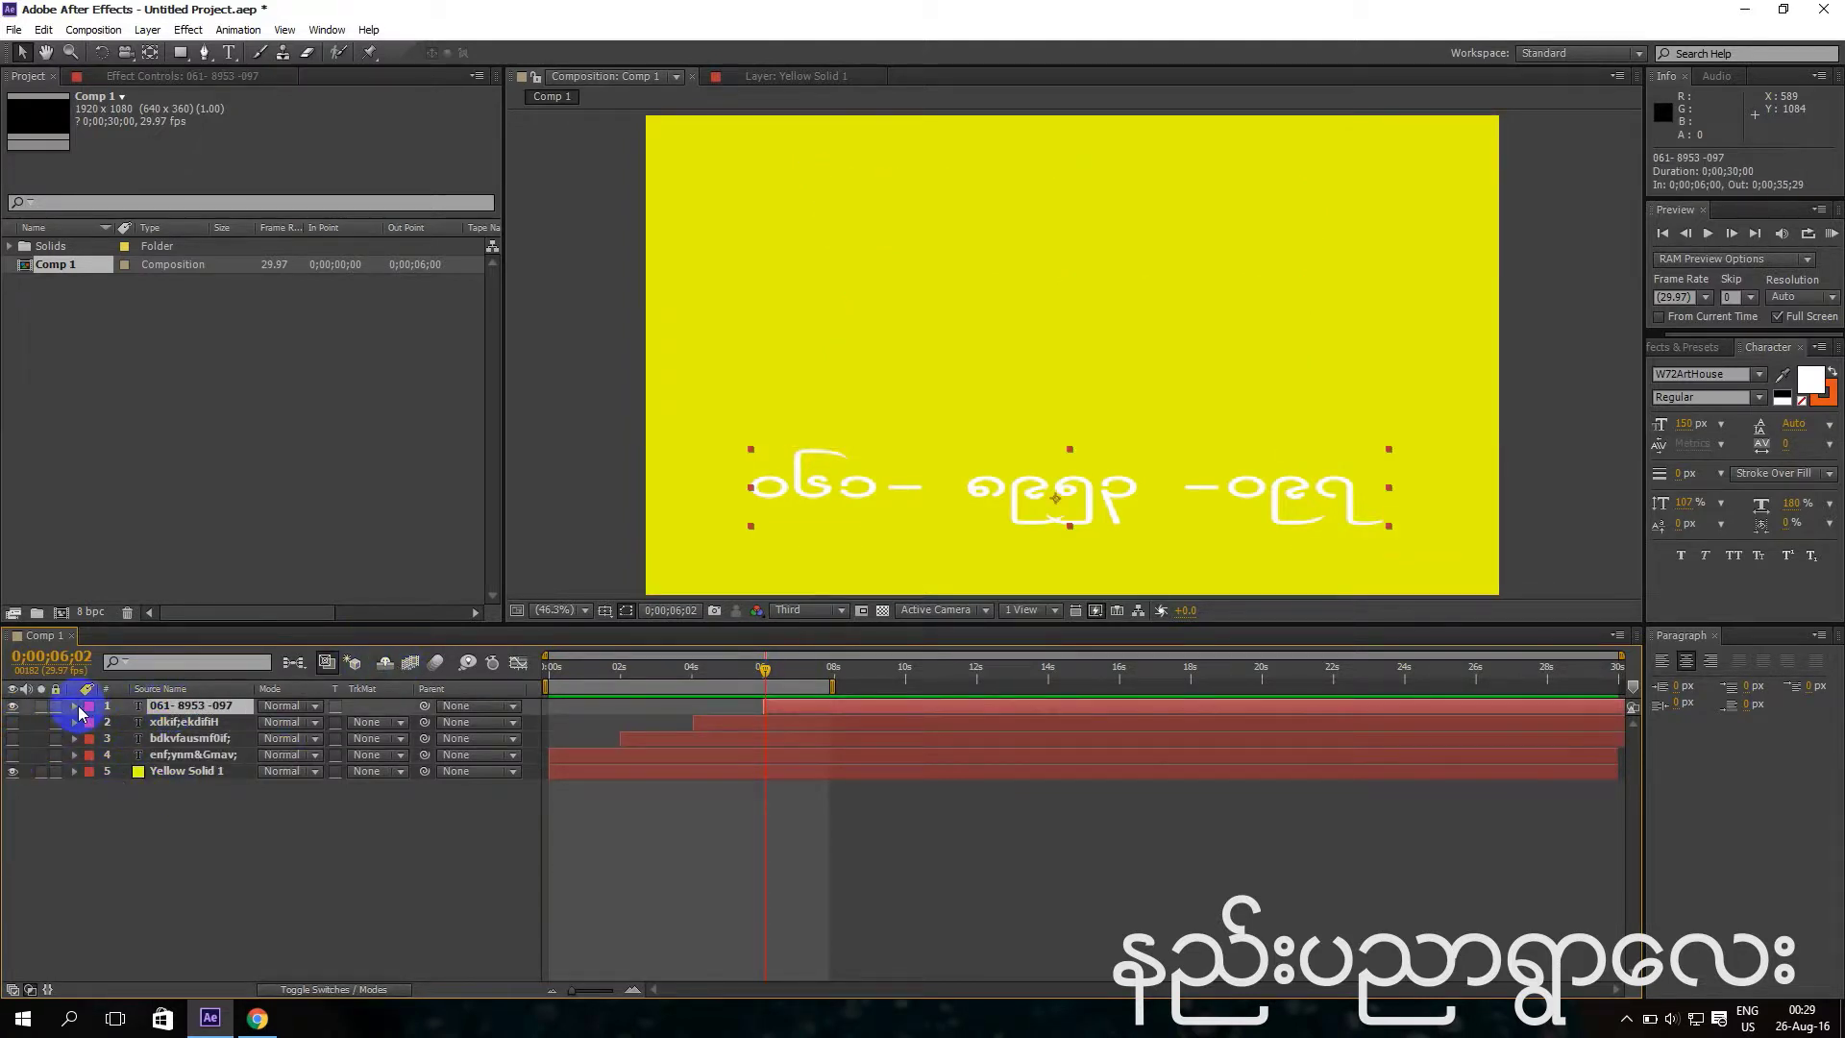
click(75, 707)
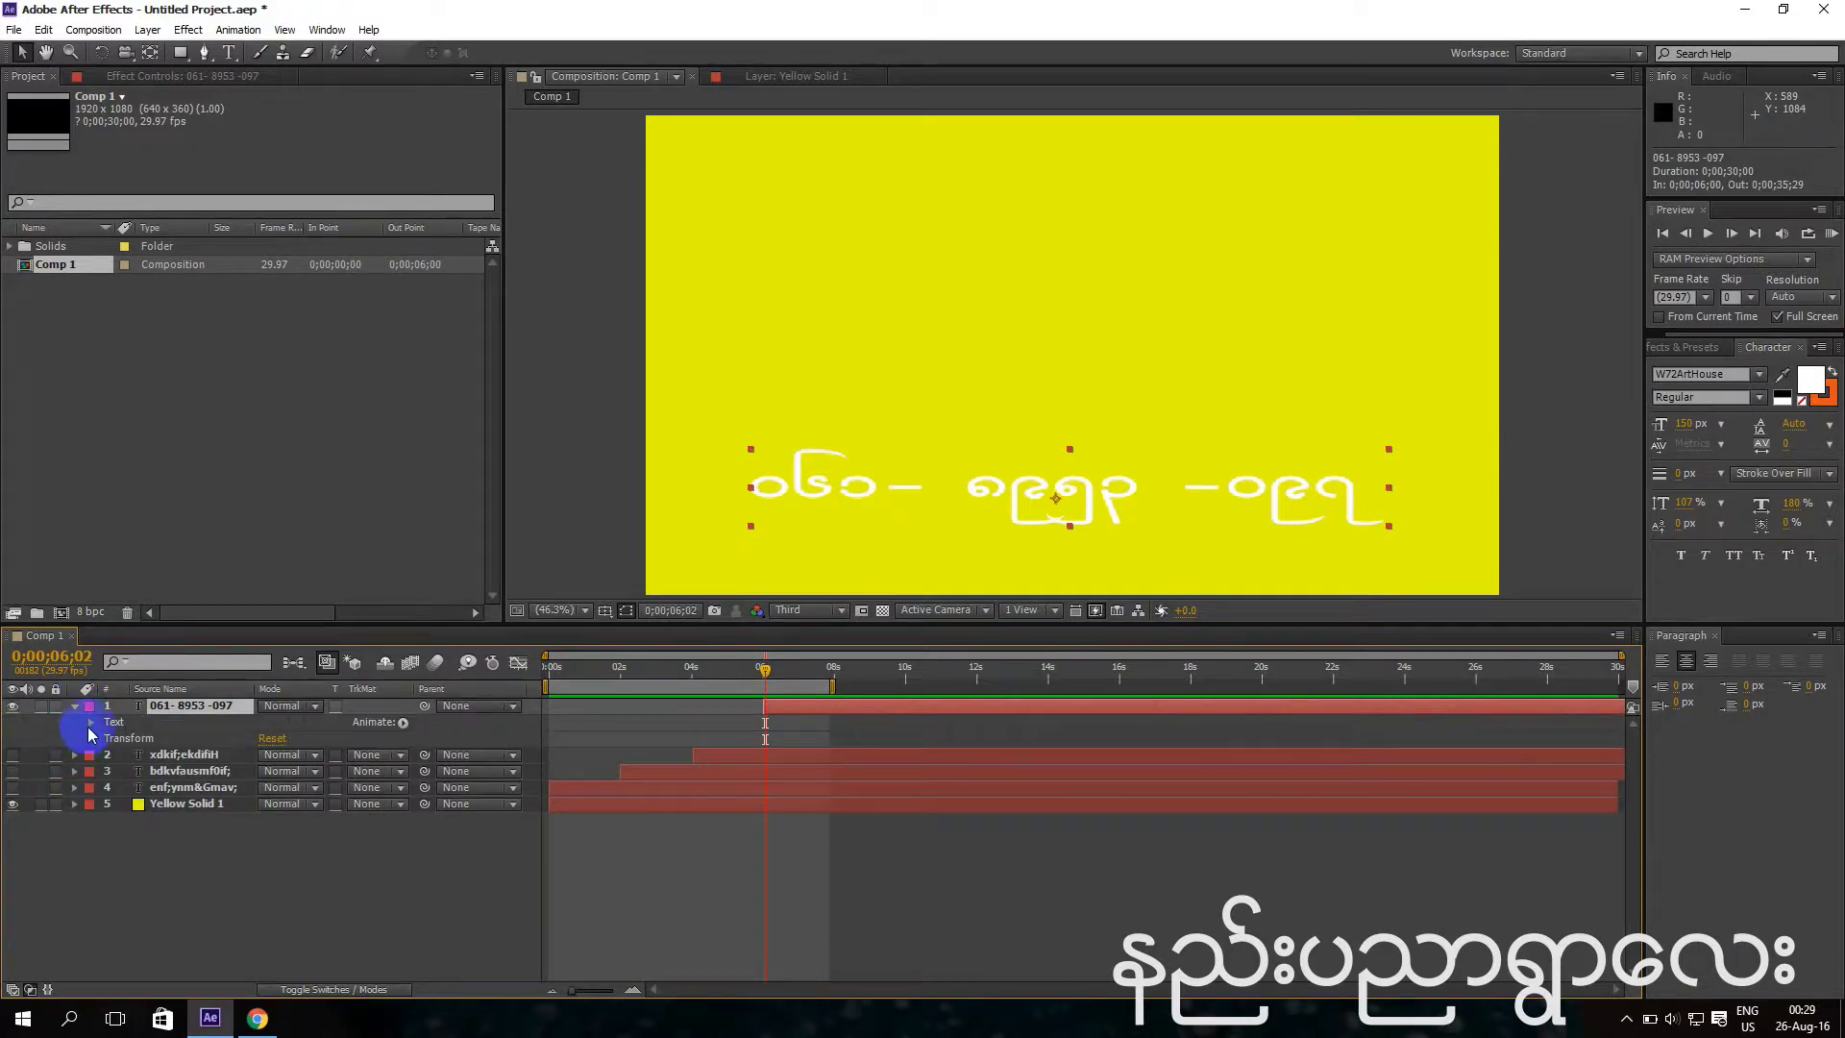
click(404, 726)
click(534, 387)
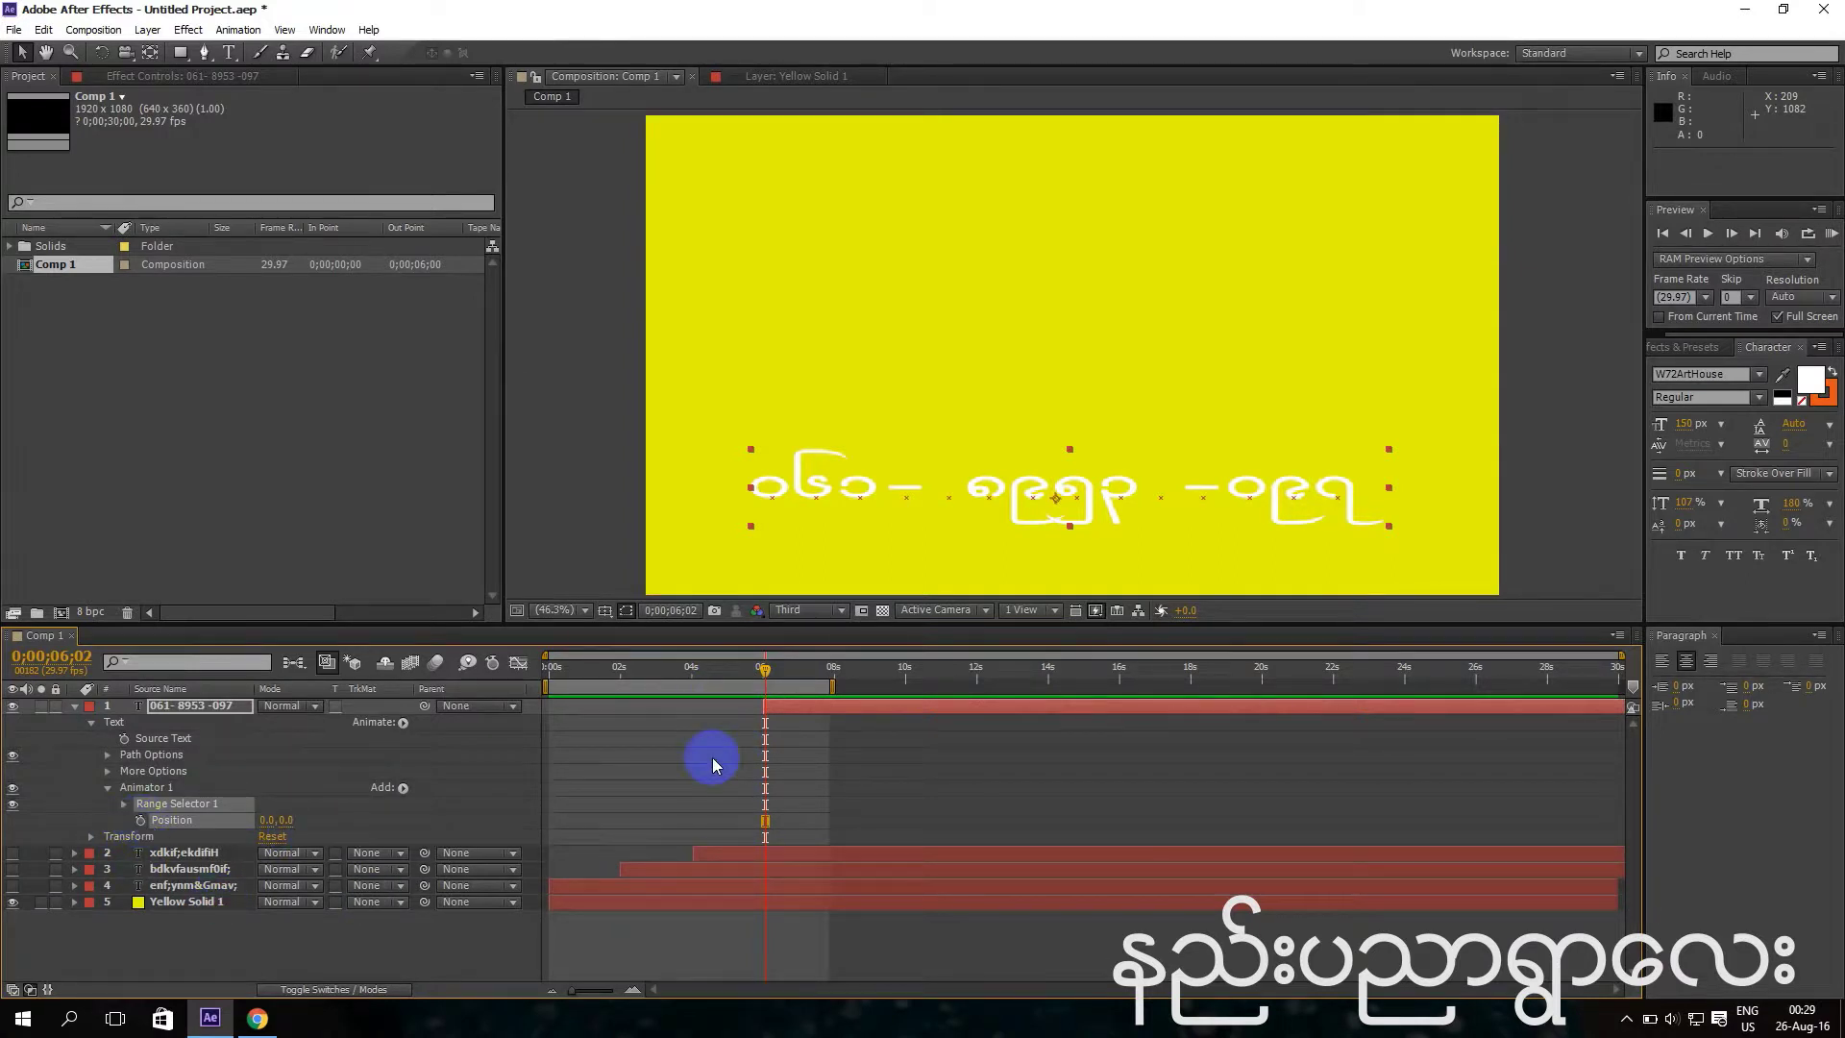
Set the animator Position of text layer 1 to -1705, 0 so the line sits outside the frame.
drag(266, 824, 11, 824)
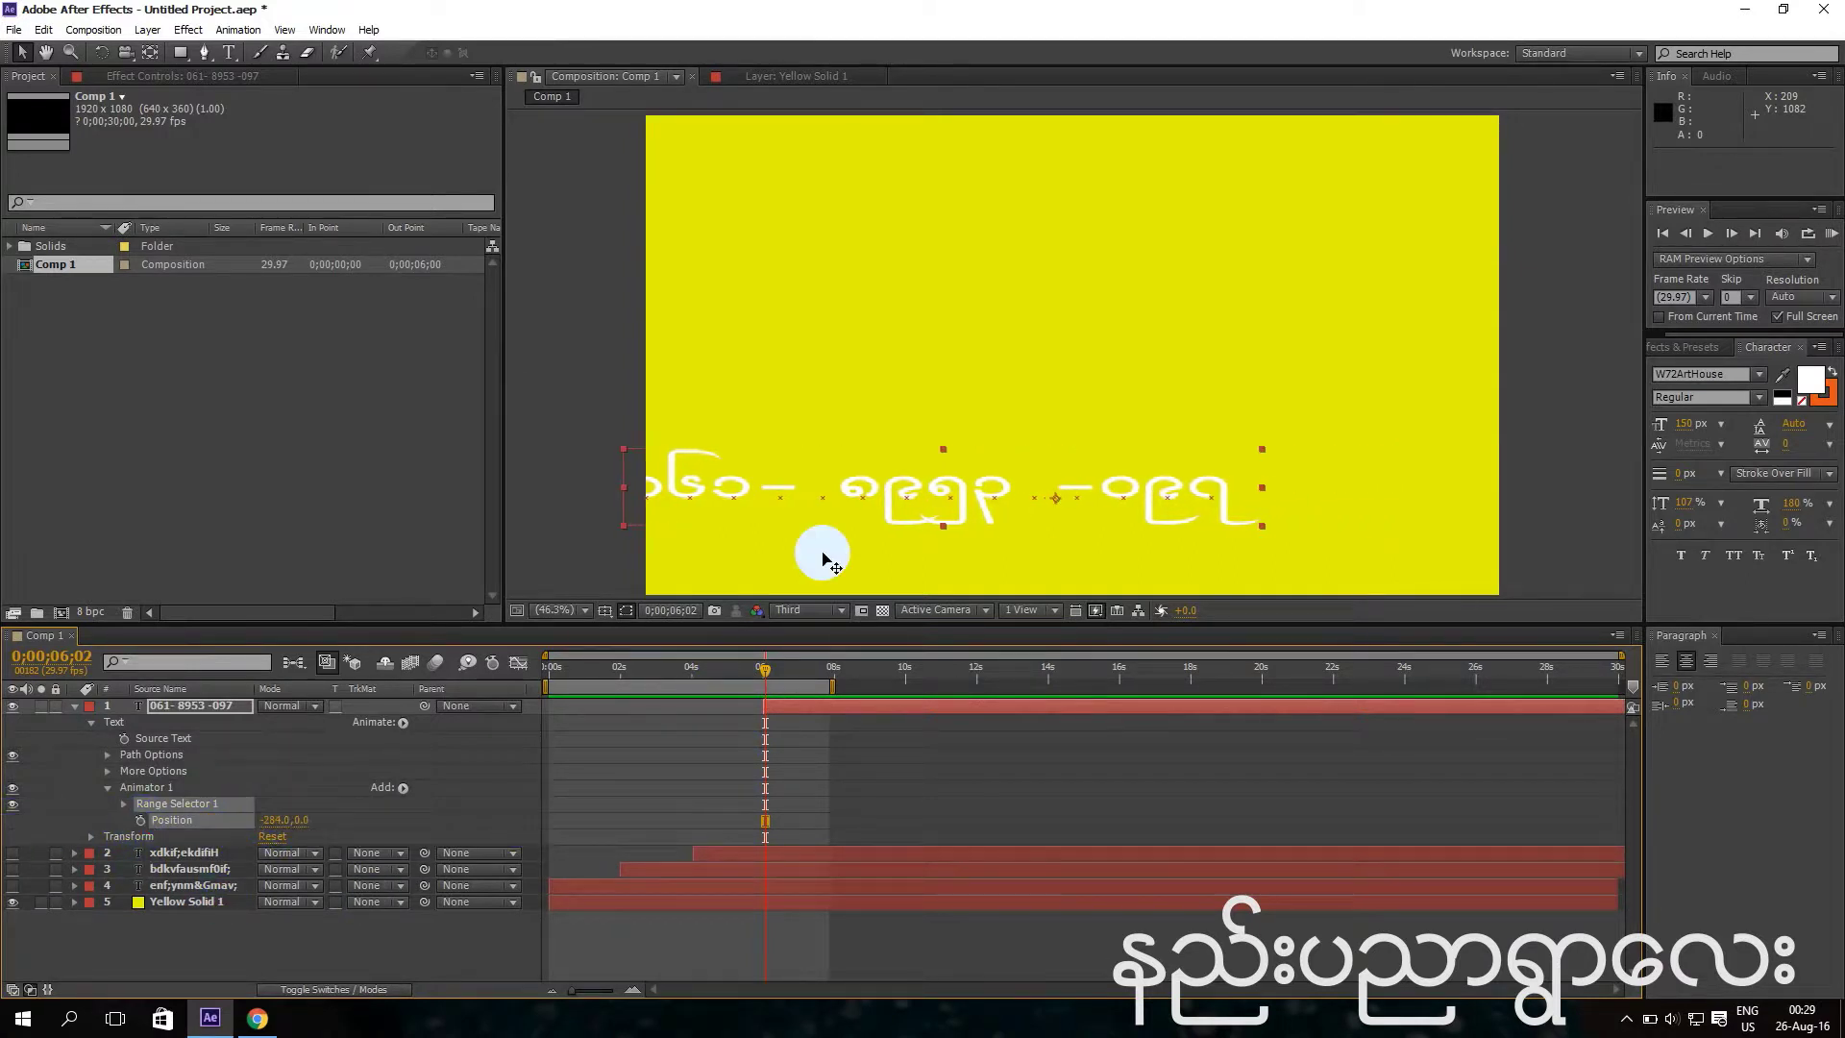
drag(272, 823, 74, 812)
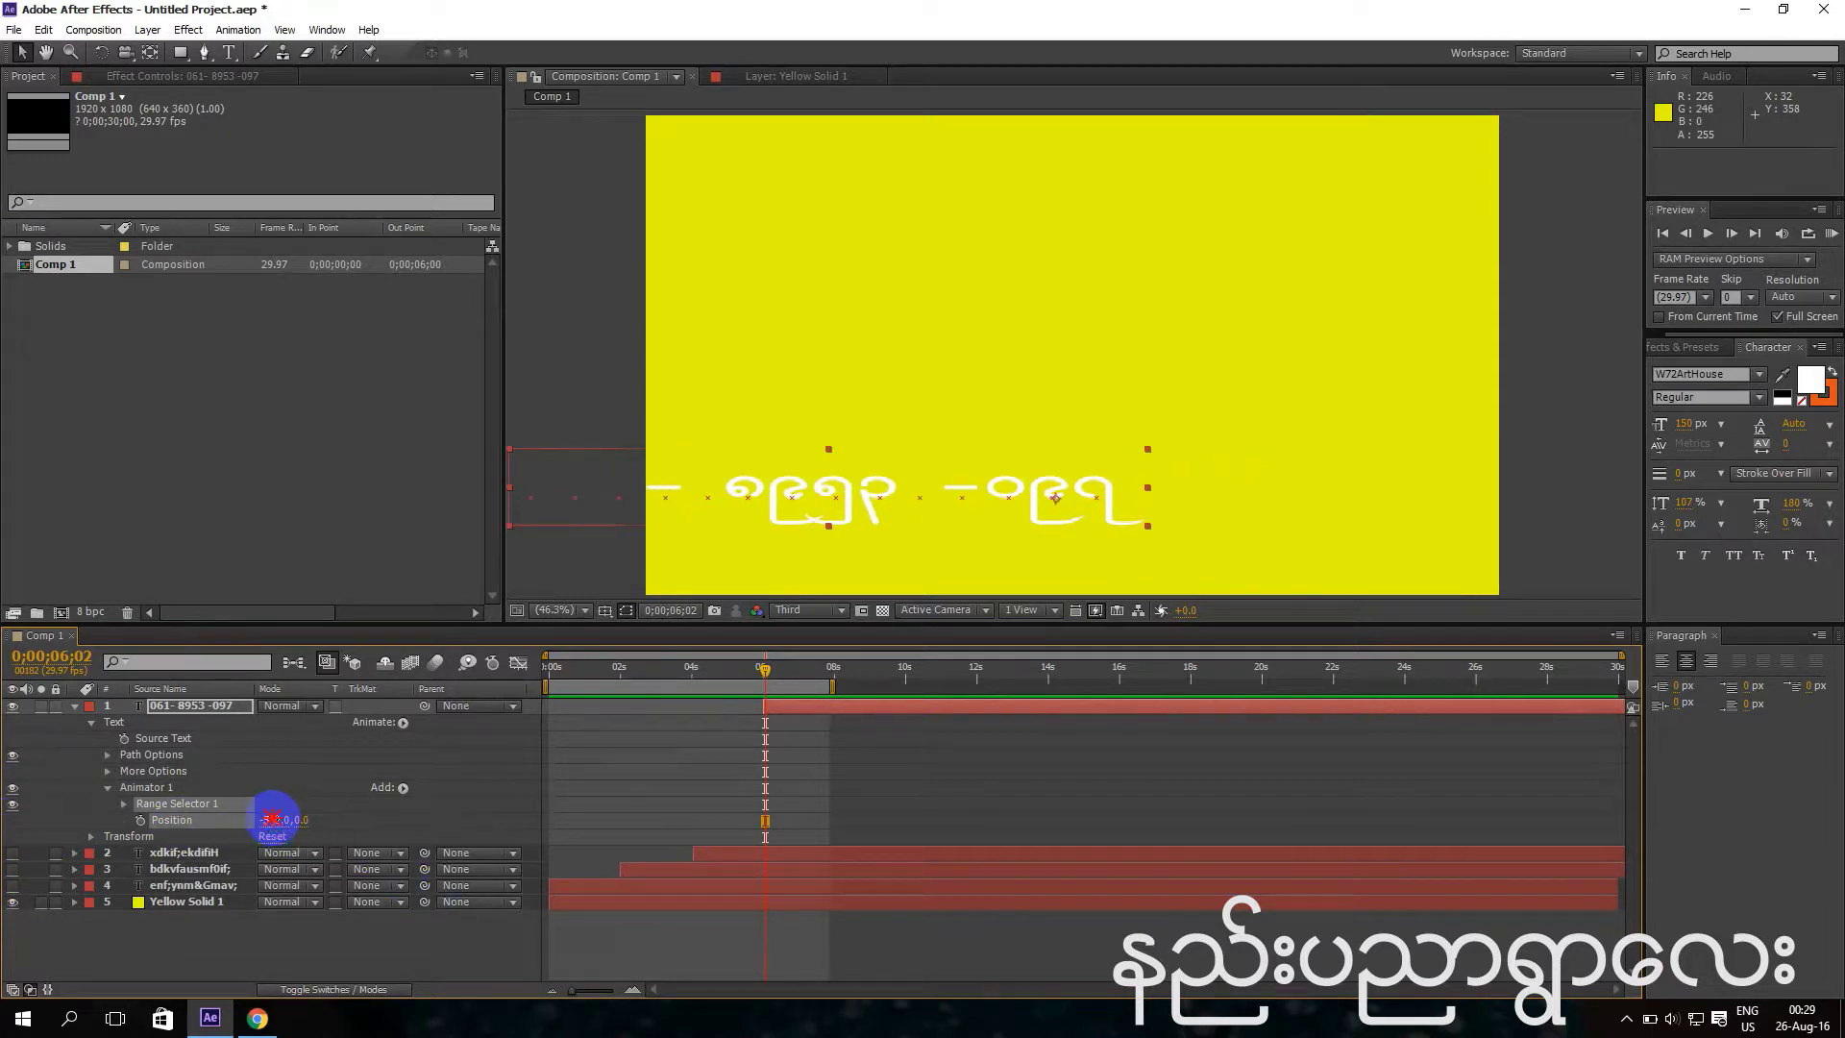
drag(272, 818, 14, 788)
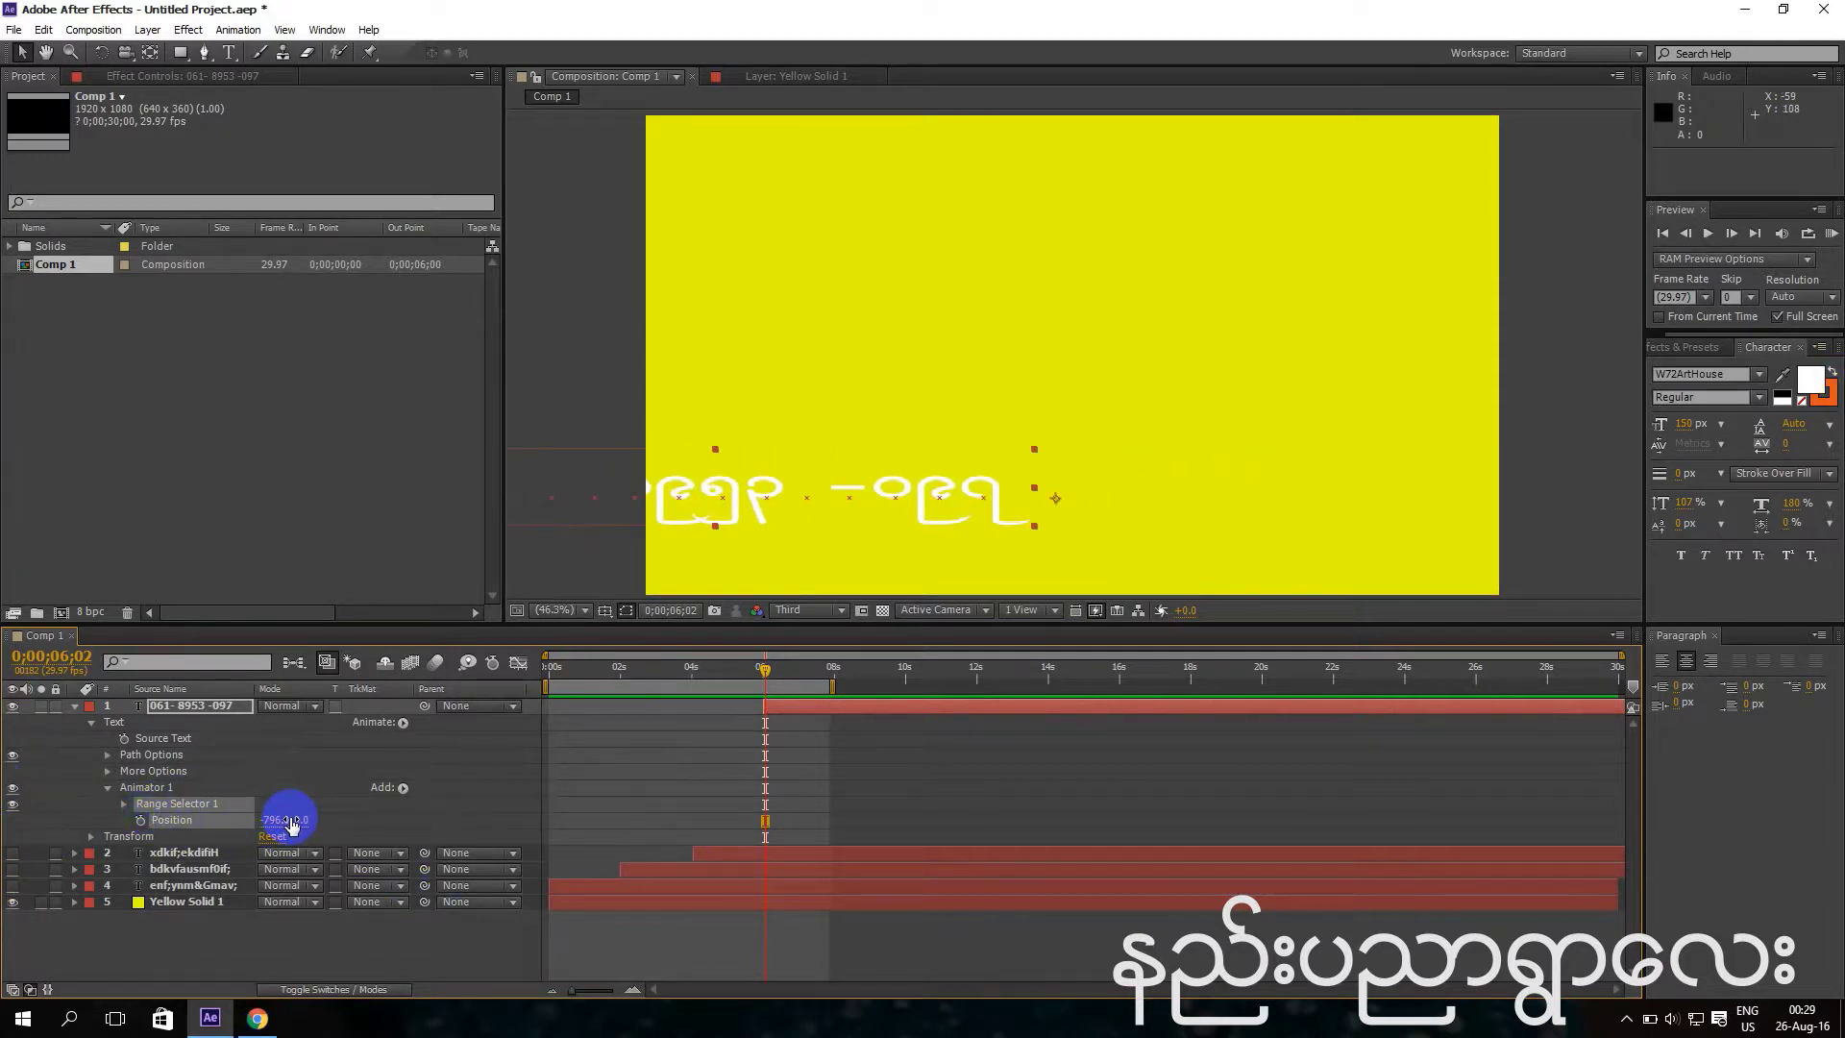
drag(272, 823, 15, 774)
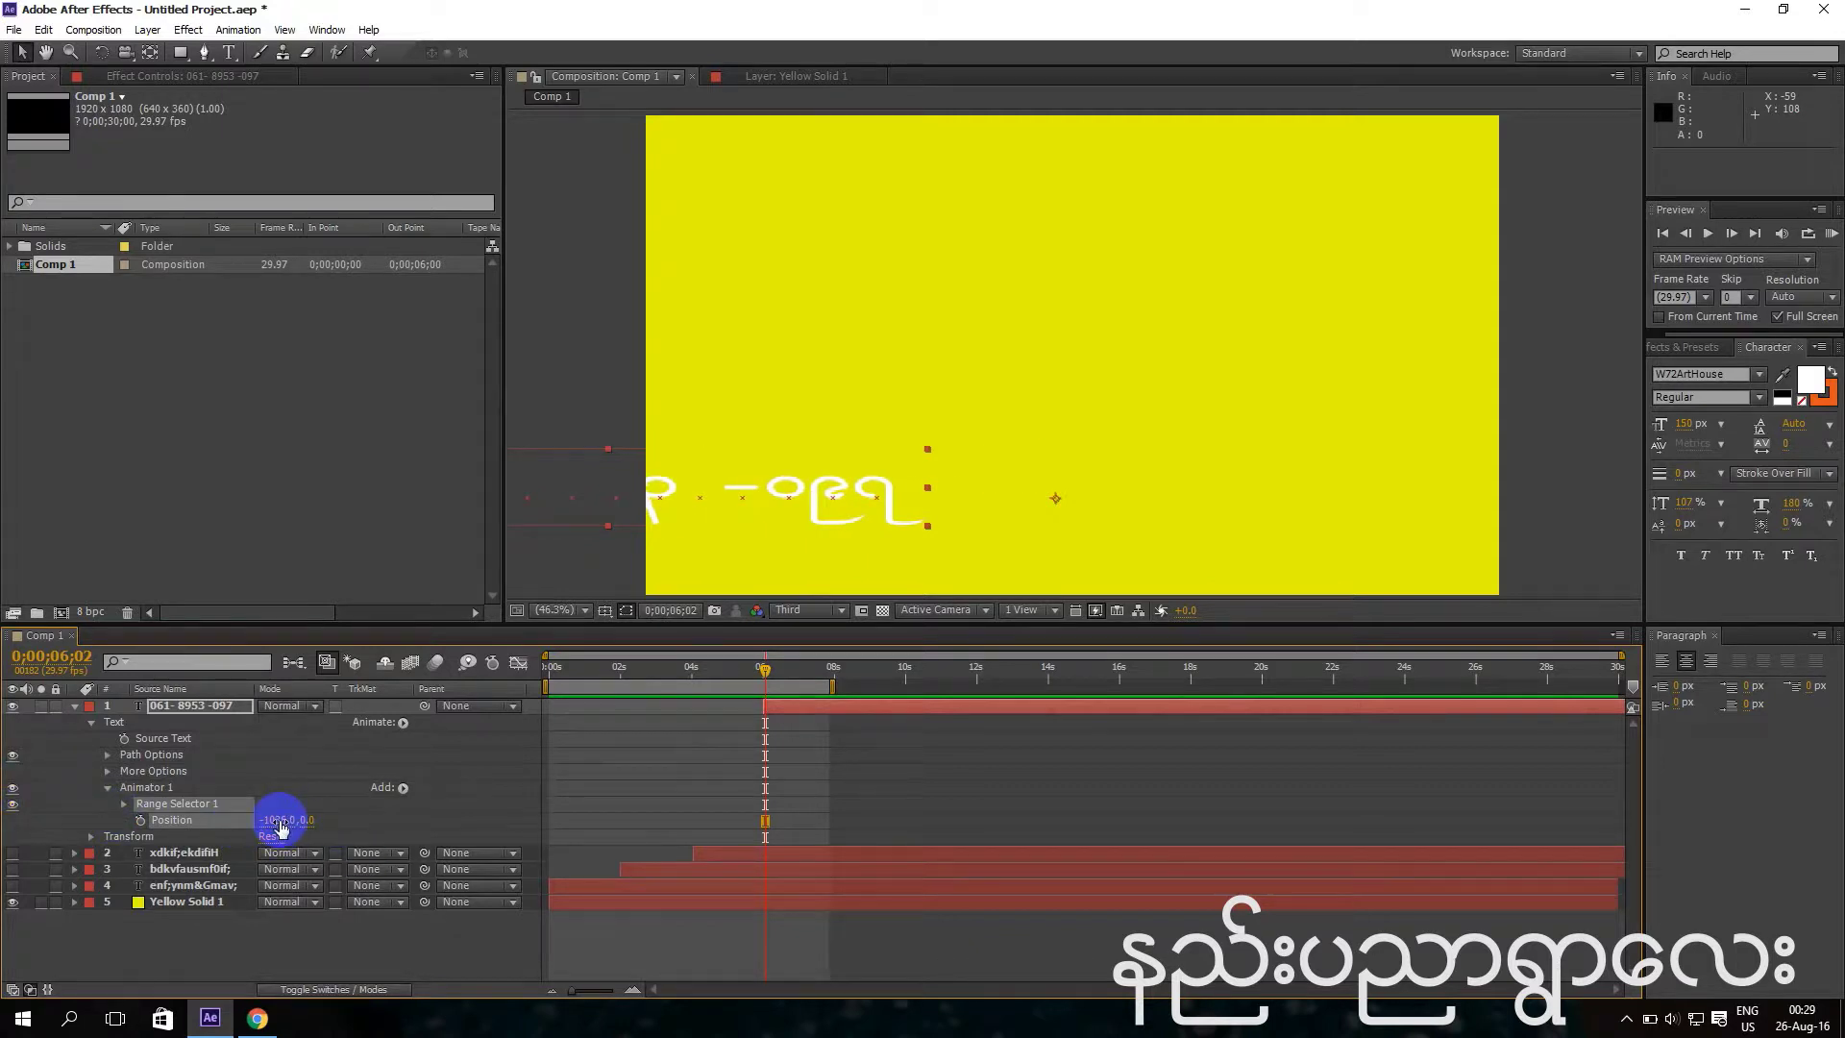
drag(276, 824, 10, 764)
drag(272, 823, 4, 793)
drag(281, 824, 43, 802)
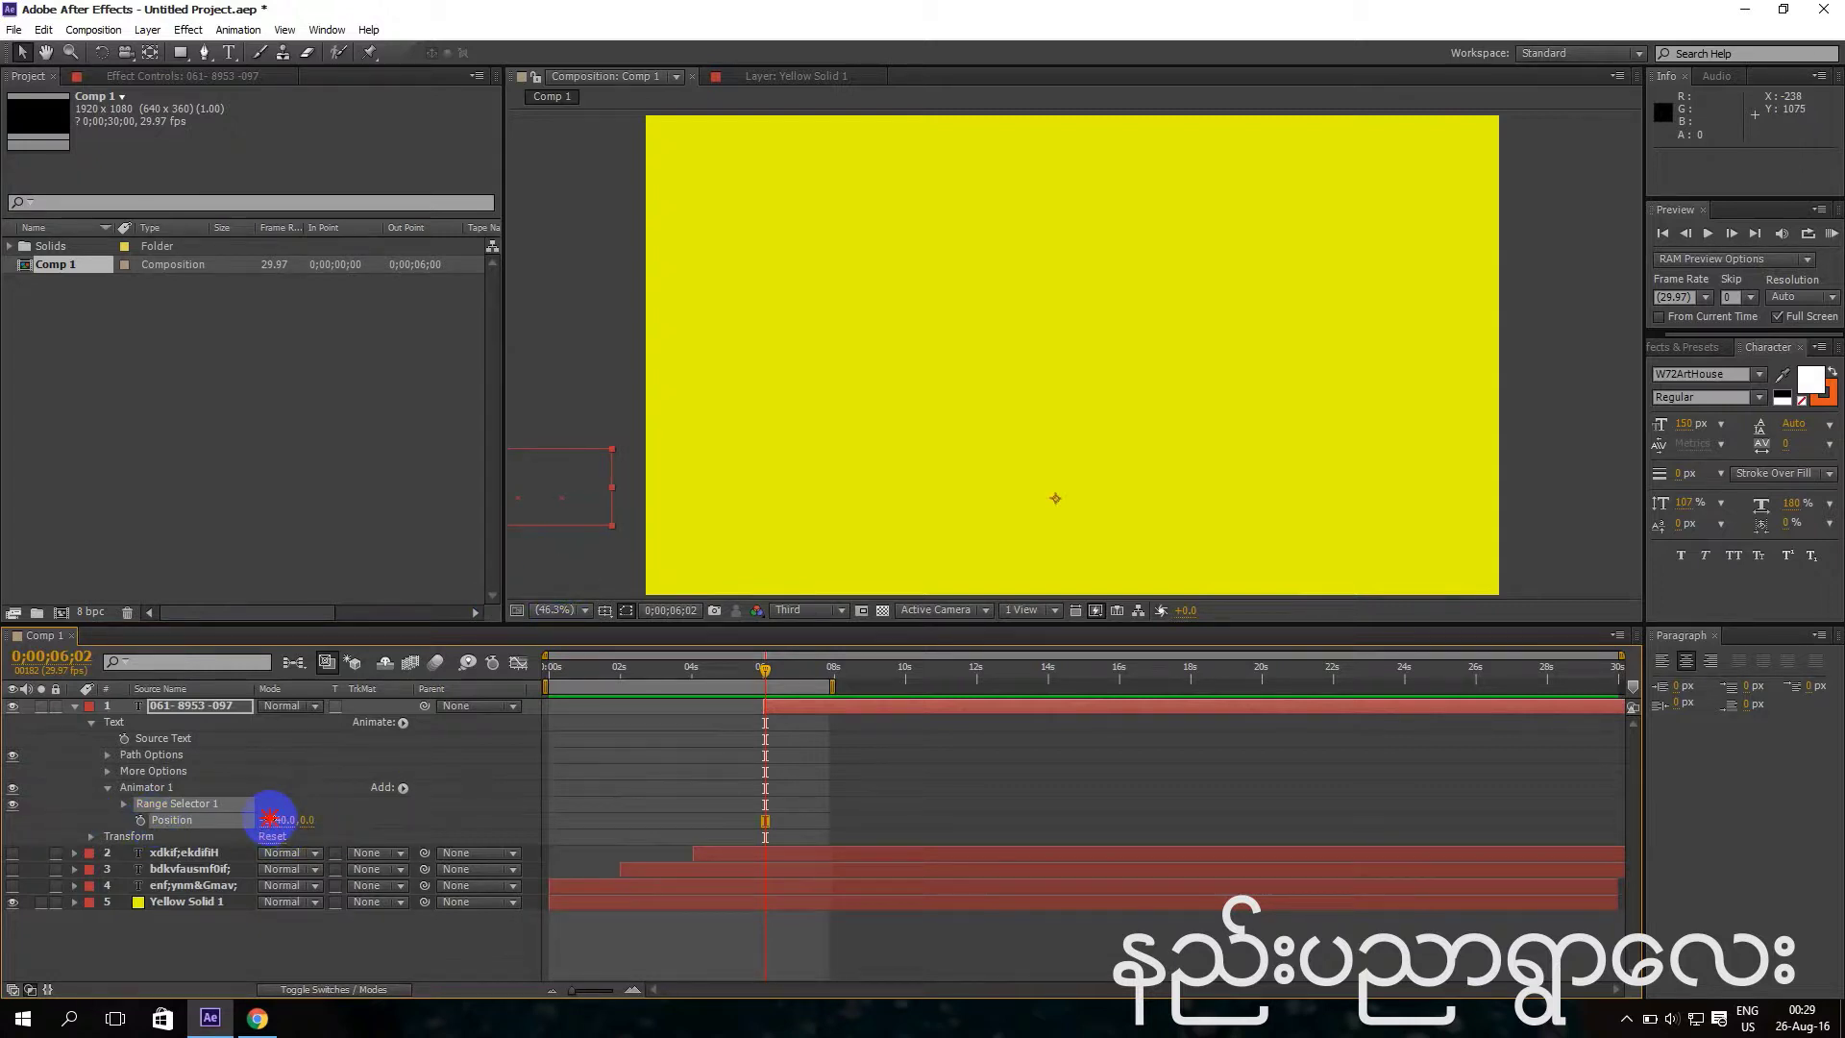
scroll(840, 429, down, 4)
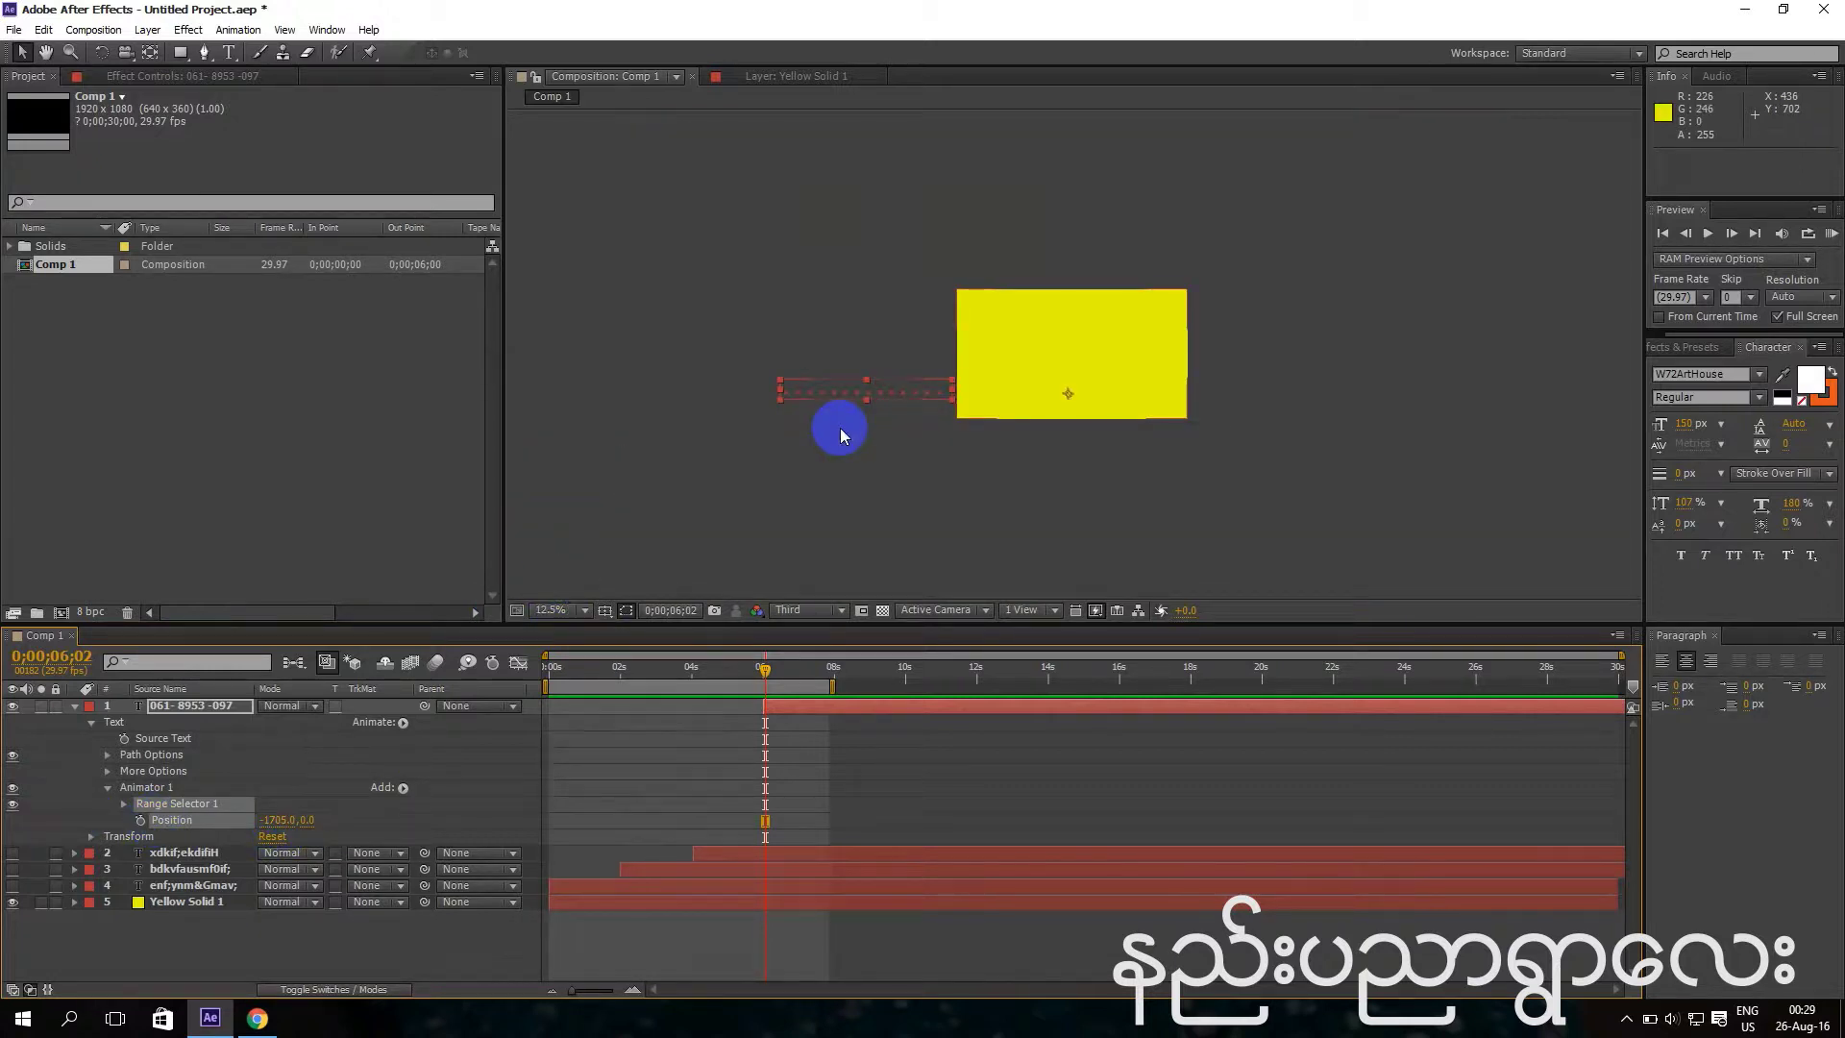
Keyframe layer 1's Range Selector Start from 0% at 0;00;06;02 to 100% at 0;00;07;12.
click(123, 804)
click(157, 819)
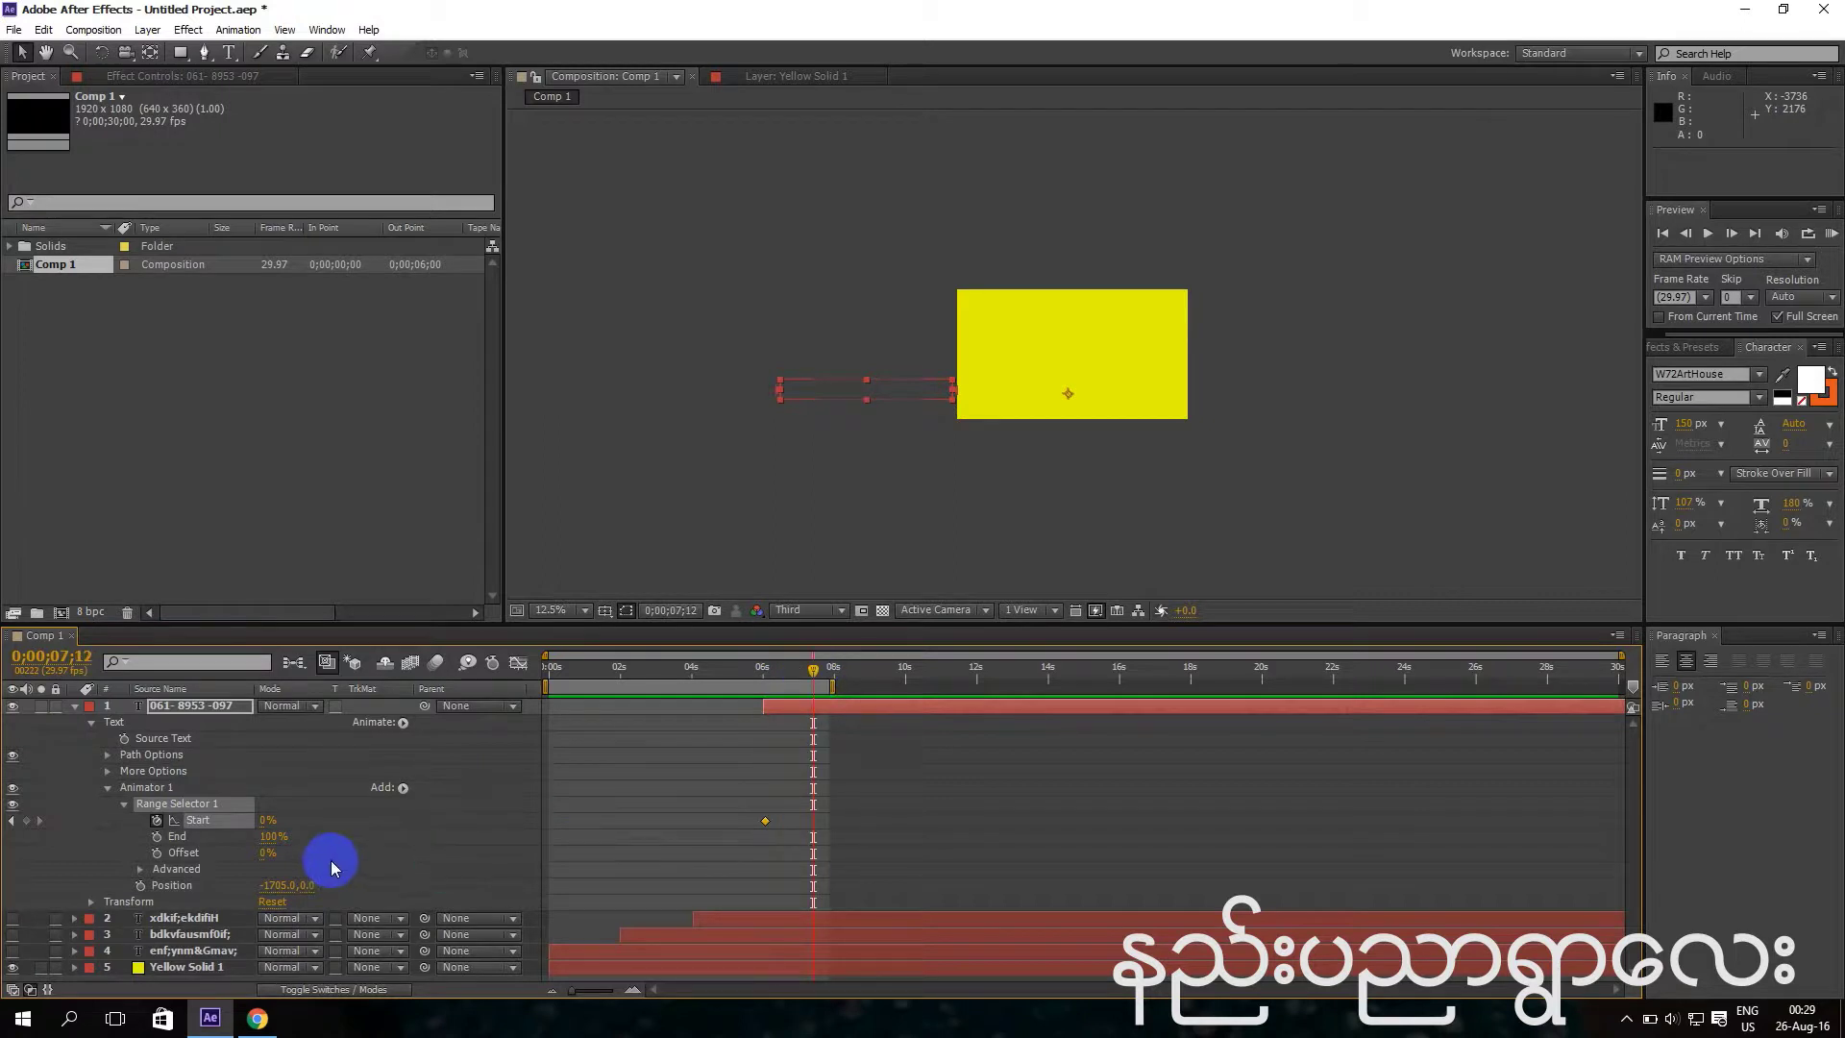
drag(268, 820, 399, 817)
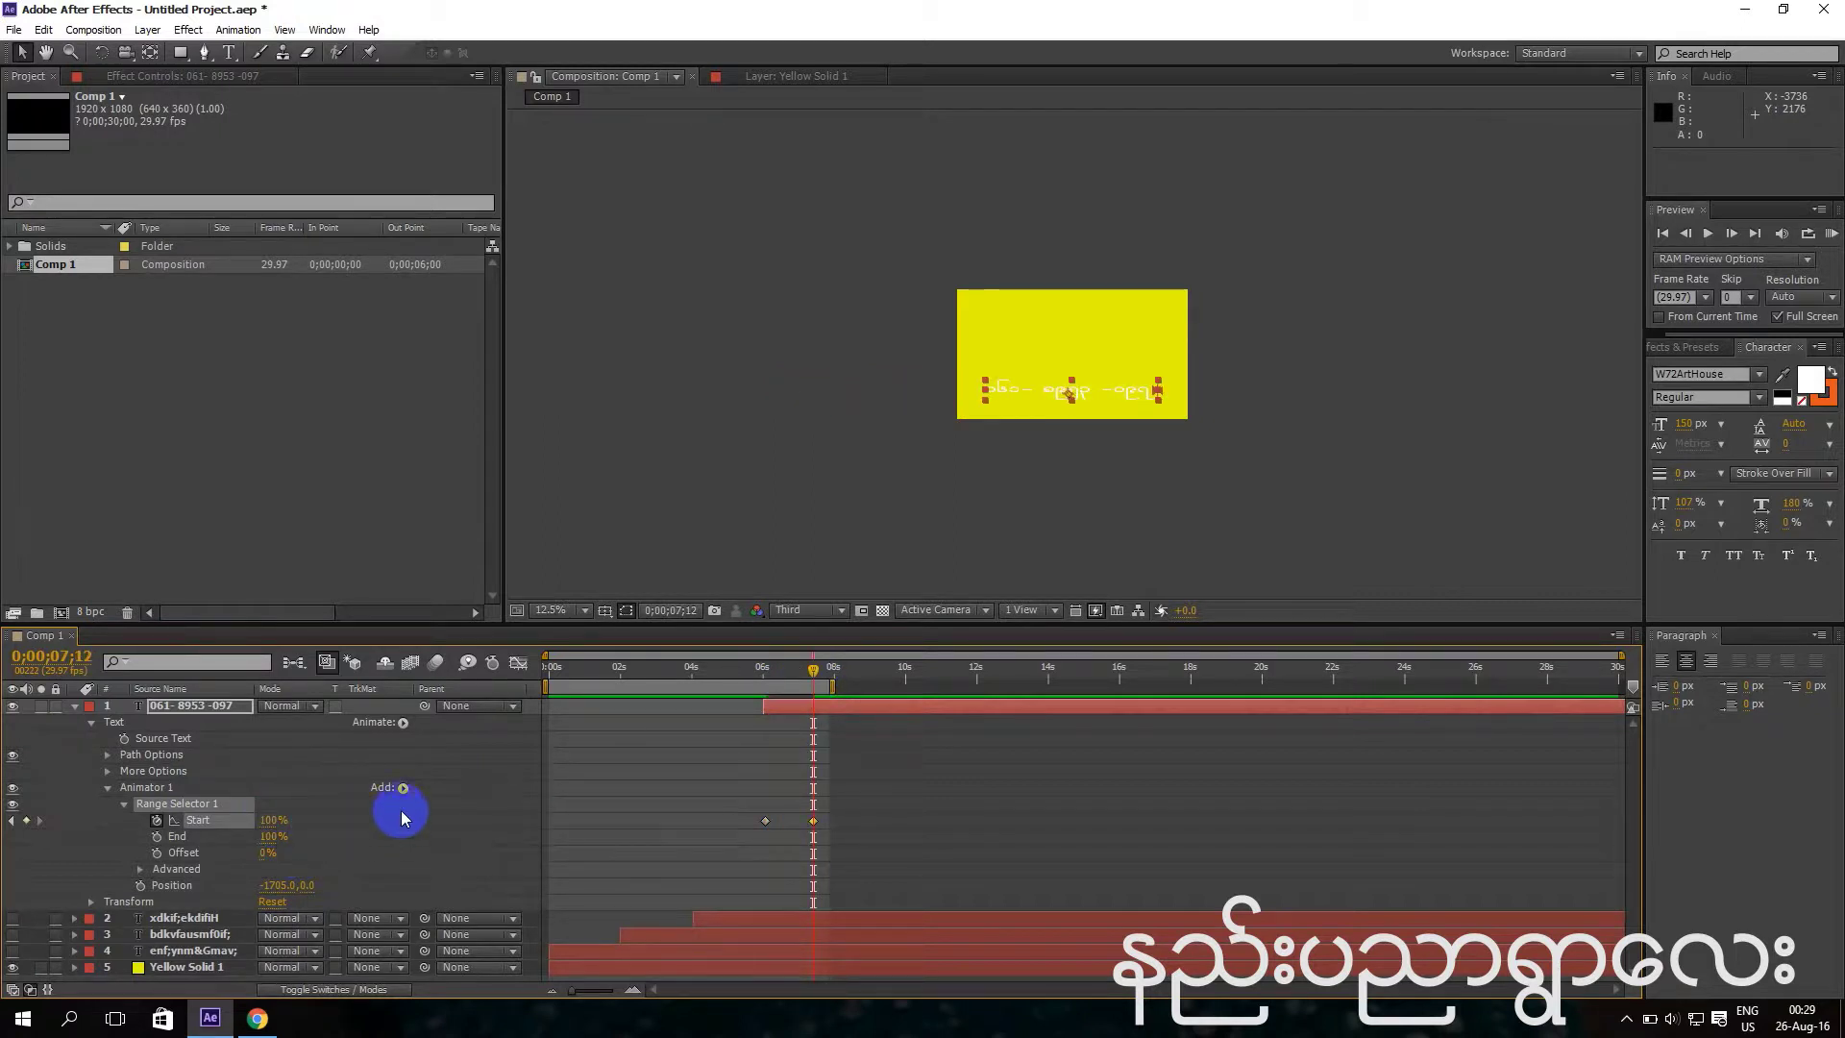
Collapse text layer 1's properties and show text layers 2, 3 and 4 again.
scroll(965, 534, up, 1)
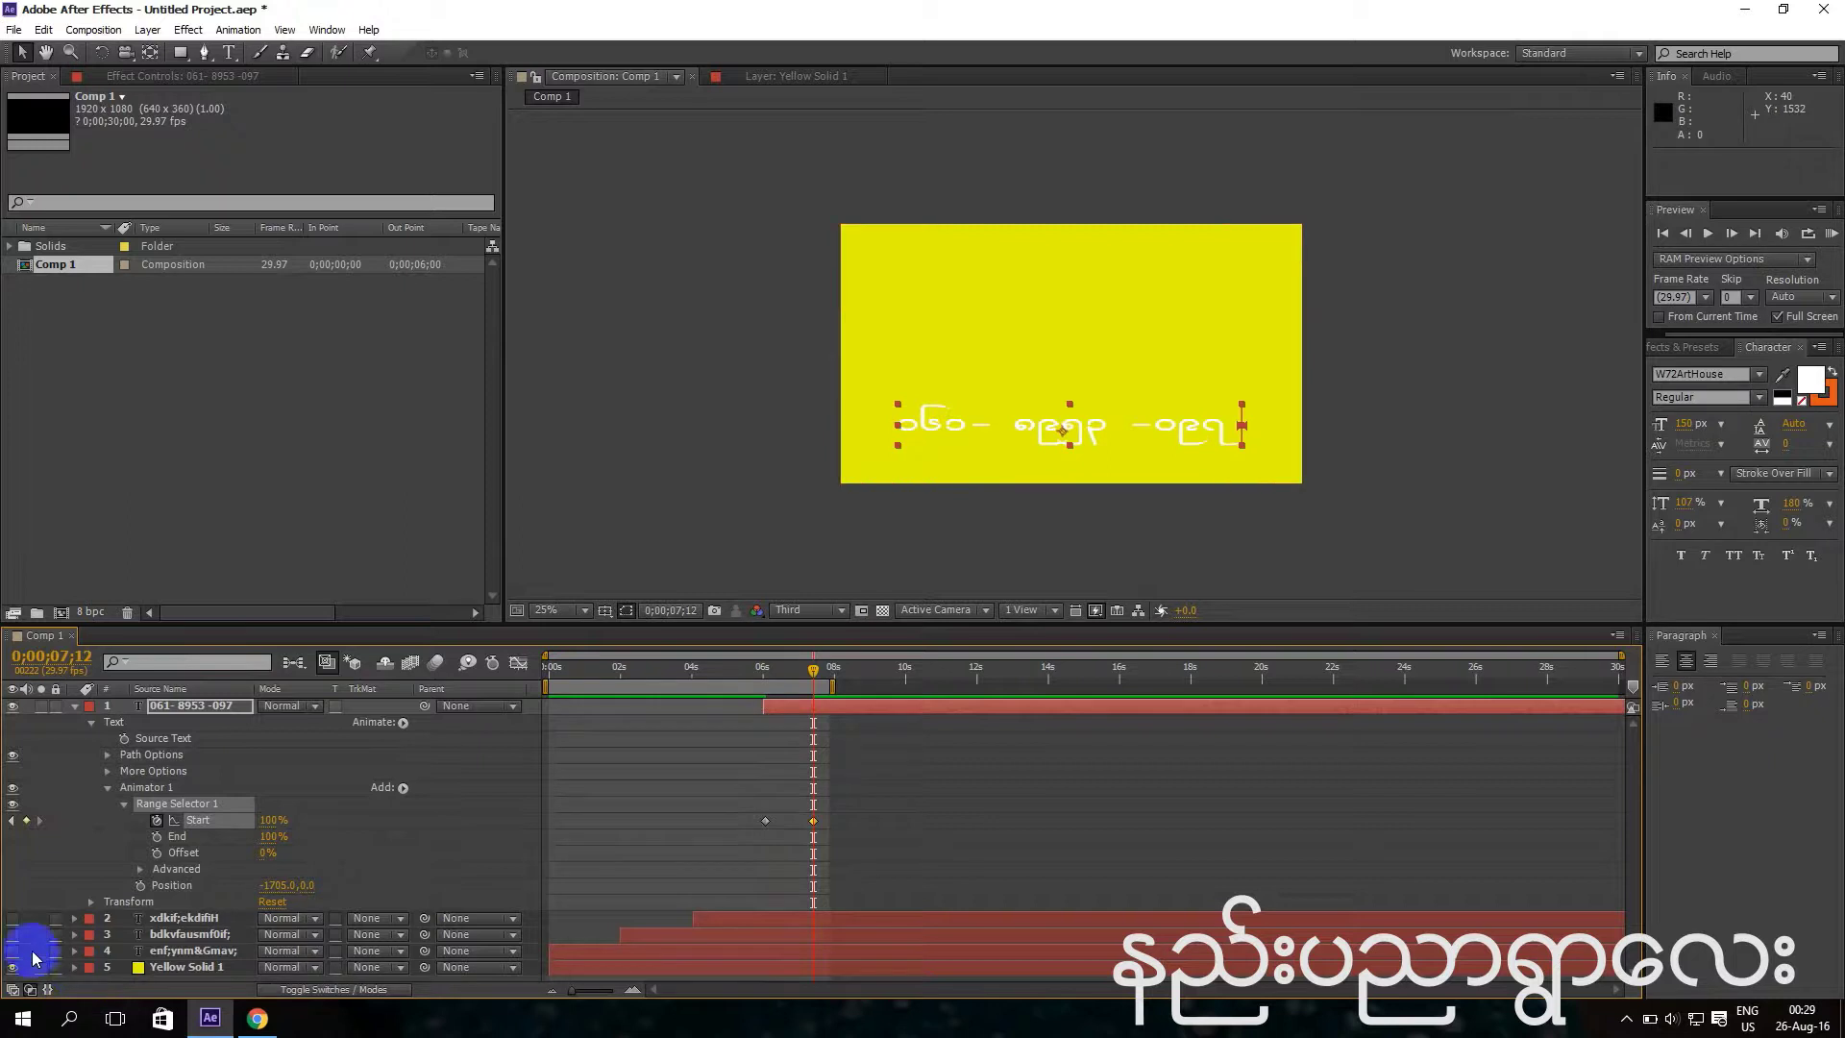
click(75, 706)
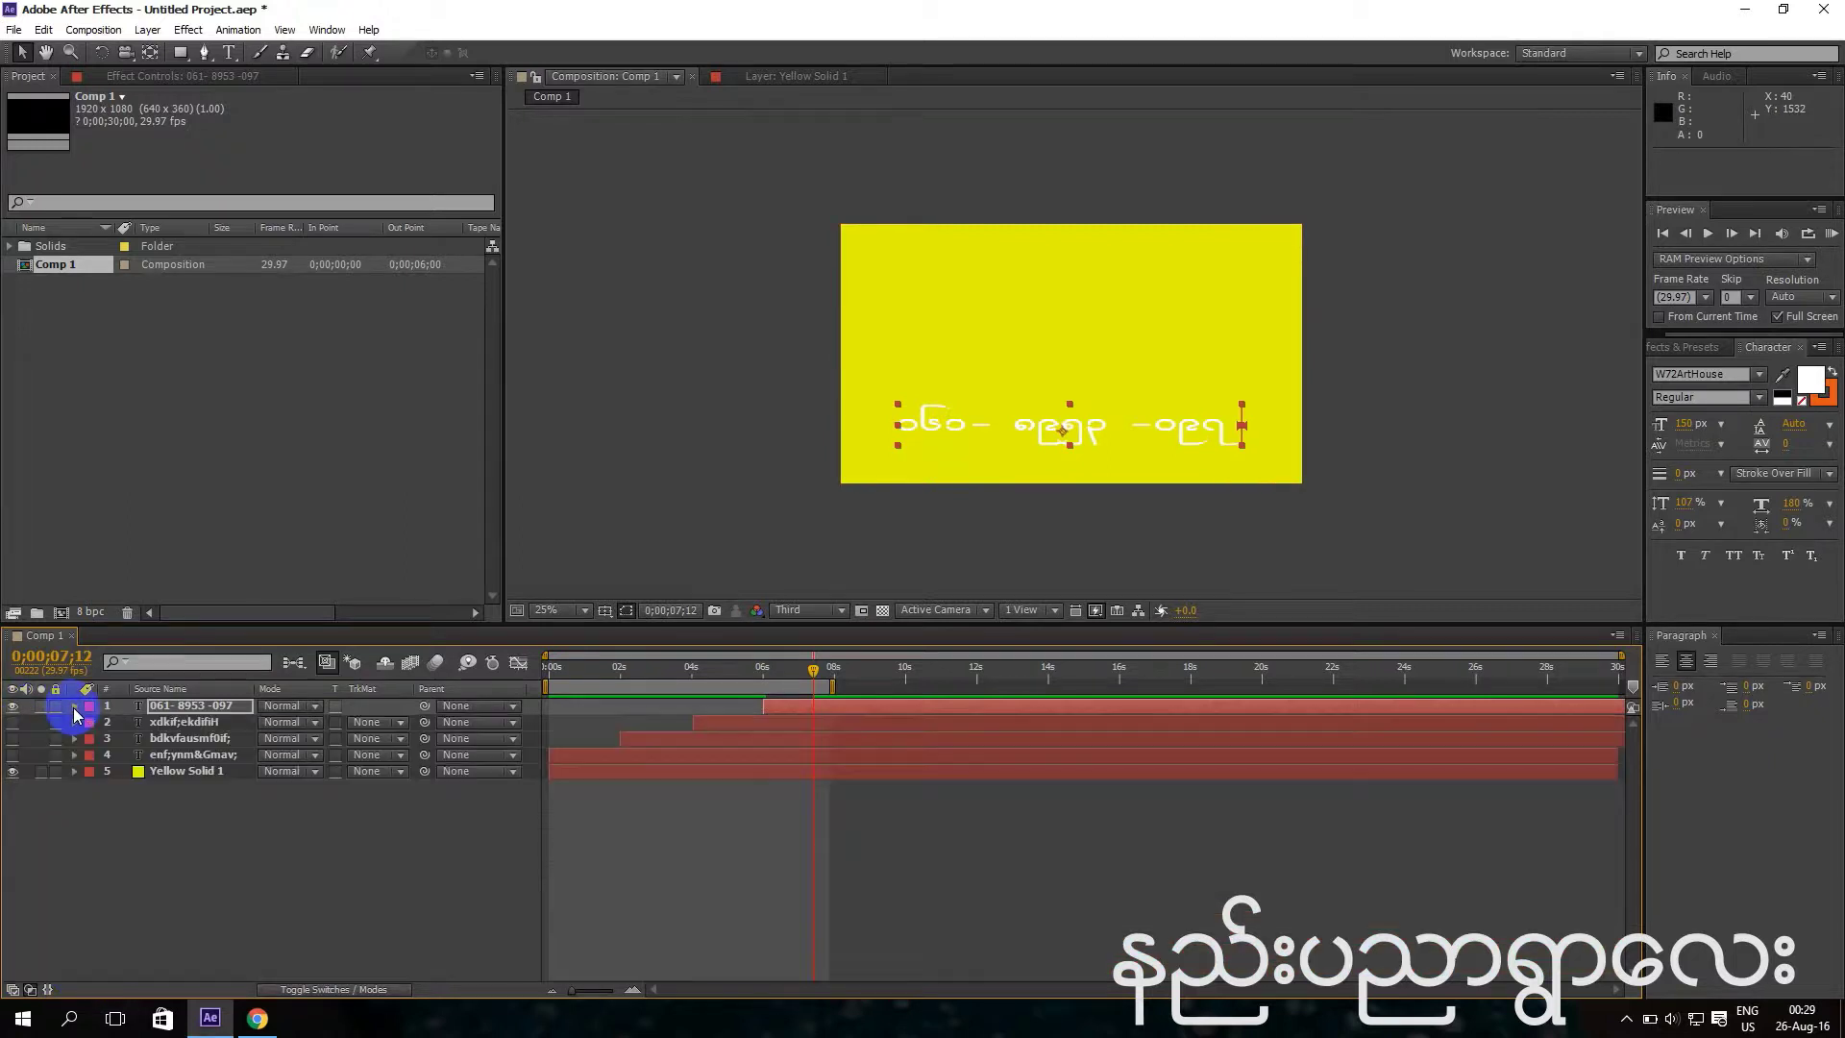
click(12, 755)
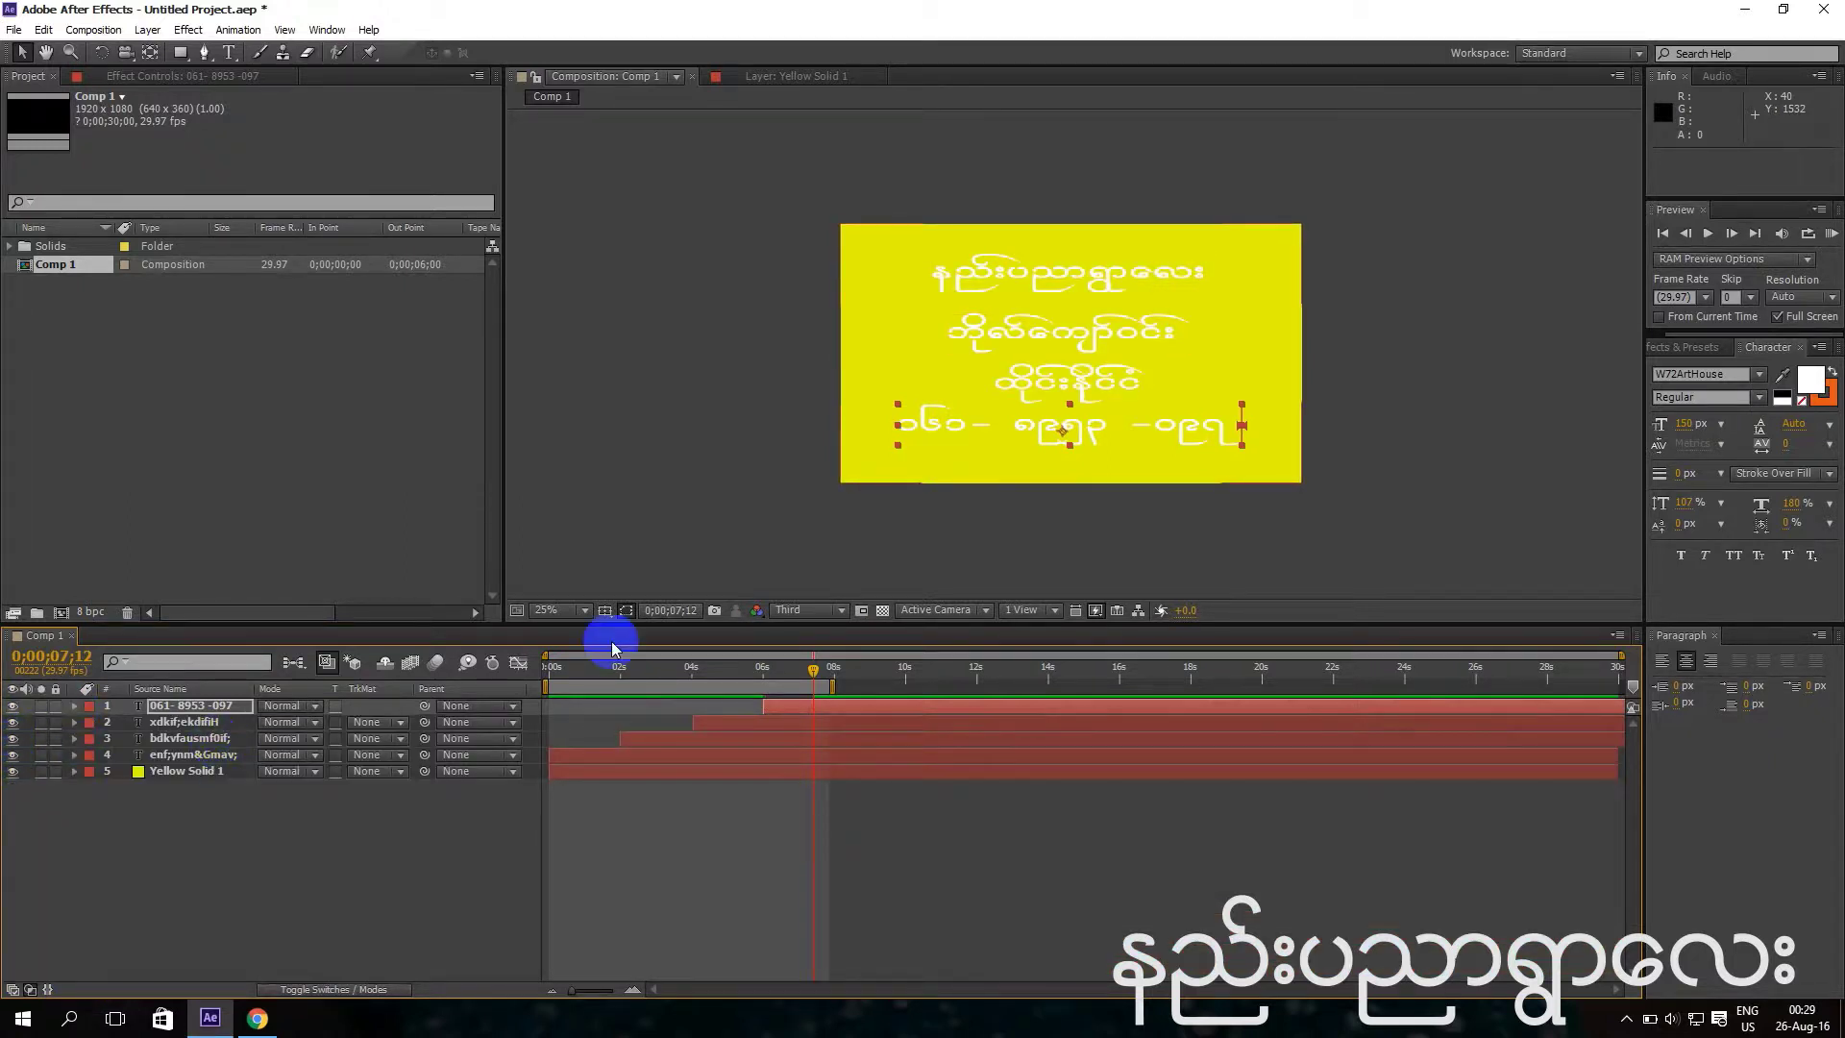
Fit the composition view up to 100% and play the four-line title animation from the start as a full-screen RAM preview.
drag(815, 673, 550, 672)
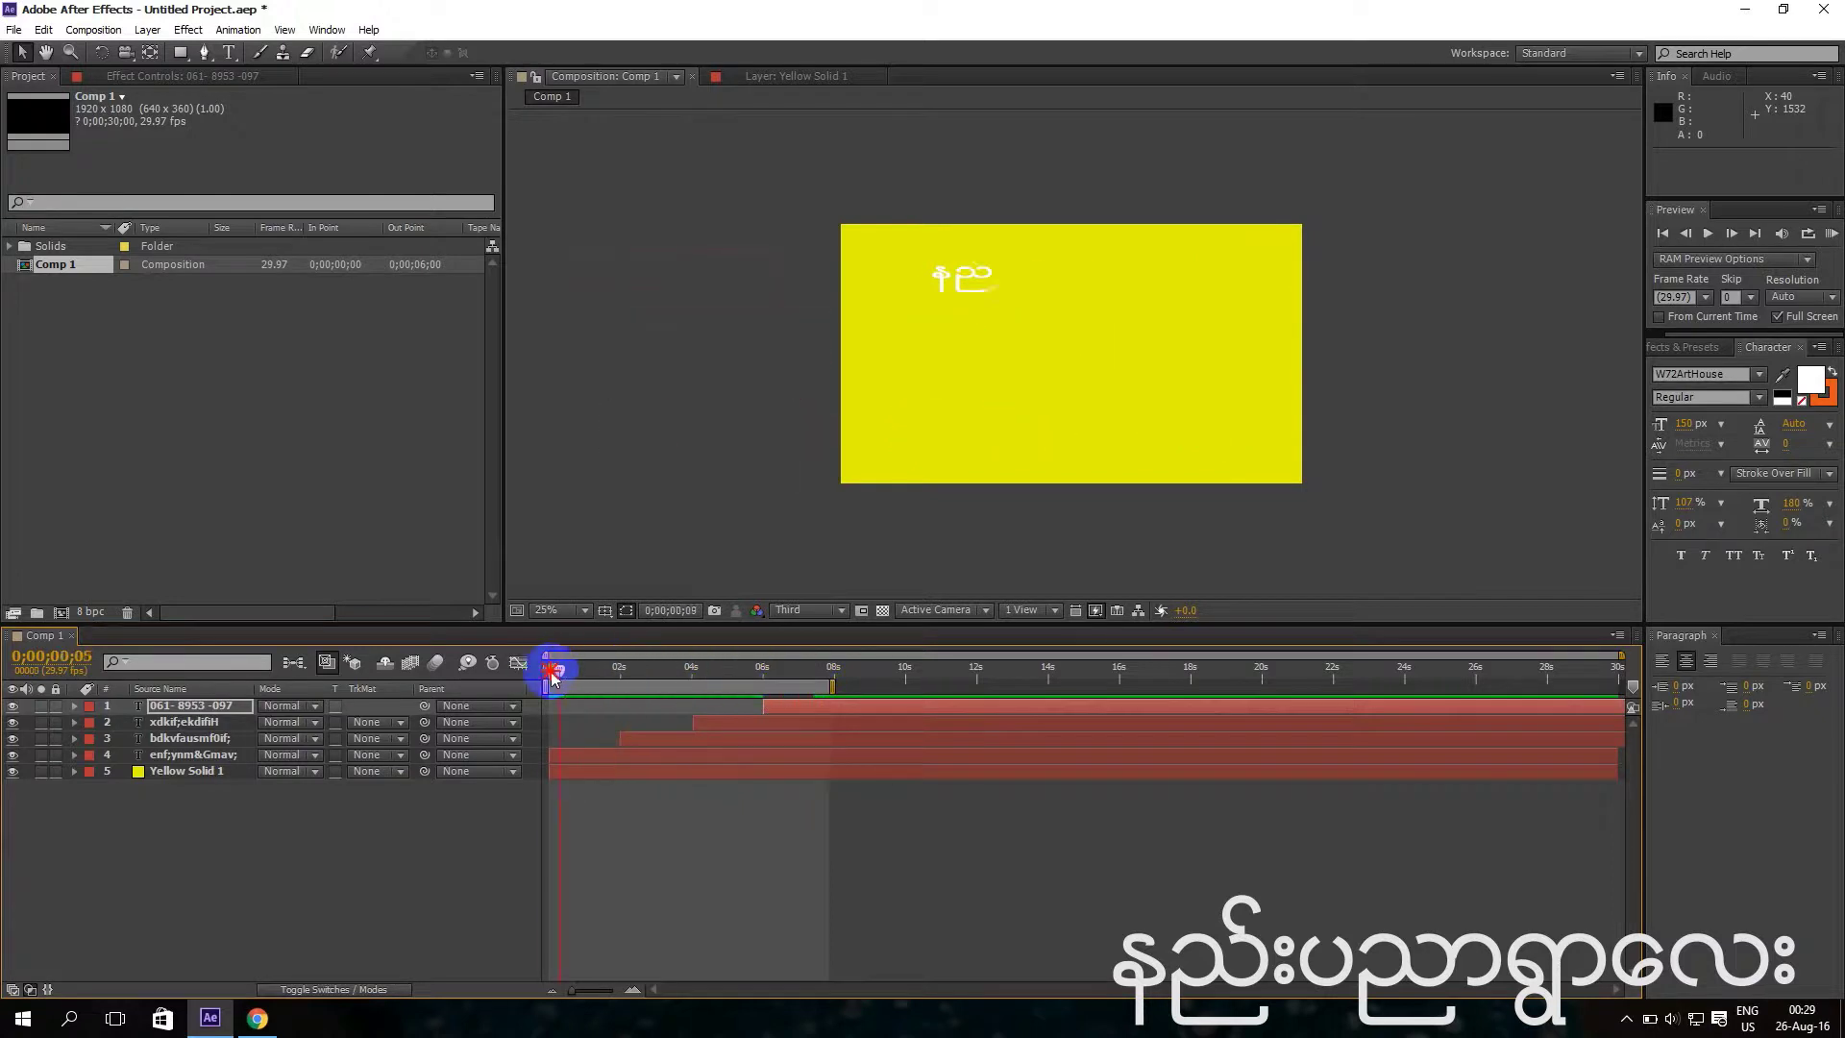
click(576, 610)
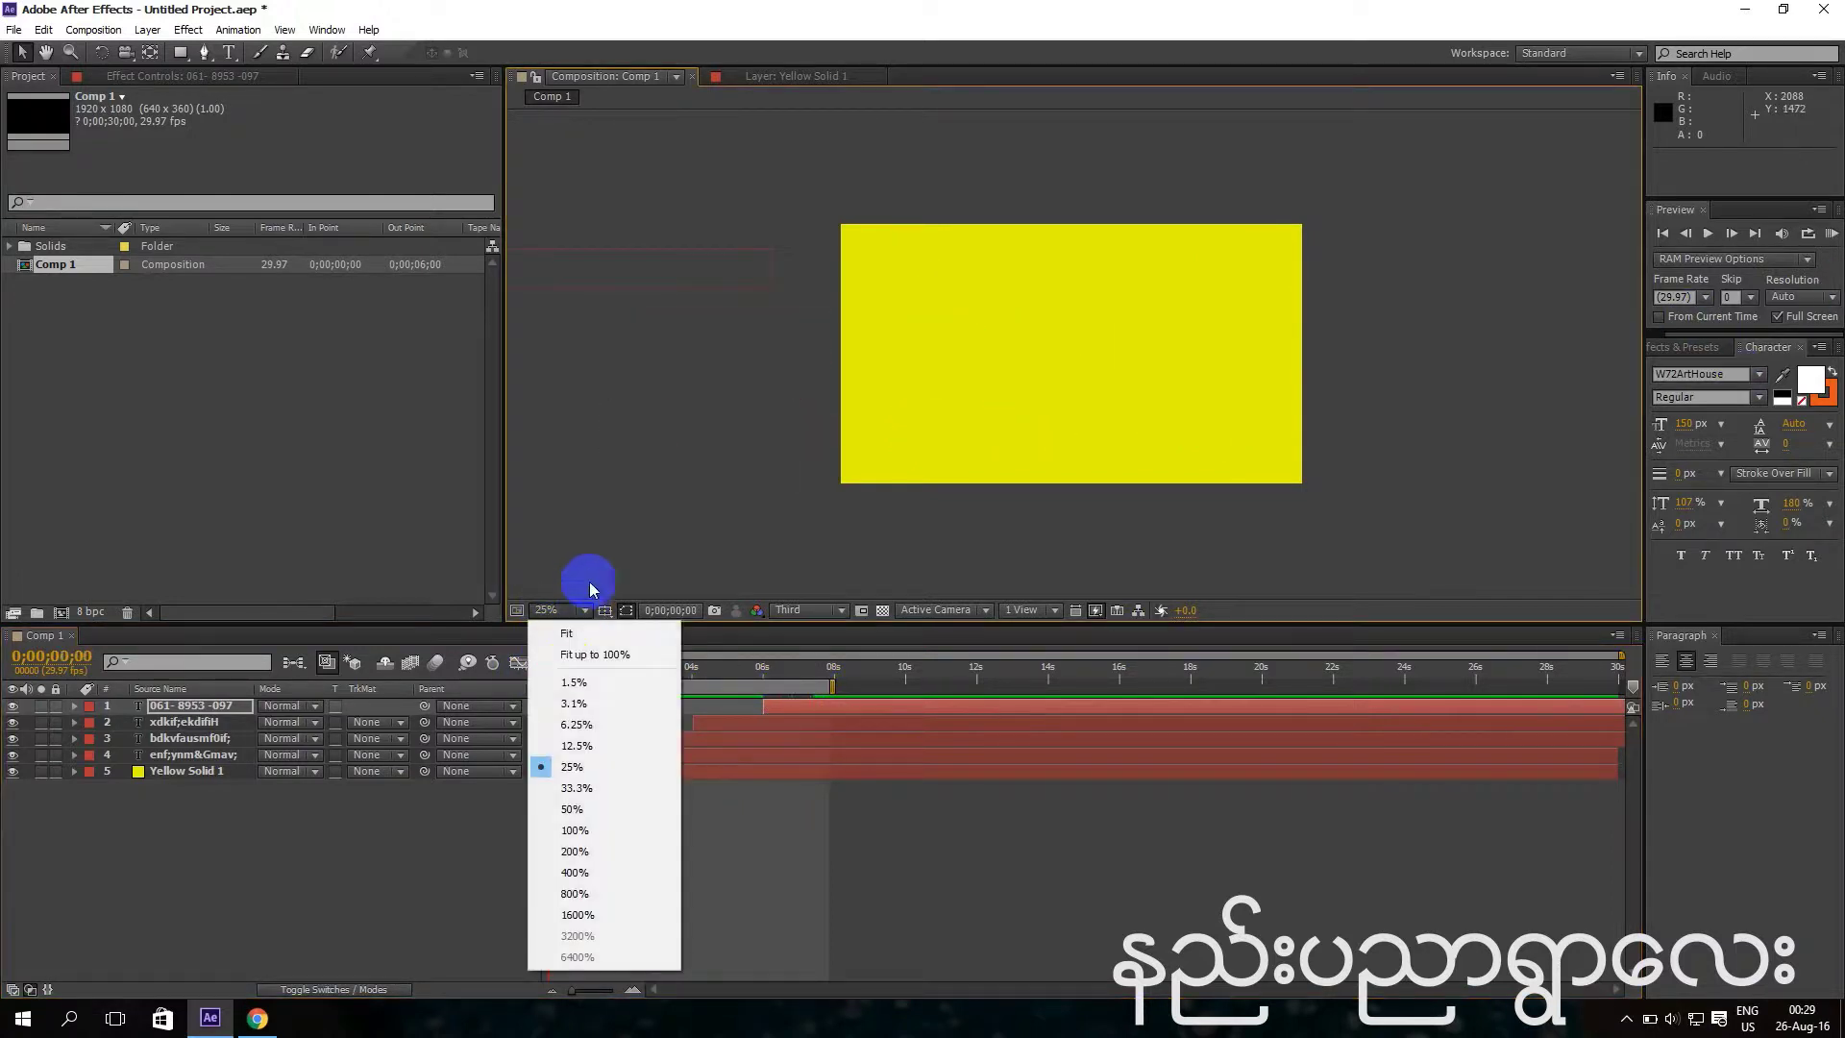
click(574, 657)
click(1831, 234)
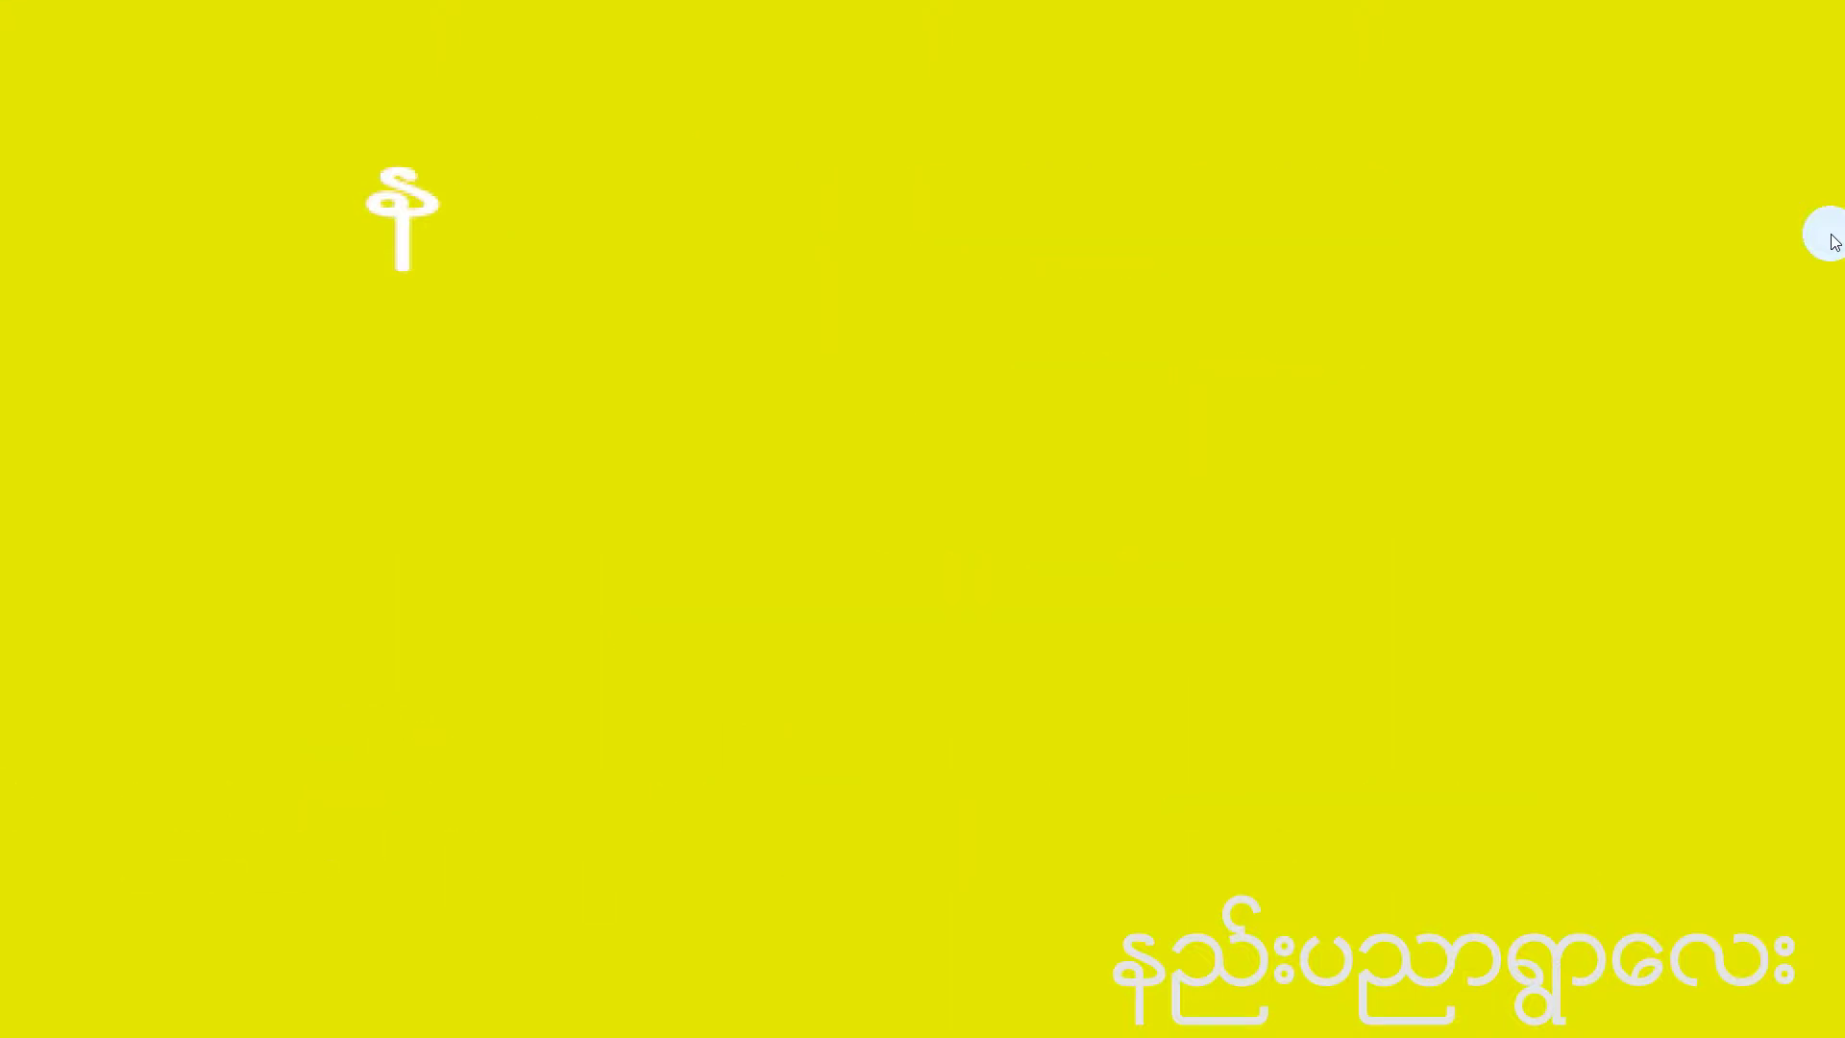
click(1833, 240)
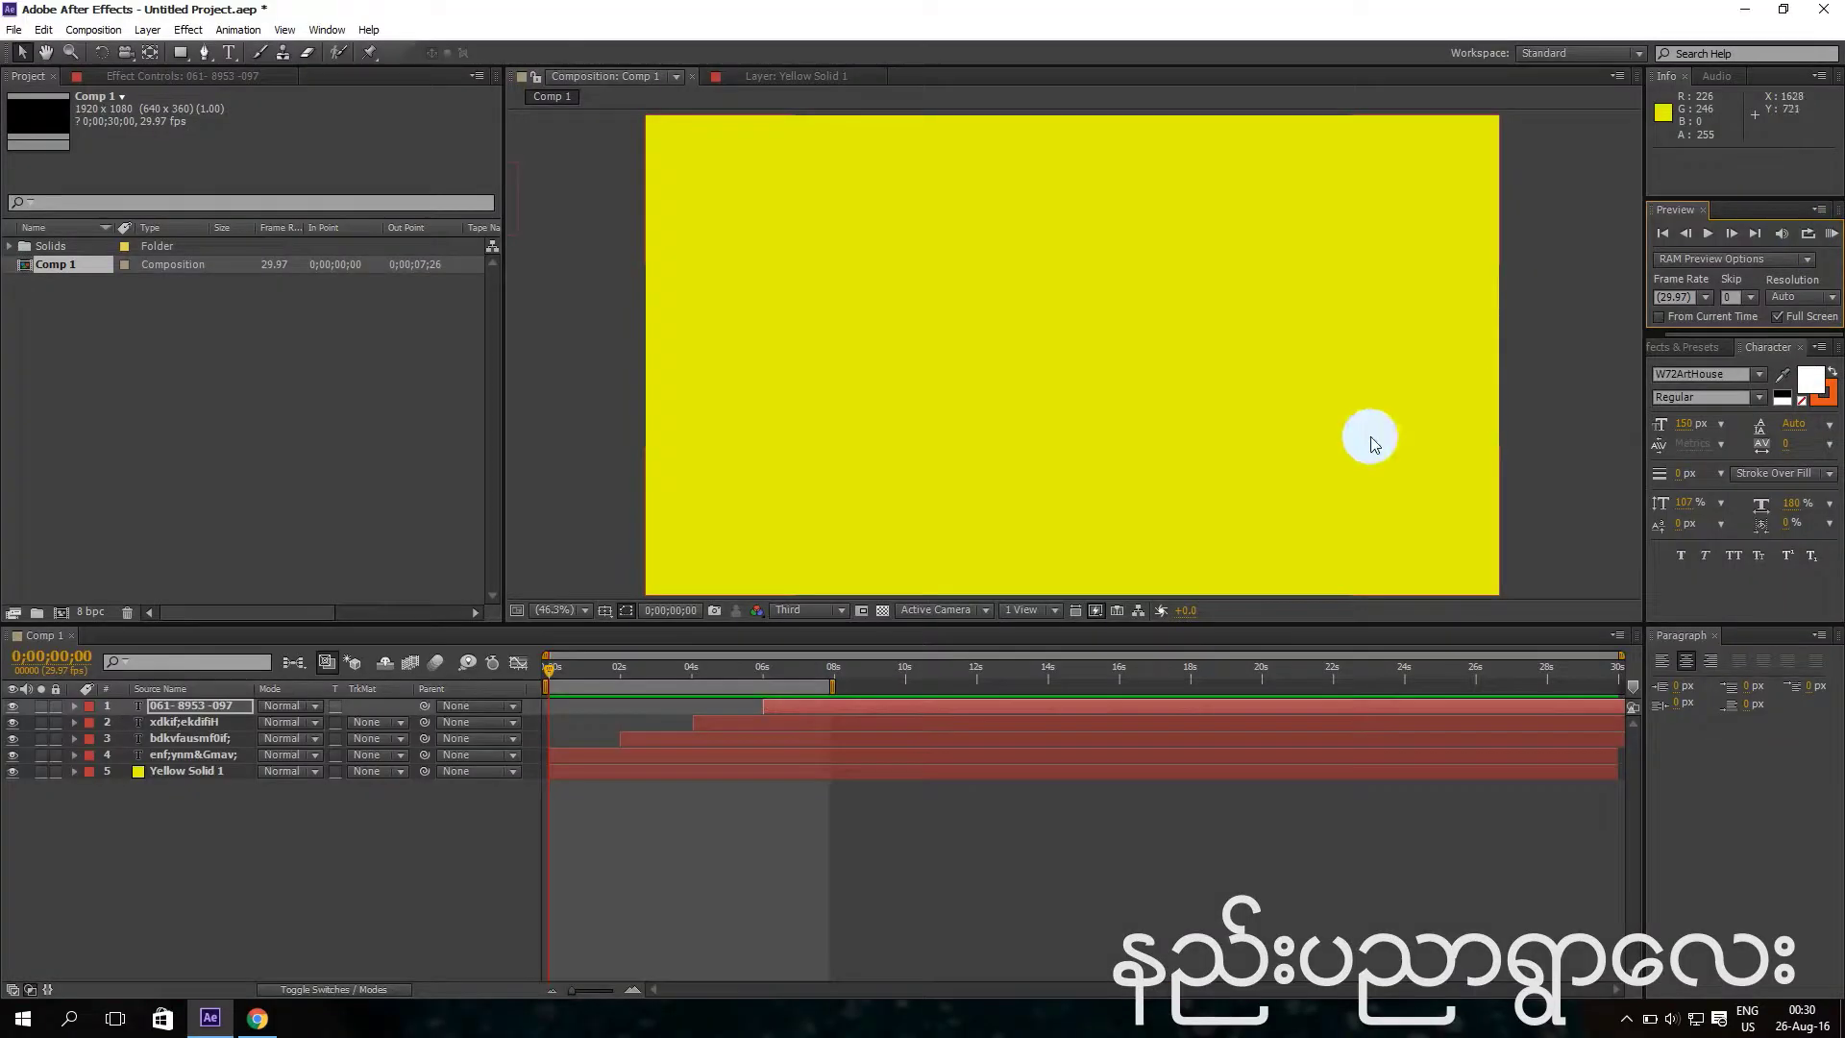
Delete the yellow solid background layer.
click(138, 831)
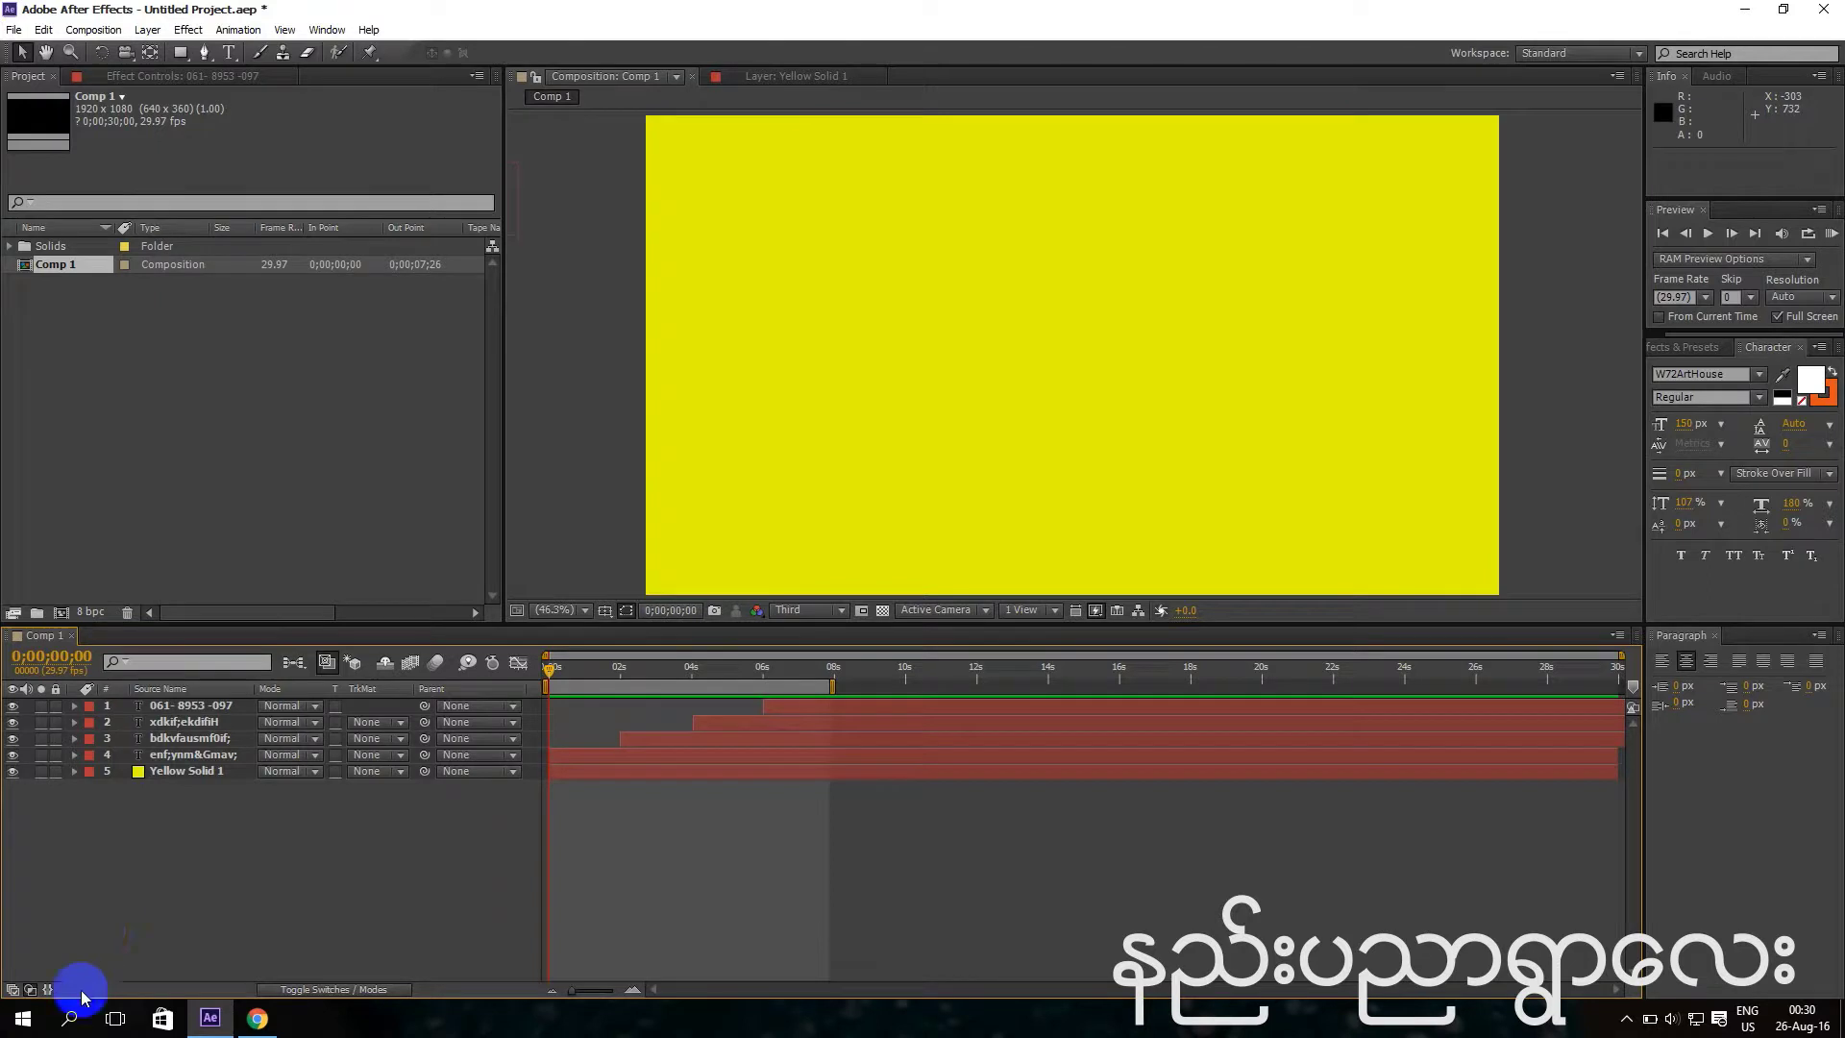
click(199, 771)
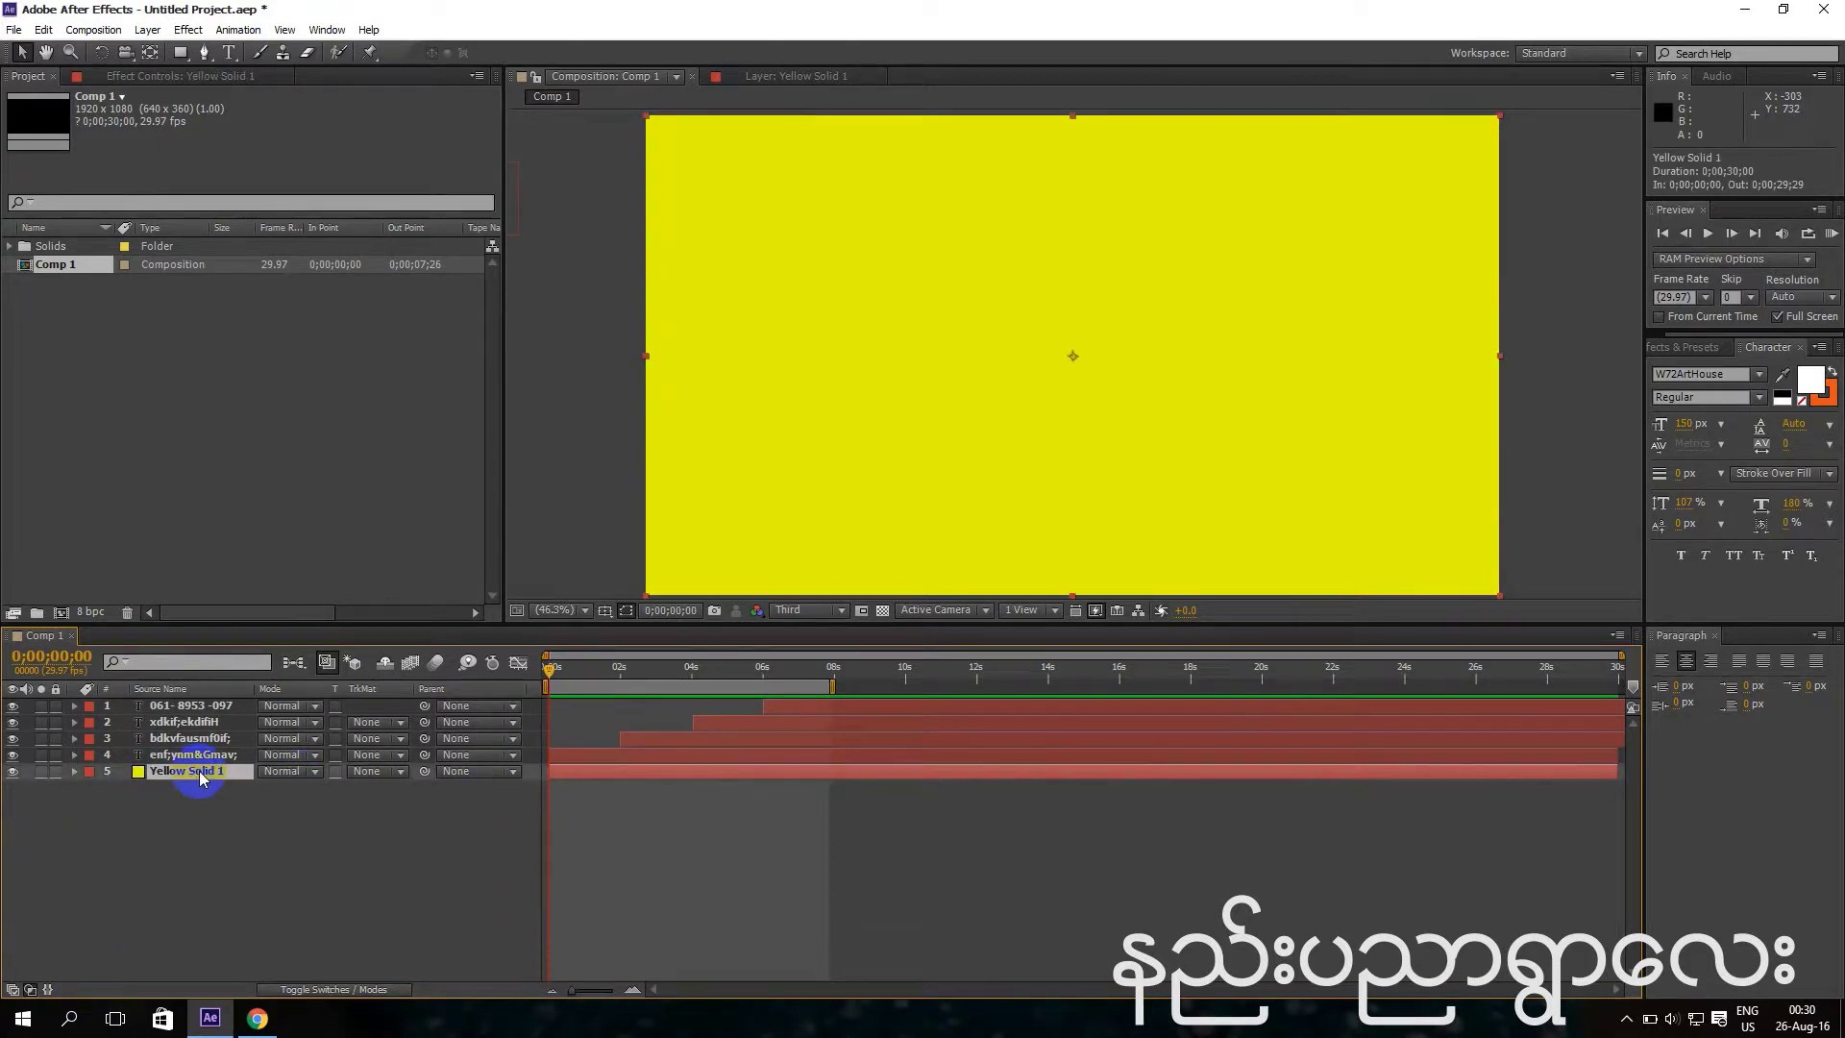
key(Delete)
Create a 1920 x 1080 deep blue solid with color 000244 and place it beneath all the text layers.
right_click(156, 825)
mouse_move(334, 632)
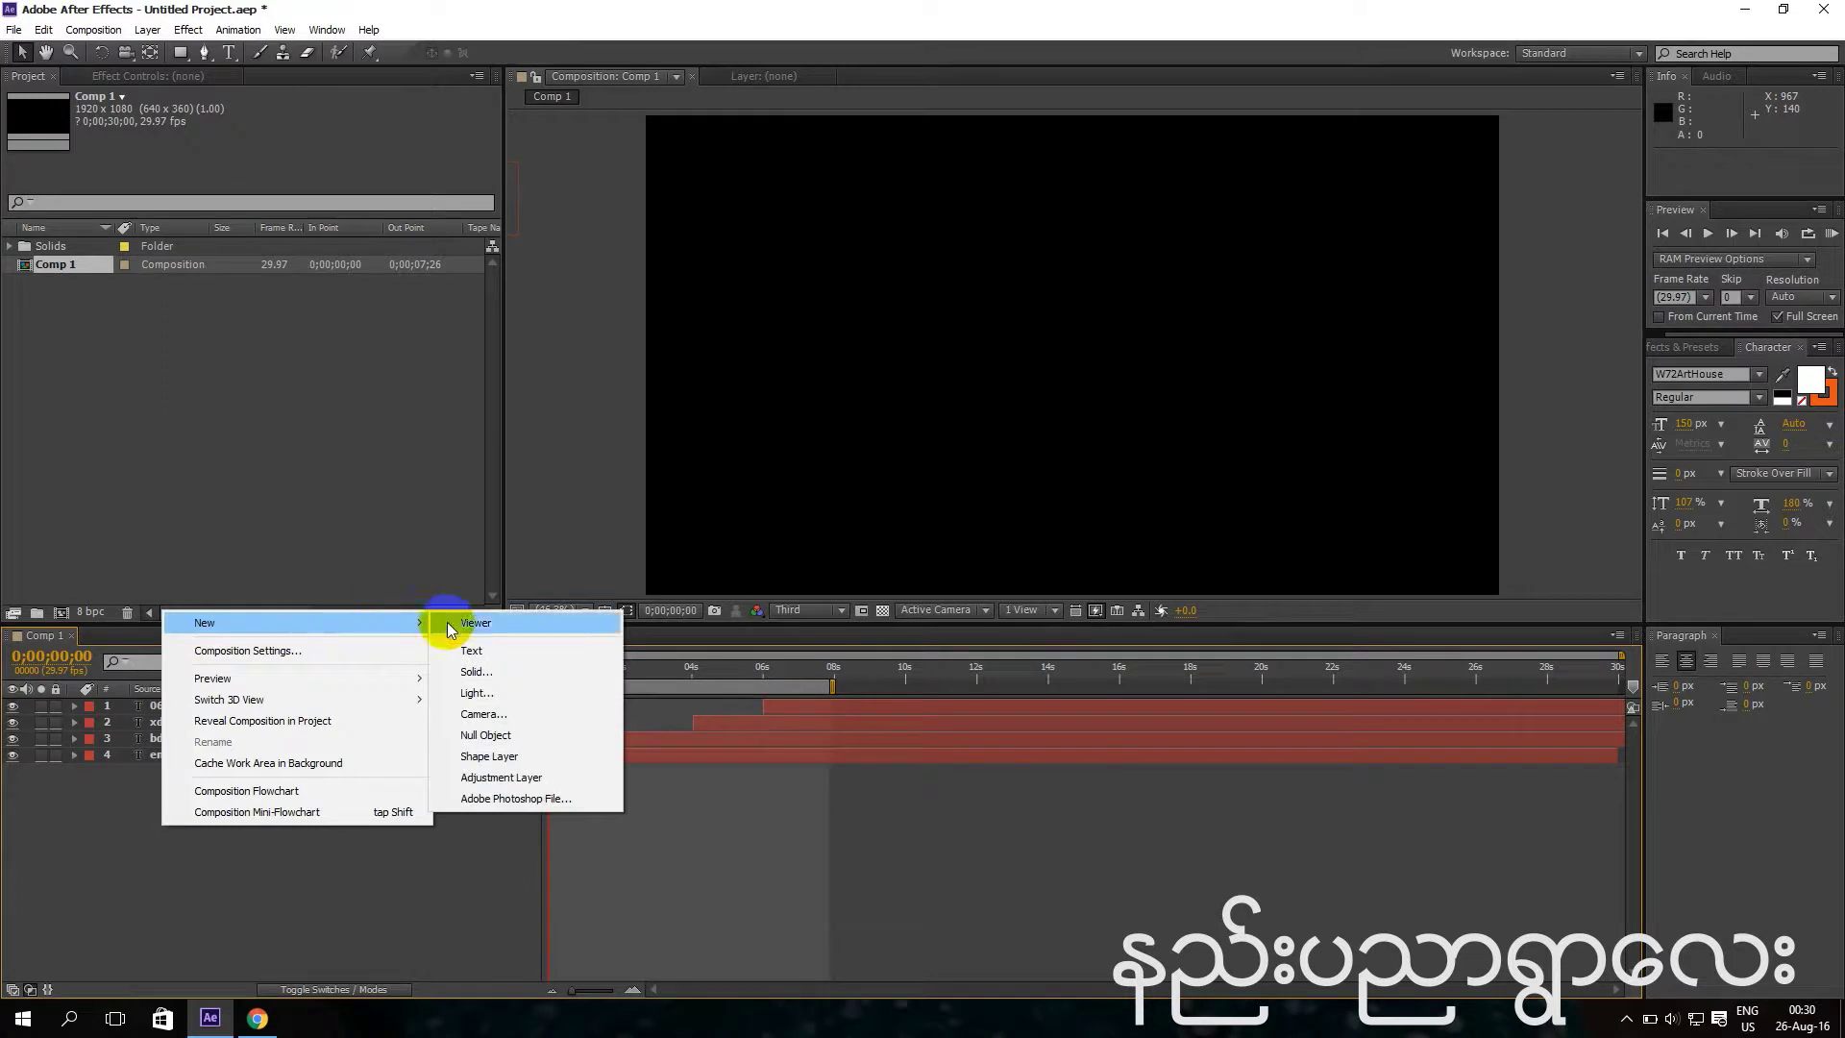
click(492, 671)
drag(1007, 320, 1237, 243)
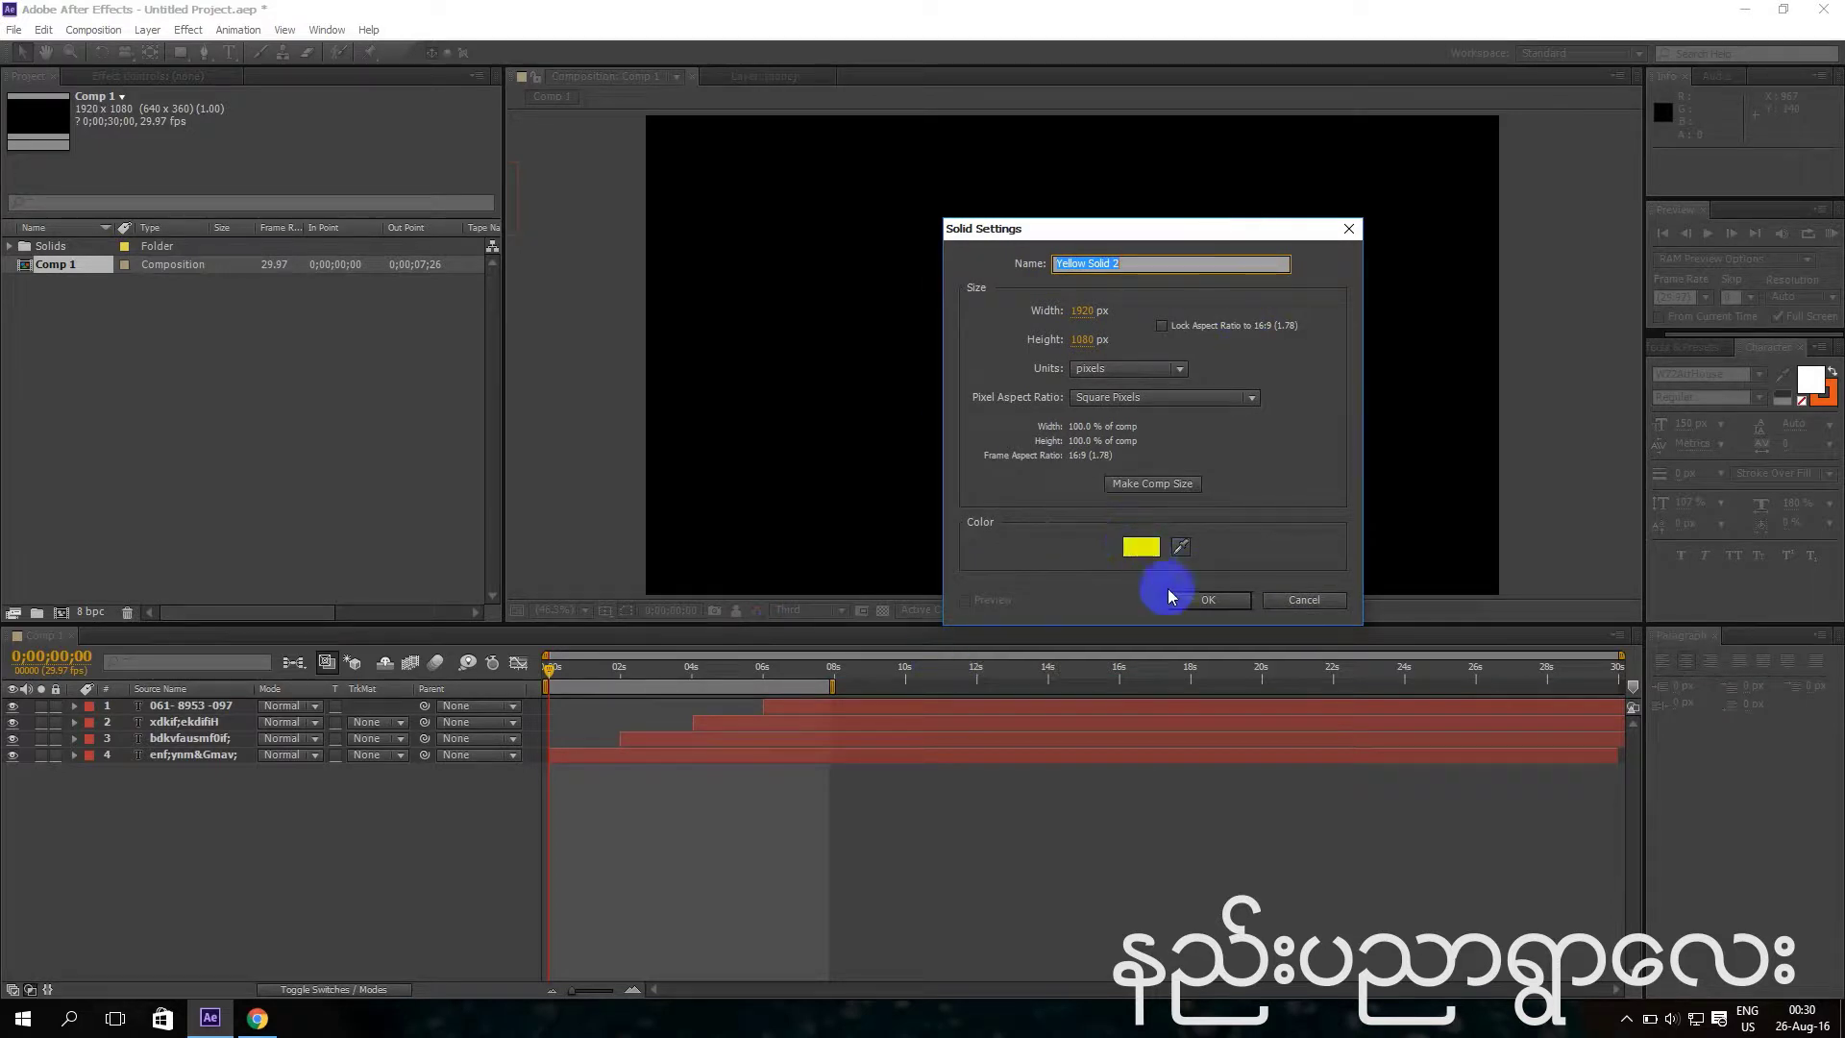
click(1141, 547)
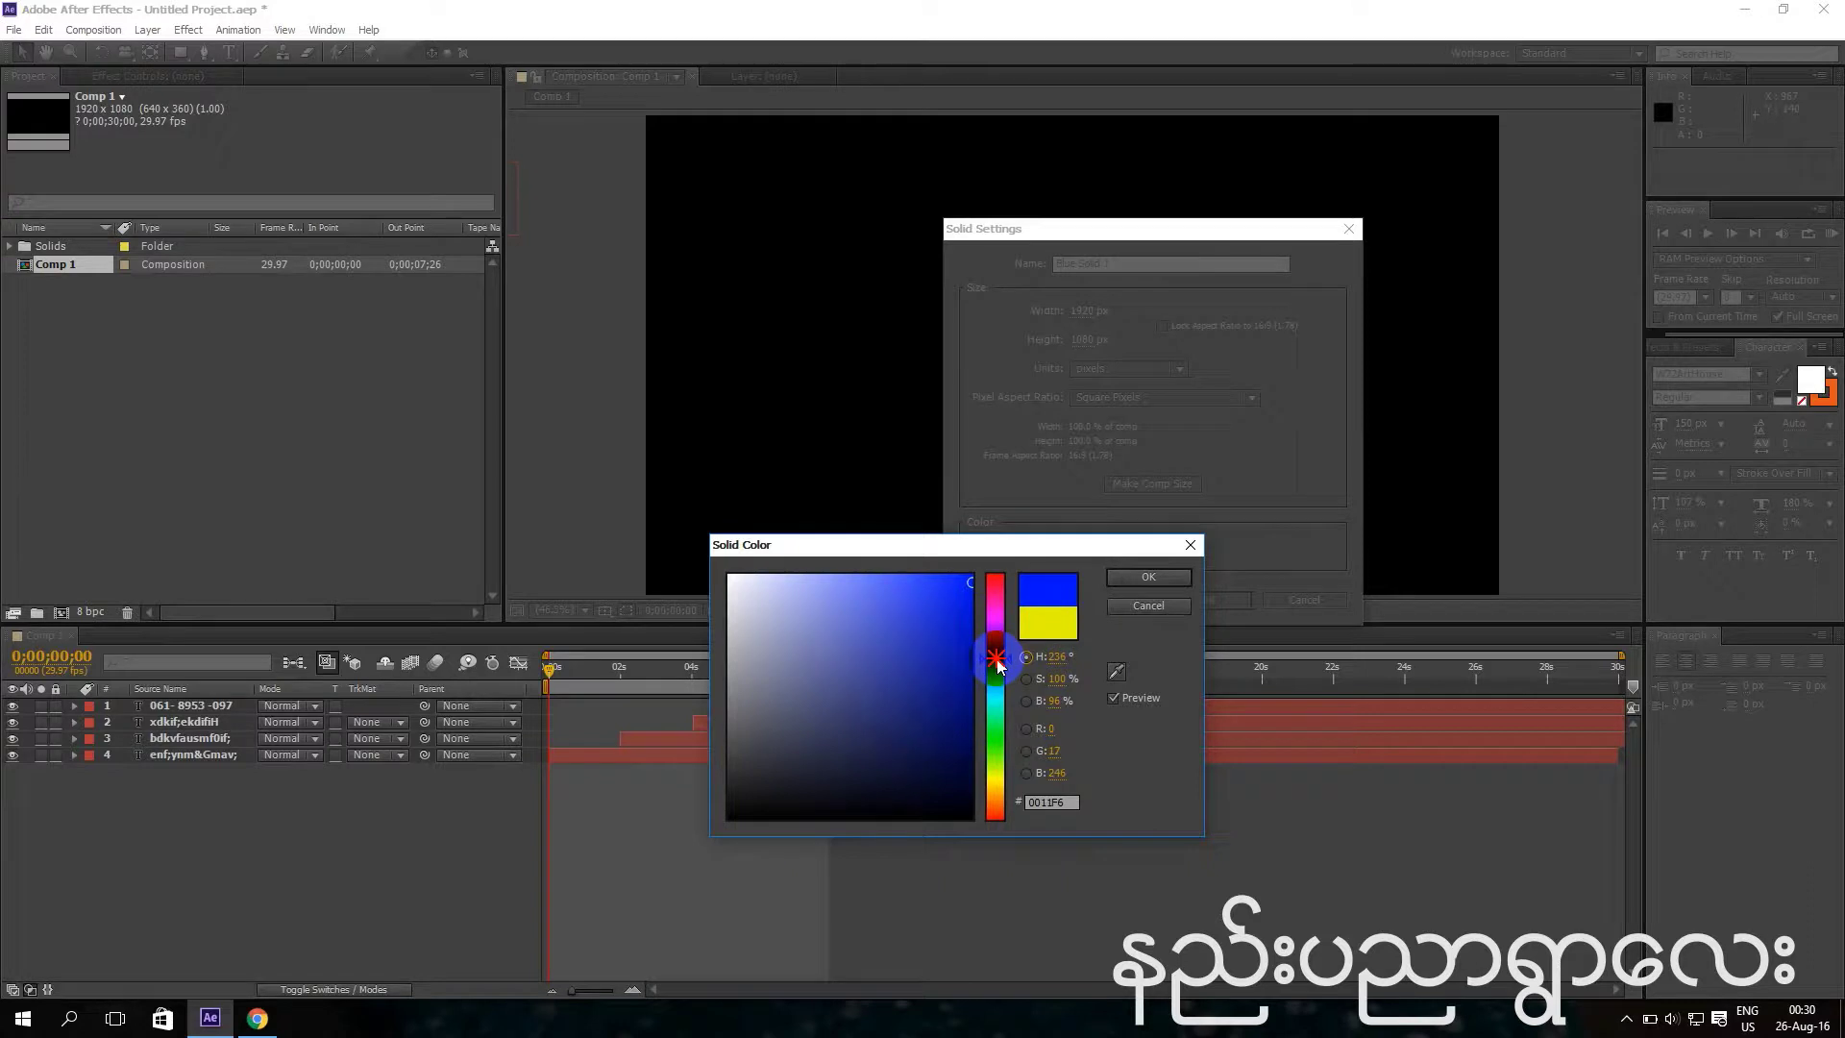
drag(948, 706, 967, 748)
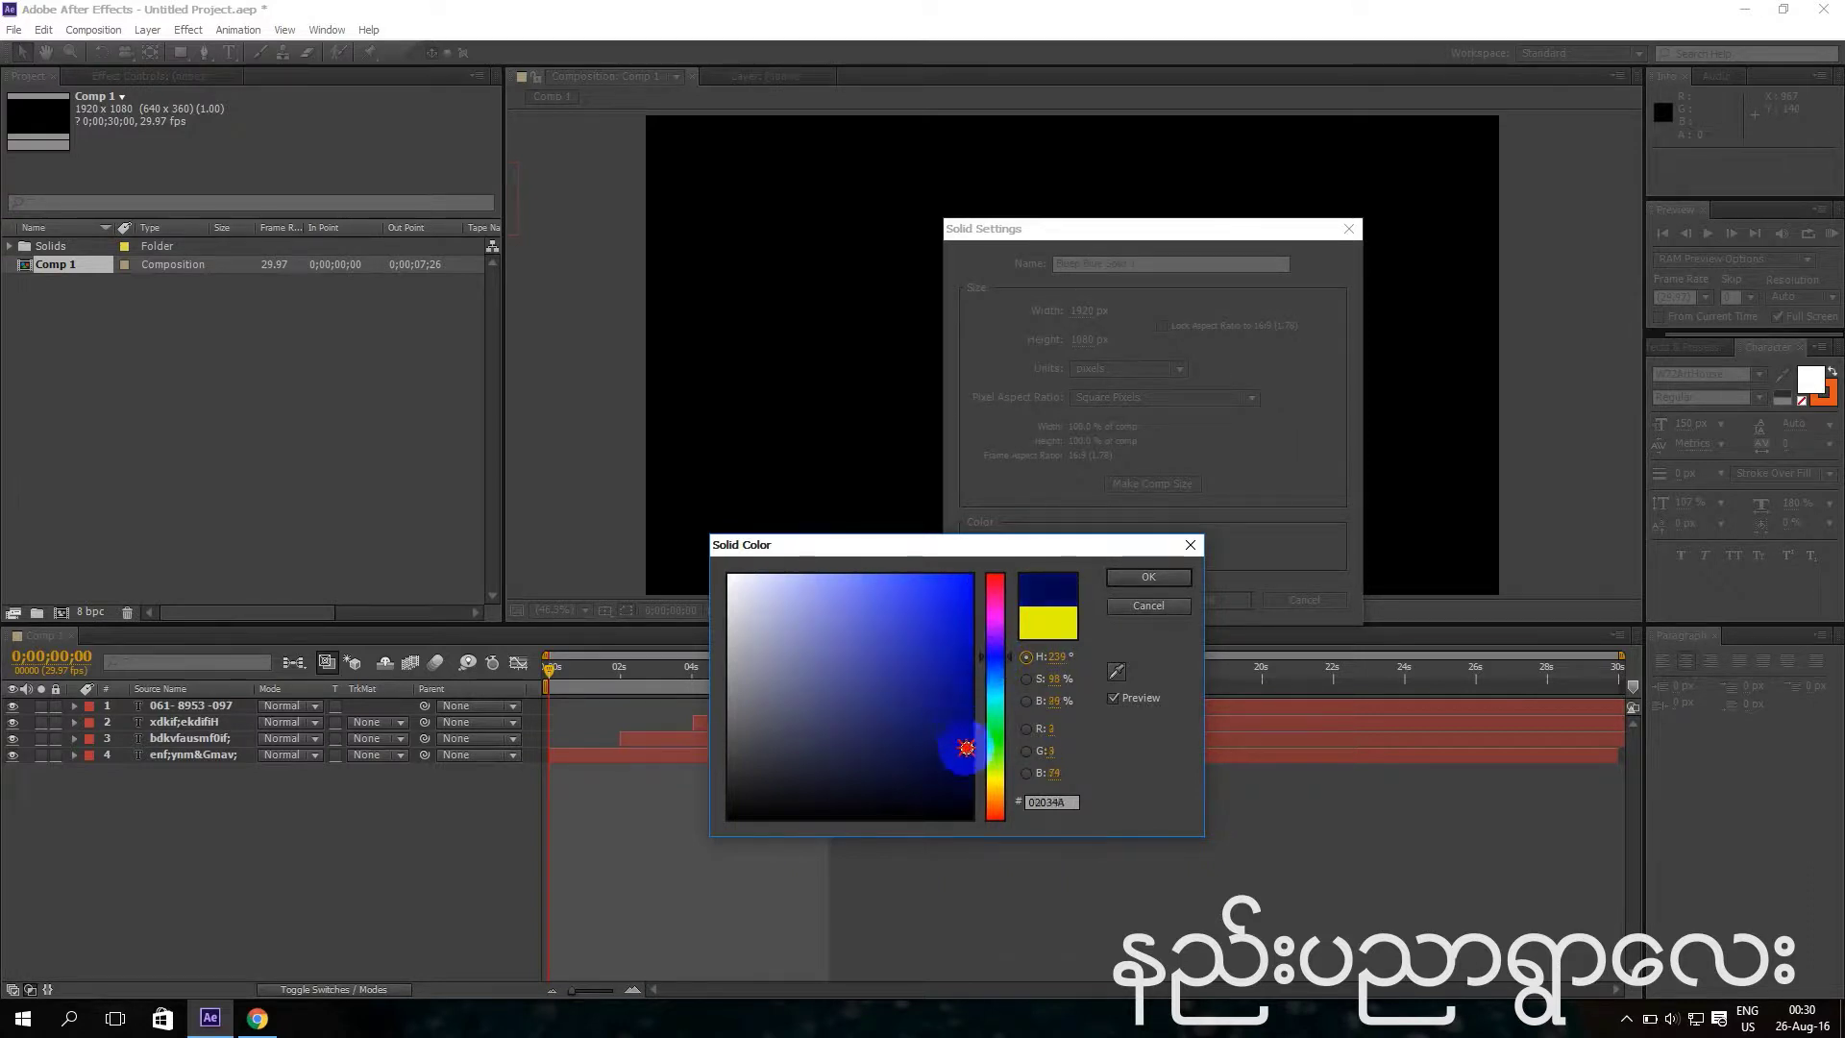
click(951, 747)
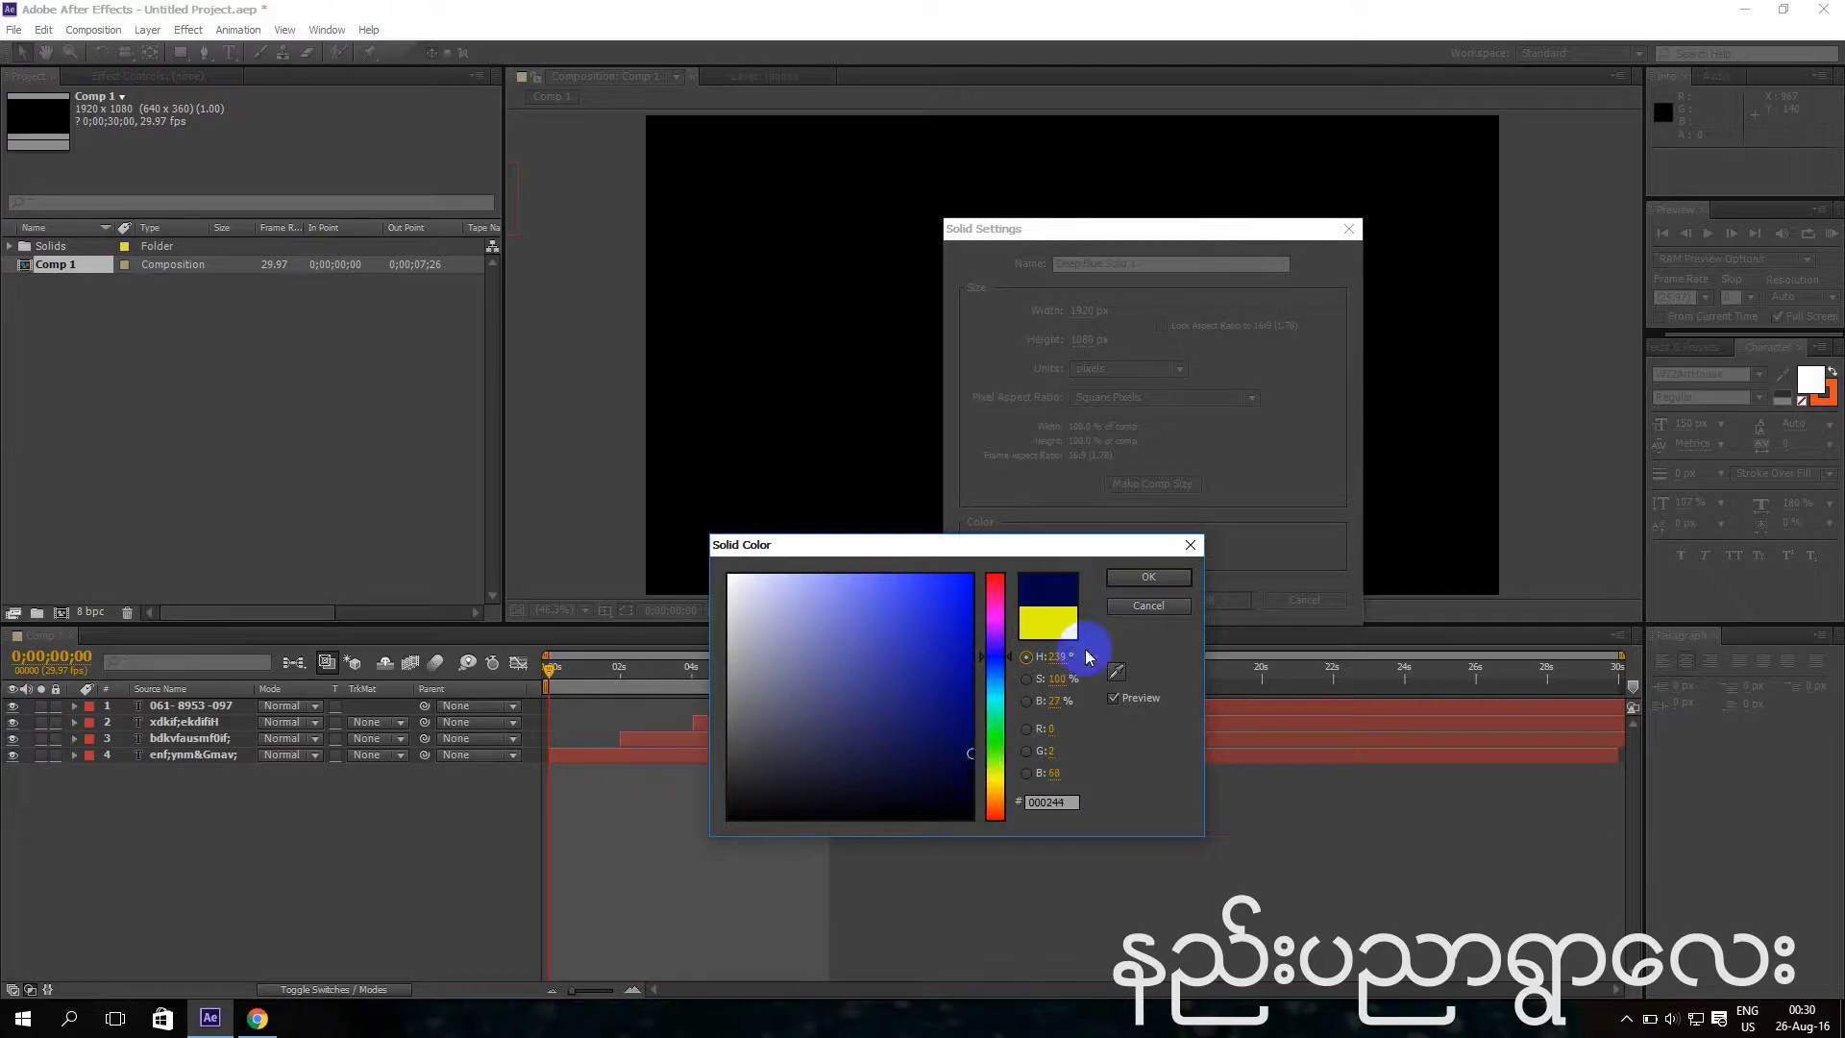
click(1148, 577)
click(1205, 600)
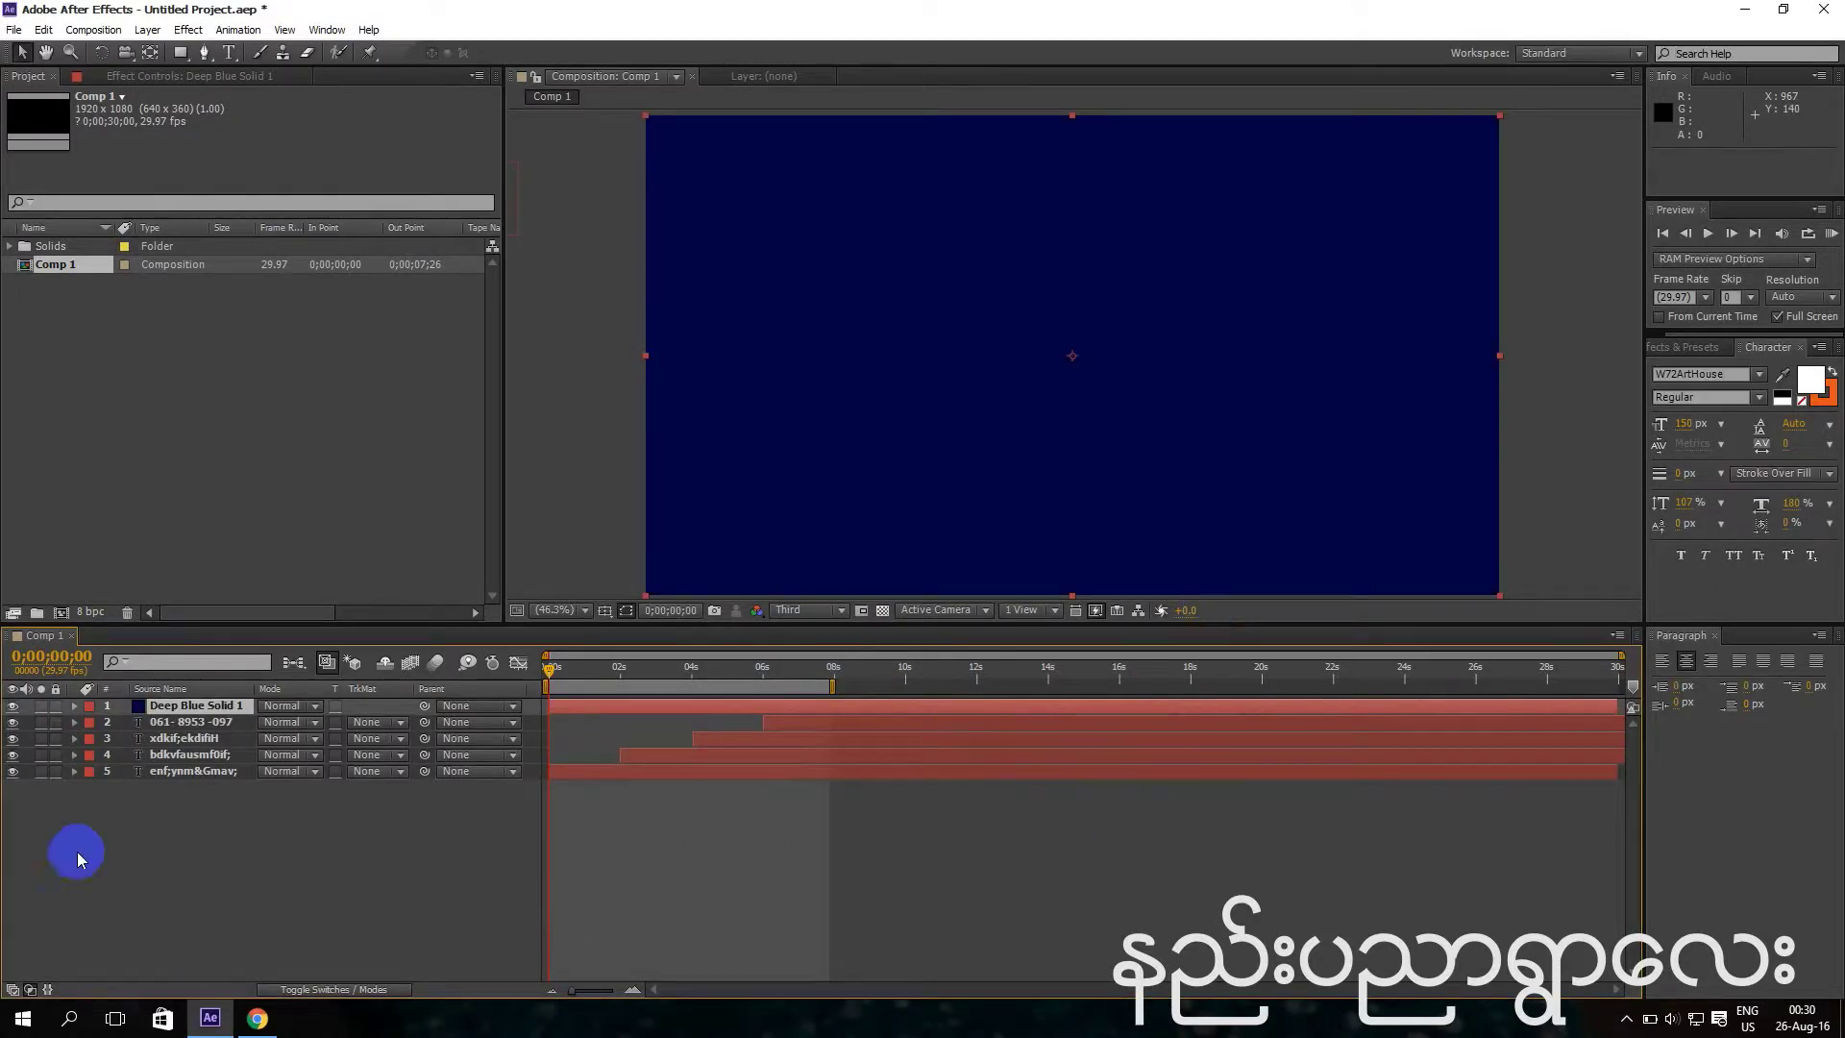
drag(213, 720, 214, 822)
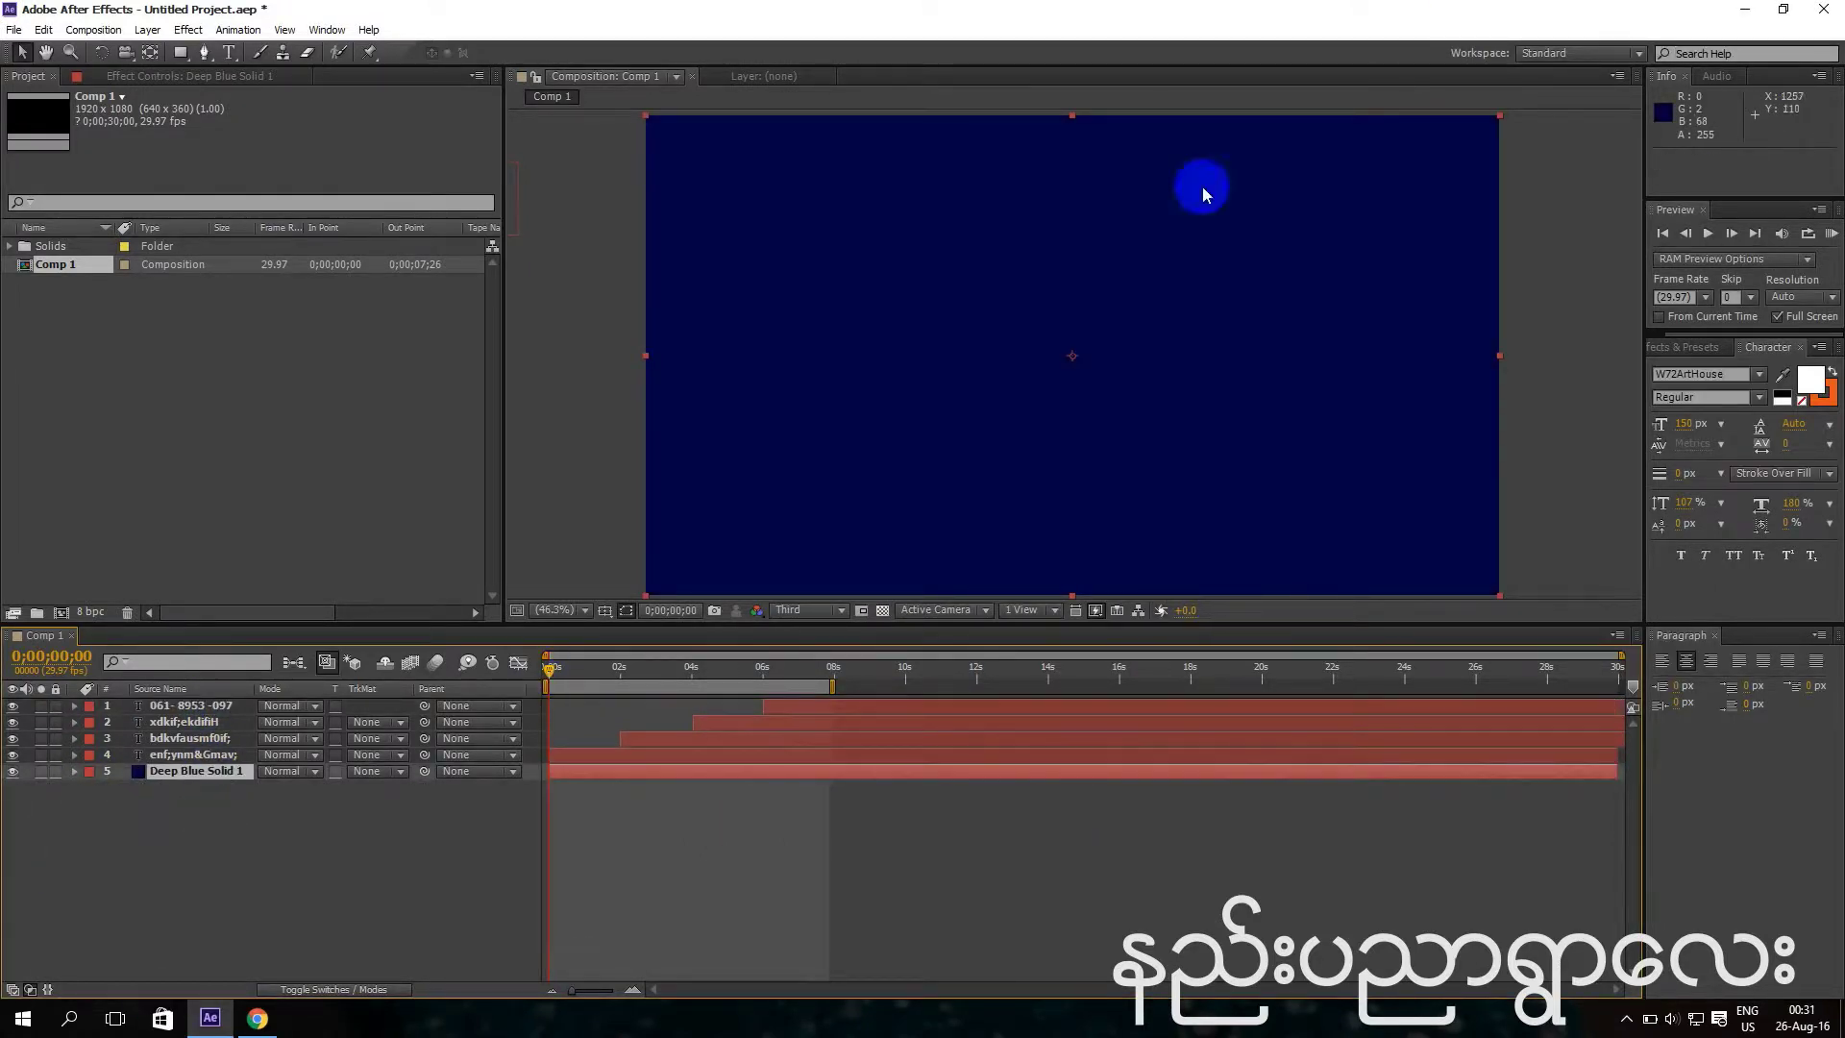
Play the title animation over the deep blue background from the start as a full-screen RAM preview.
click(592, 682)
drag(592, 684, 523, 659)
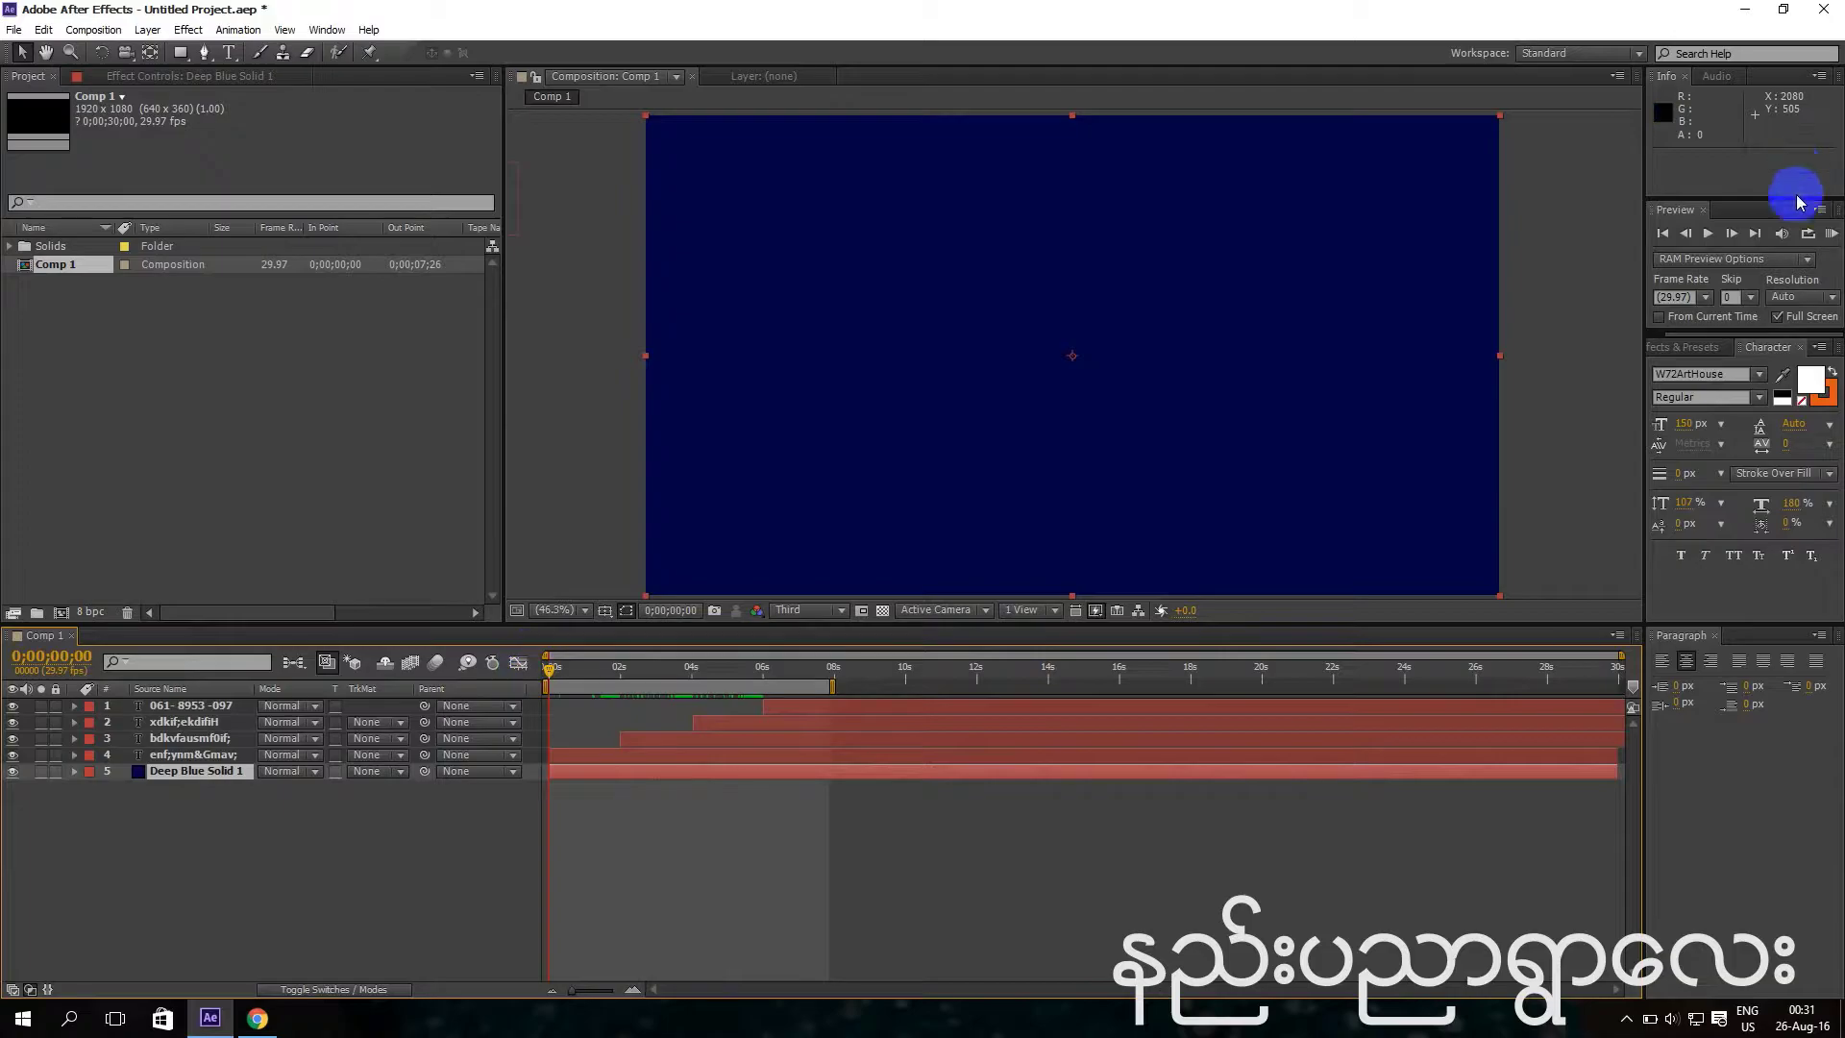
click(1830, 233)
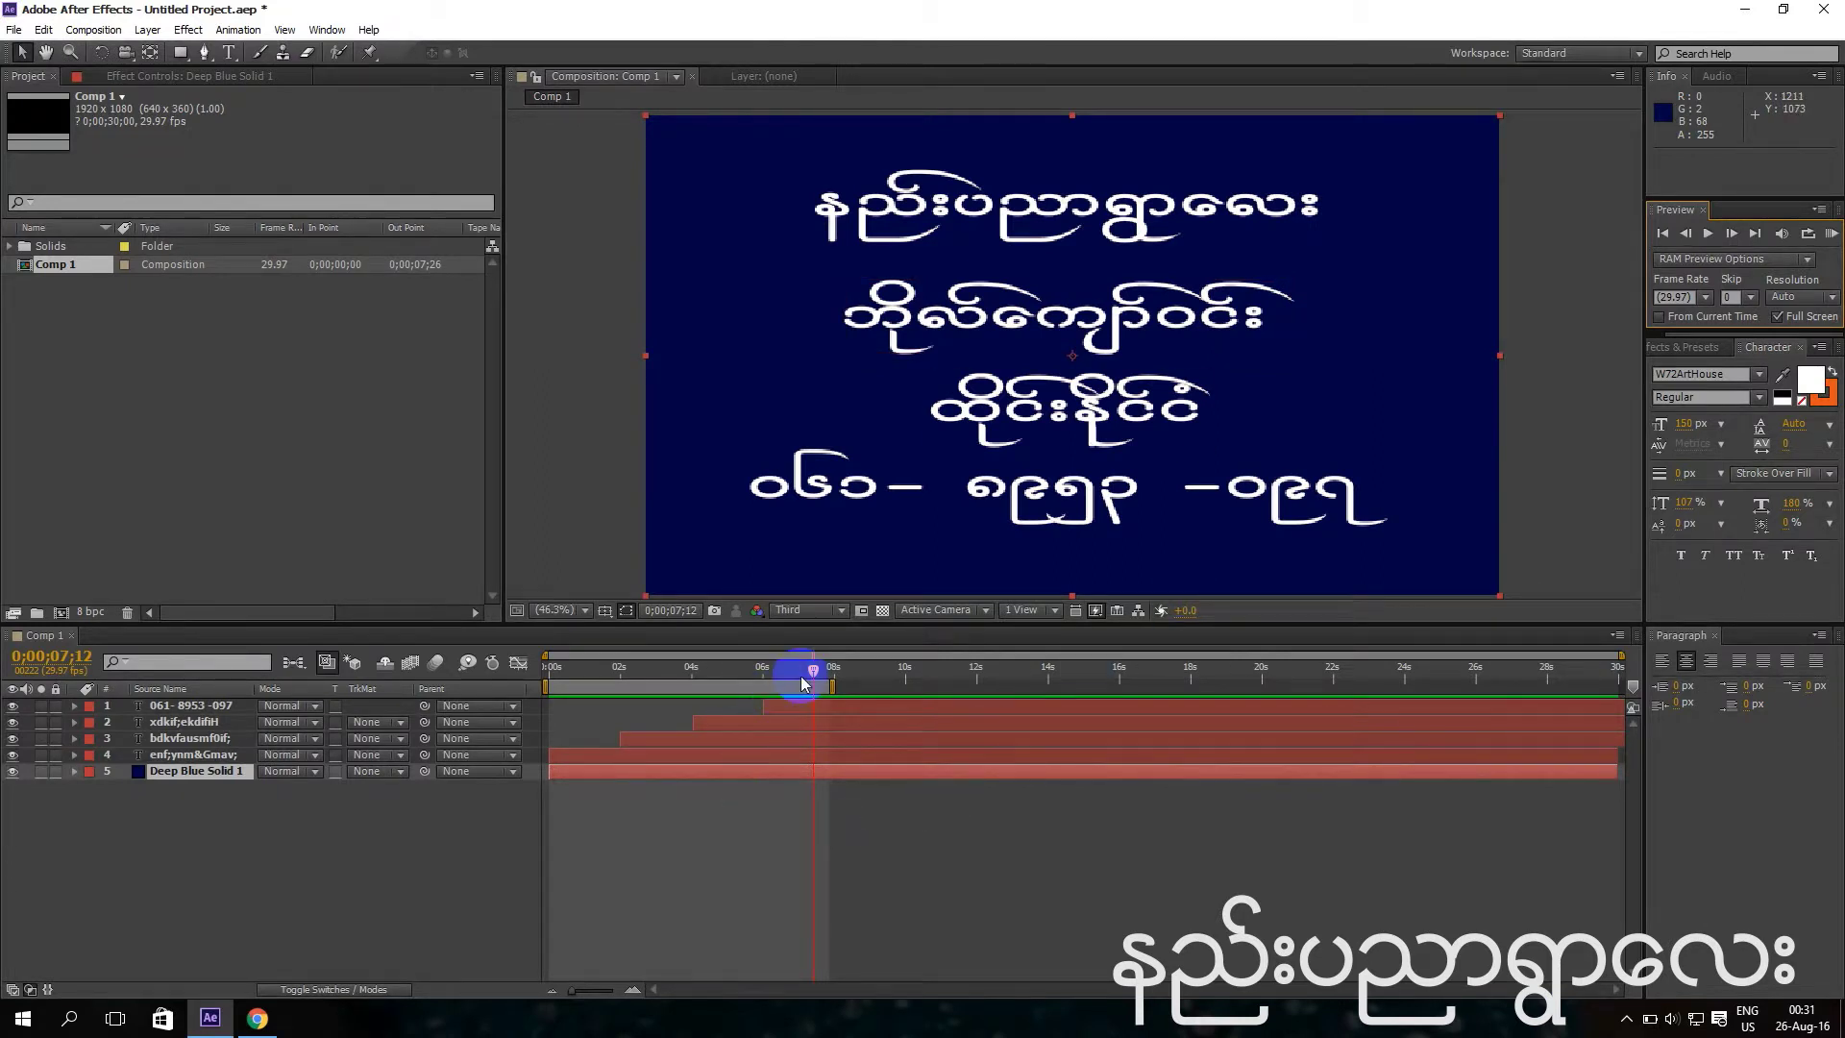
Move the current time to 0;00;07;20, add a null object above all layers and select it.
drag(827, 674, 779, 654)
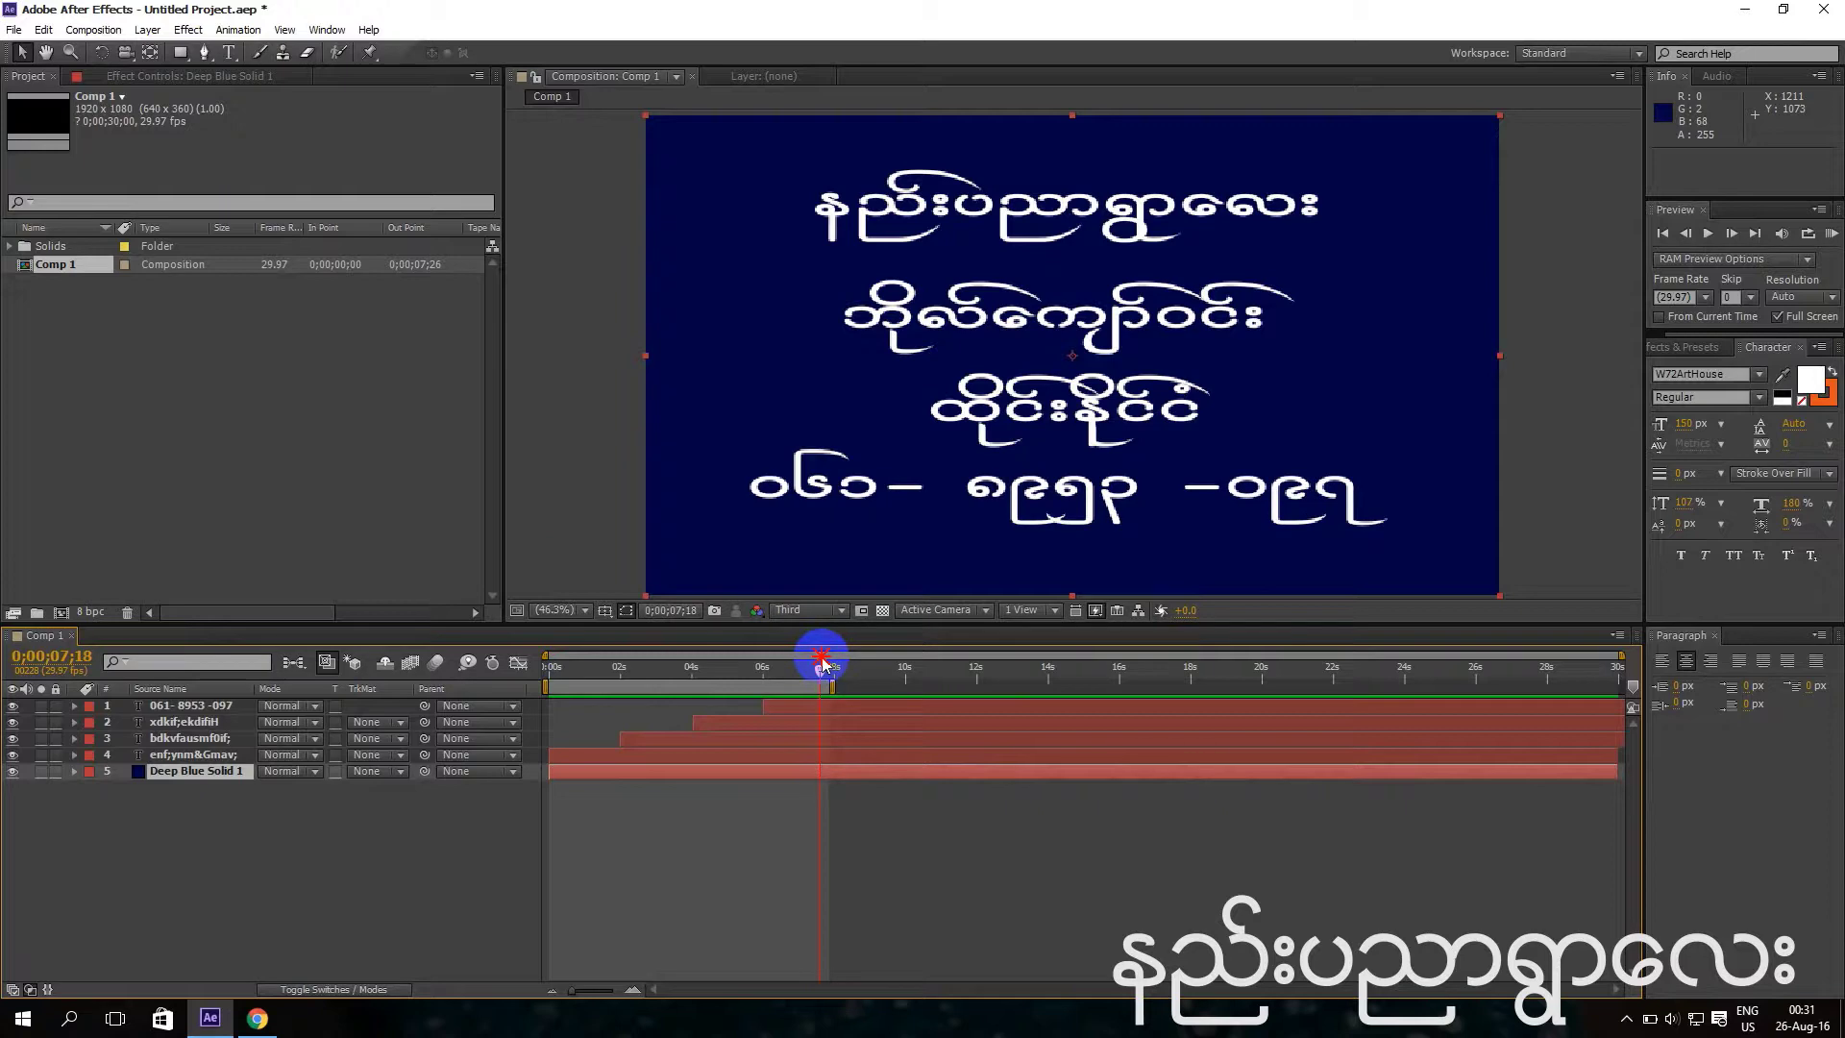
click(173, 852)
click(147, 29)
mouse_move(337, 52)
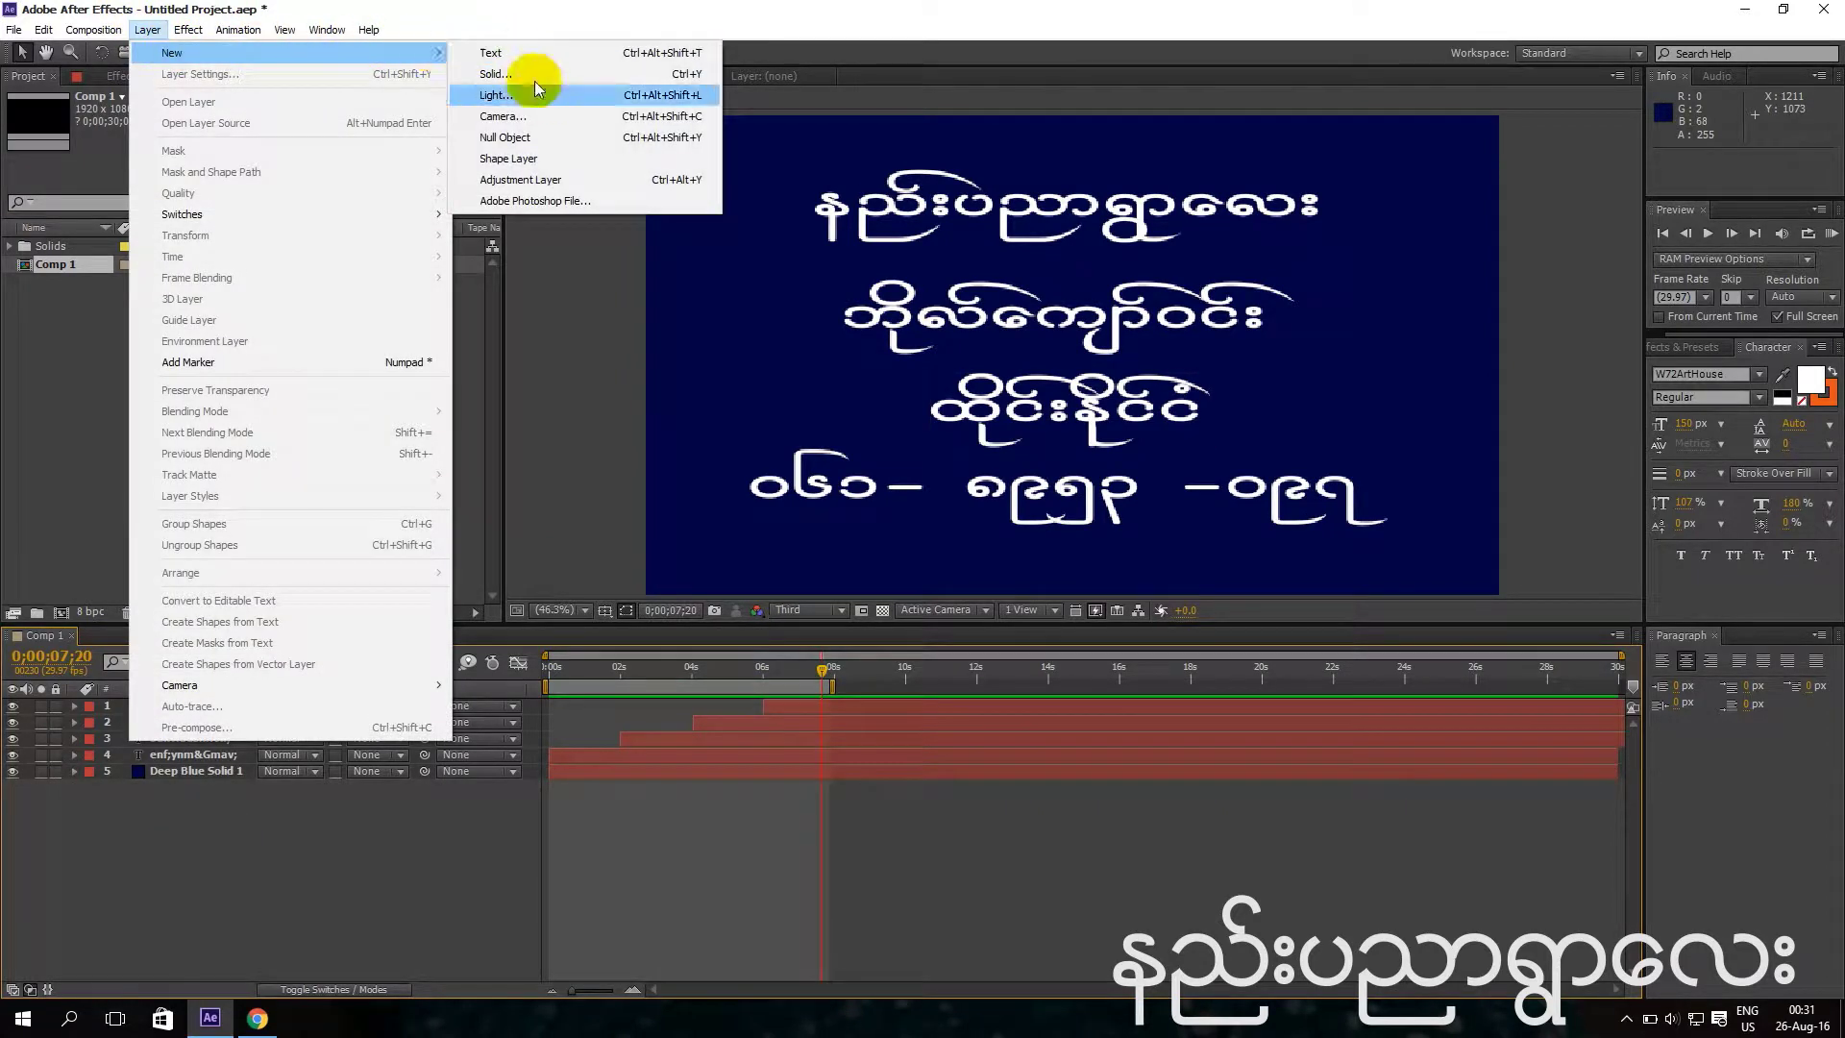
click(514, 138)
click(173, 703)
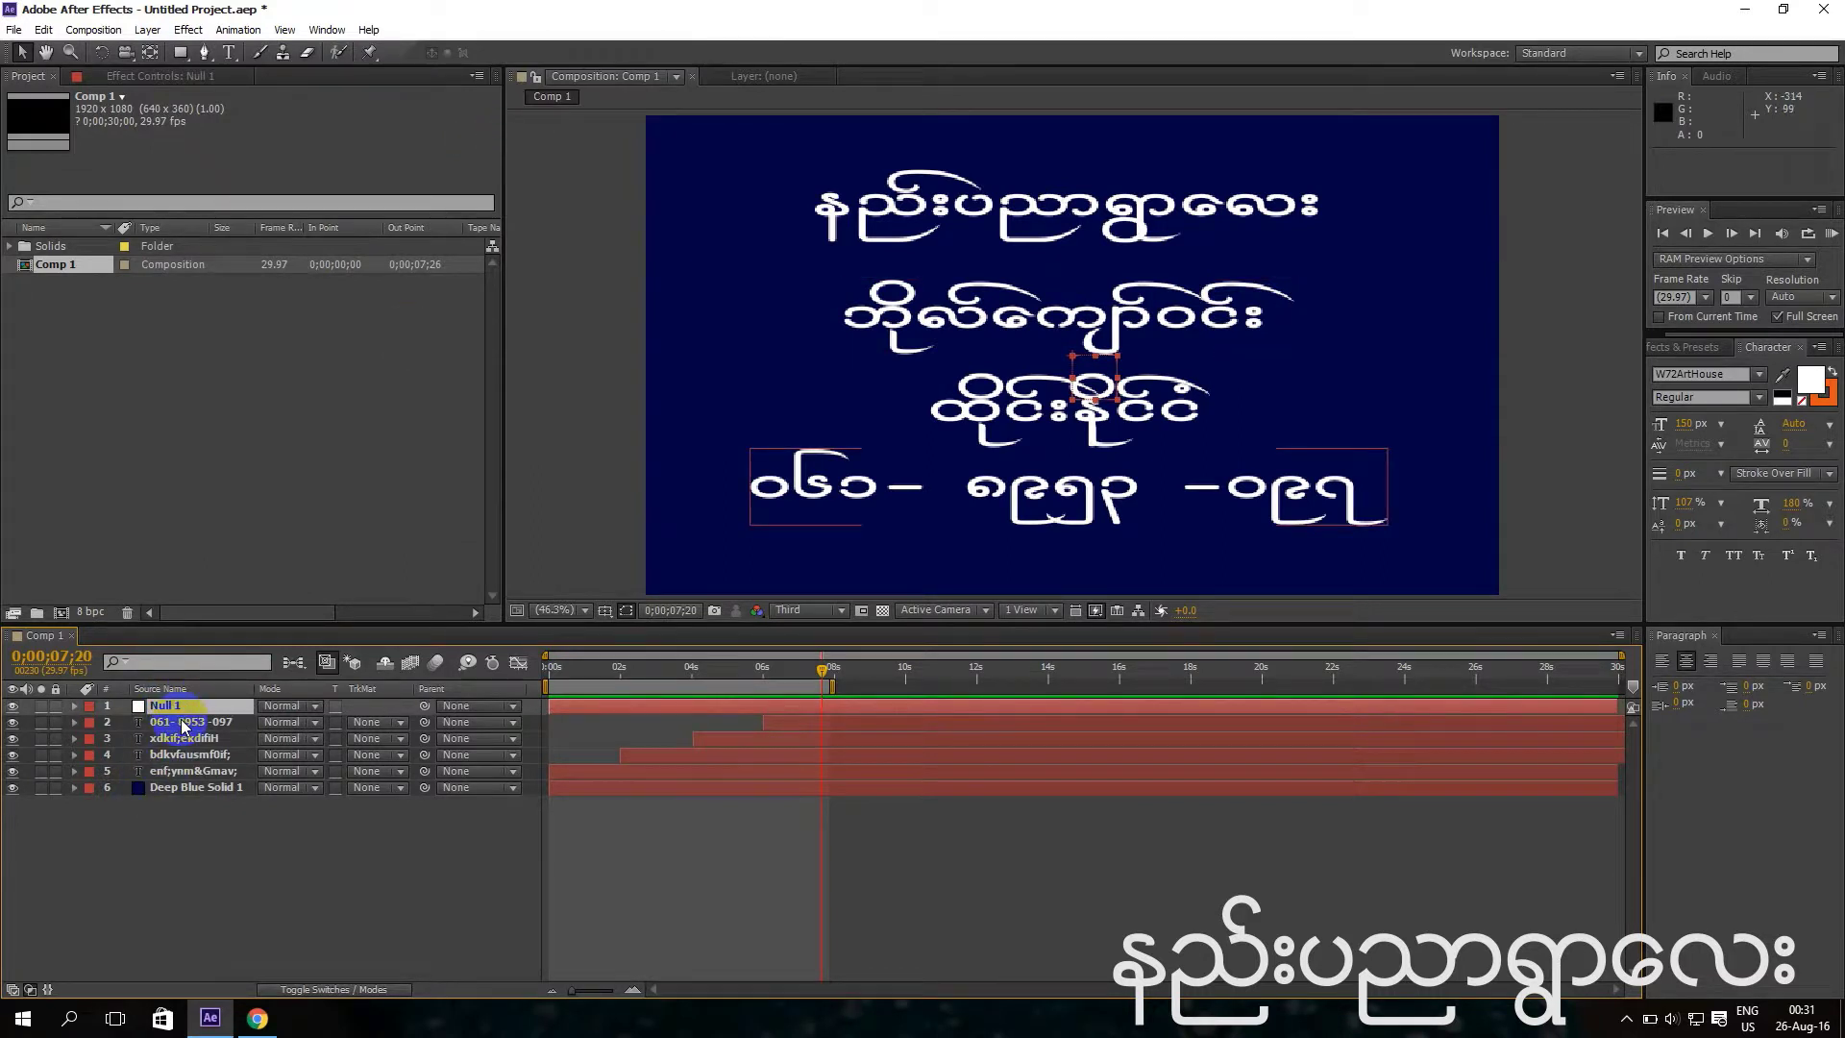
click(1092, 409)
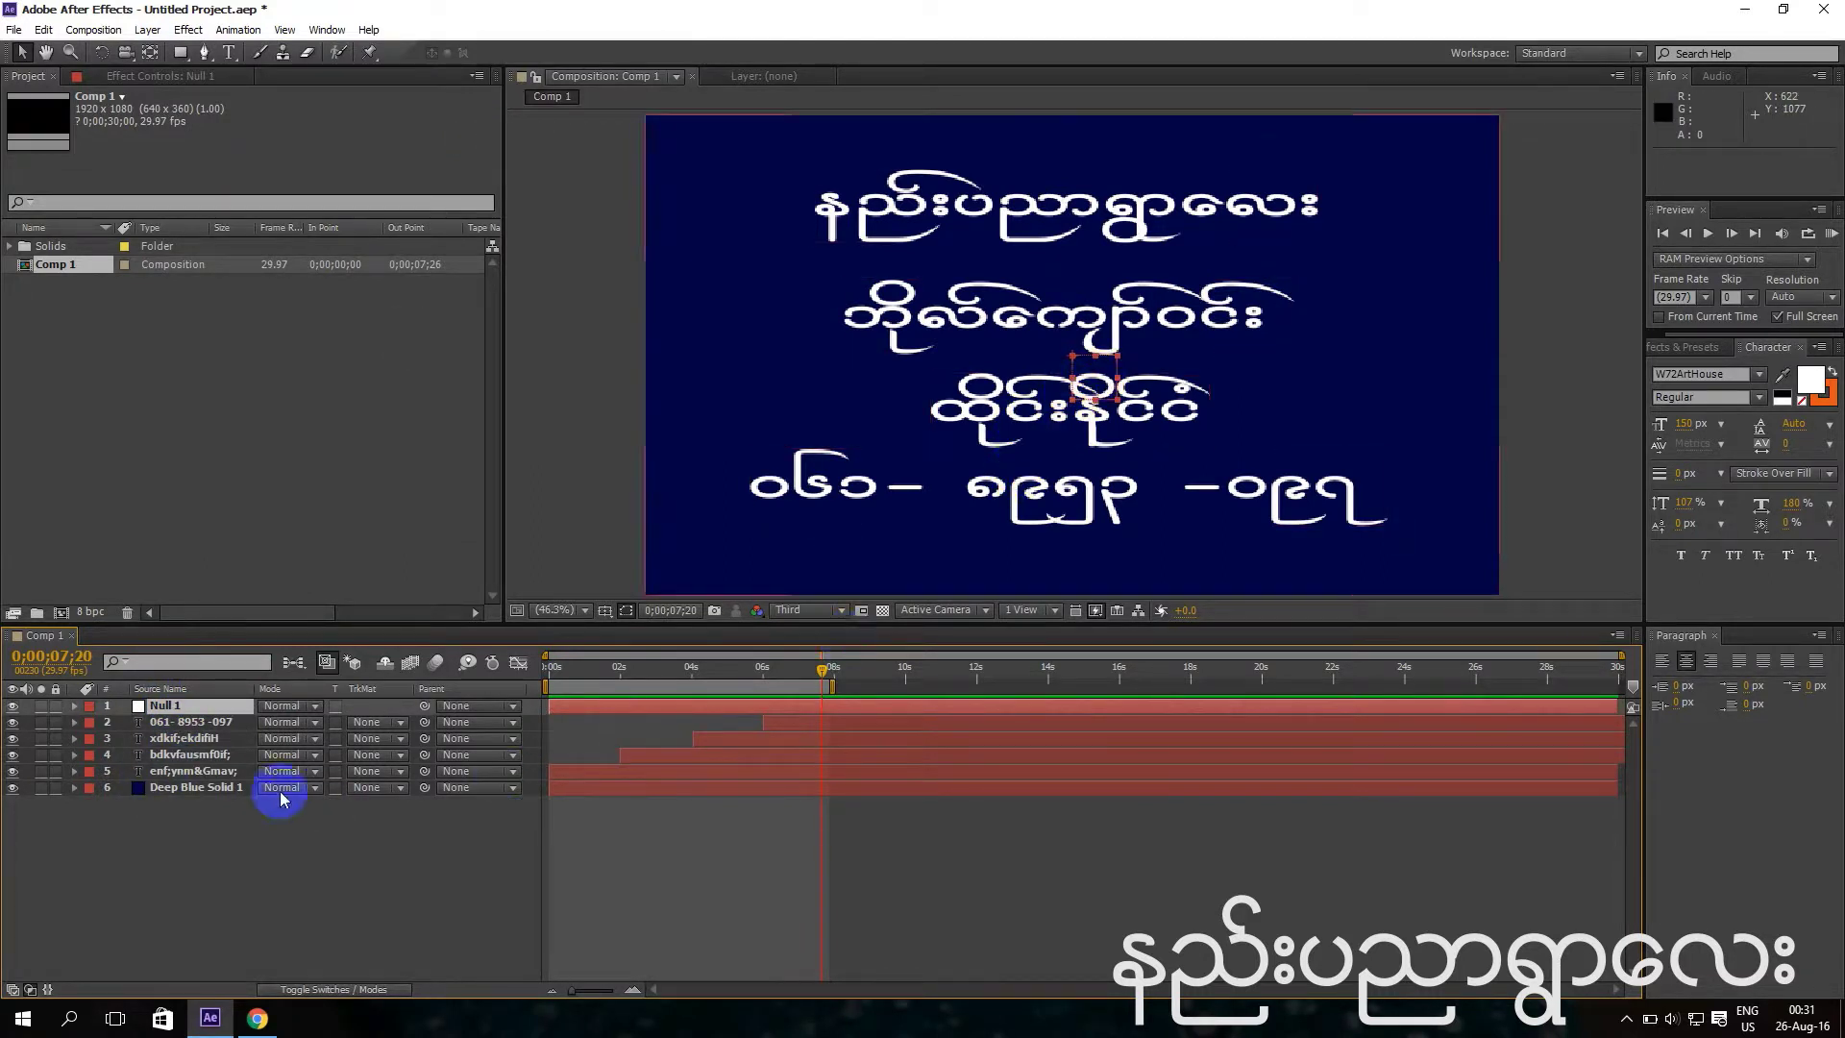
Parent the four text layers to the Null 1 layer.
click(176, 725)
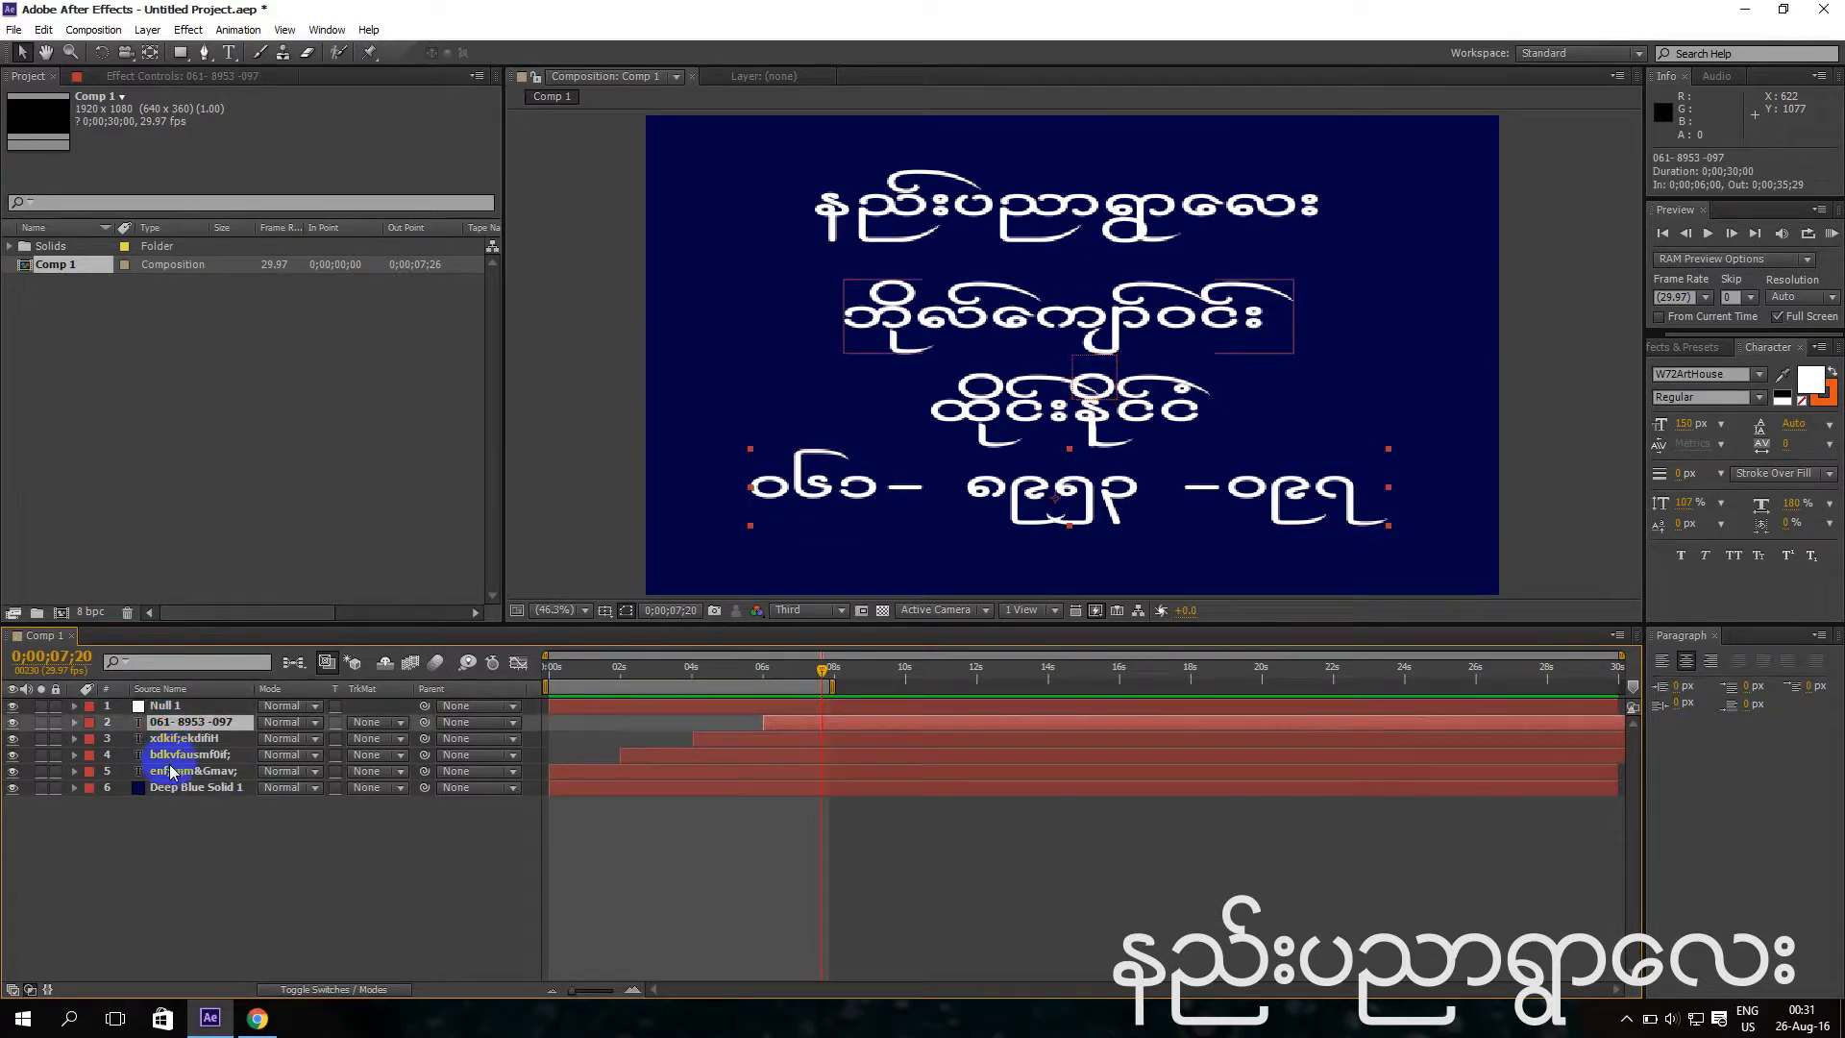
shift+click(171, 770)
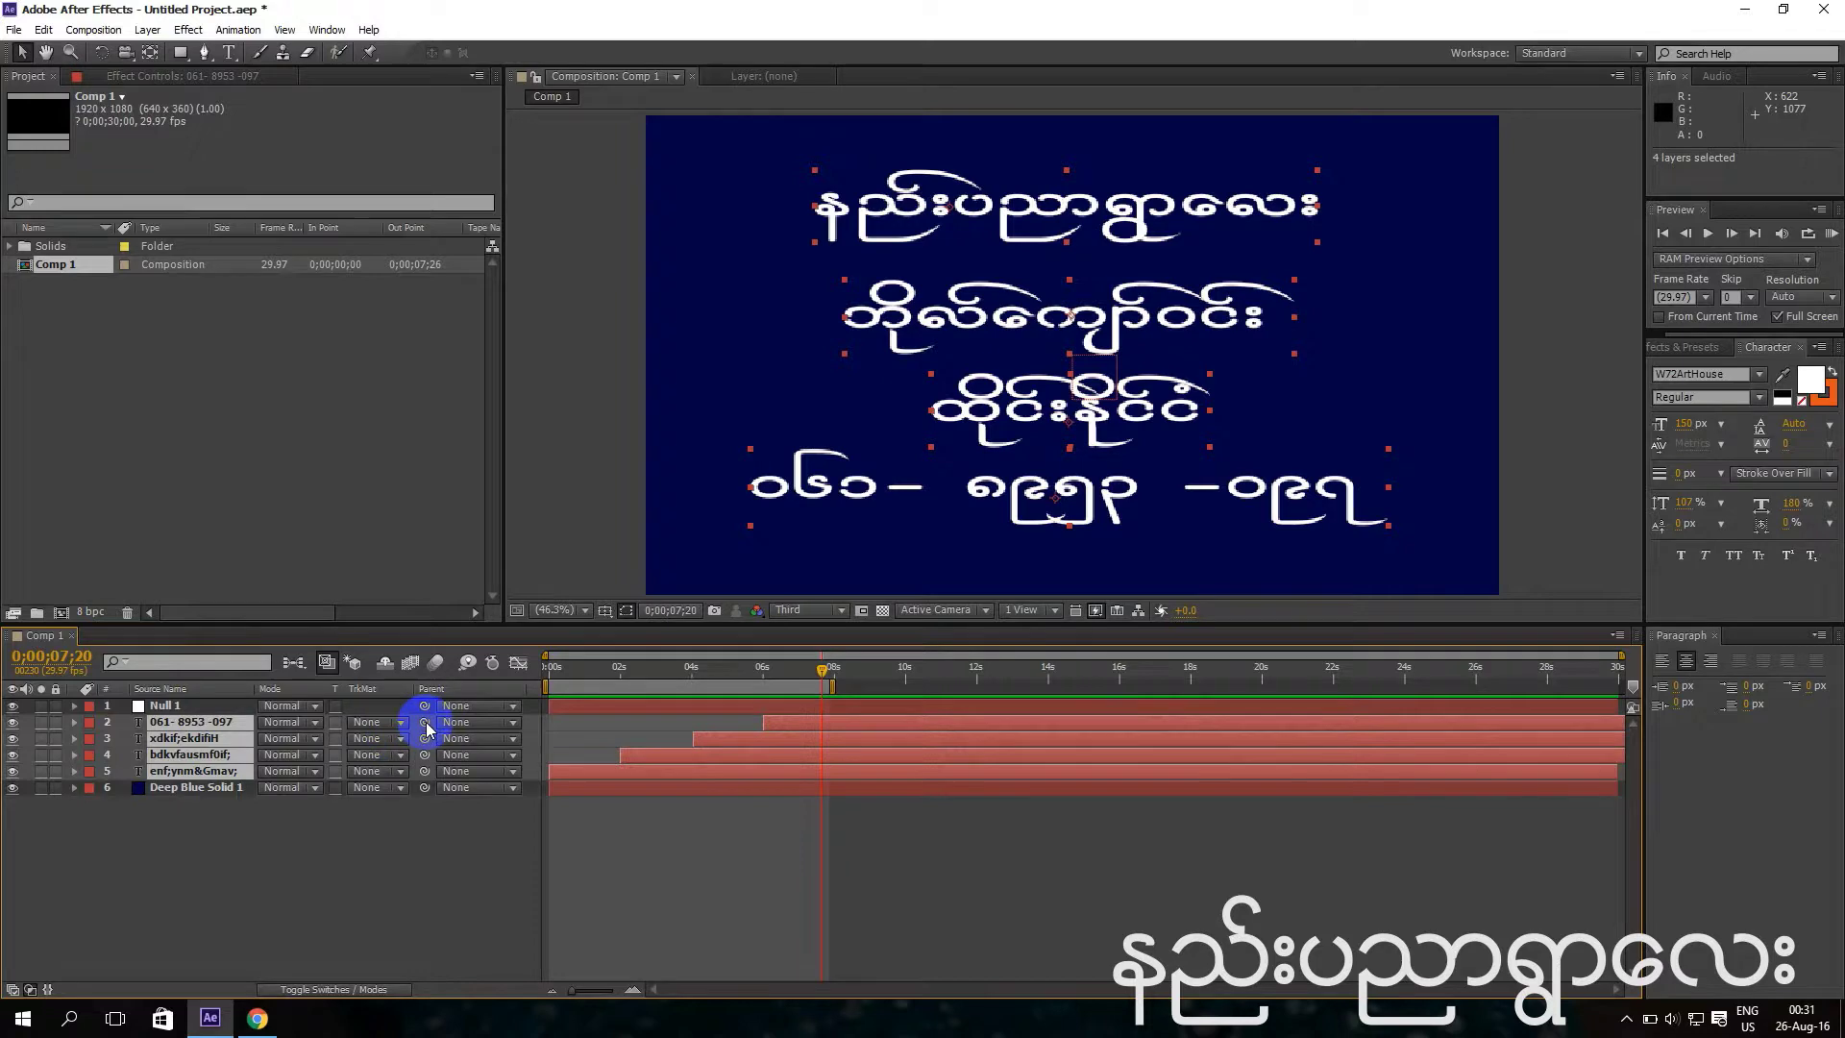
drag(304, 722, 204, 708)
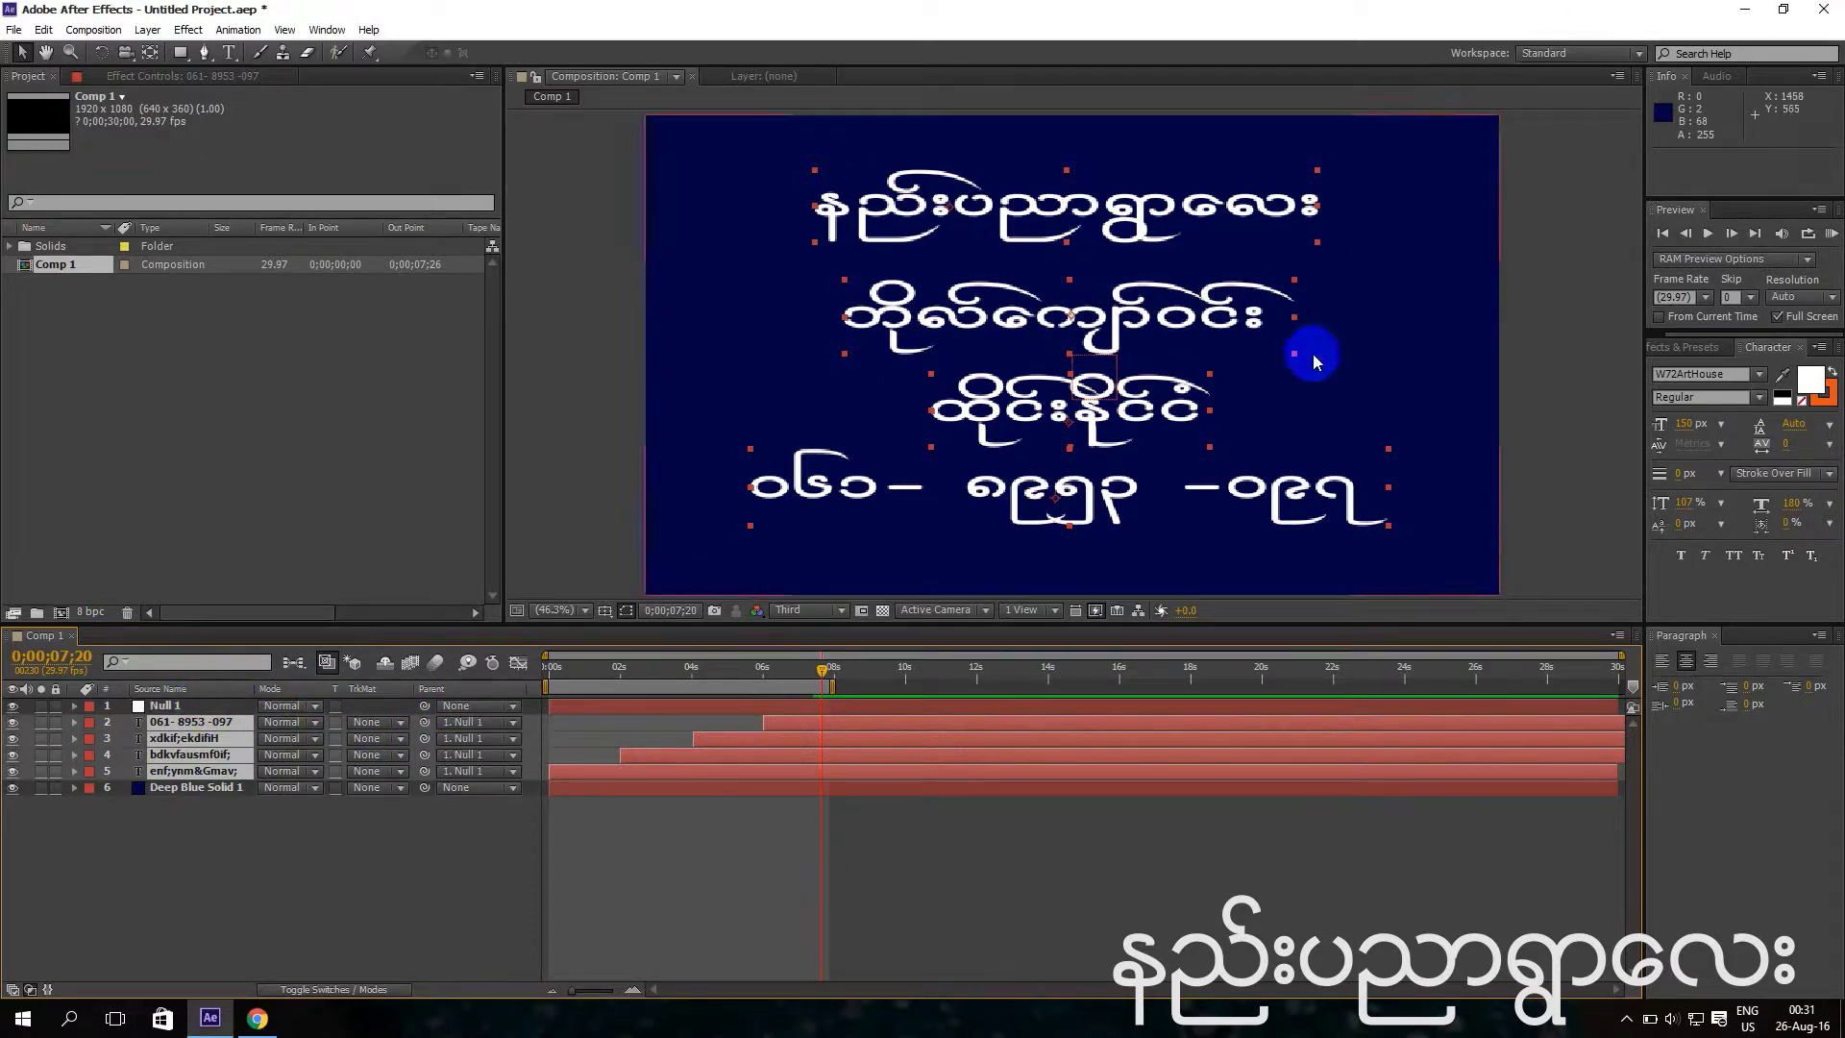
Nudge the null object with its attached text to position 957.8, 531.4, and deselect it.
mouse_move(1107, 350)
mouse_down()
mouse_move(1173, 312)
mouse_move(1272, 431)
mouse_move(827, 394)
mouse_move(589, 308)
mouse_move(647, 234)
mouse_move(877, 237)
mouse_move(1350, 383)
mouse_move(1022, 351)
mouse_move(1055, 347)
mouse_move(1018, 479)
mouse_move(987, 360)
mouse_move(1093, 364)
mouse_up()
click(1094, 364)
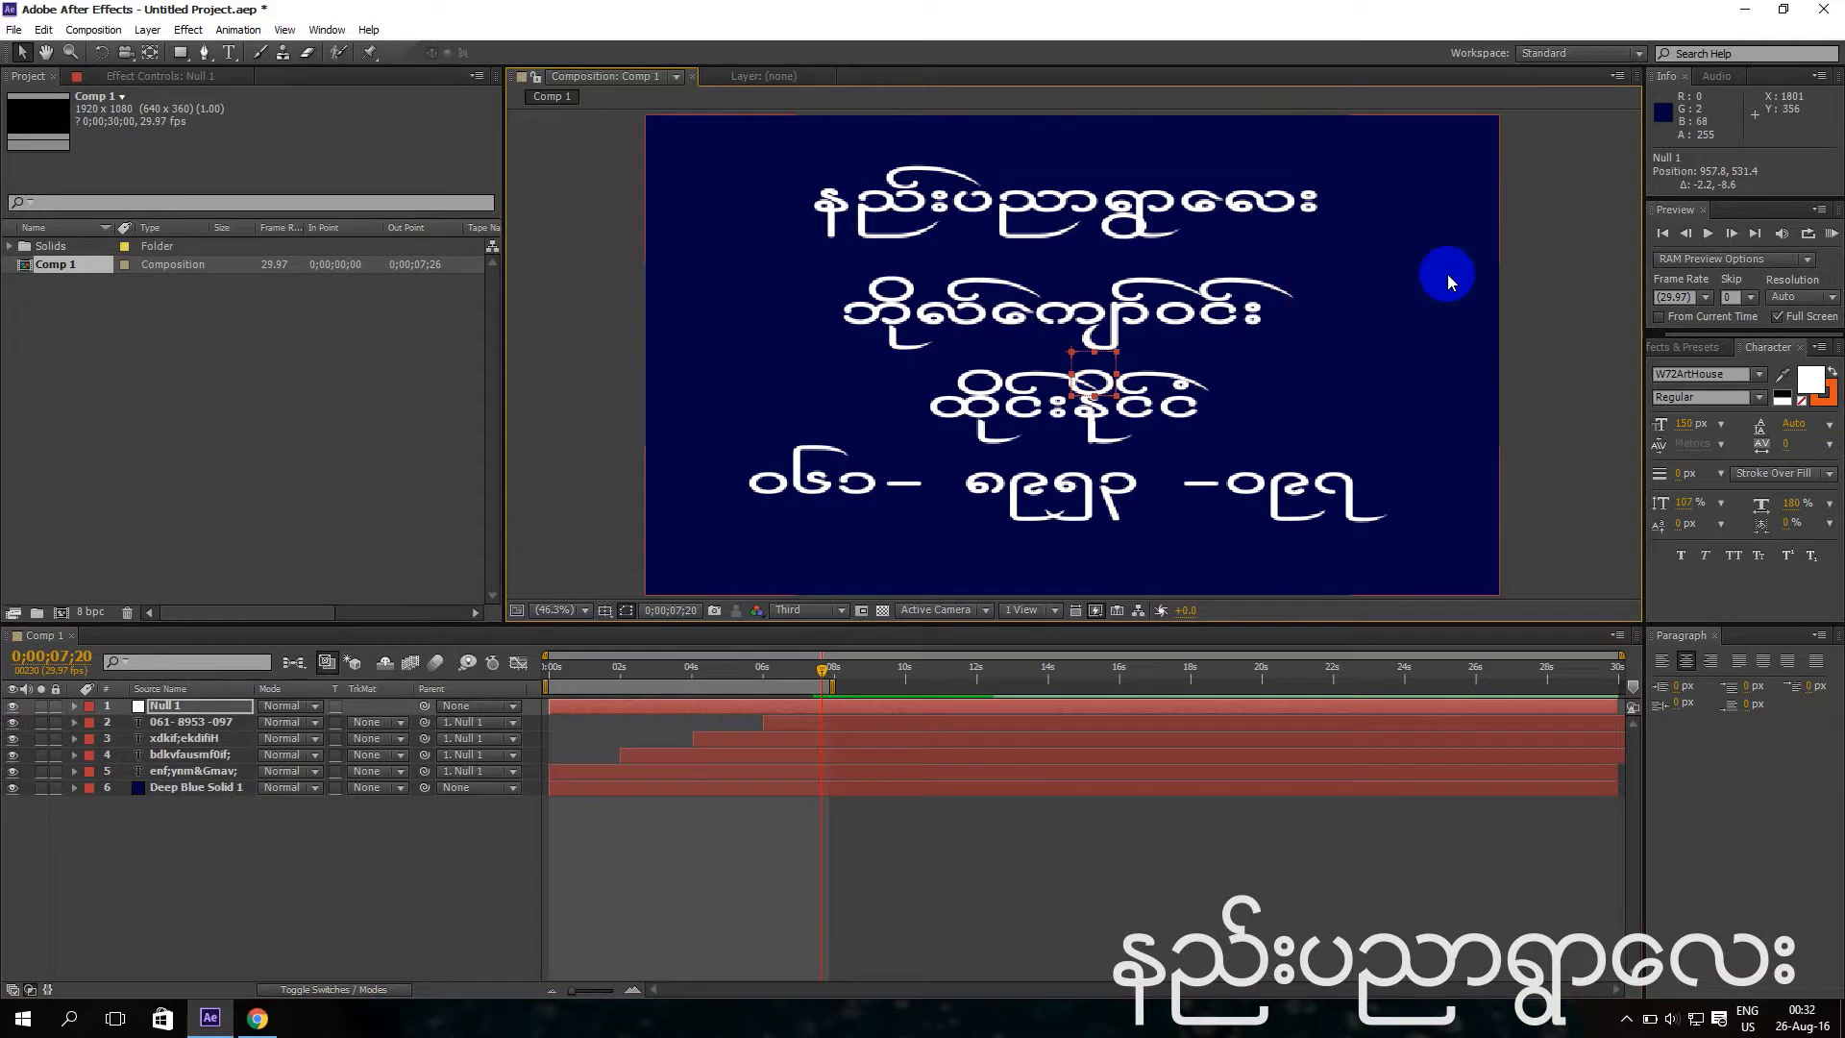
click(195, 860)
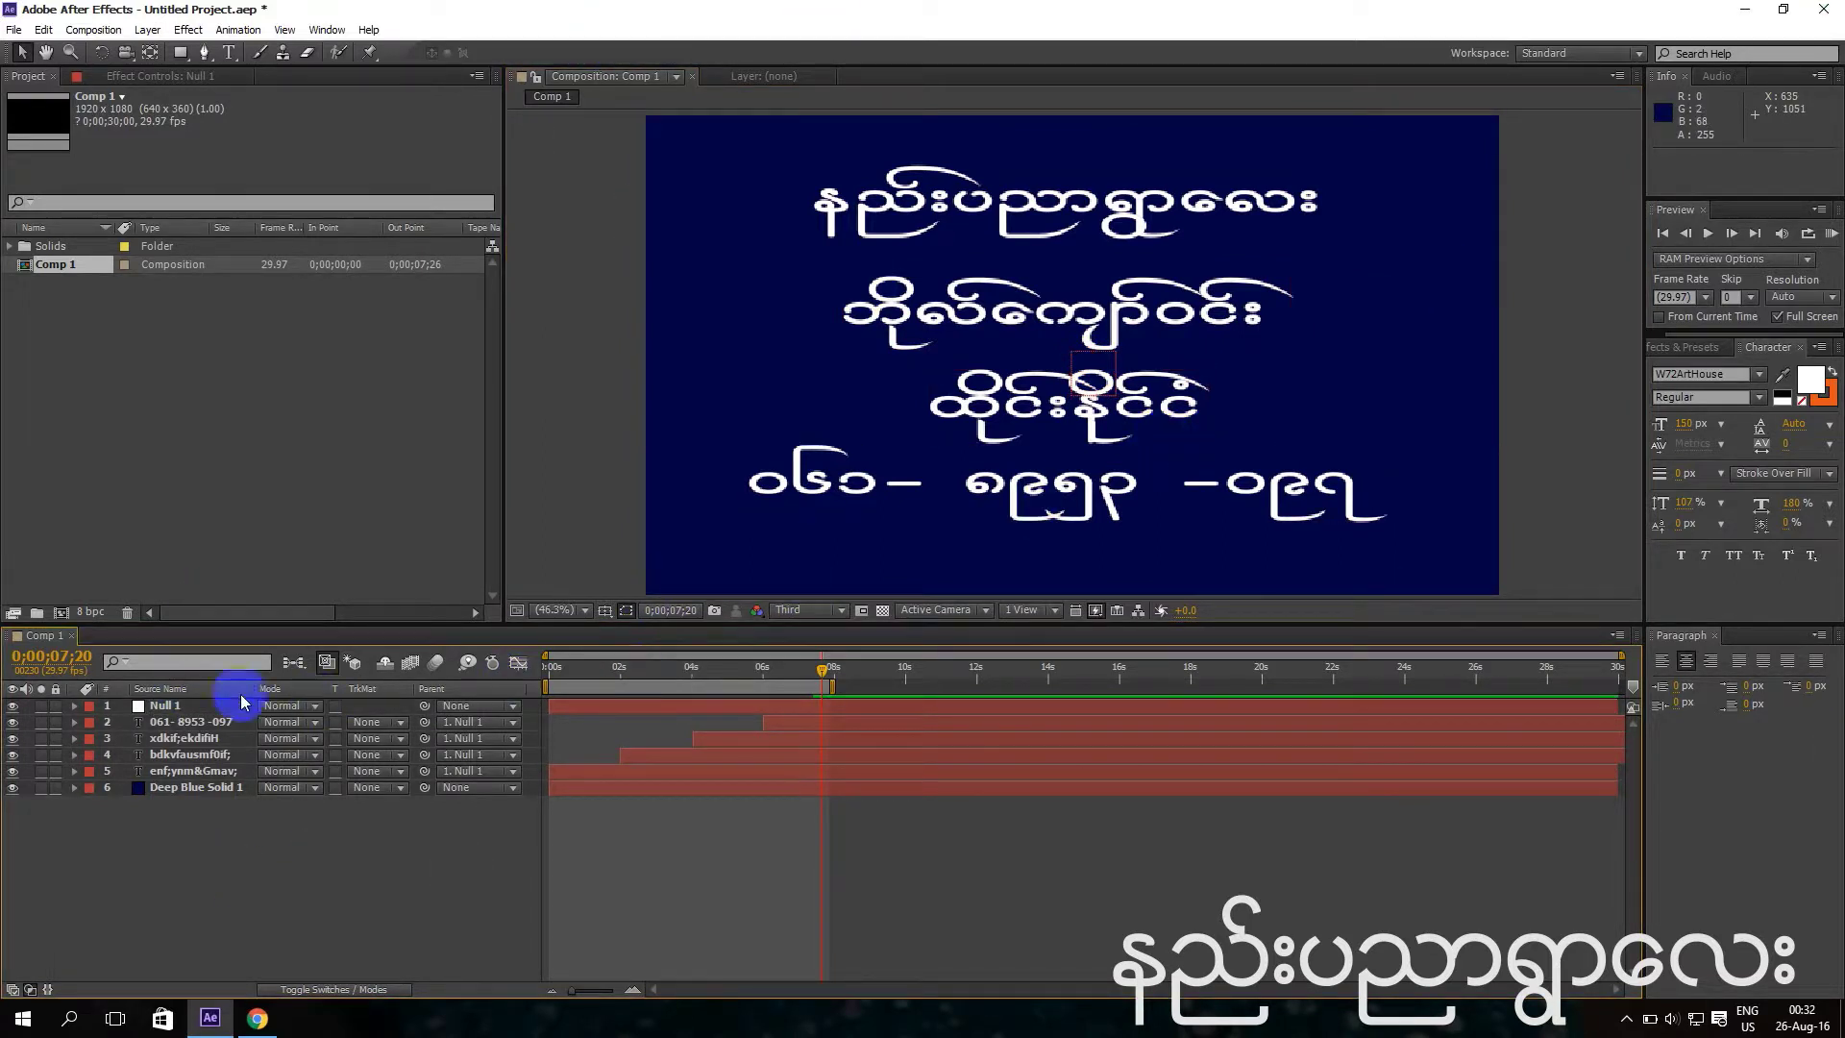
Extend the work area end to 0;00;09;23 and start Scale keyframes on the null at about 8 seconds with 100%.
click(181, 708)
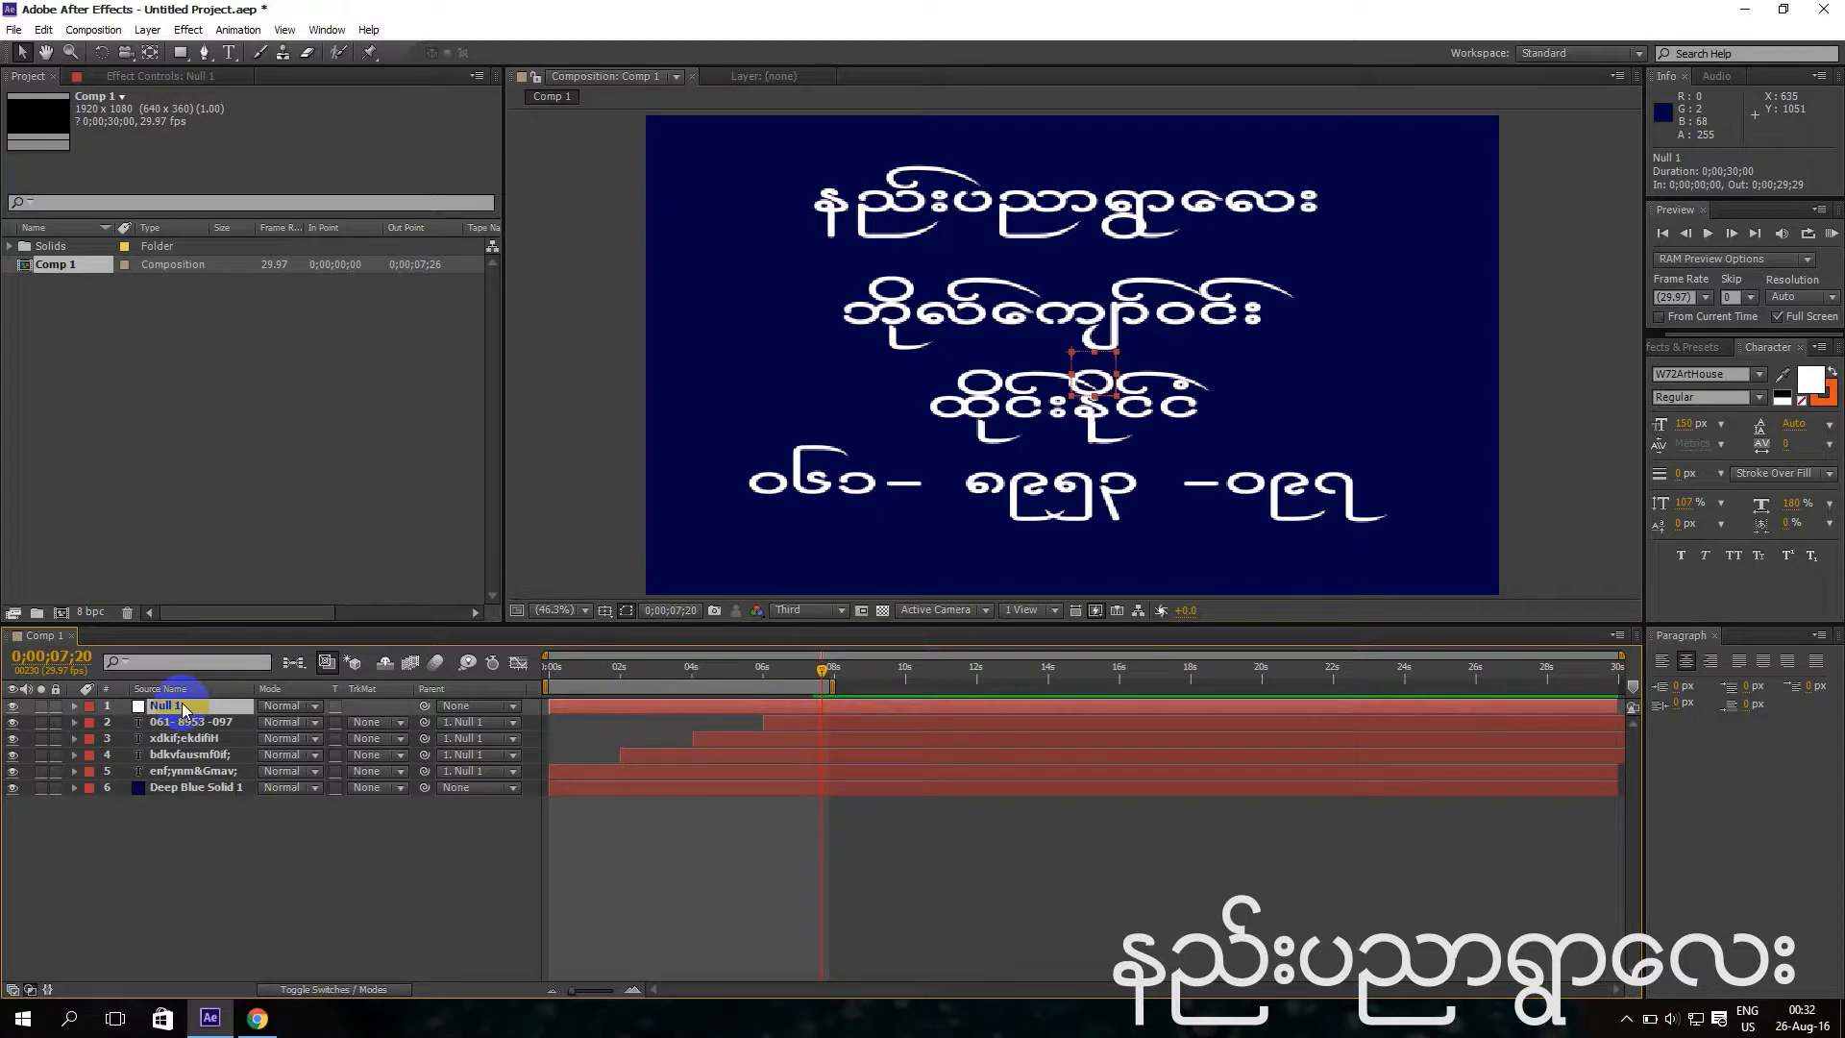
key(s)
click(338, 740)
click(766, 675)
drag(821, 671, 895, 686)
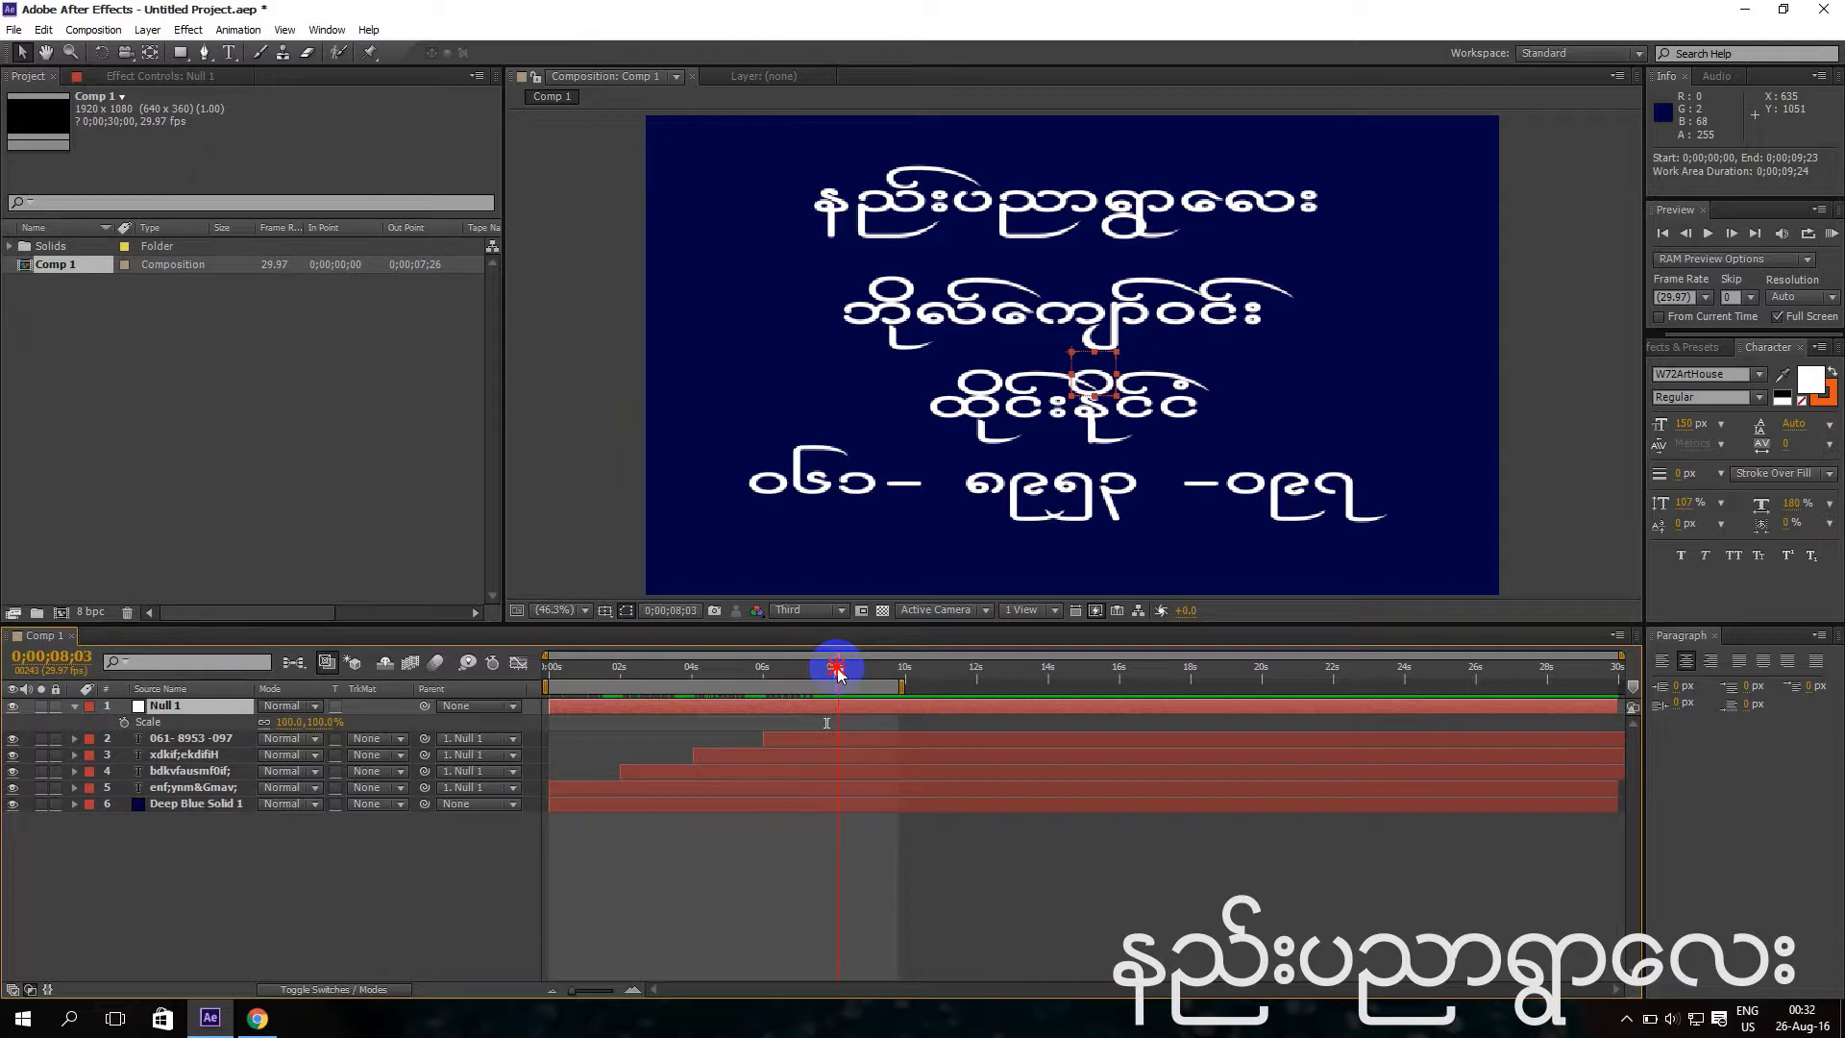
click(125, 728)
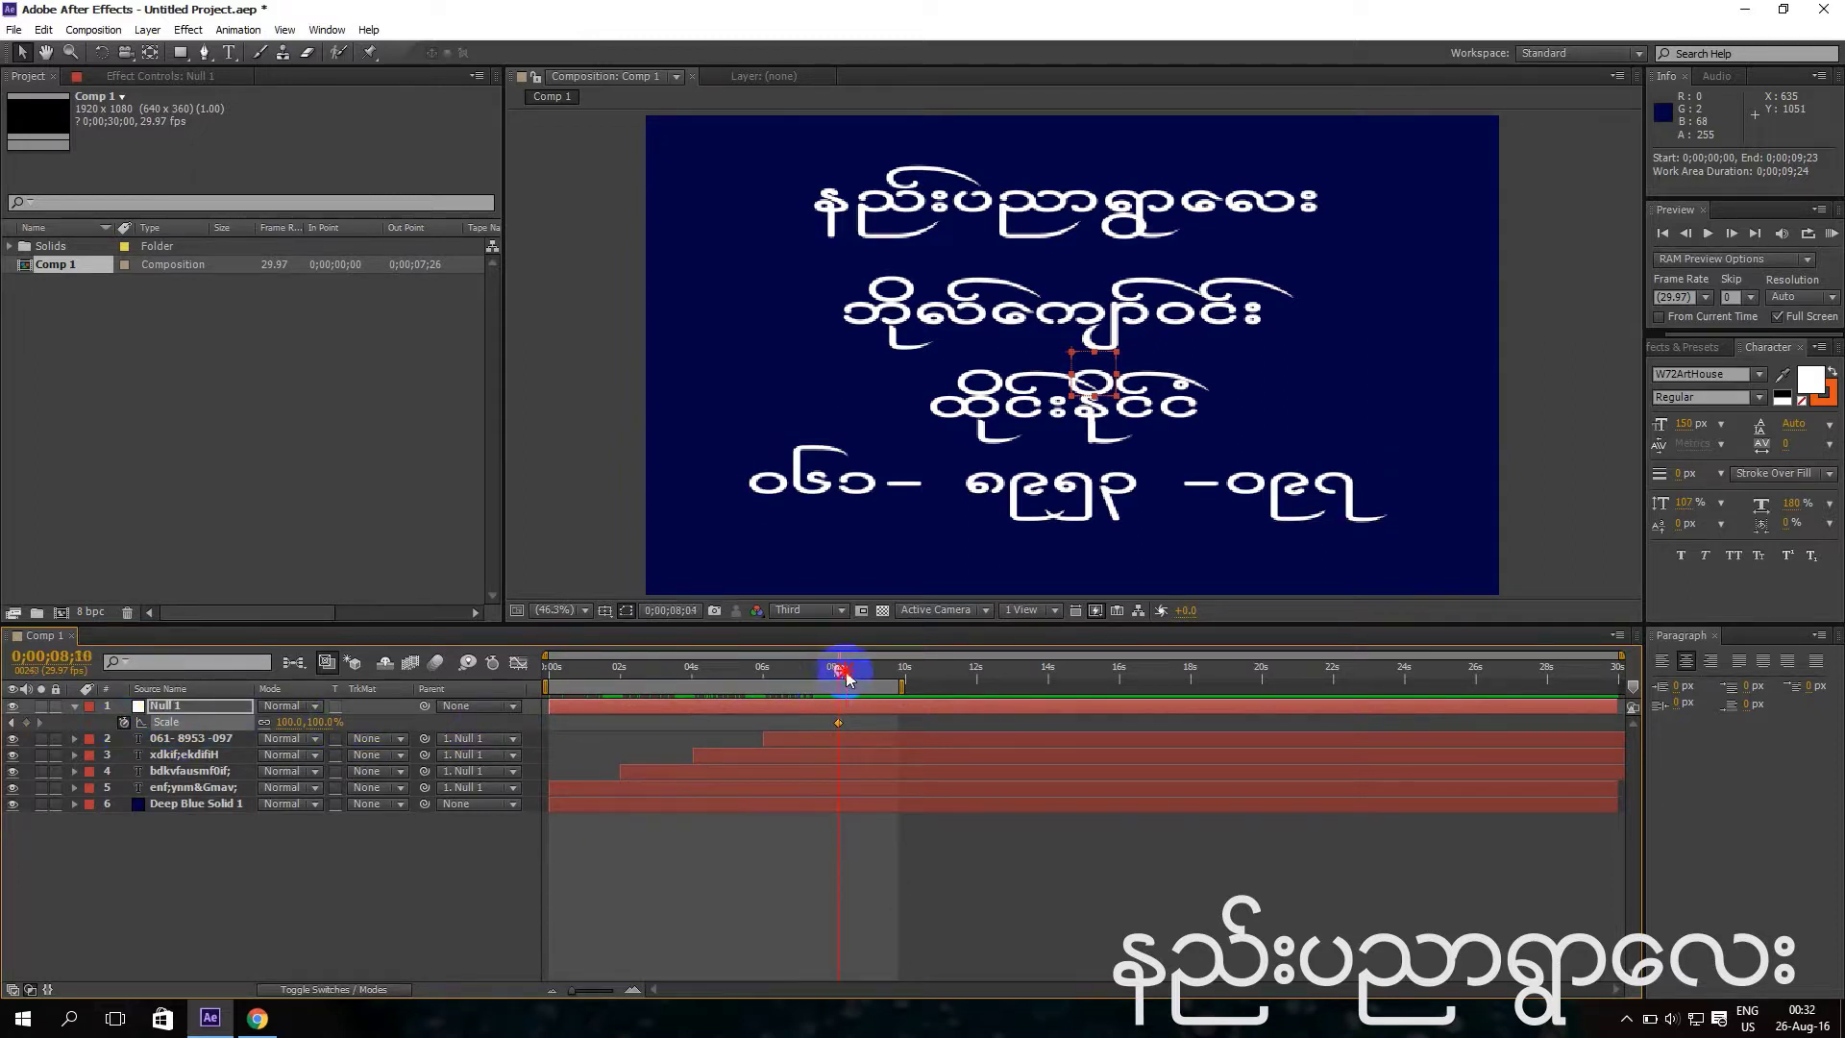
Set the null's Scale to 0% at 0;00;09;24 so the whole title shrinks away.
click(588, 766)
click(327, 723)
click(318, 723)
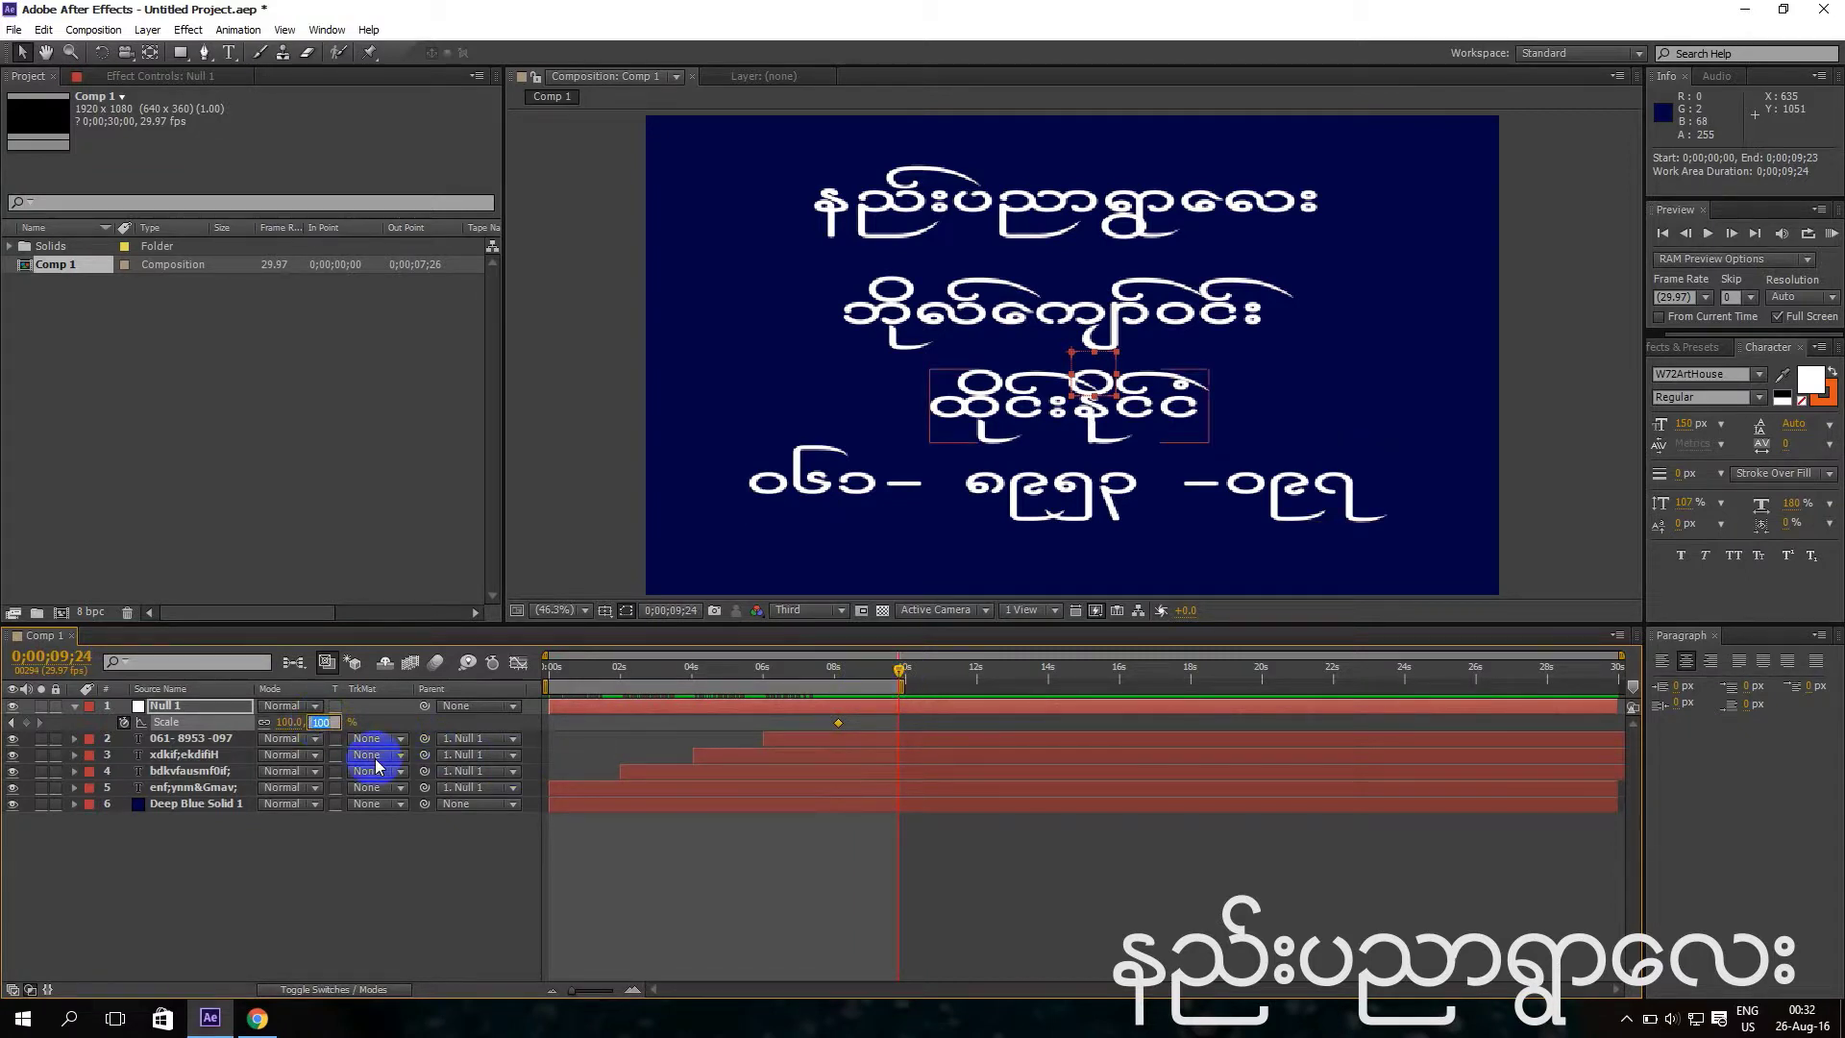
text(0)
key(Return)
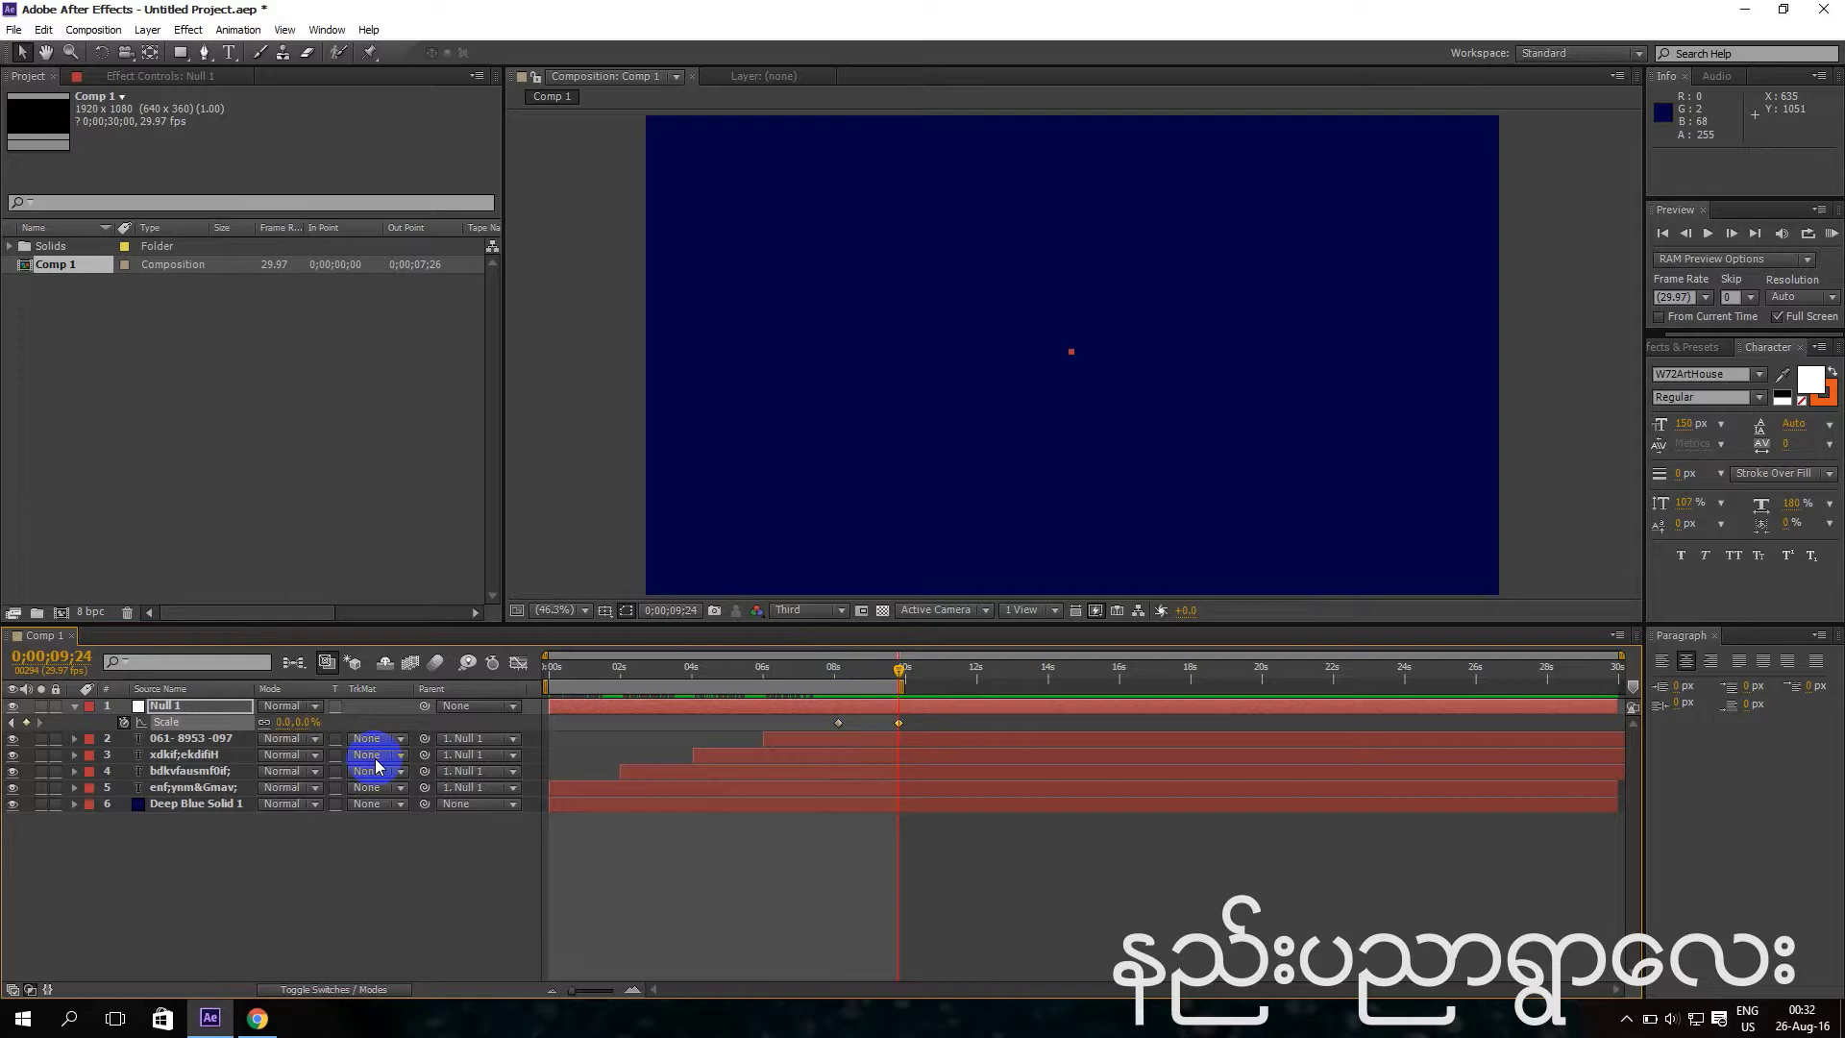
Play the animation from the start as a full-screen RAM preview to check the title's shrinking exit.
drag(904, 676, 560, 678)
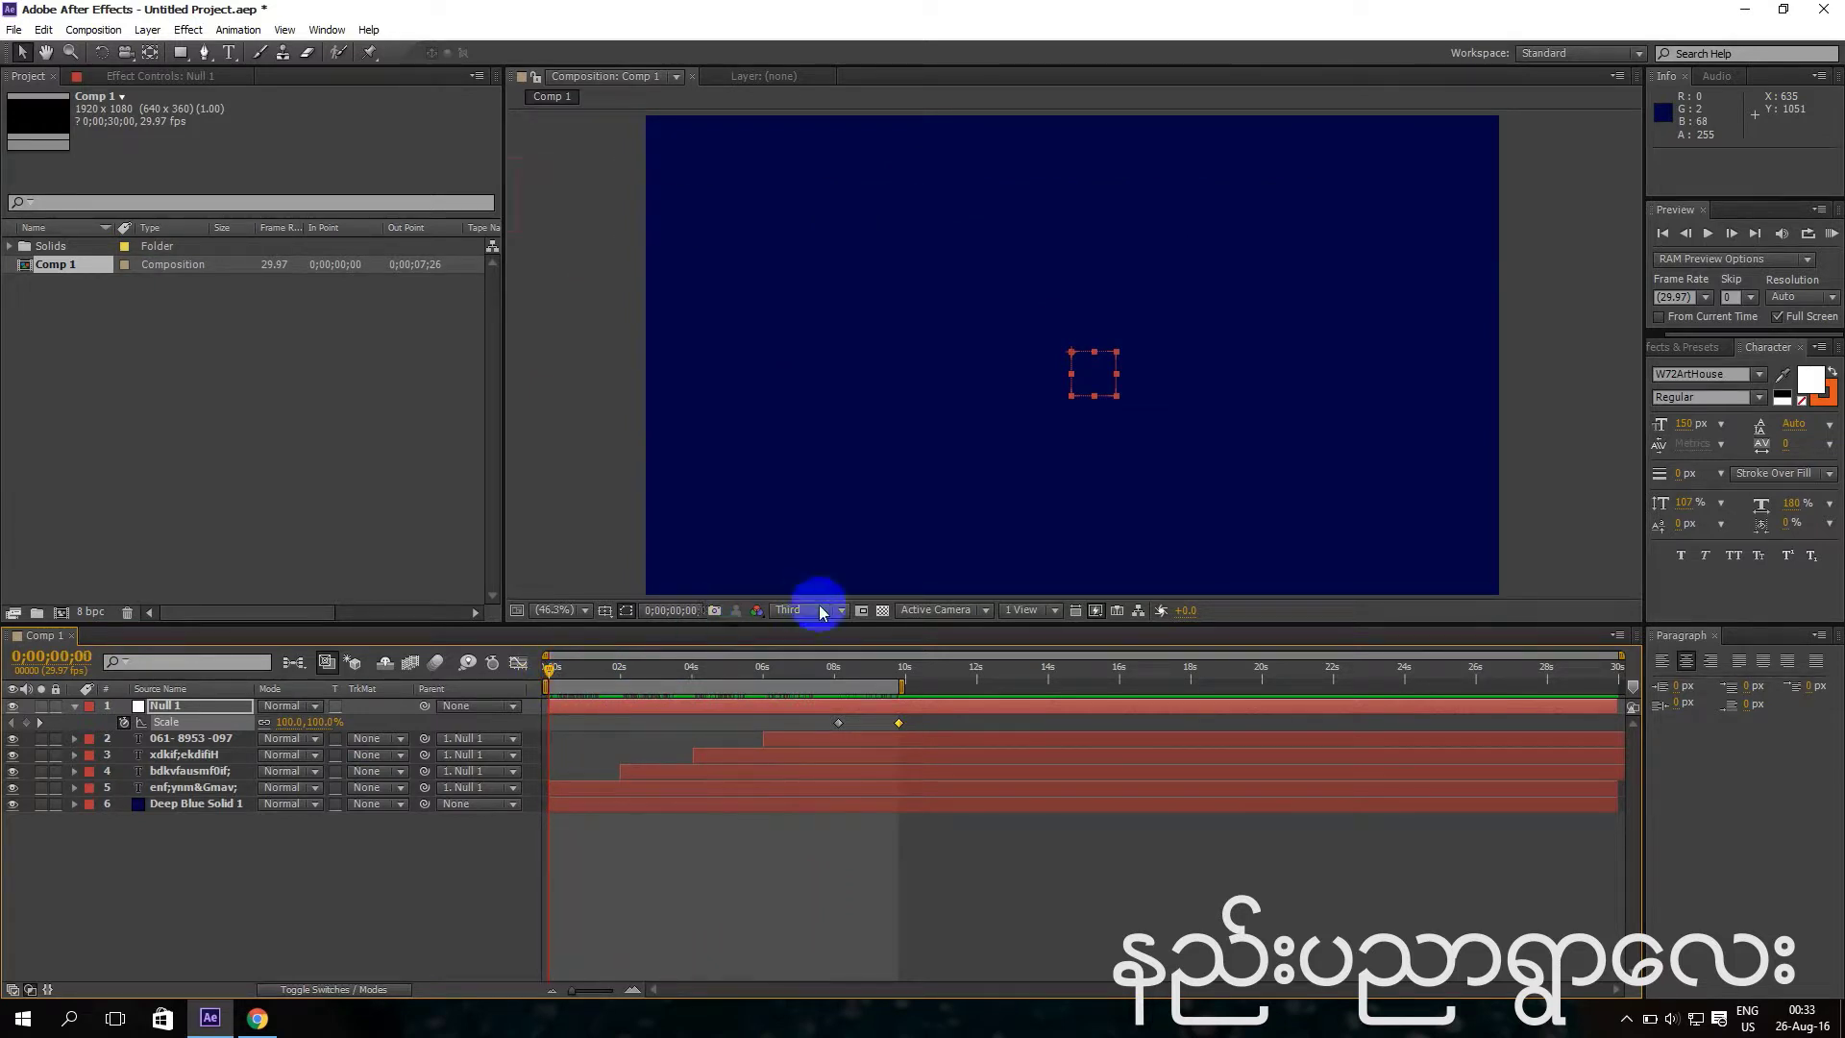
click(582, 610)
click(582, 636)
click(1835, 385)
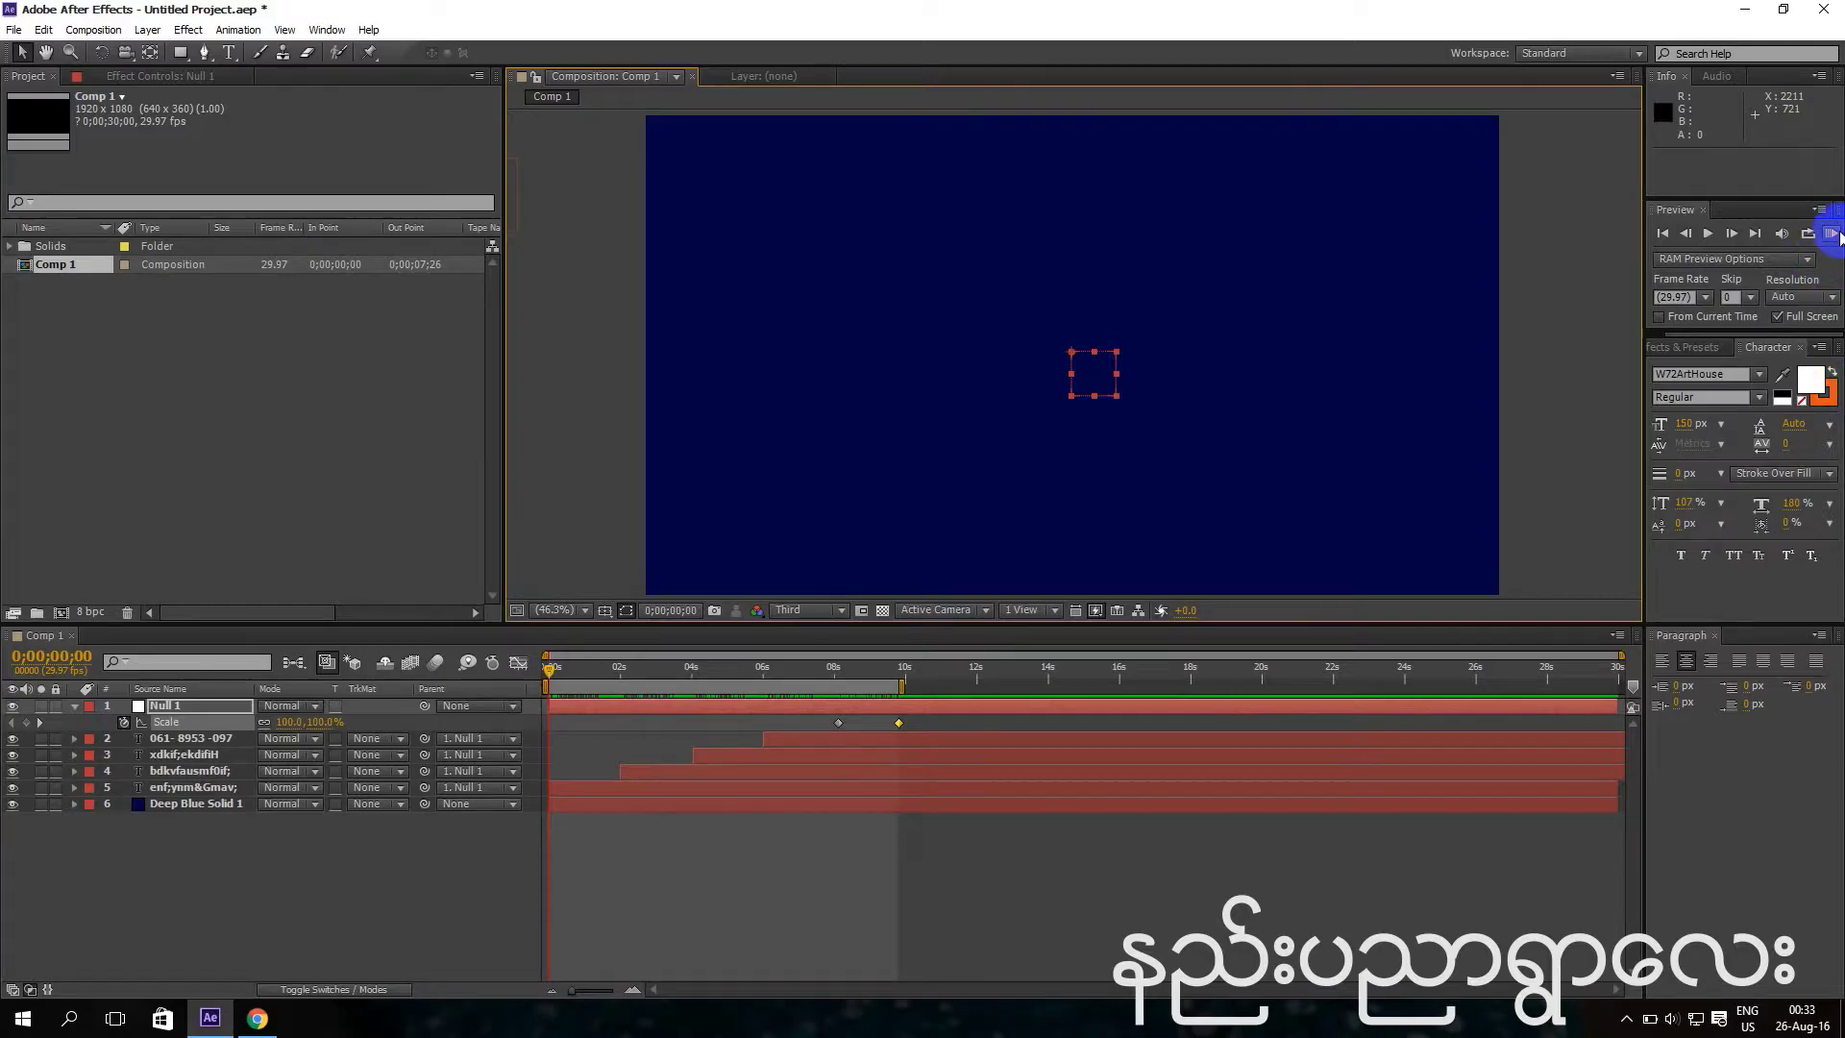
click(1832, 233)
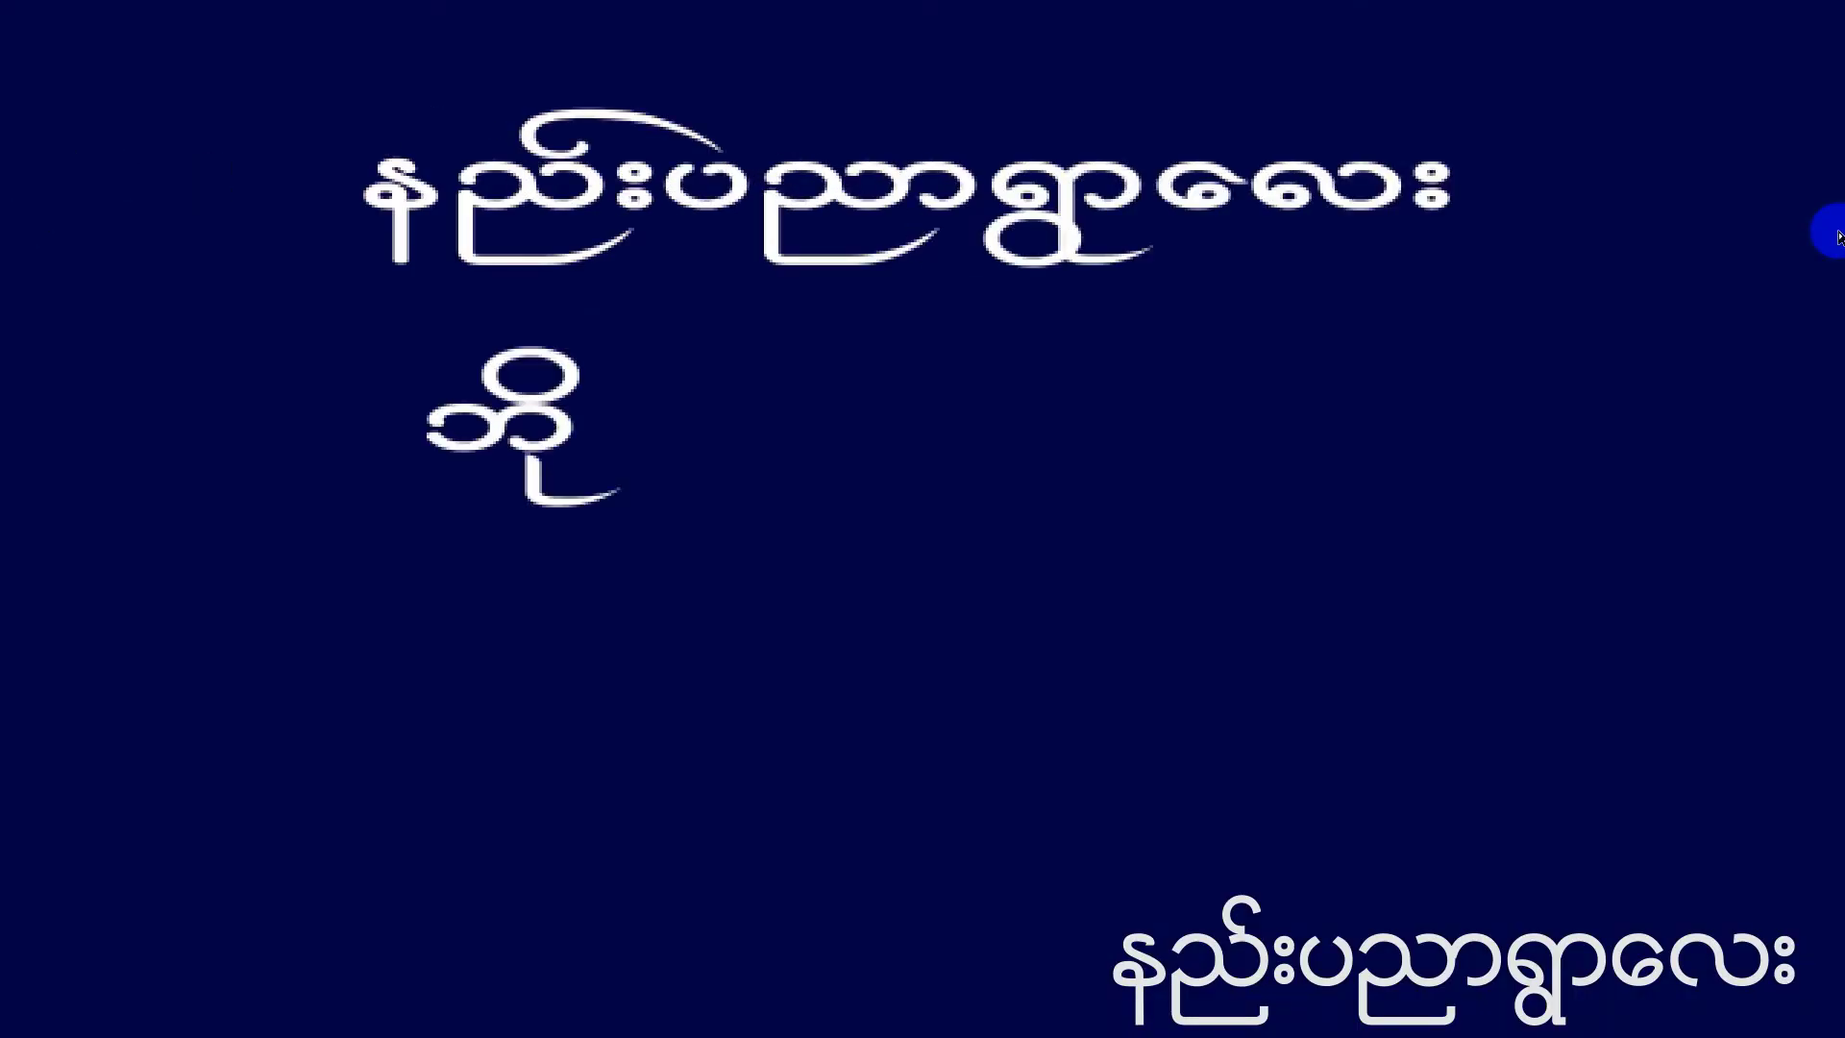
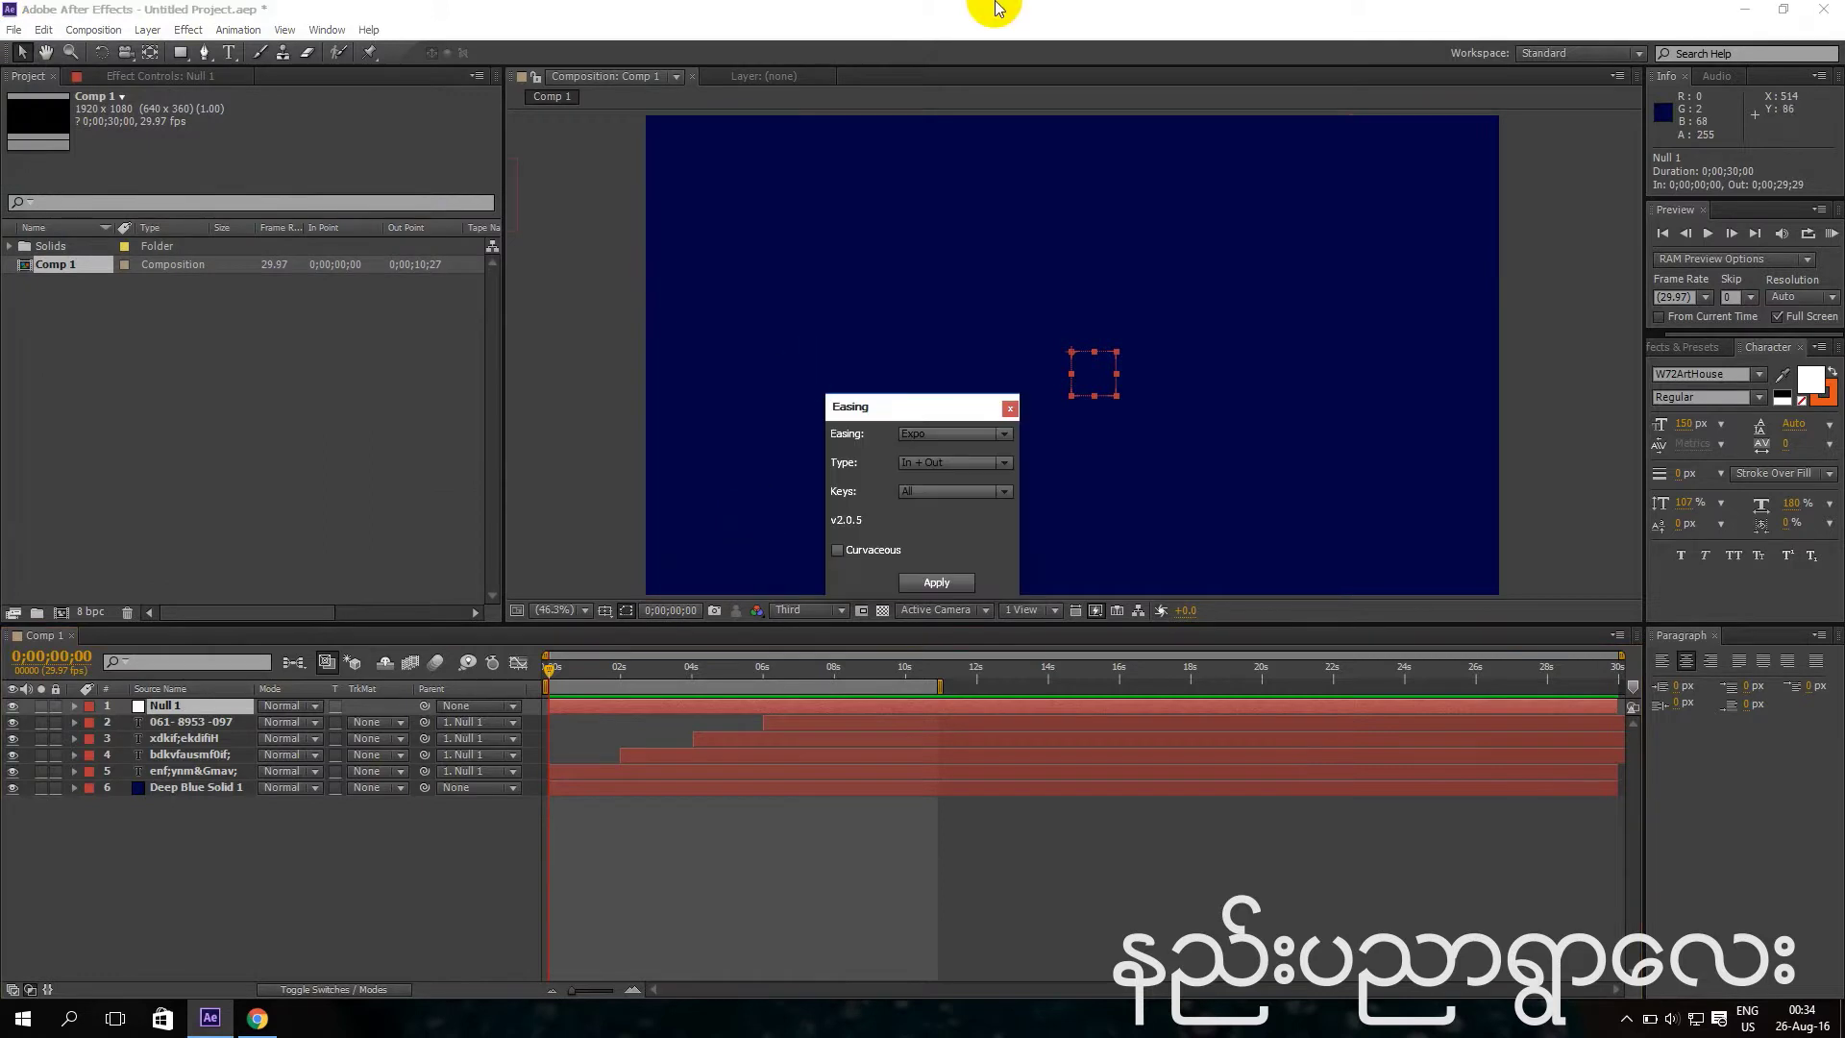
Move the Easing window clear of the title text and set the current time to 0;00;08;19.
drag(903, 403, 1499, 142)
click(188, 807)
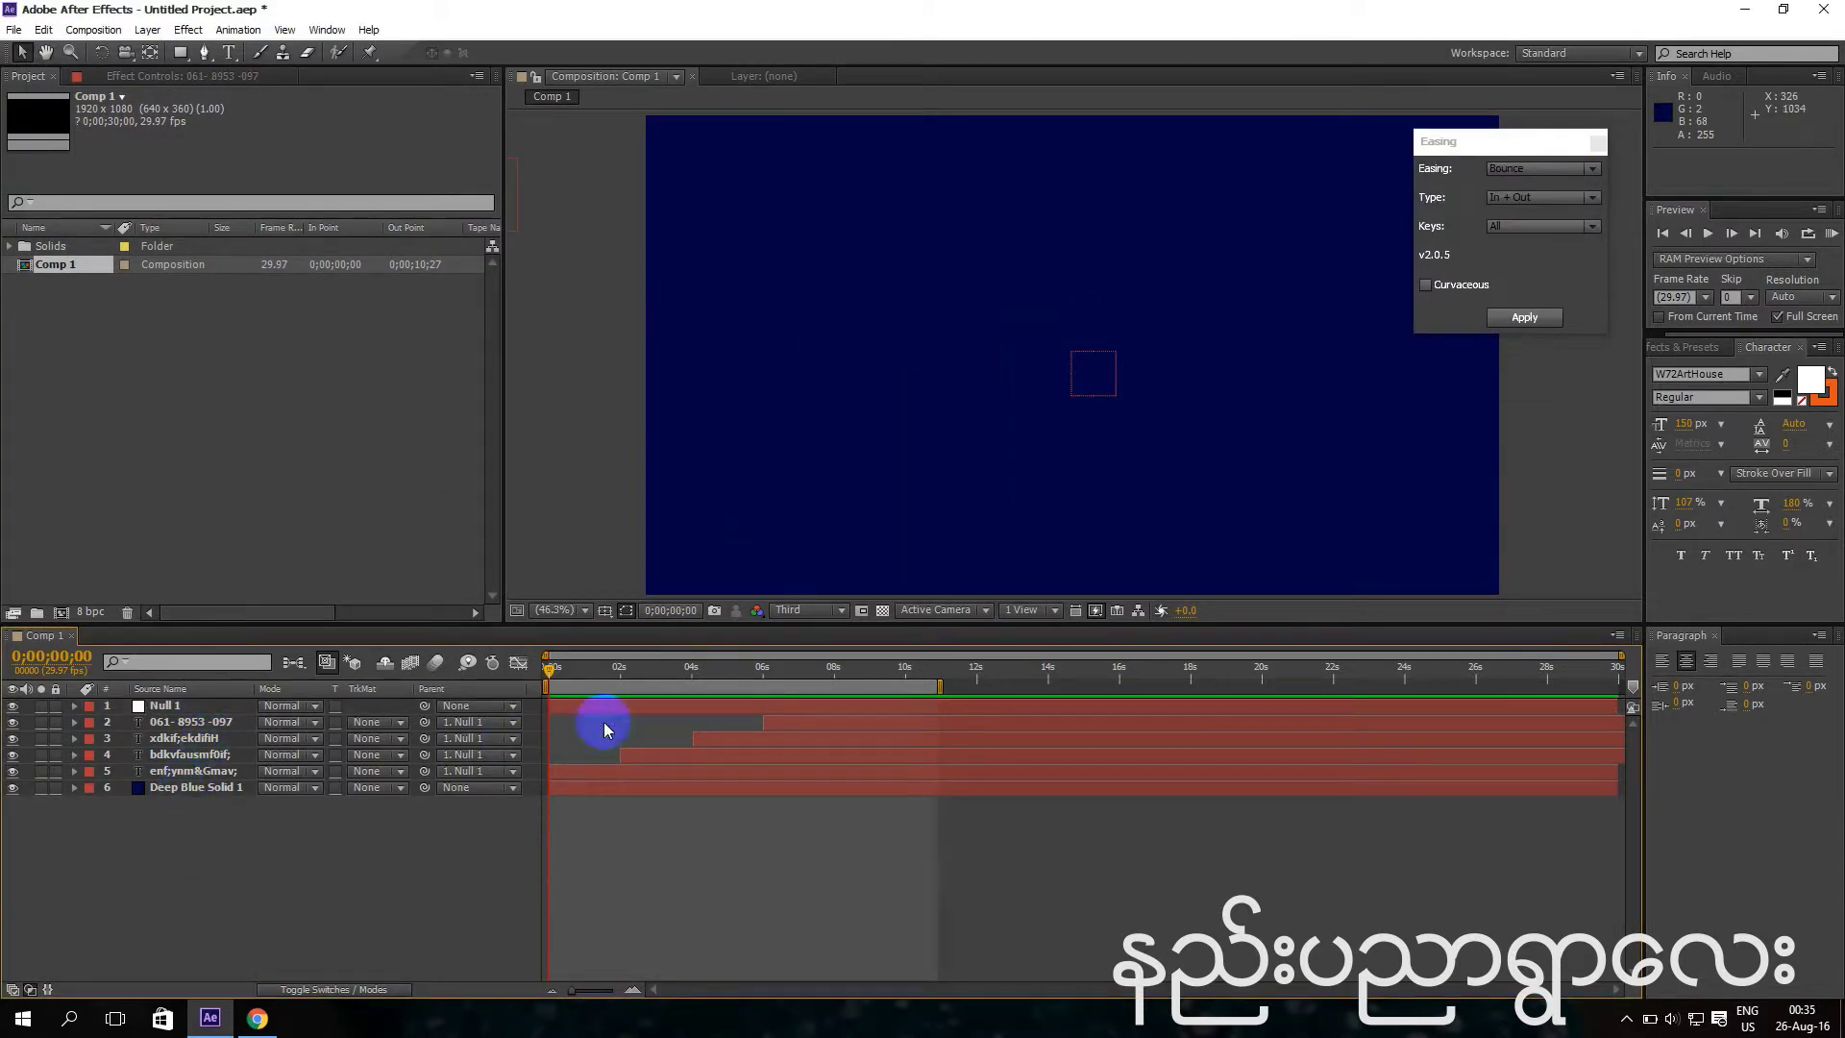
drag(658, 665, 861, 682)
click(190, 844)
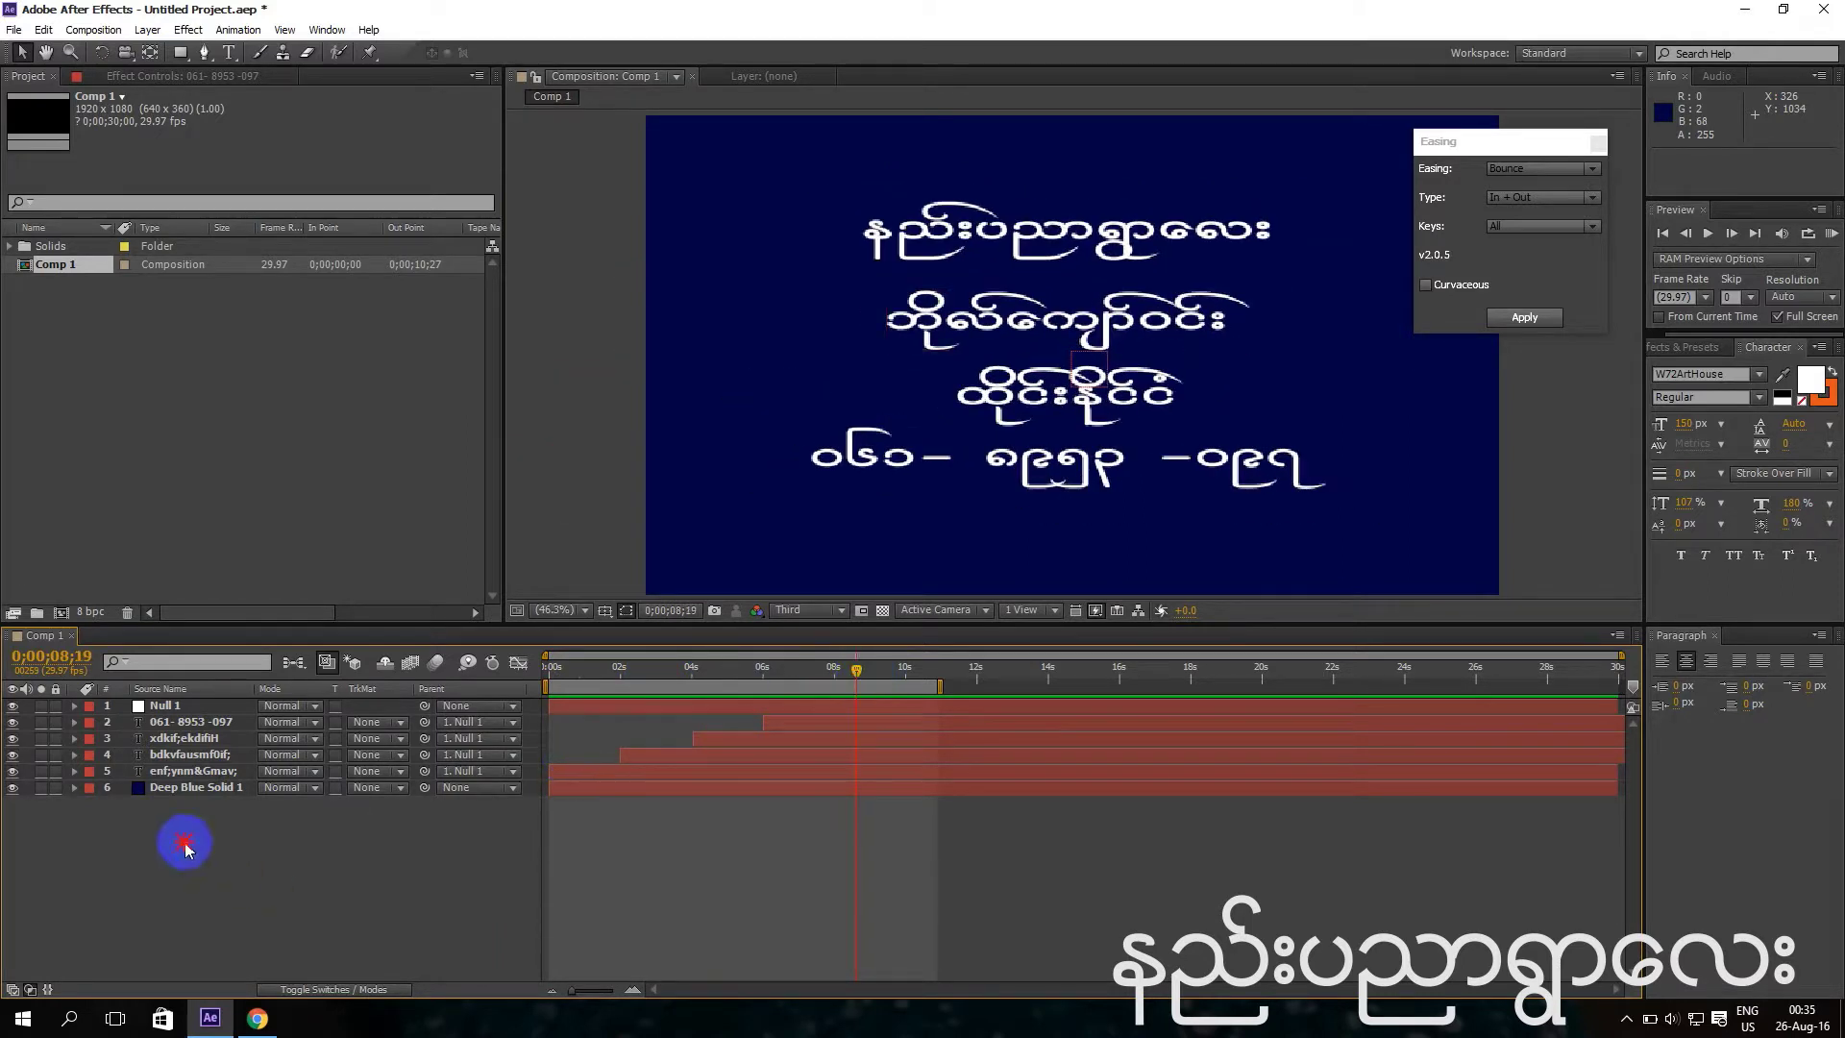
Pre-compose all six layers into a new composition named Text, moving all attributes into it.
drag(165, 843, 215, 700)
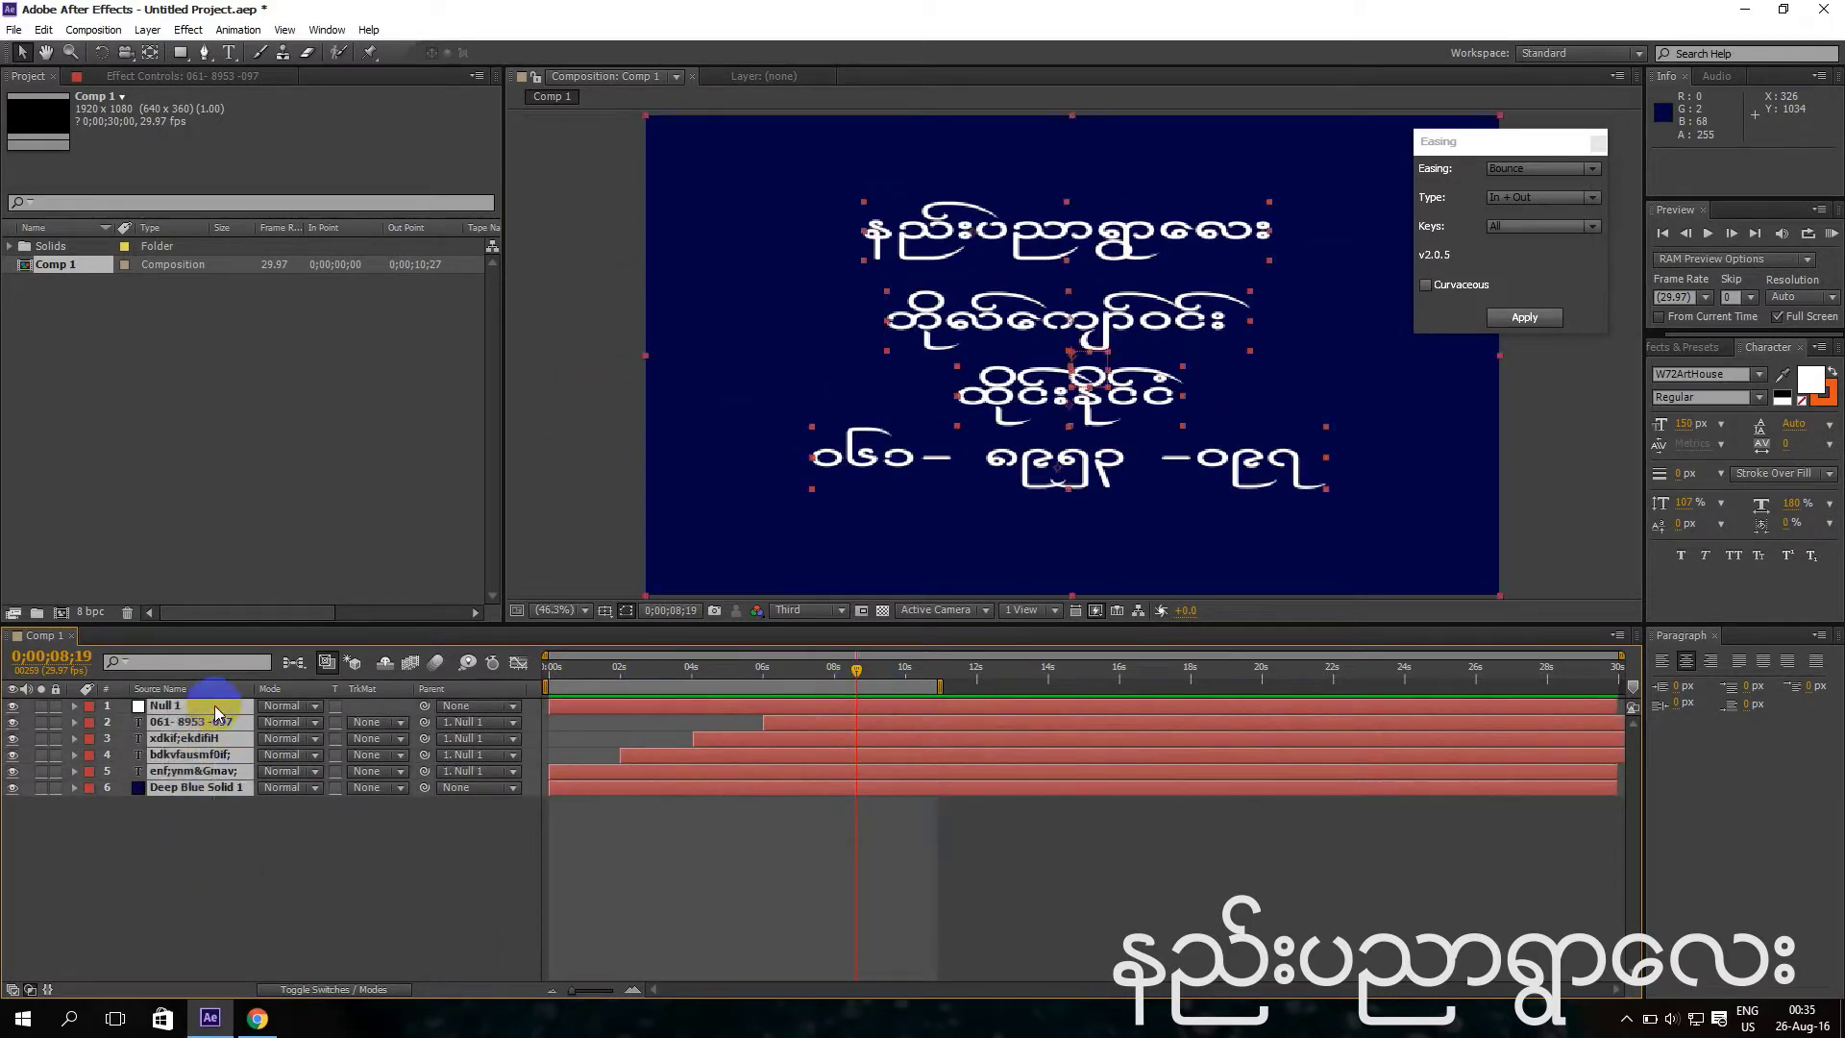
right_click(194, 740)
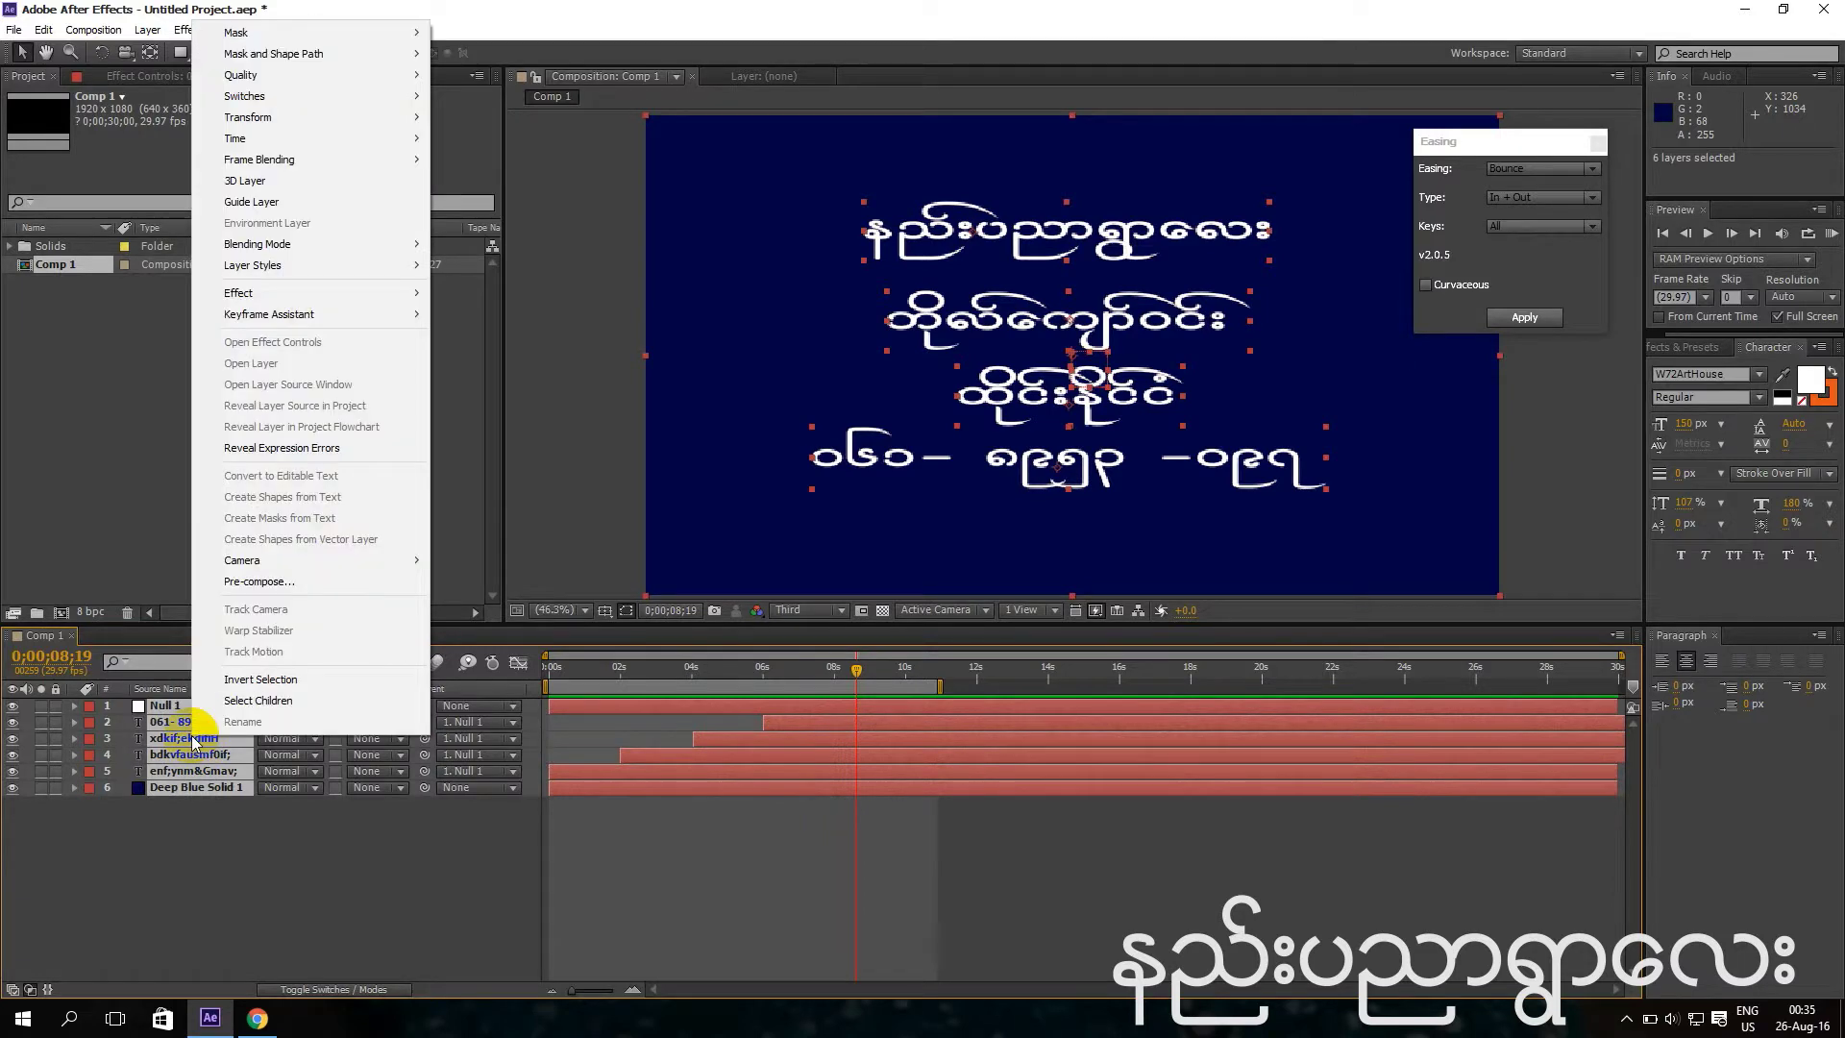
click(298, 582)
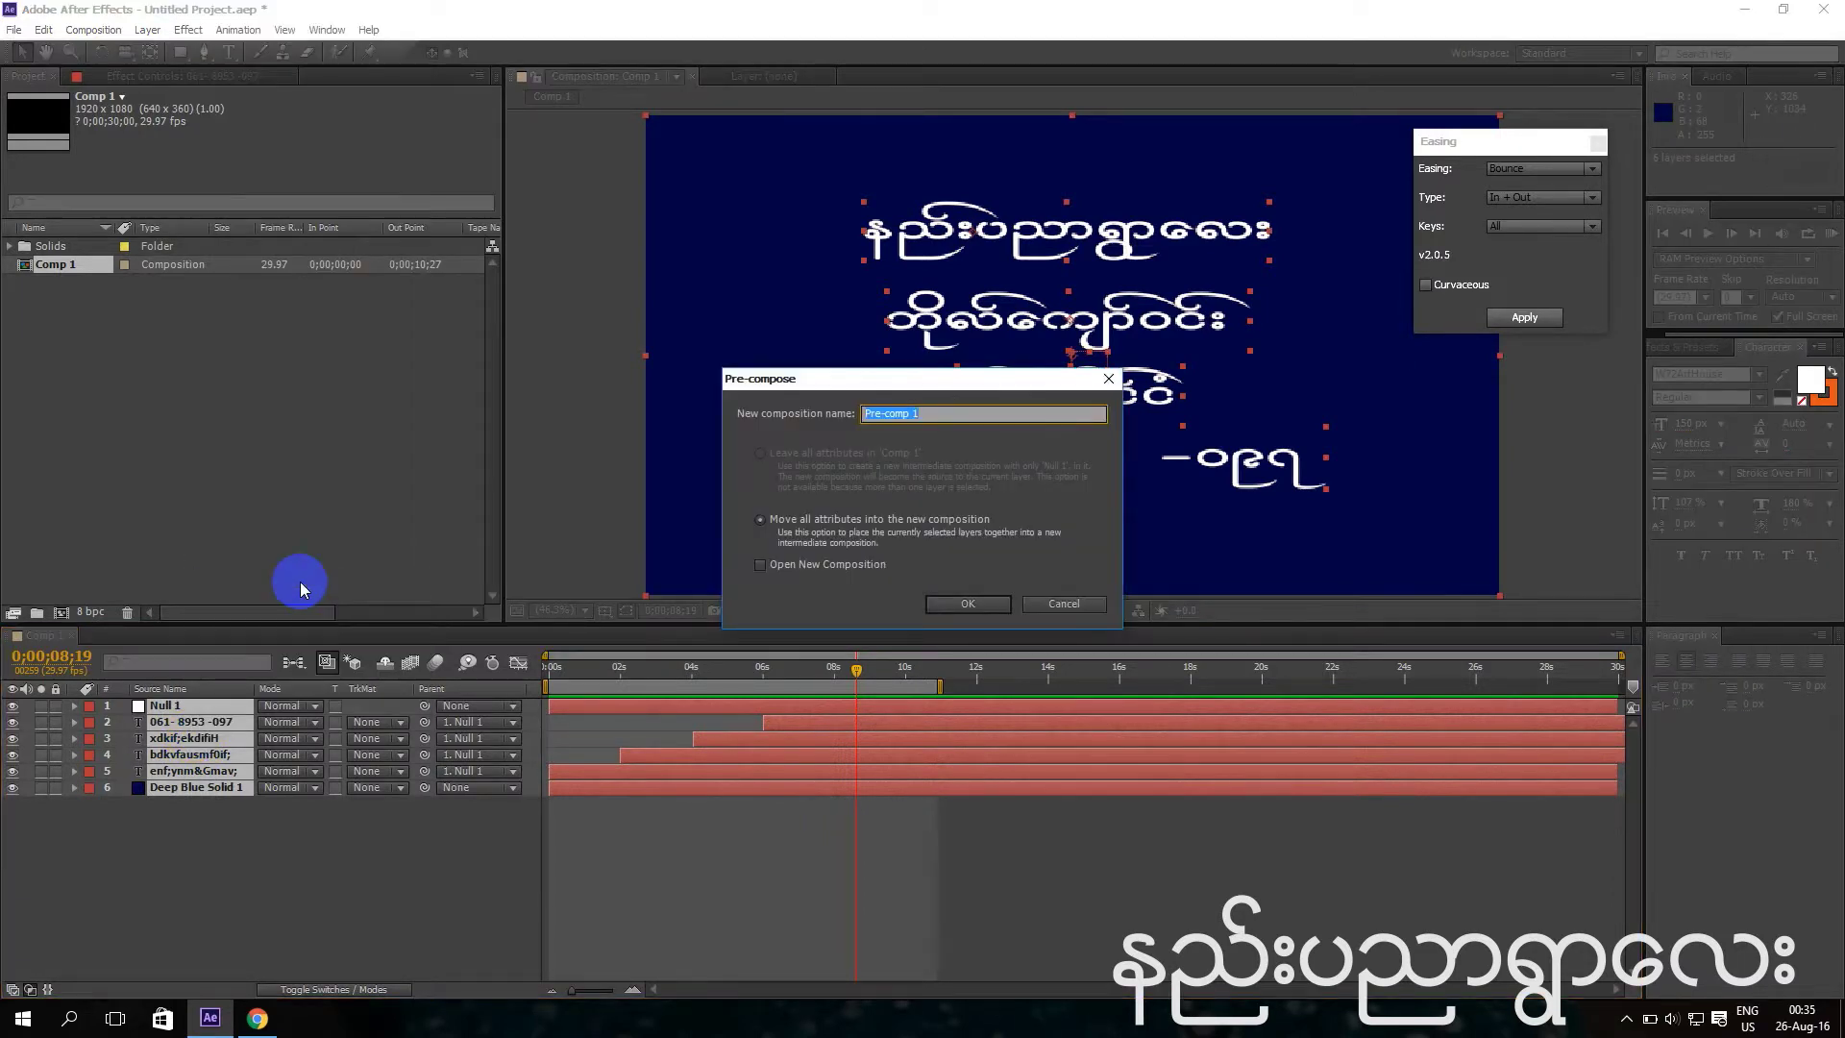
click(759, 452)
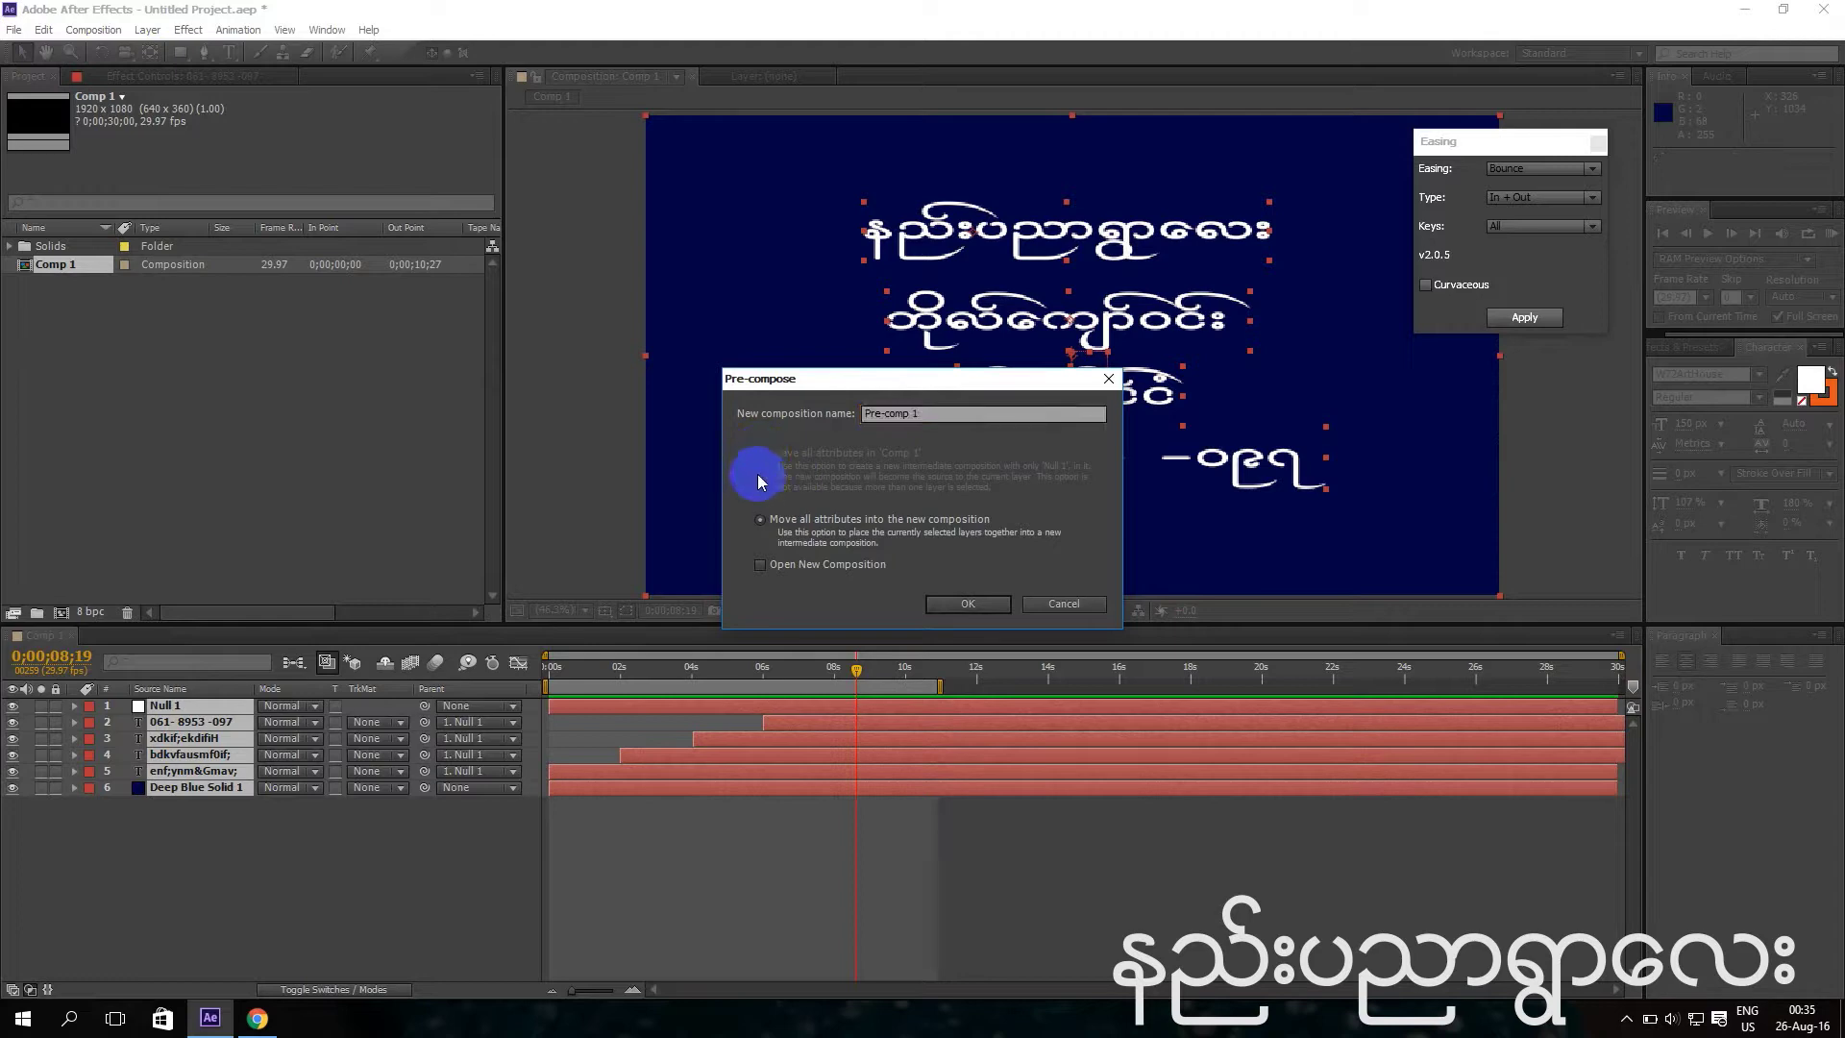
drag(926, 413, 810, 433)
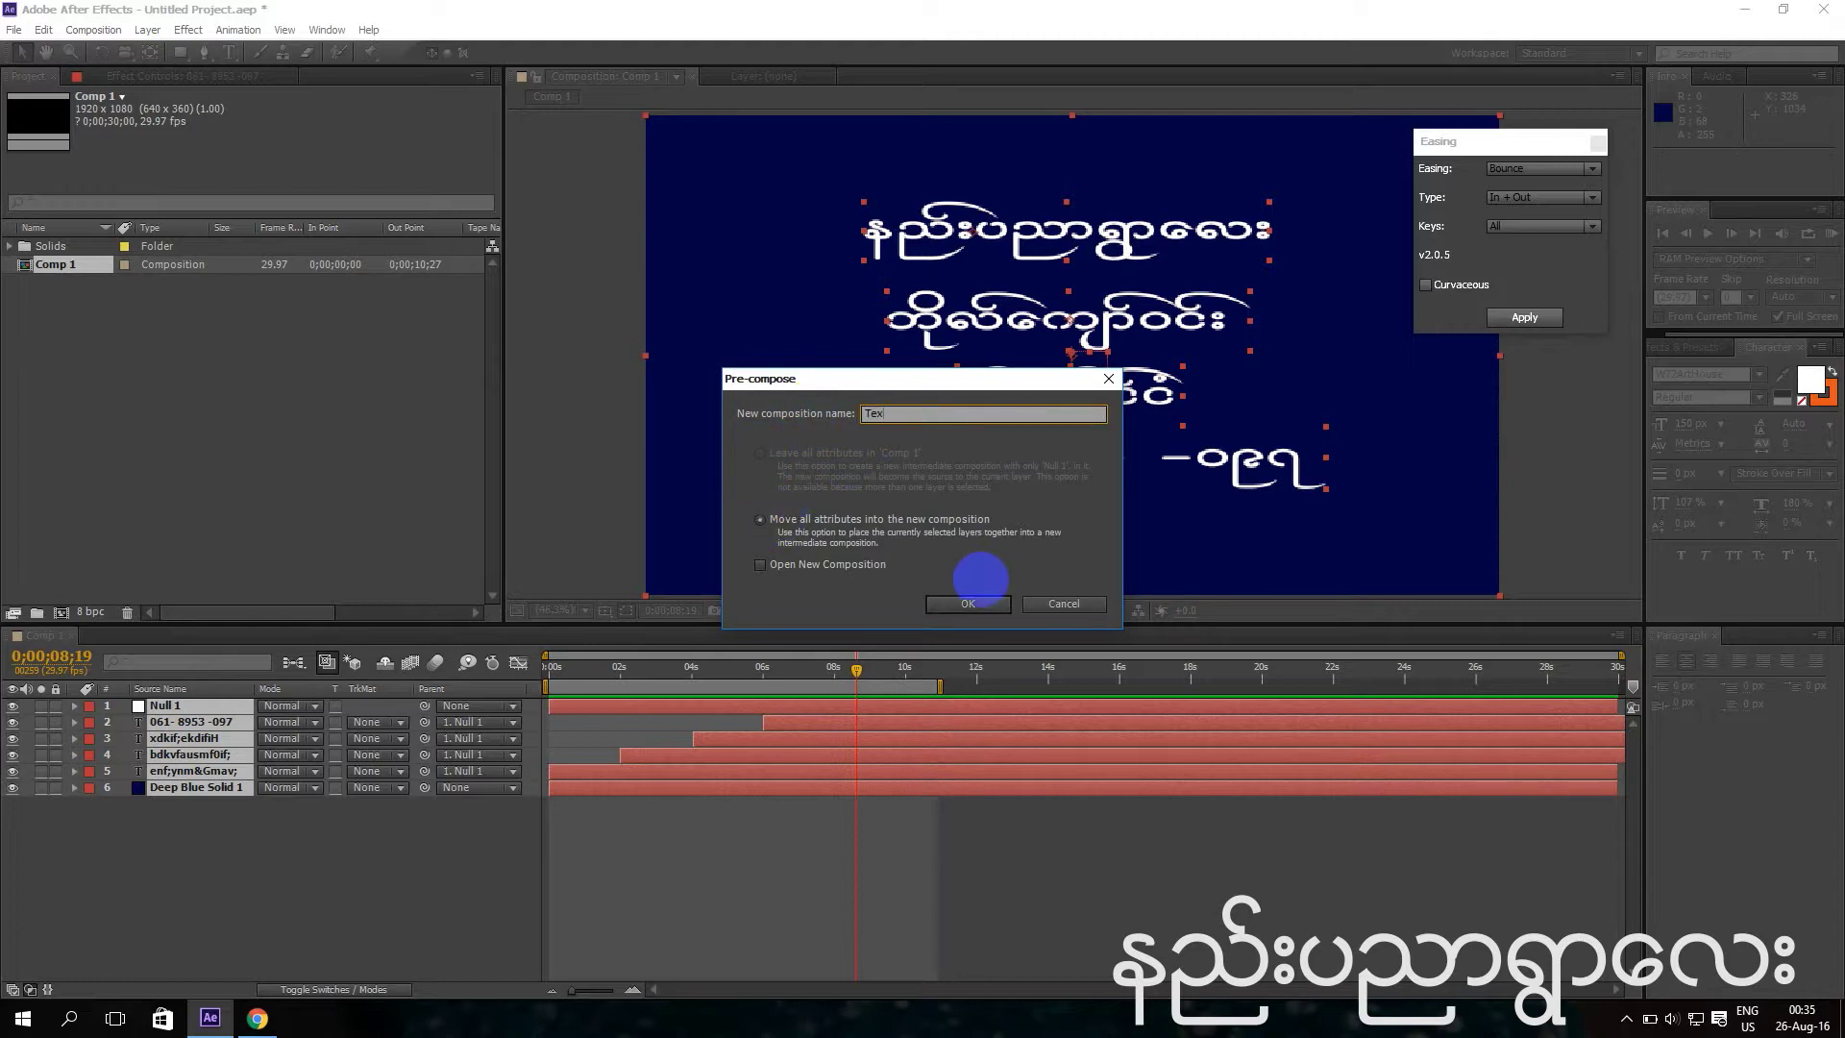
click(978, 603)
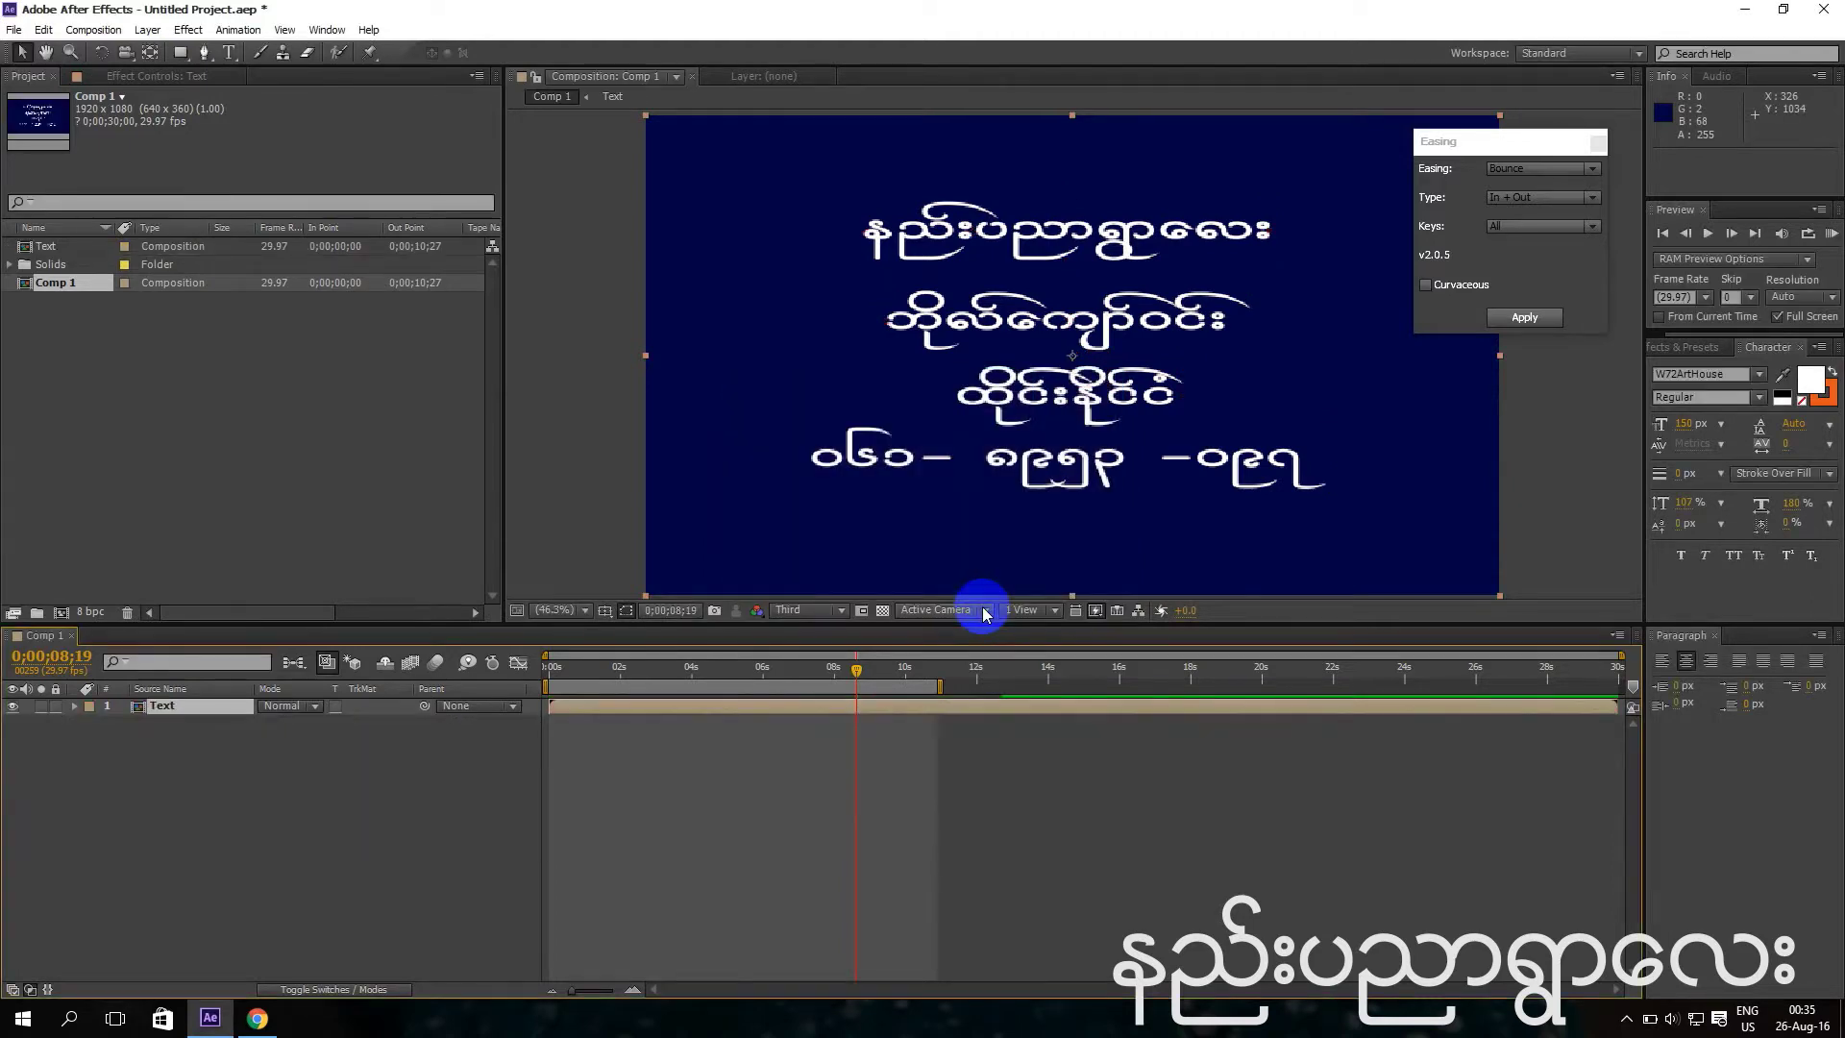
Keyframe the Text layer's Position at 0;00;07;20 and once more a few frames earlier, and move the current time to 0;00;07;28.
click(858, 672)
drag(858, 672, 826, 694)
key(p)
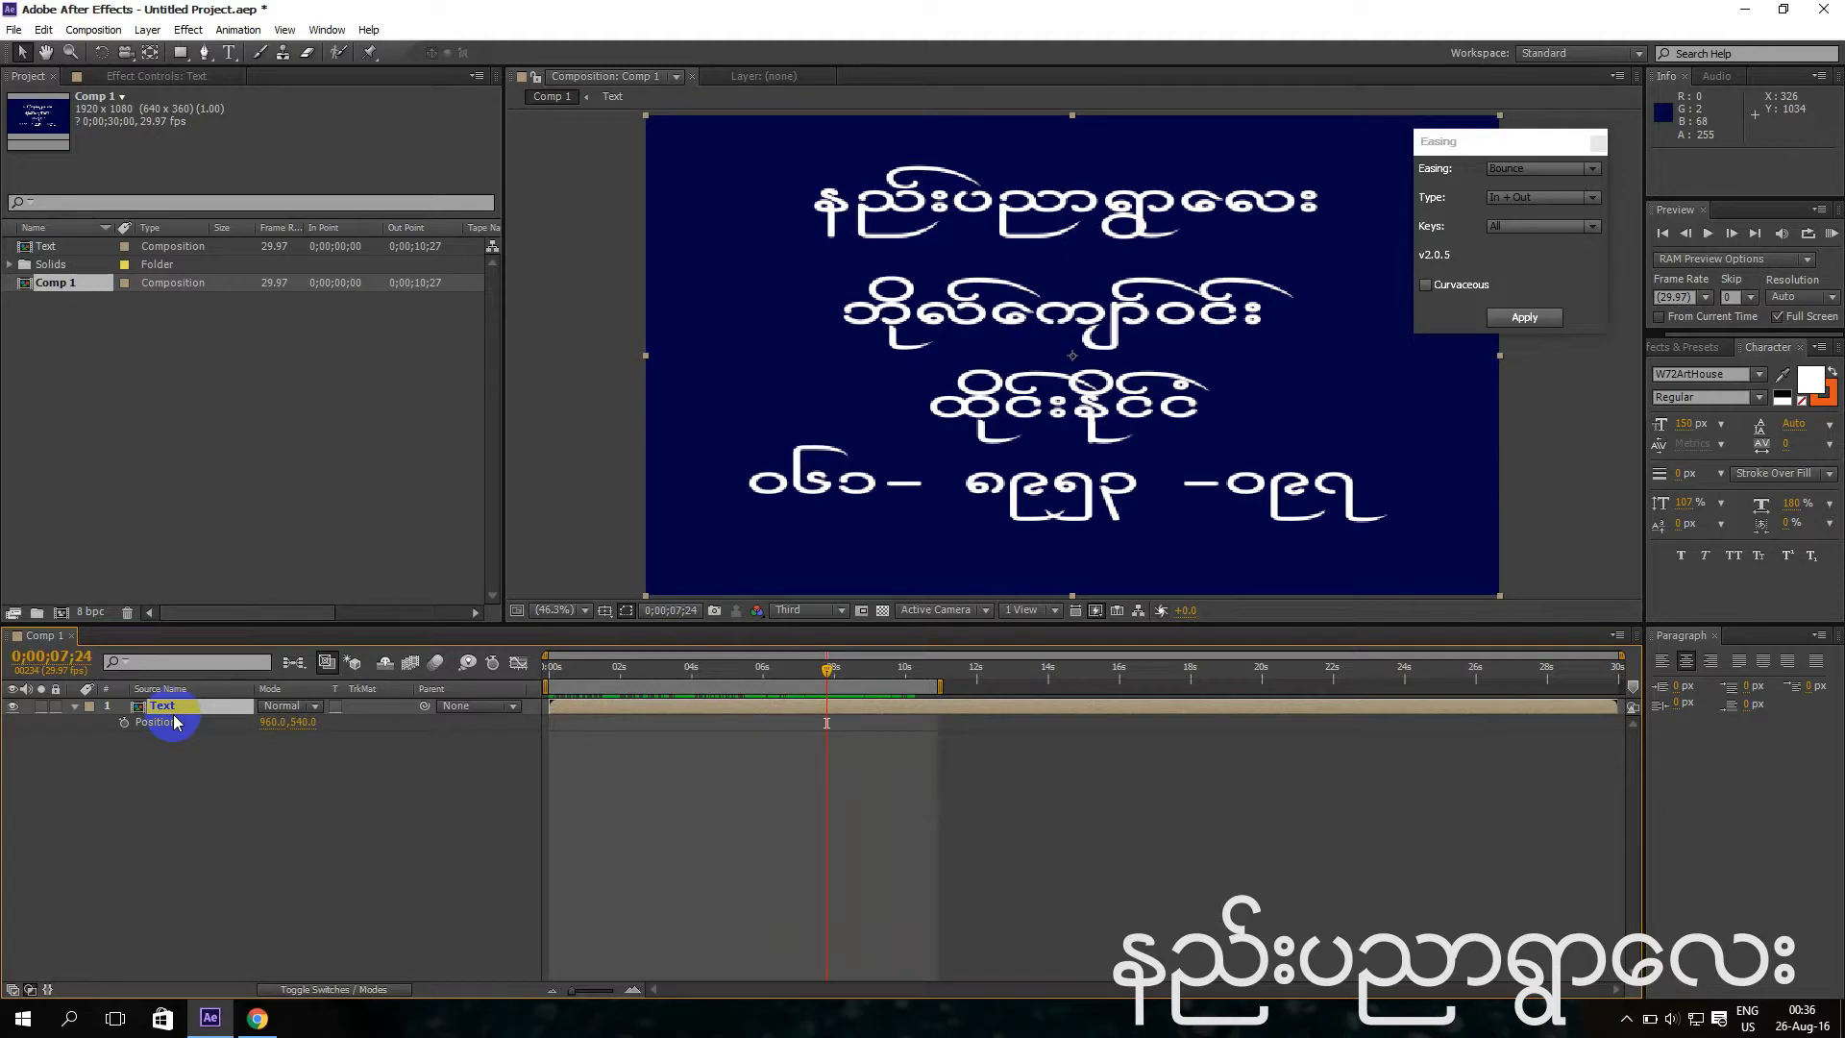
drag(769, 677, 849, 680)
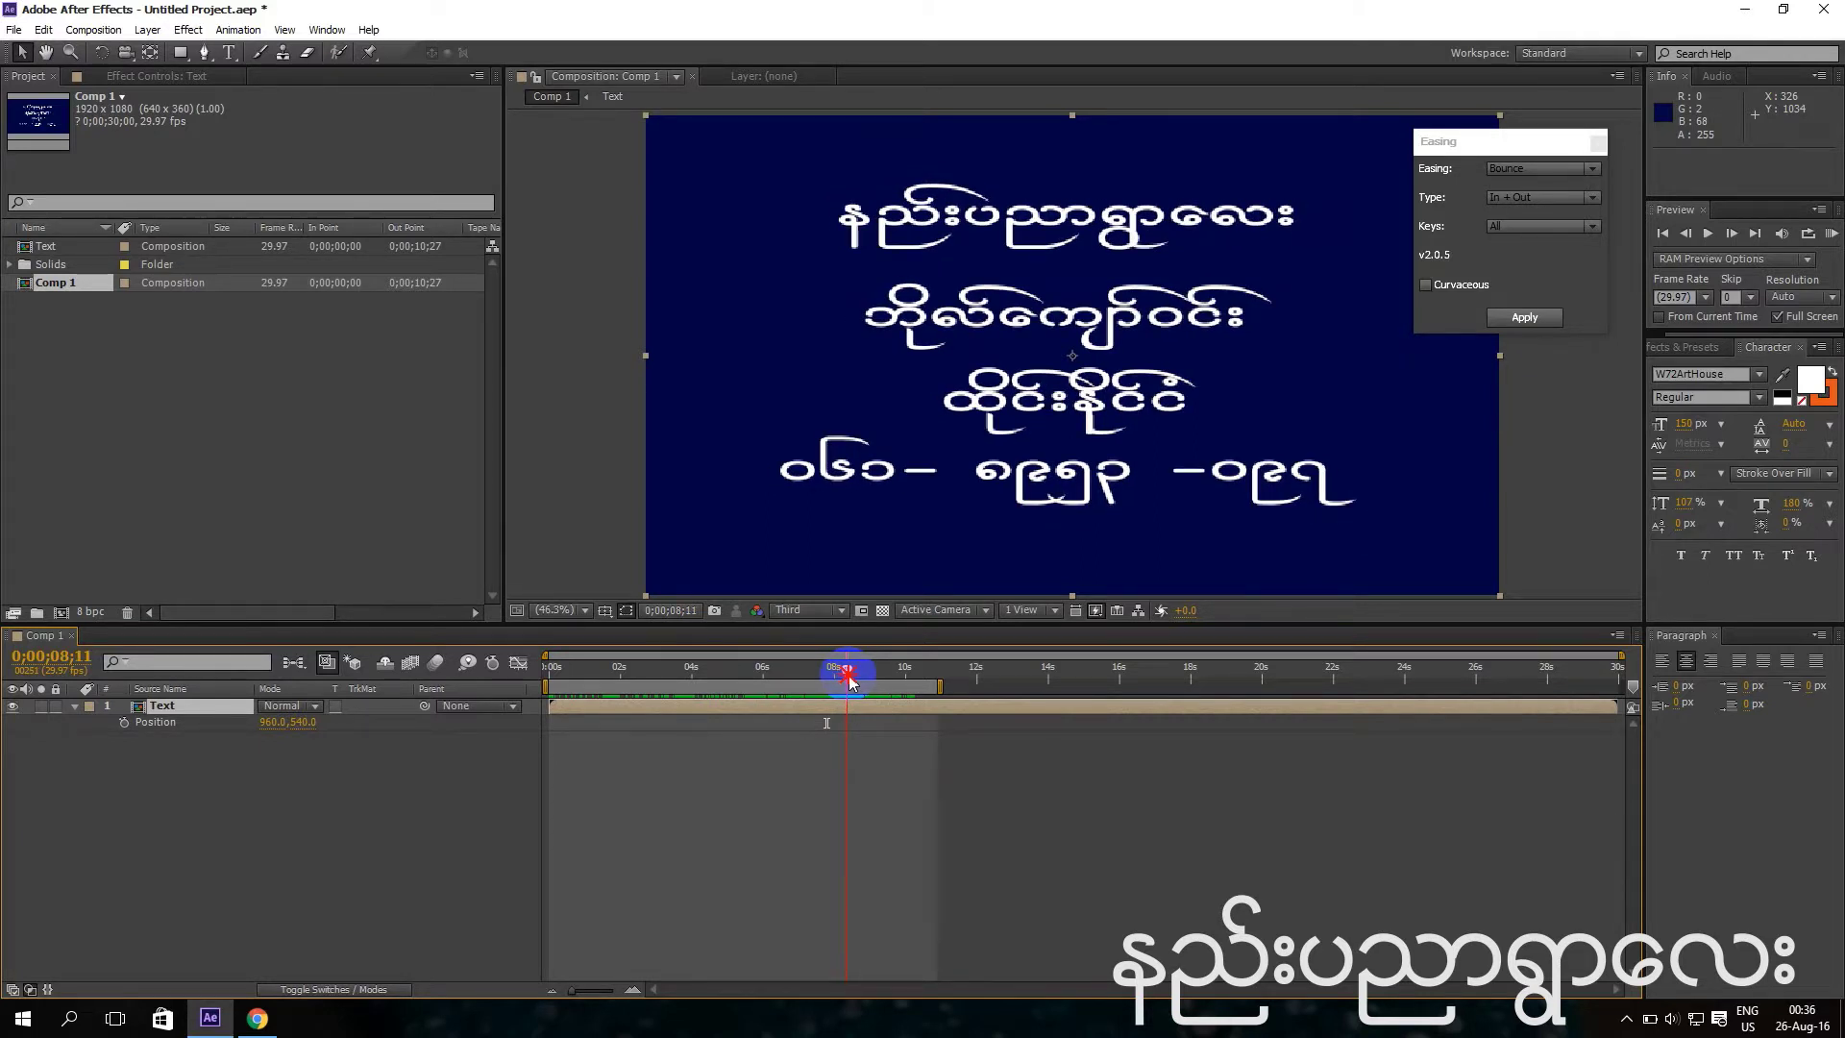
drag(850, 680, 850, 684)
click(853, 717)
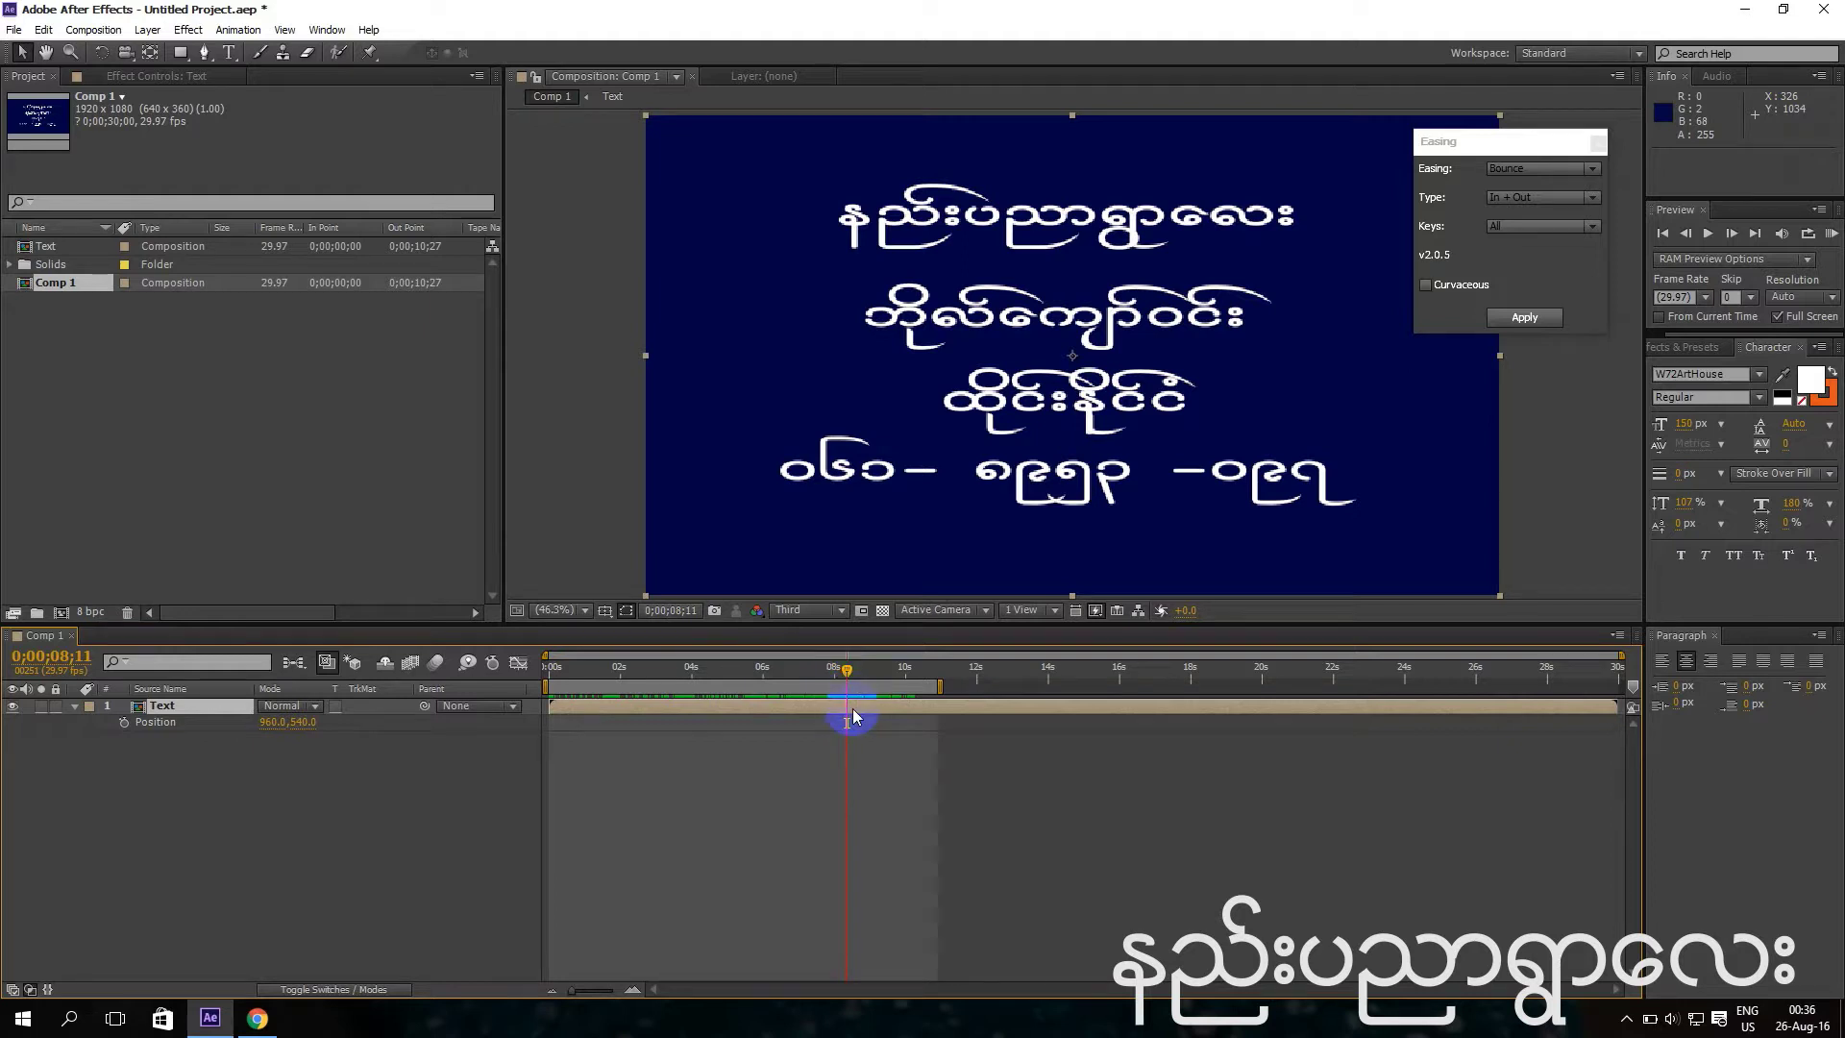
click(854, 673)
mouse_move(845, 672)
mouse_down()
mouse_move(799, 675)
mouse_move(821, 679)
mouse_up()
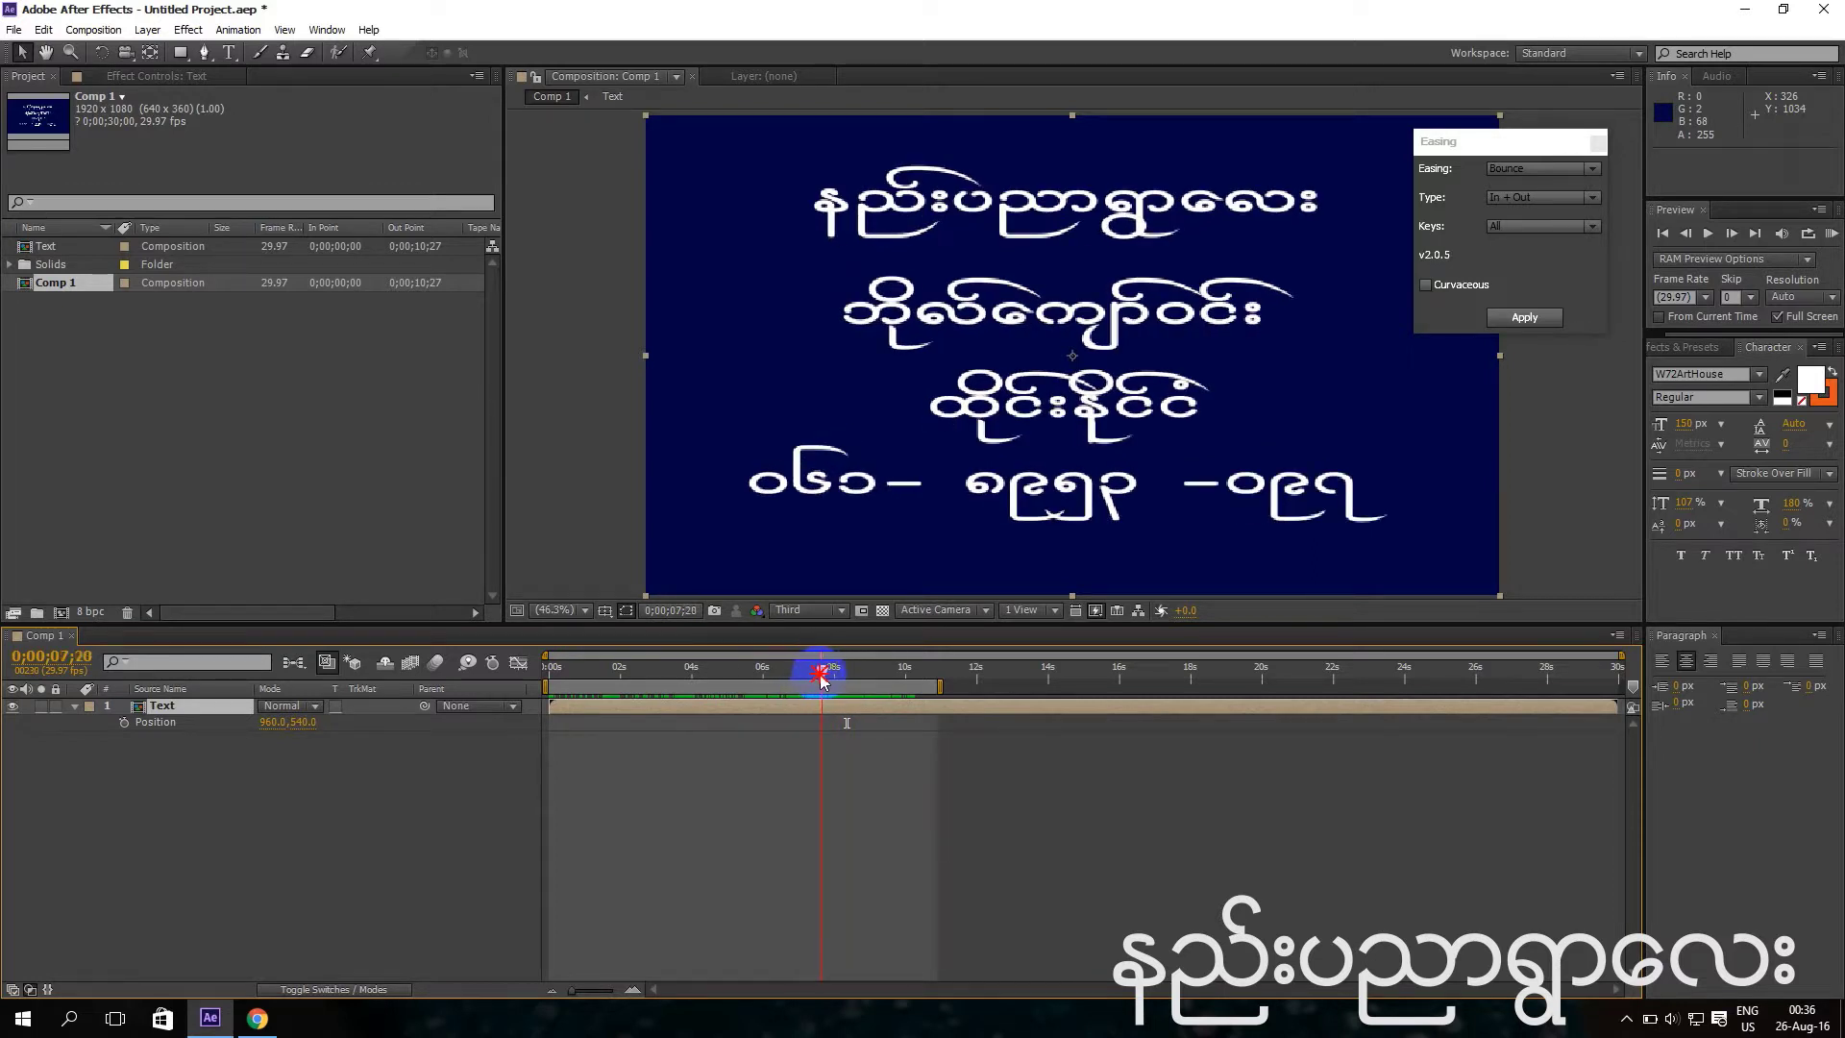
click(123, 721)
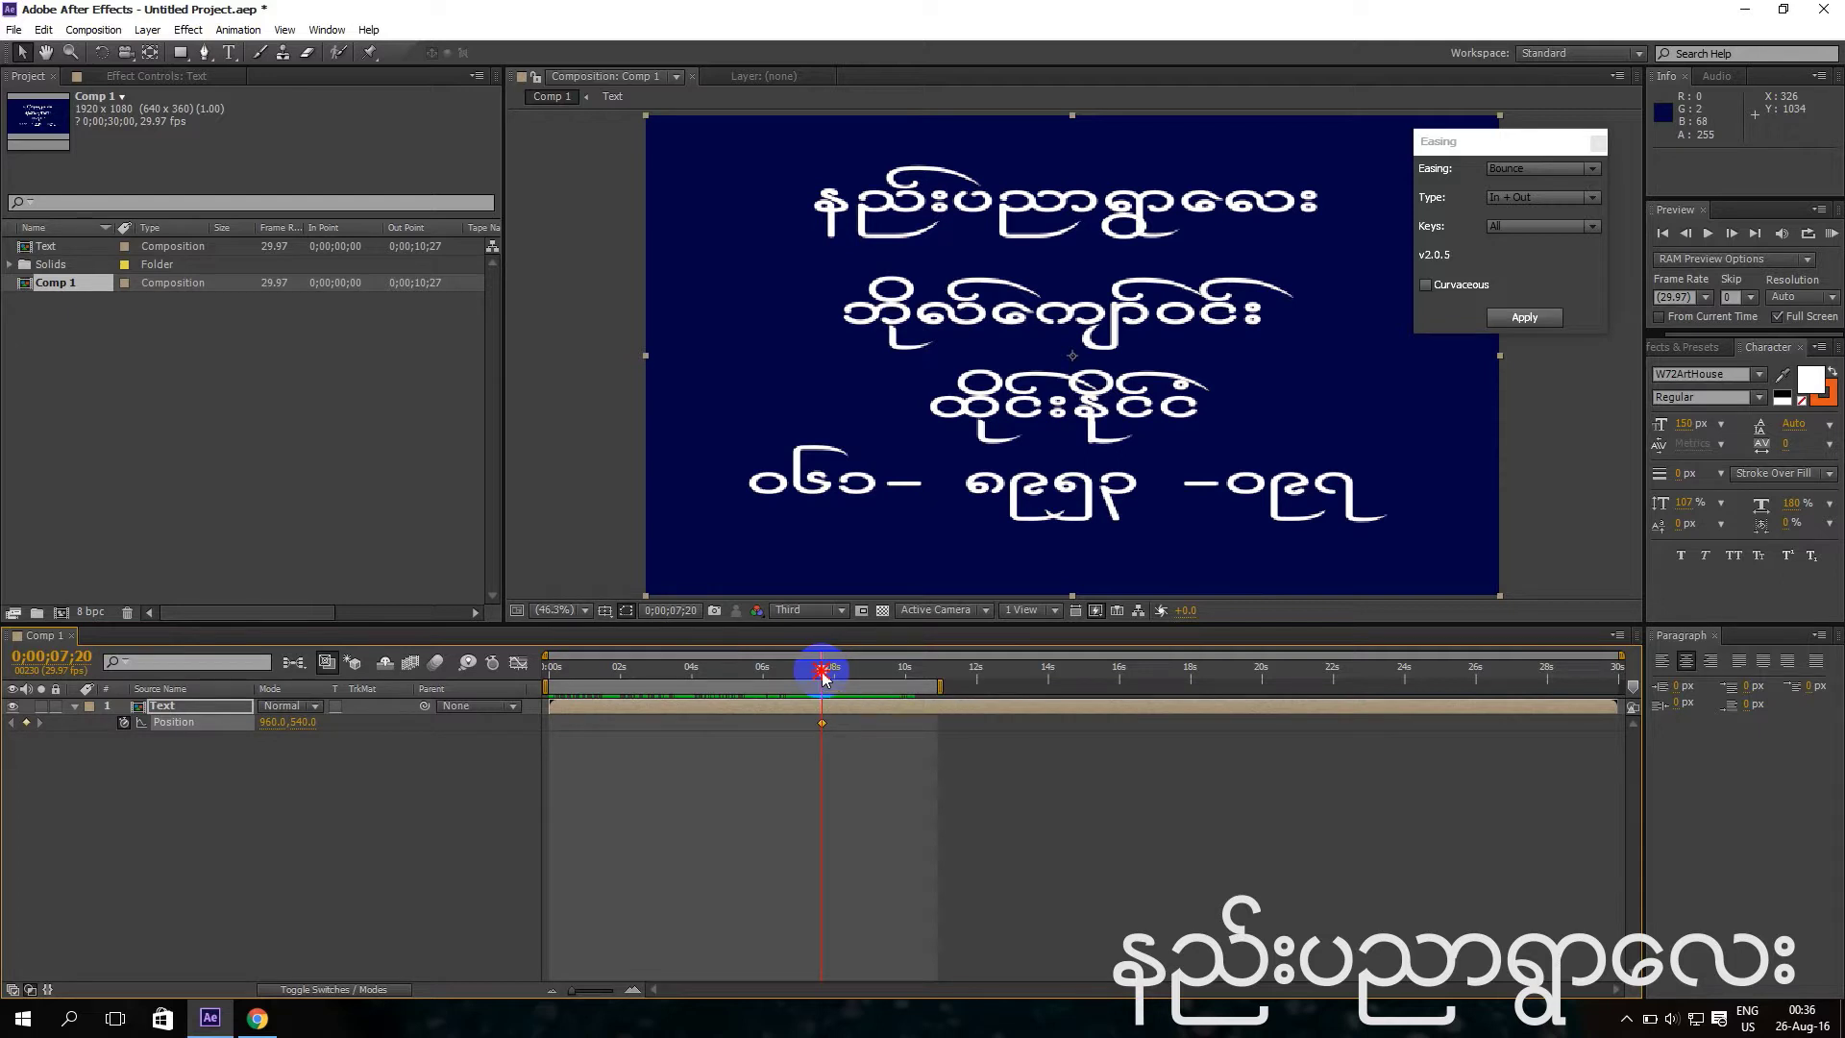
click(26, 722)
mouse_move(818, 676)
mouse_down()
mouse_move(547, 672)
mouse_move(795, 672)
mouse_move(820, 711)
mouse_up()
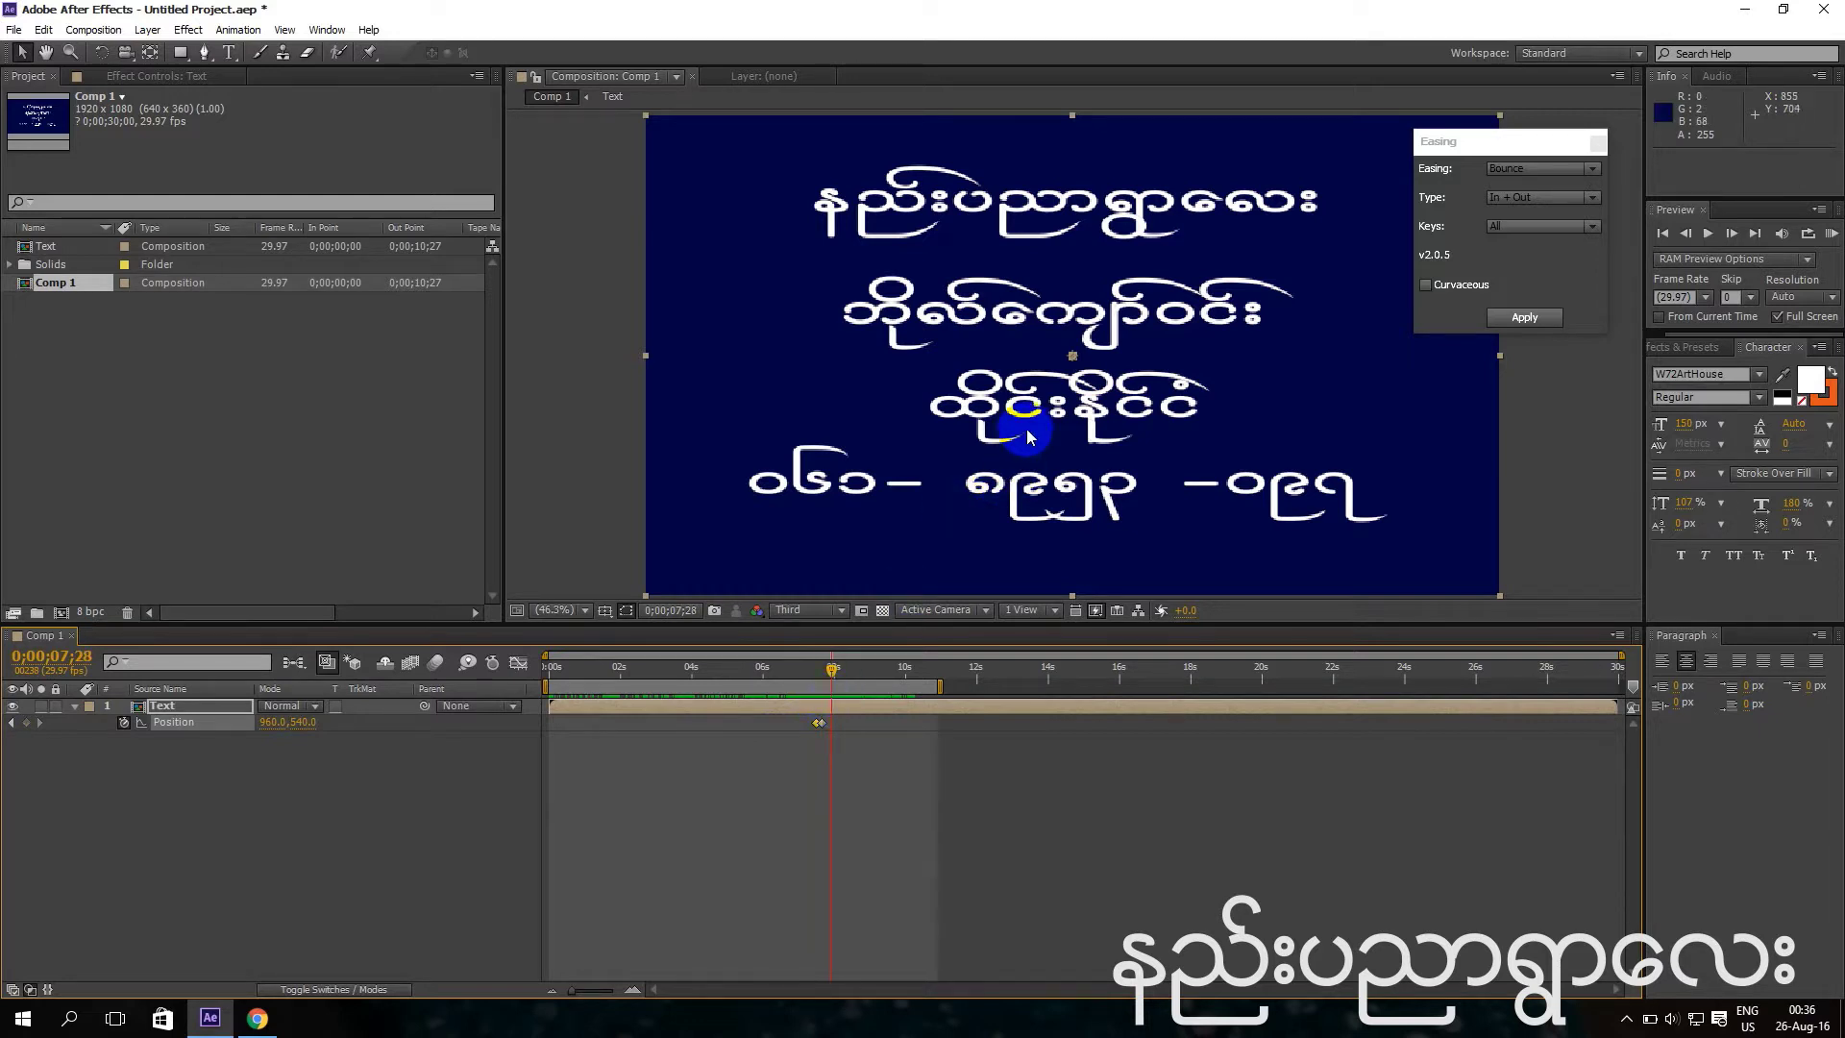
scroll(1048, 418, down, 4)
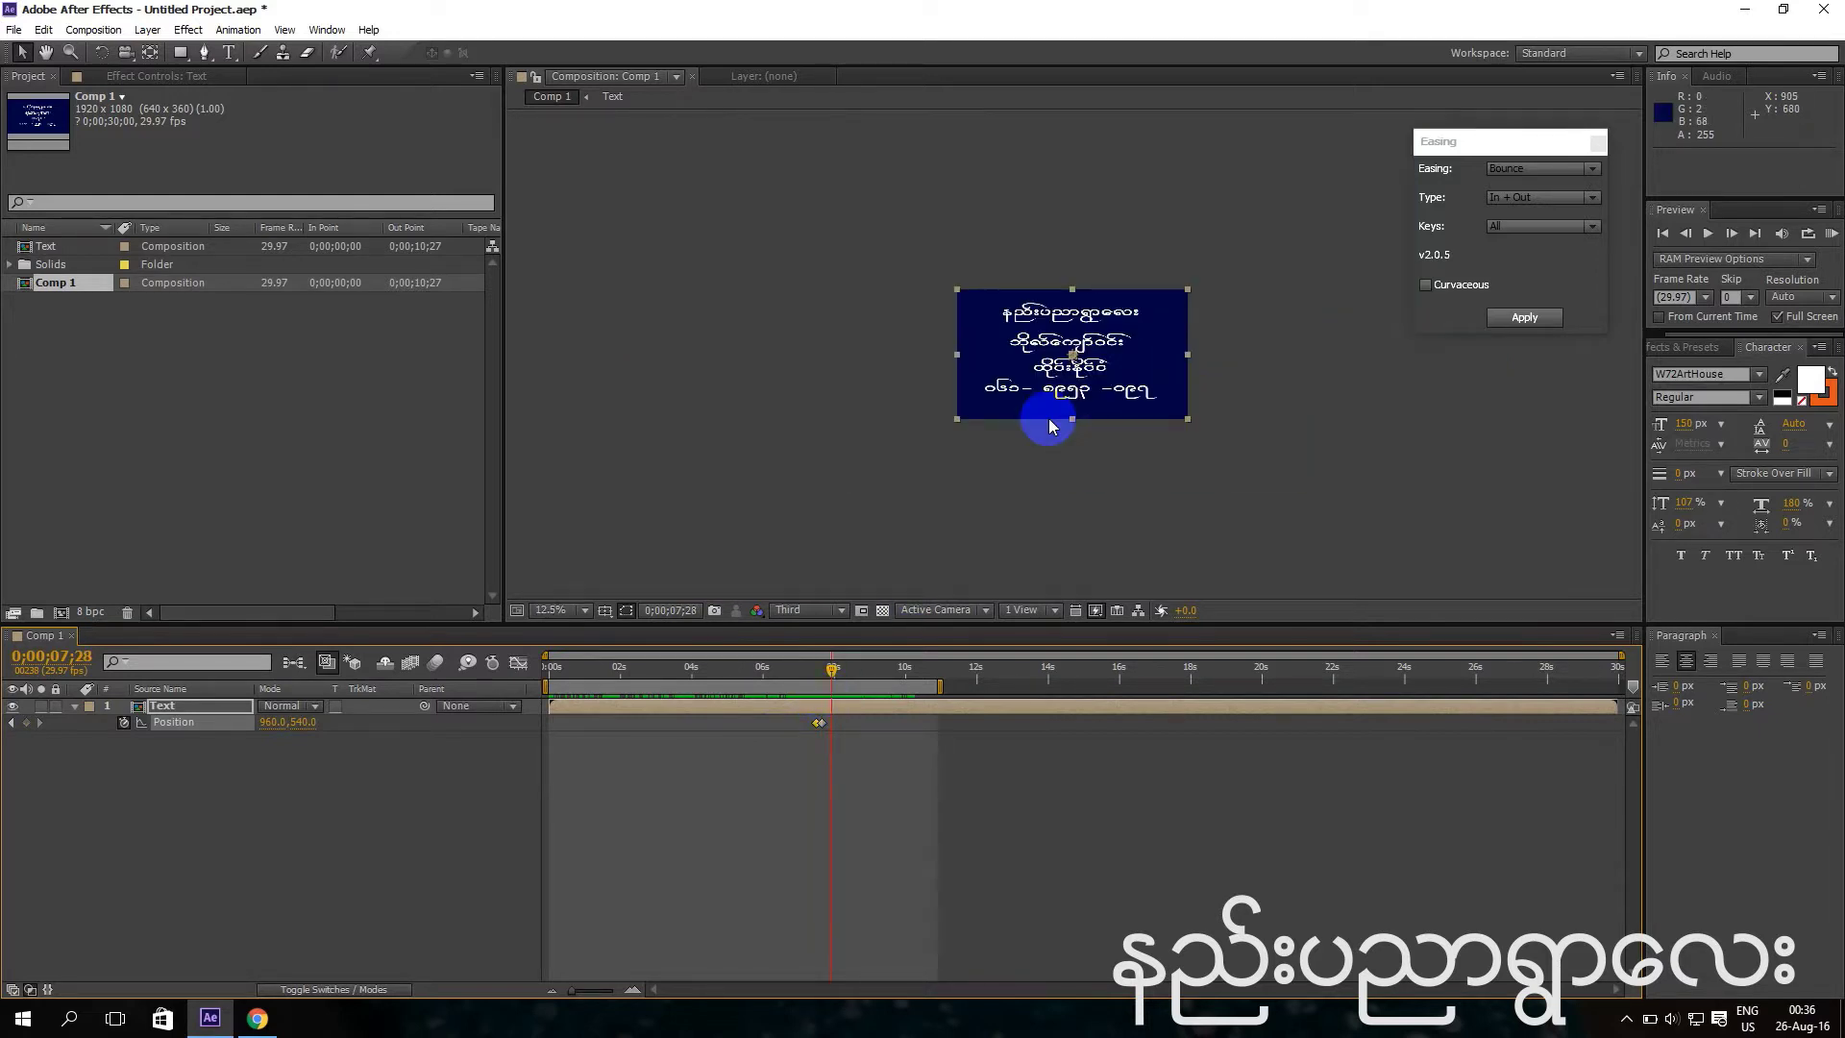
scroll(1048, 418, up, 1)
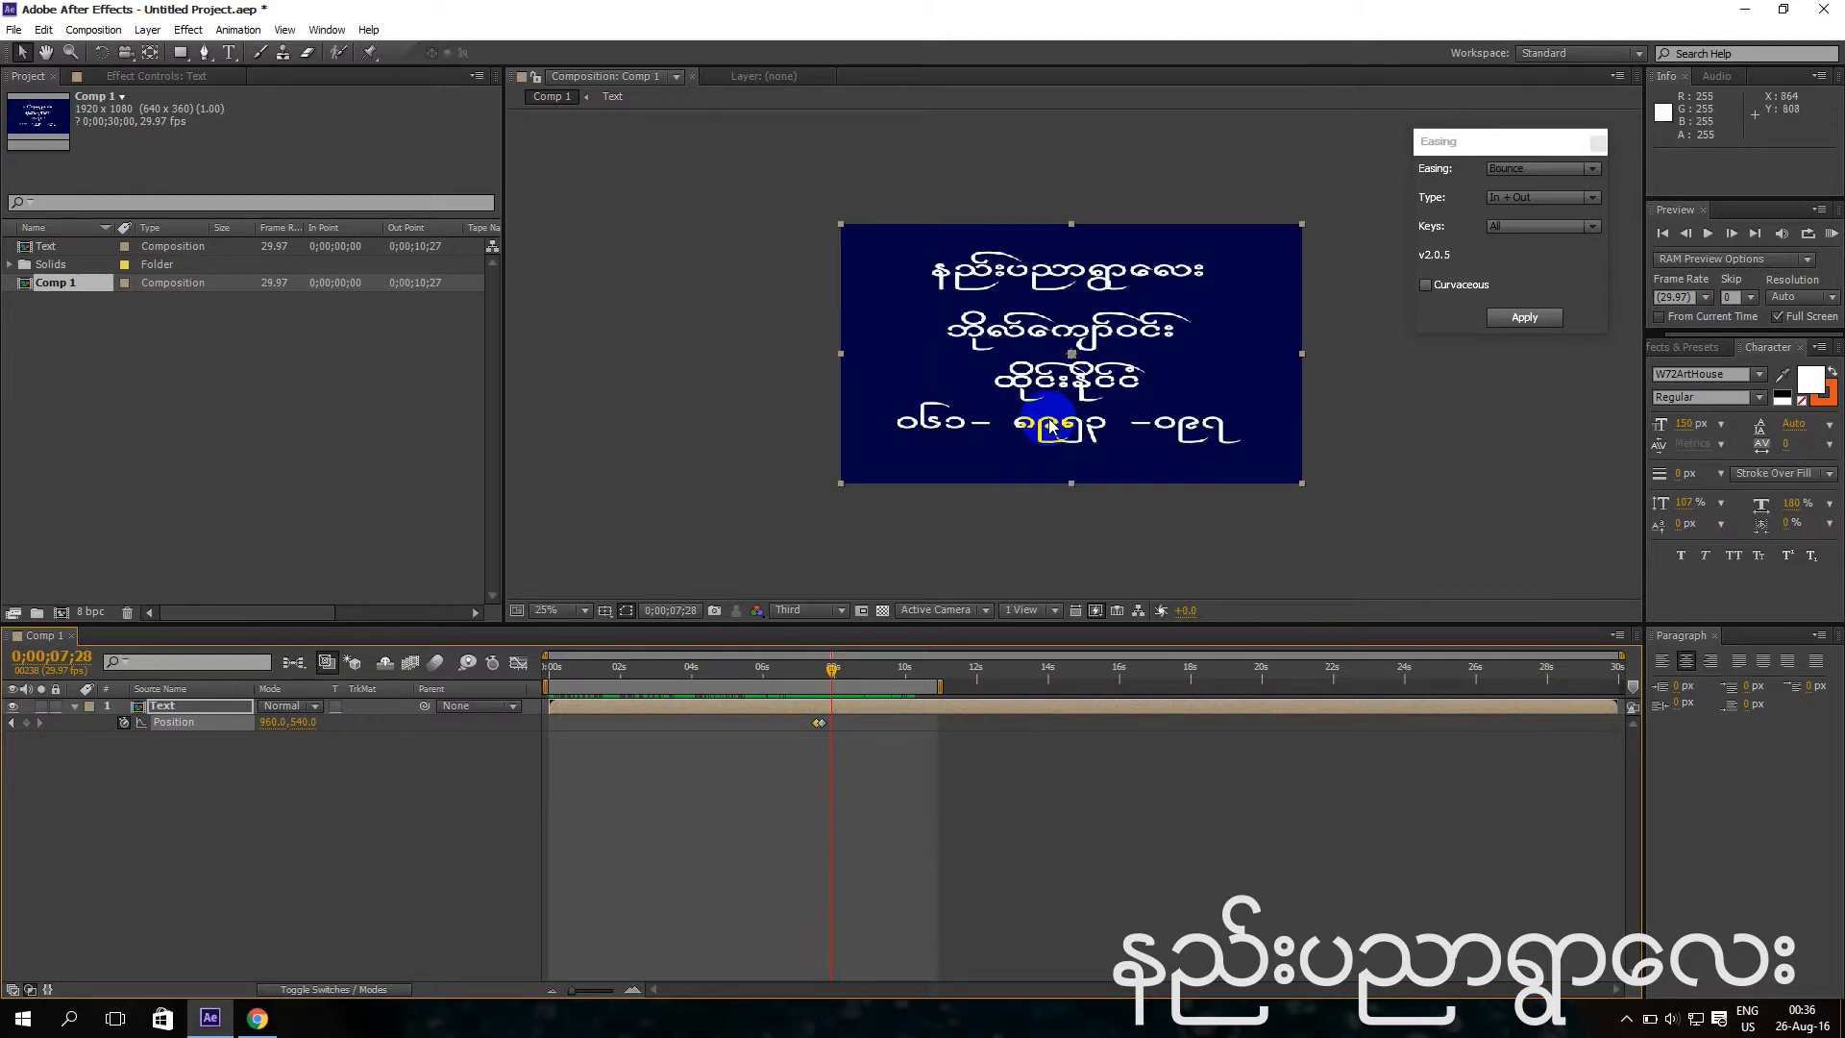
scroll(1050, 427, up, 1)
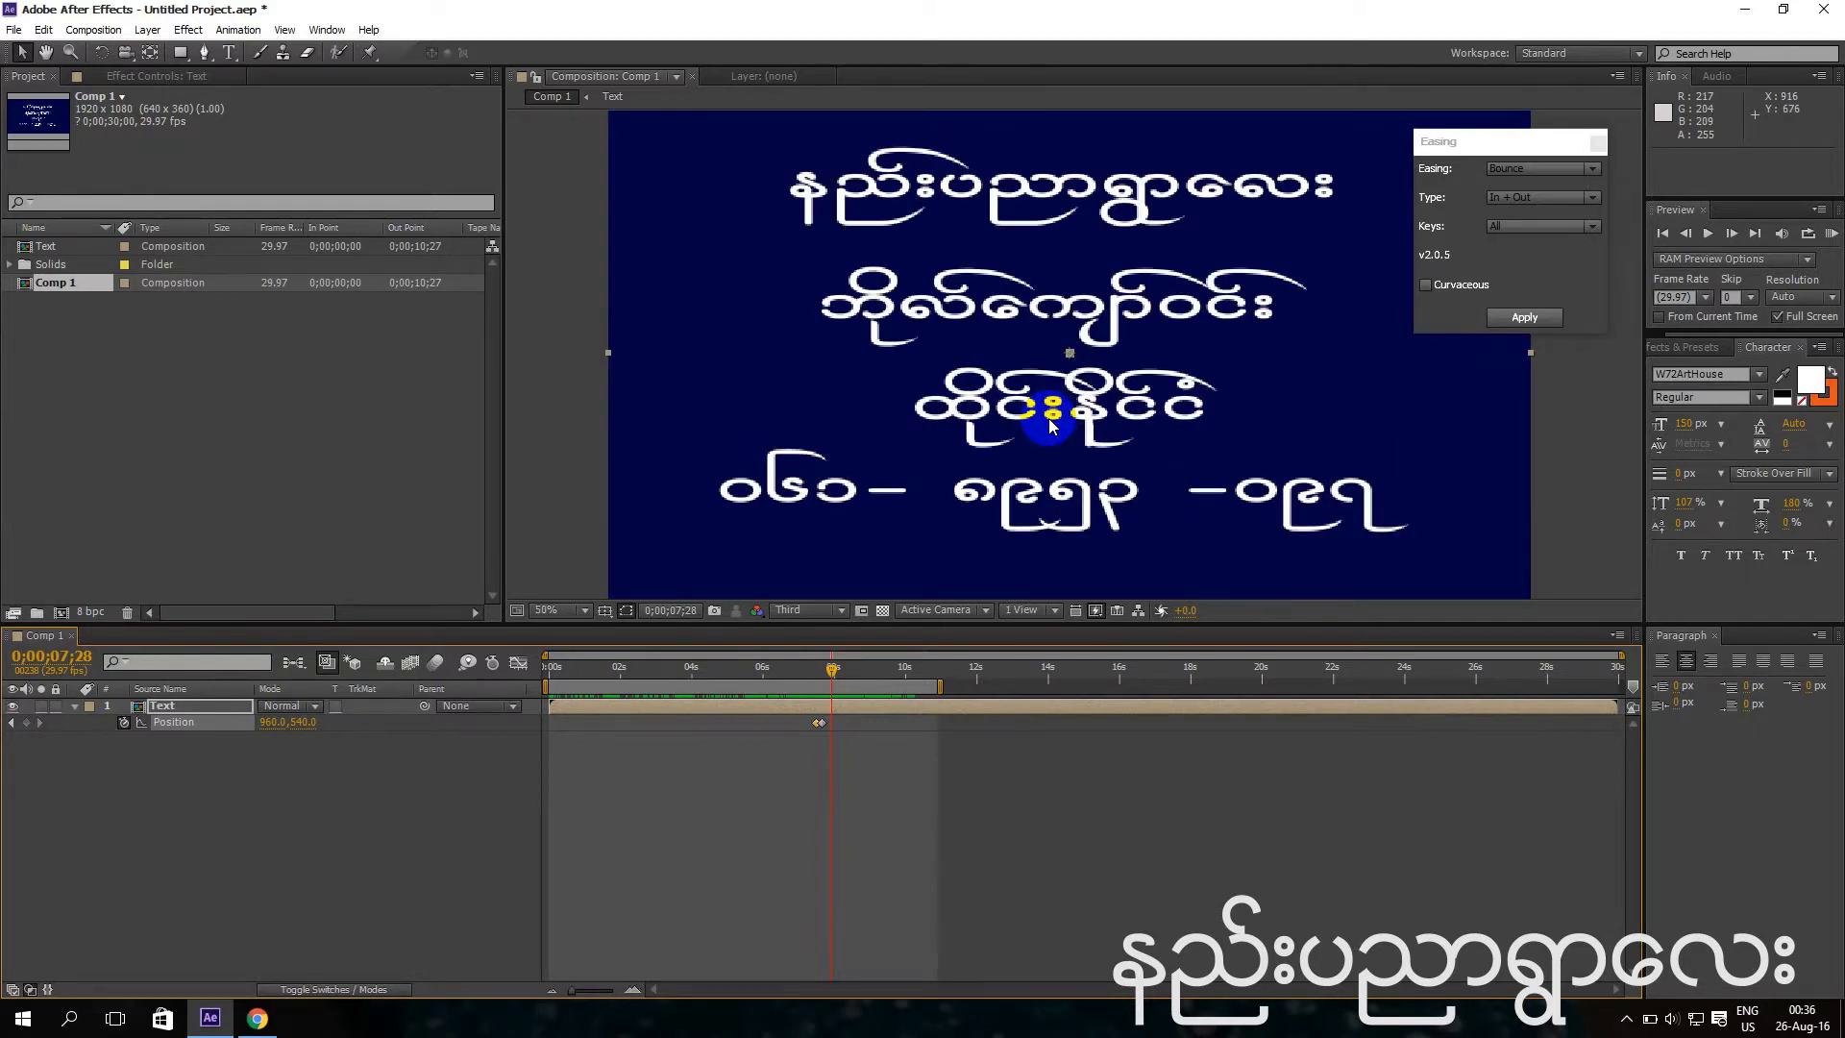
scroll(1050, 427, down, 1)
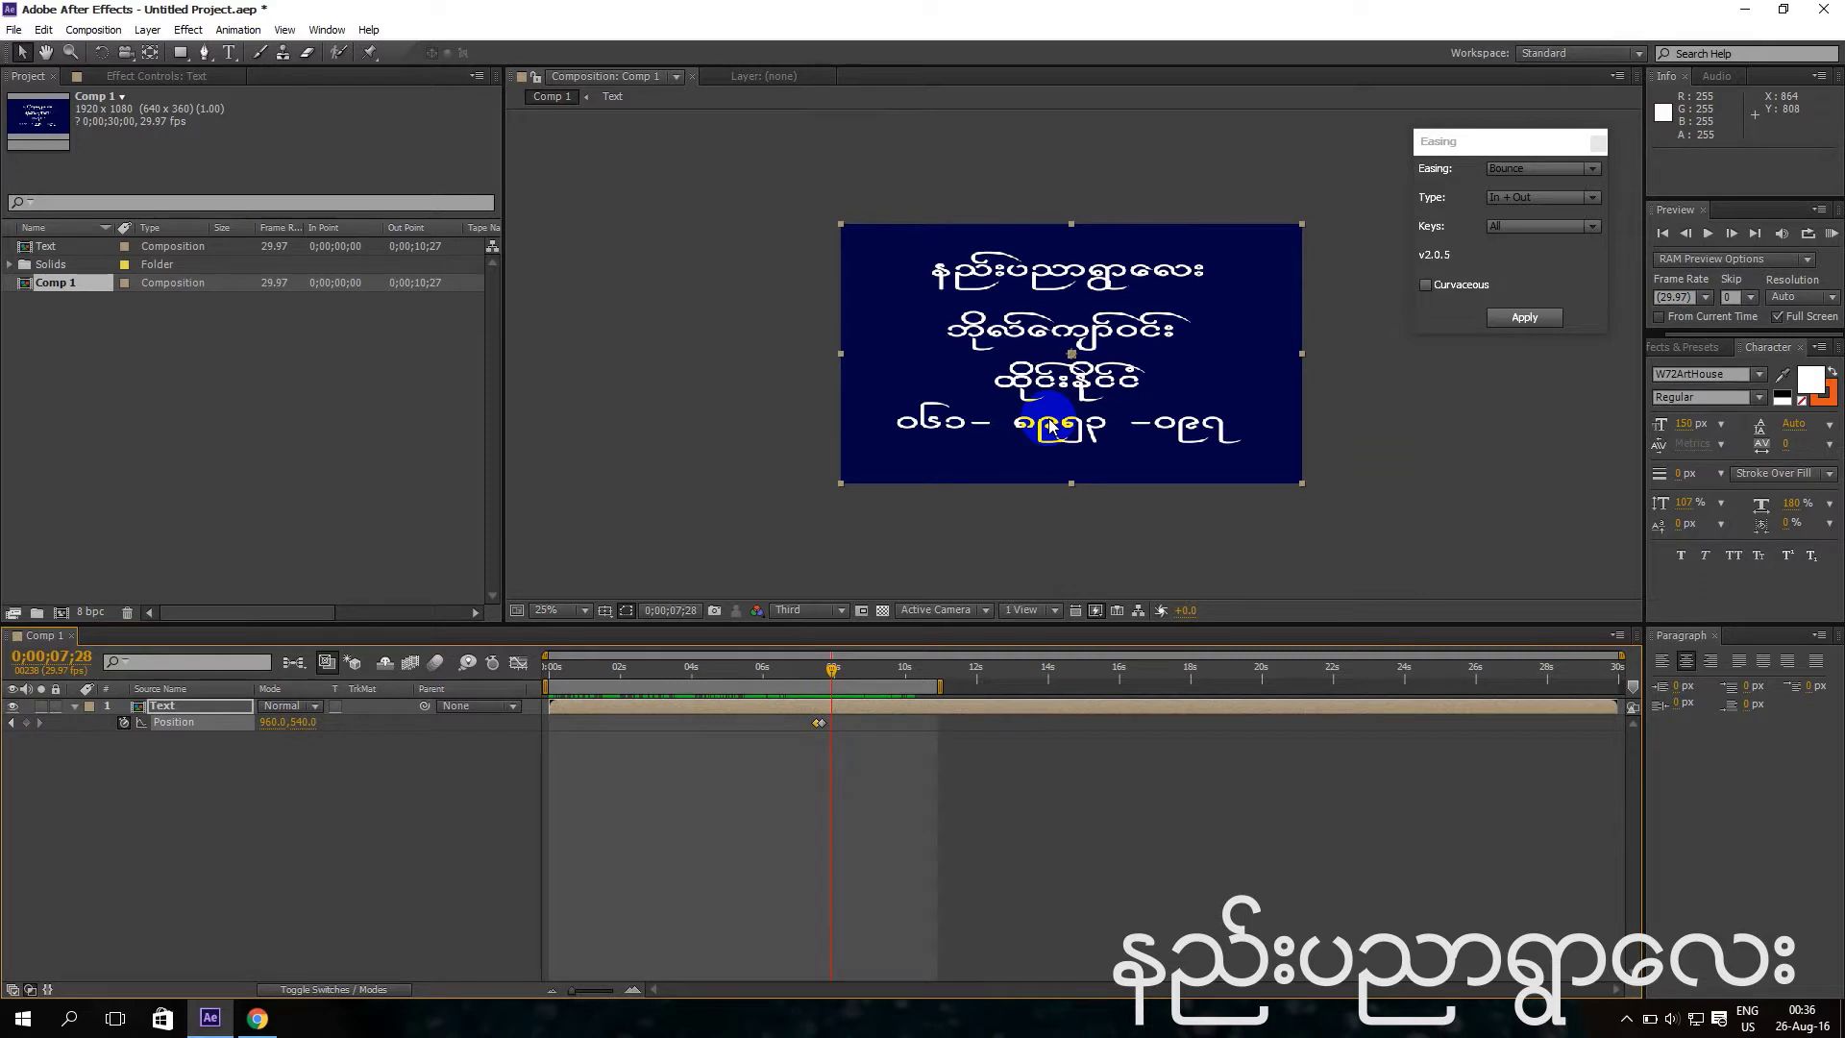
scroll(1050, 427, up, 1)
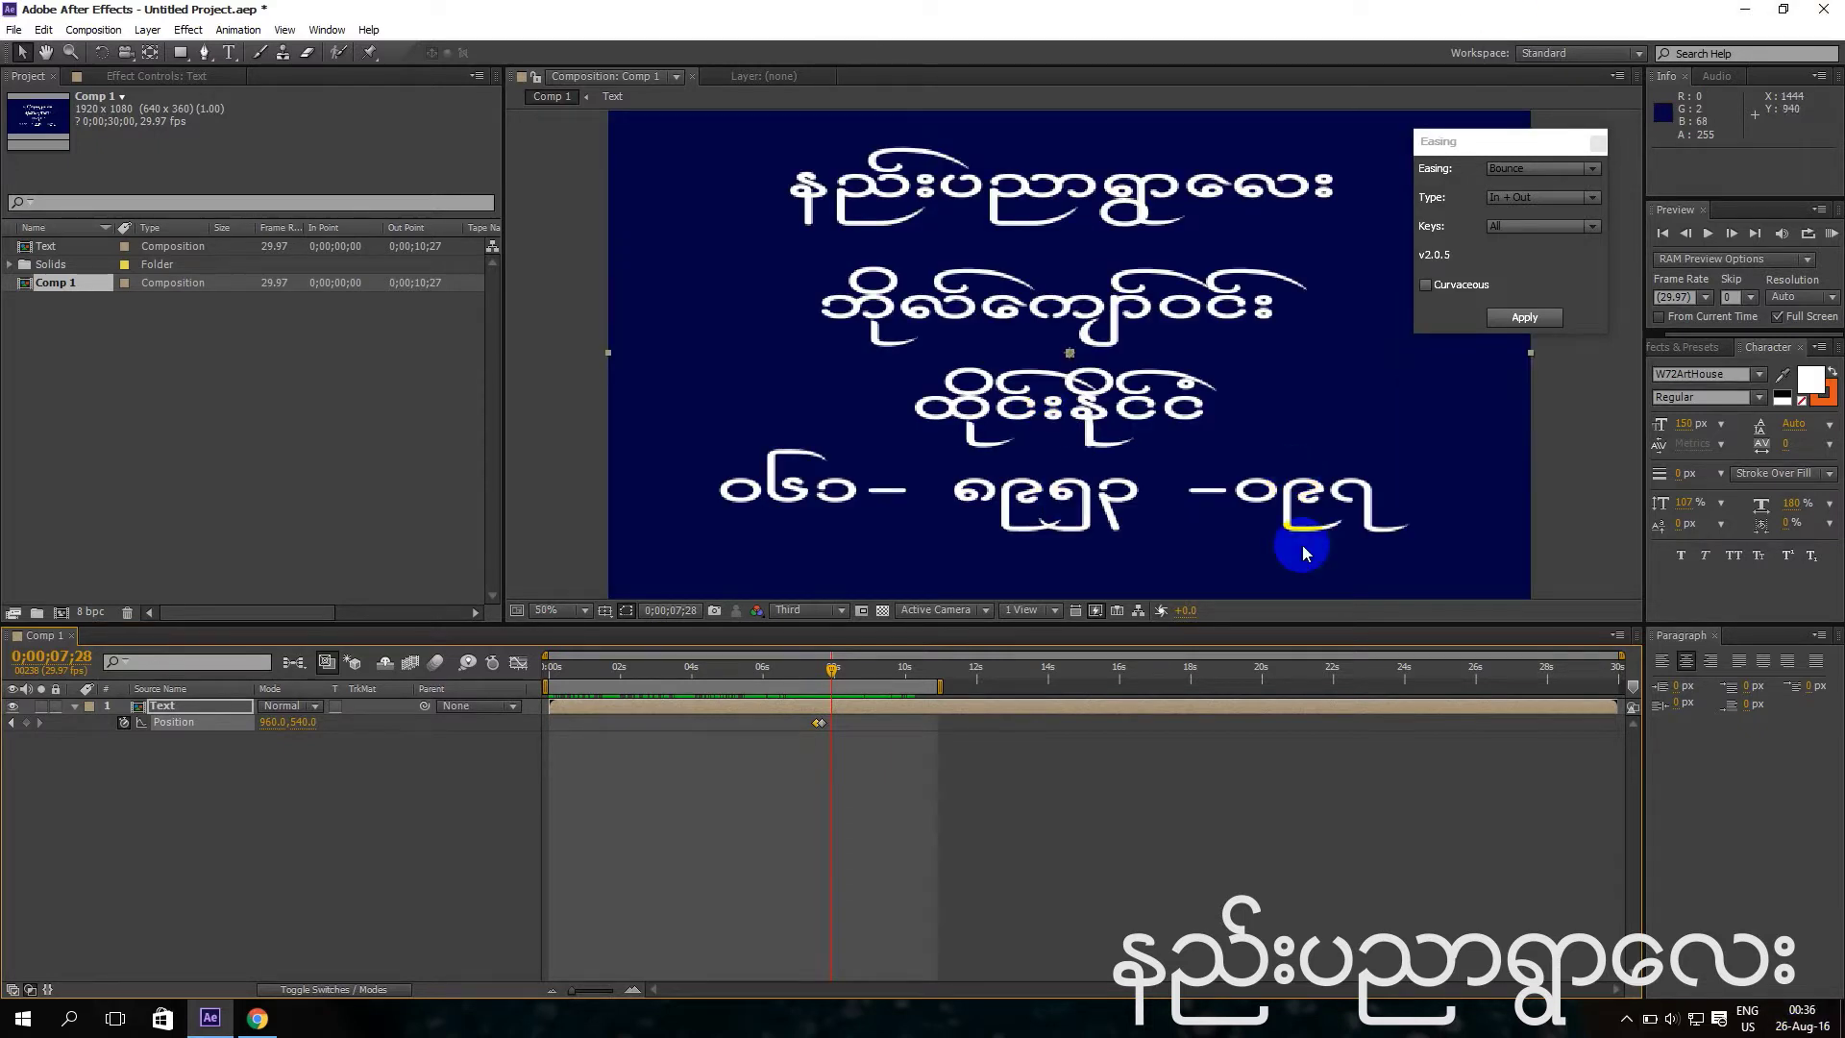
scroll(880, 413, down, 1)
scroll(883, 415, up, 1)
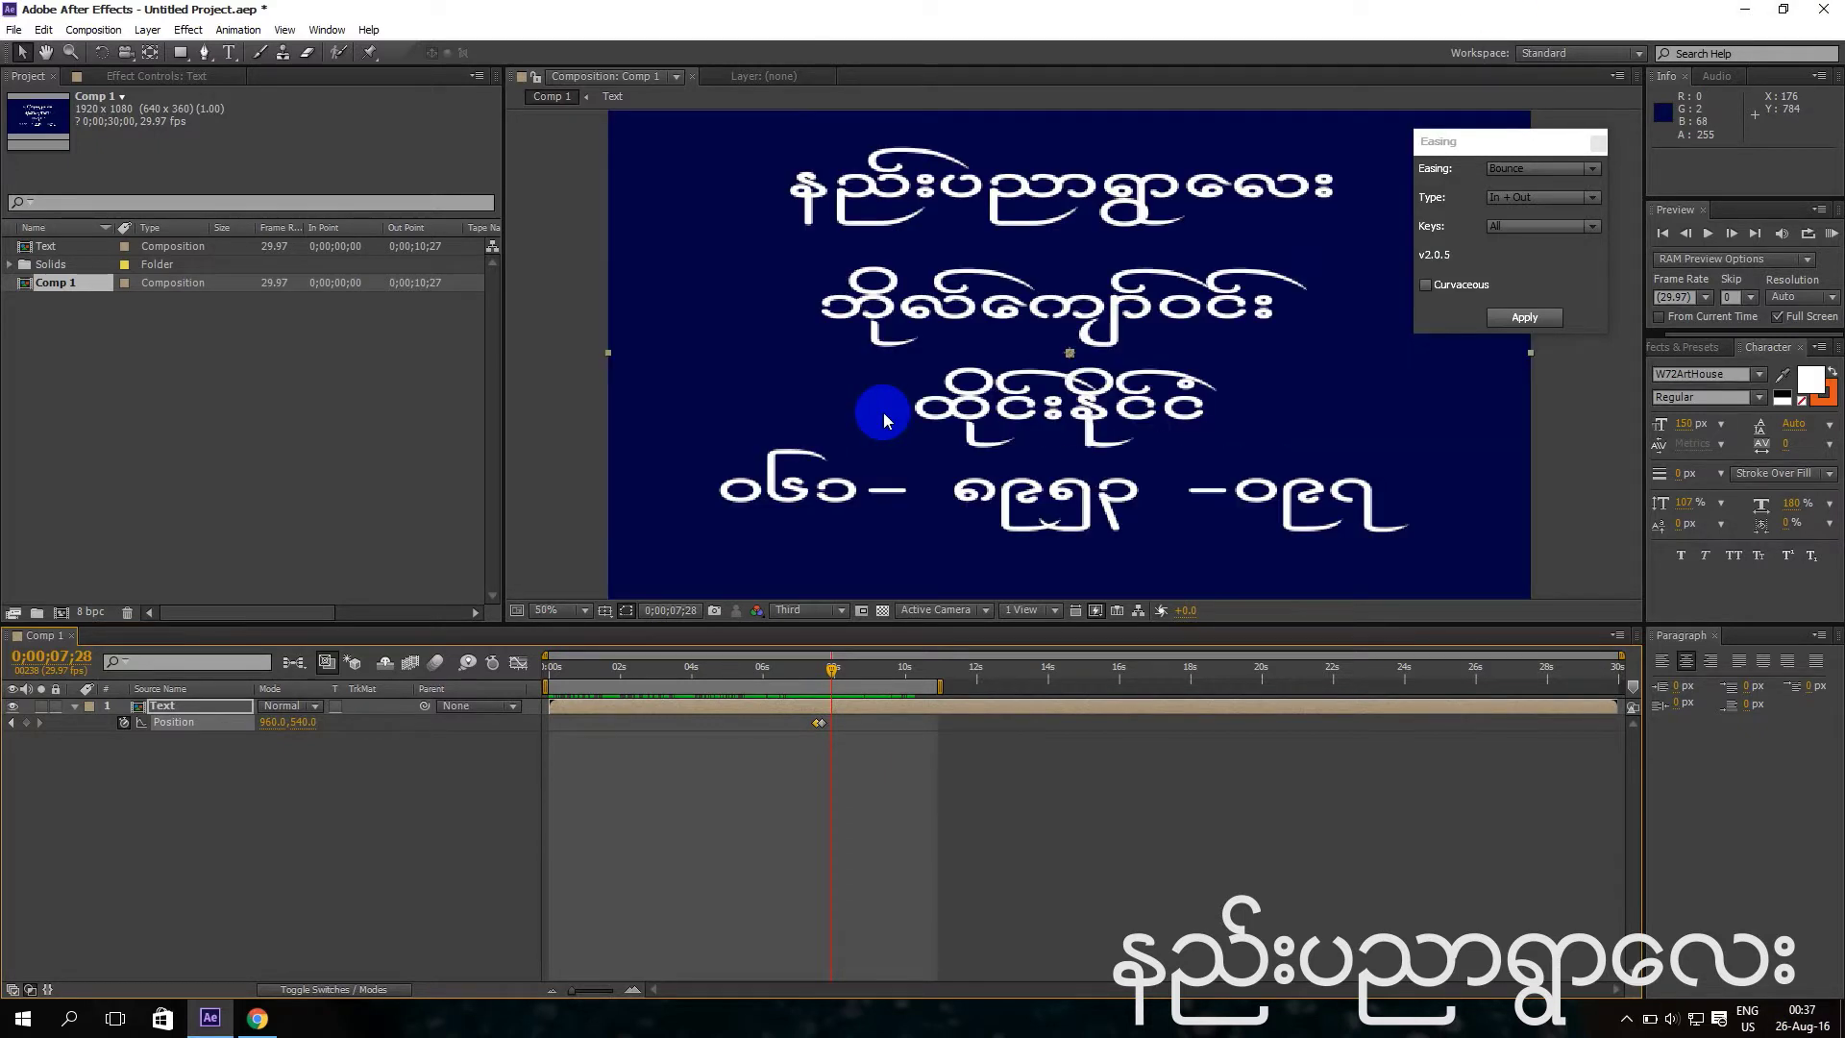
Add a 1920 × 1080 solid in deep magenta-red (44001B) and place it below the Text layer.
right_click(123, 808)
mouse_move(255, 603)
click(439, 653)
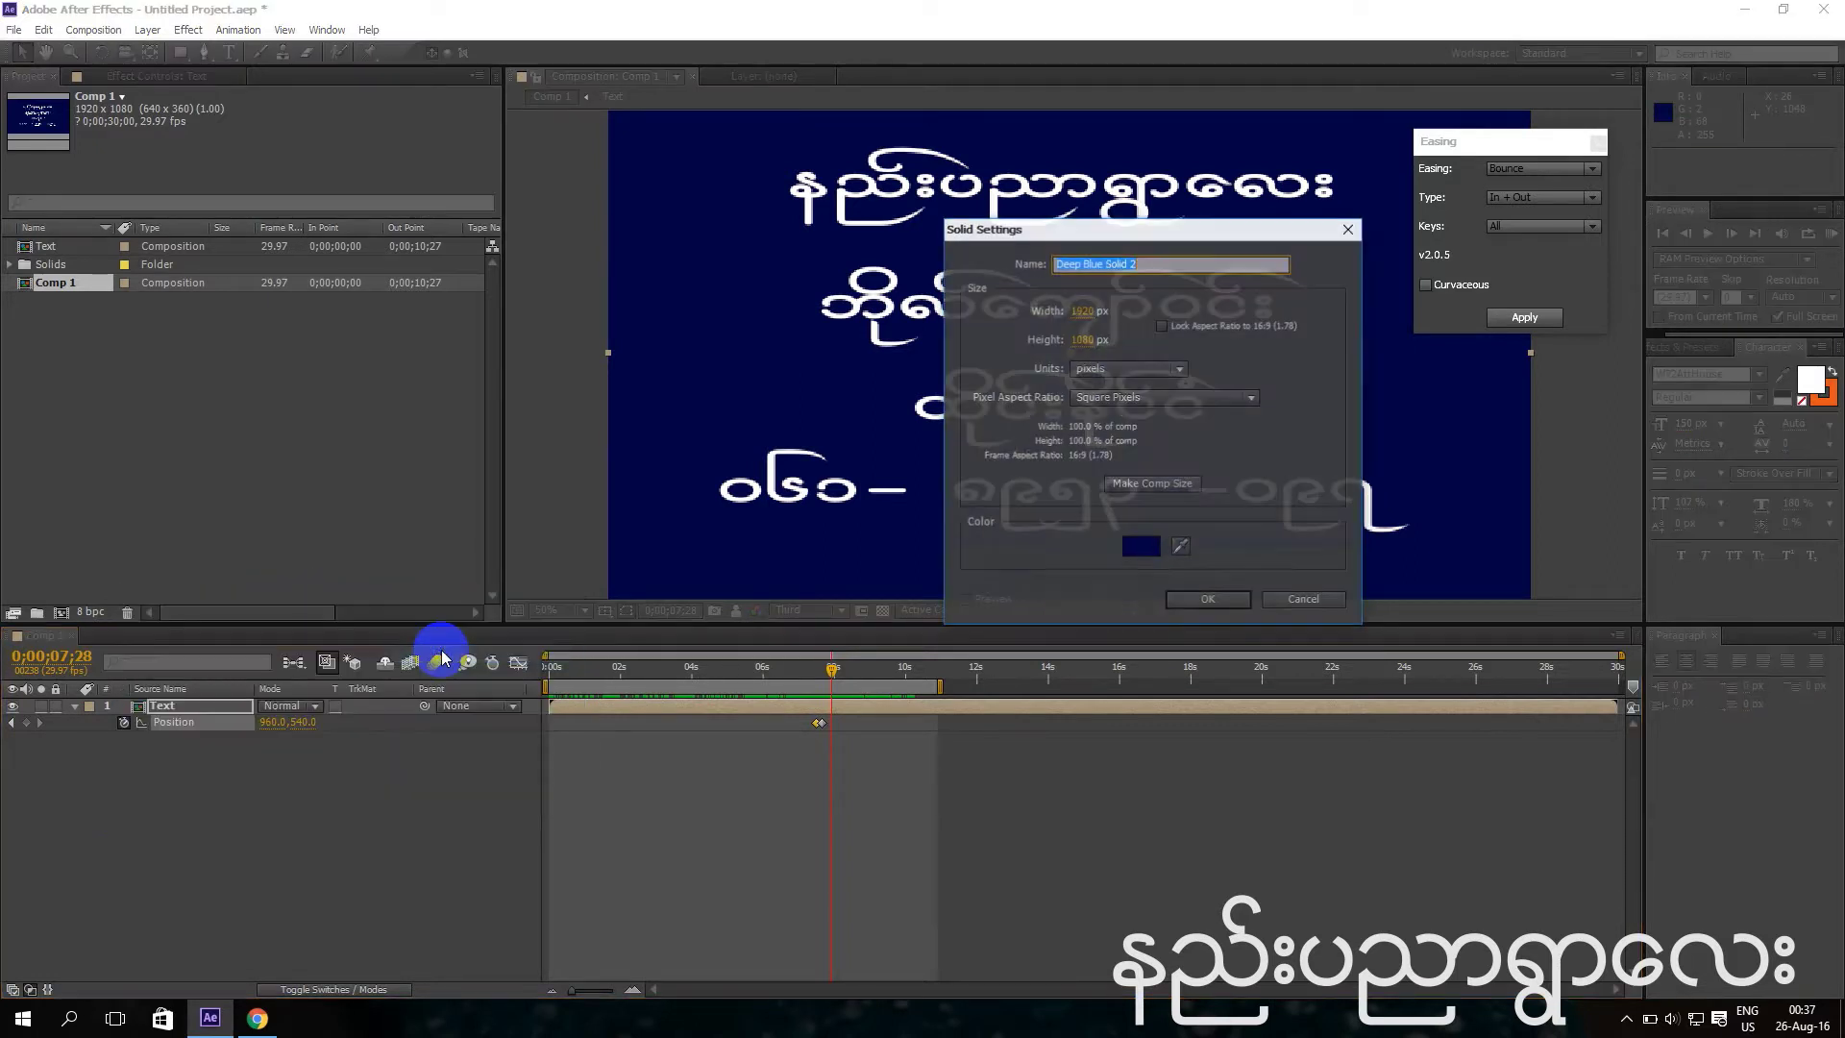
click(1140, 544)
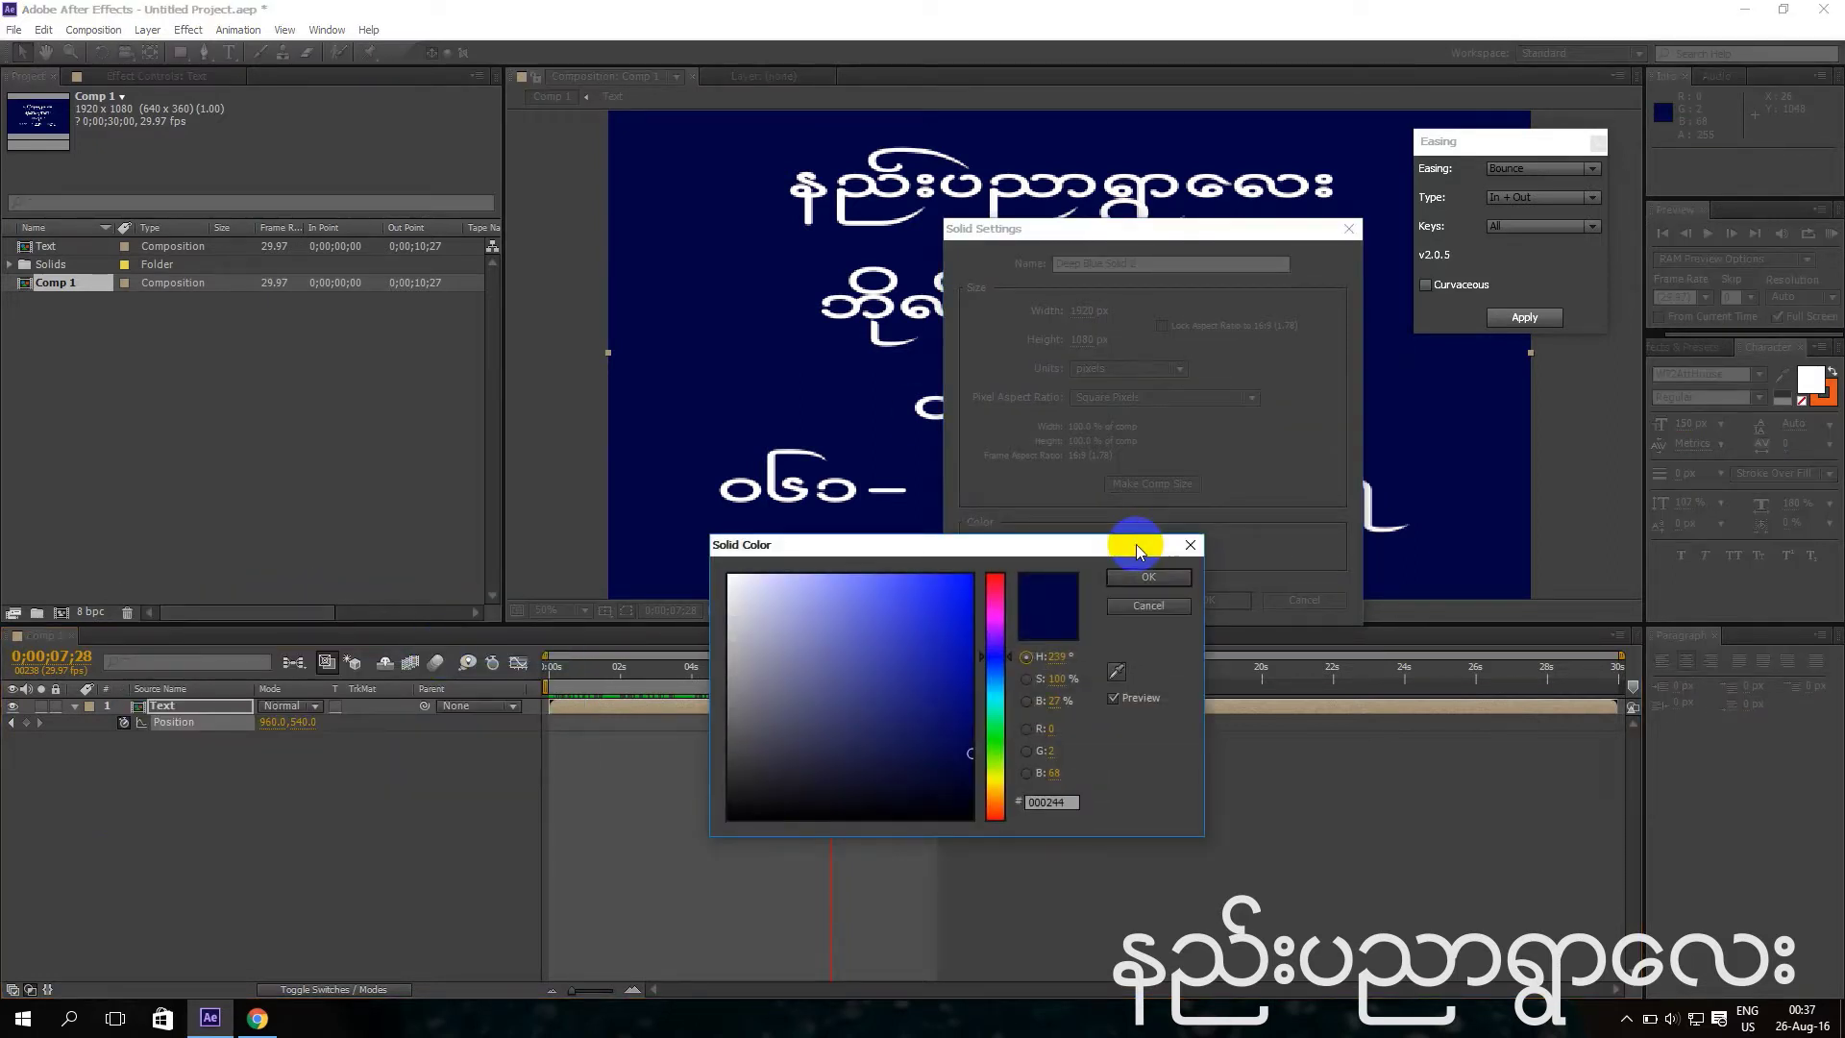
drag(999, 612, 999, 593)
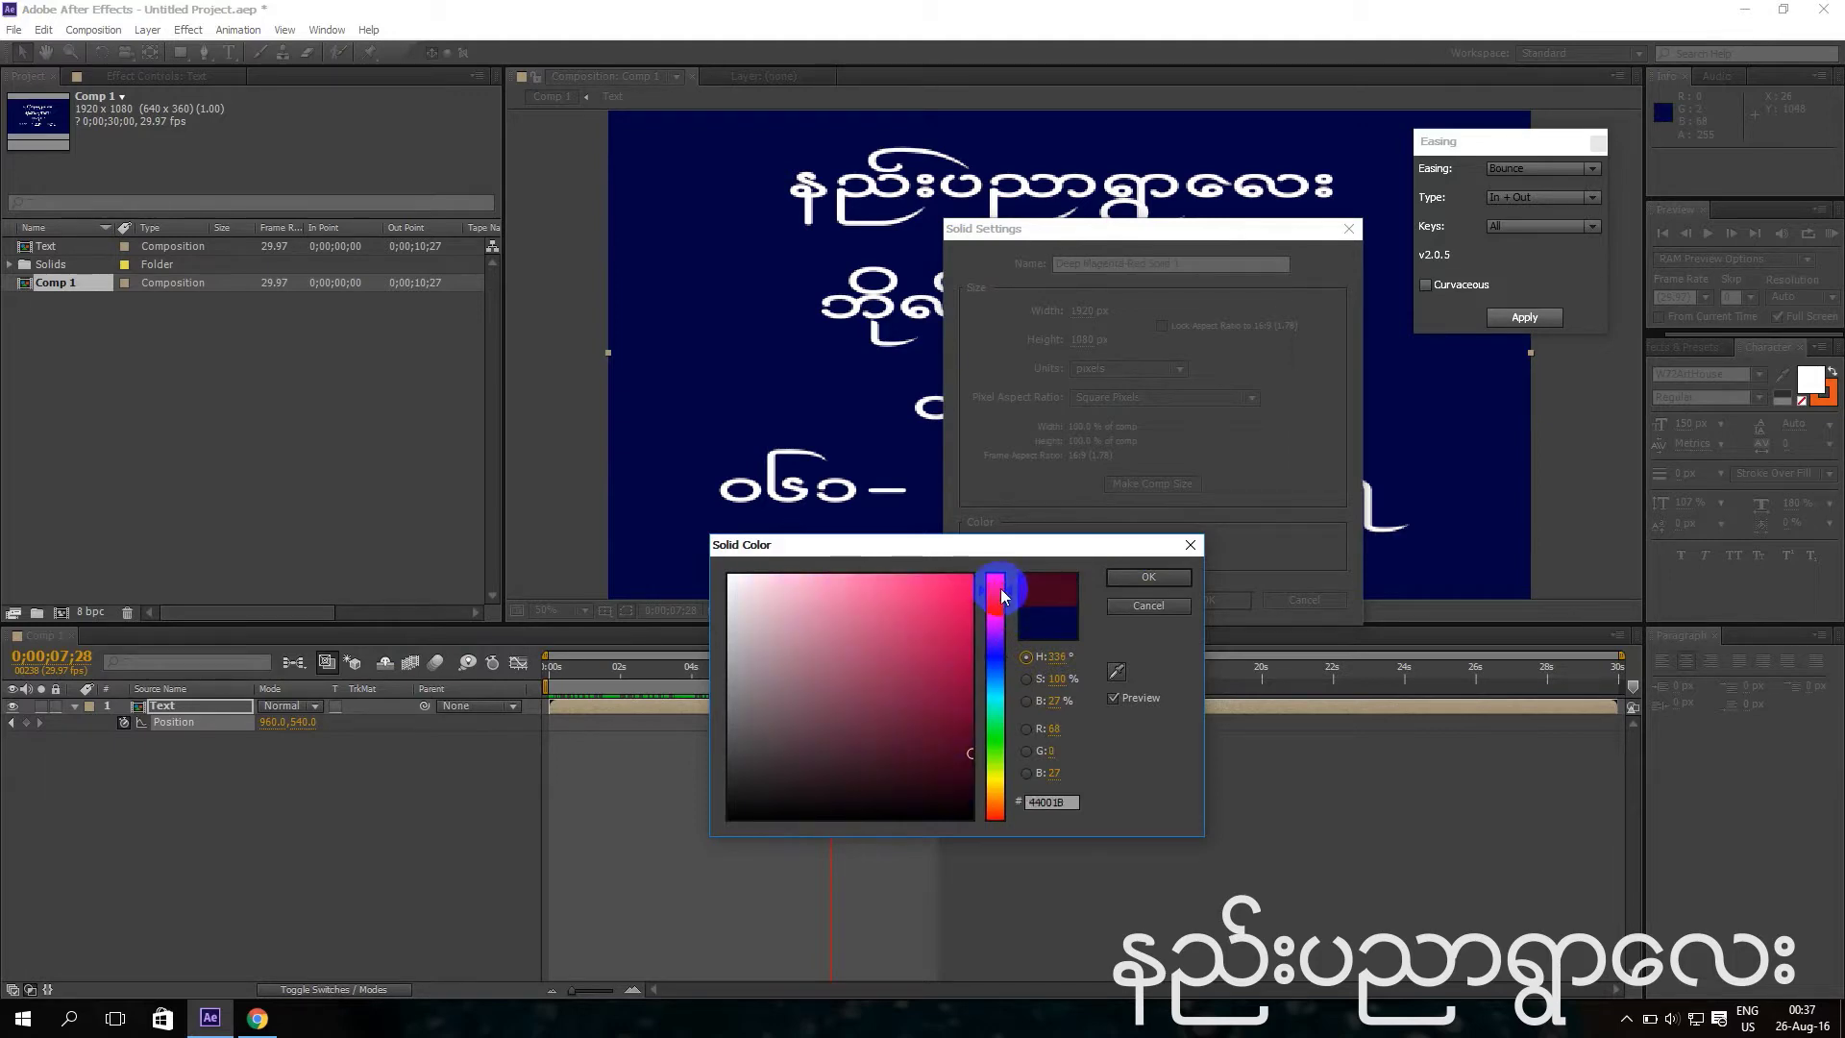
click(1147, 577)
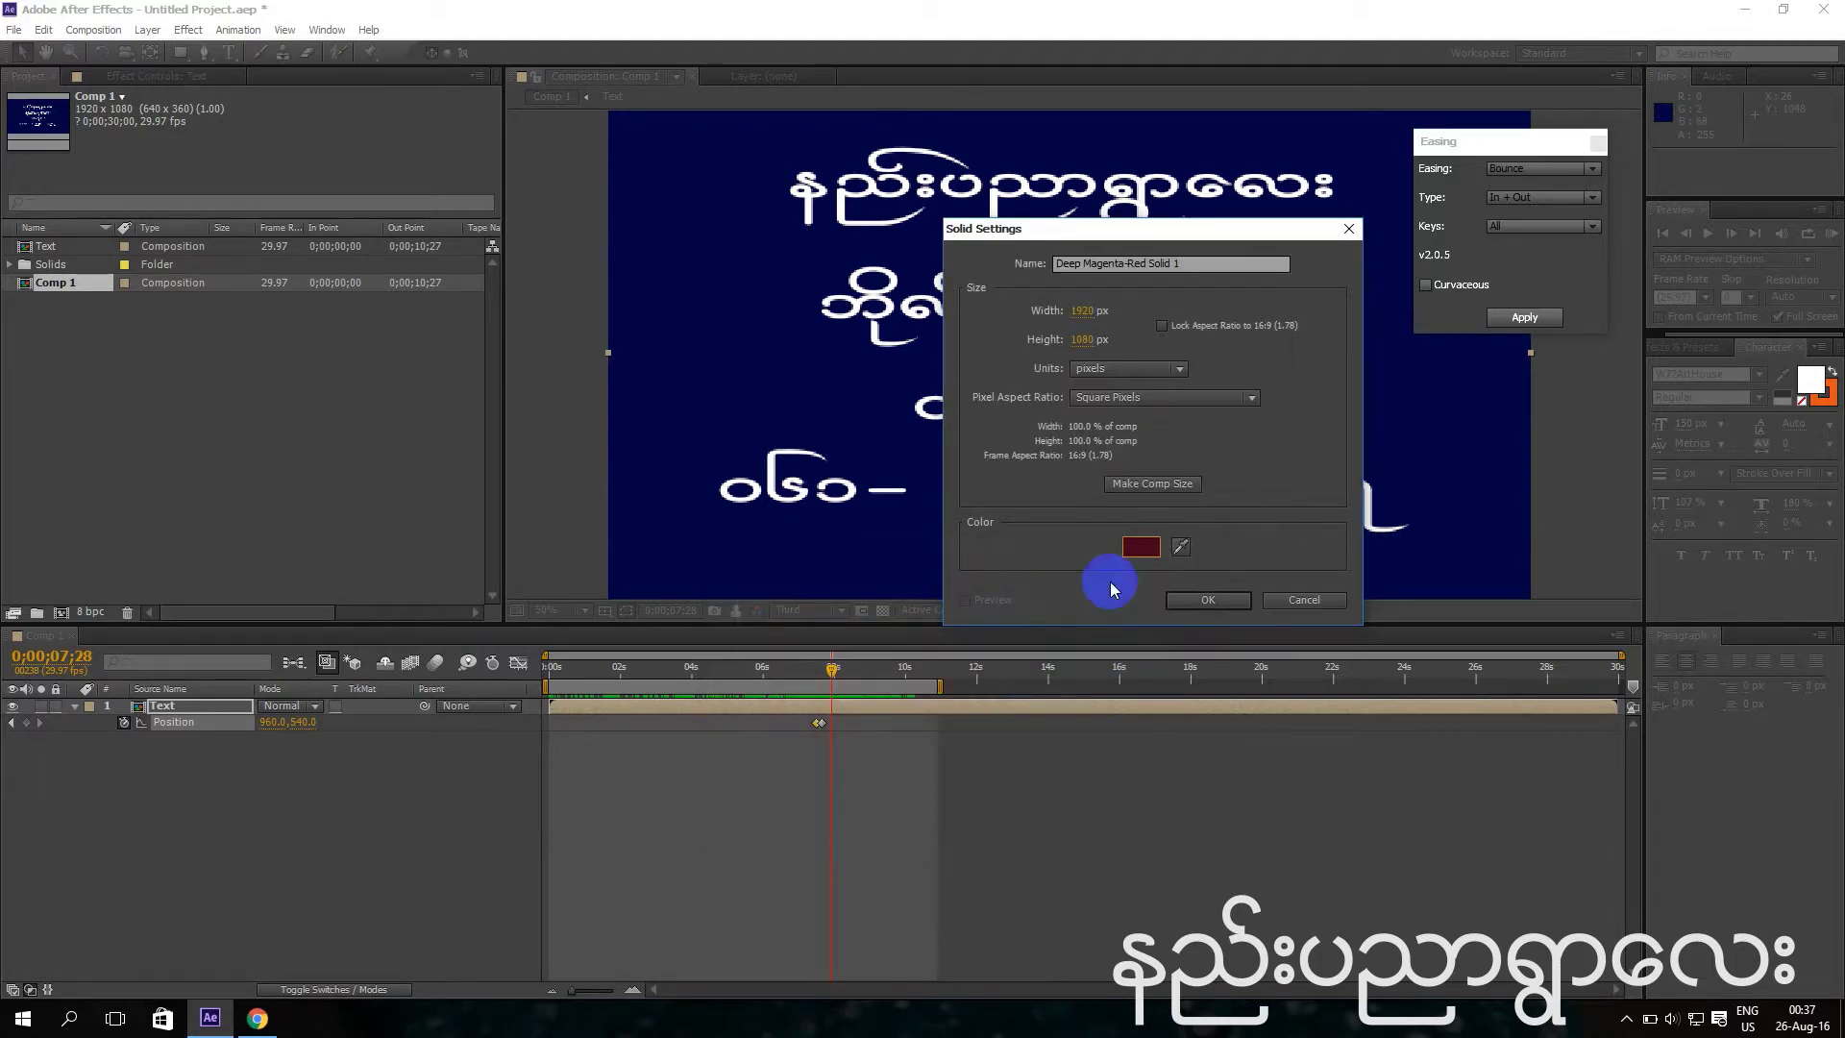
click(1201, 600)
drag(159, 709, 206, 795)
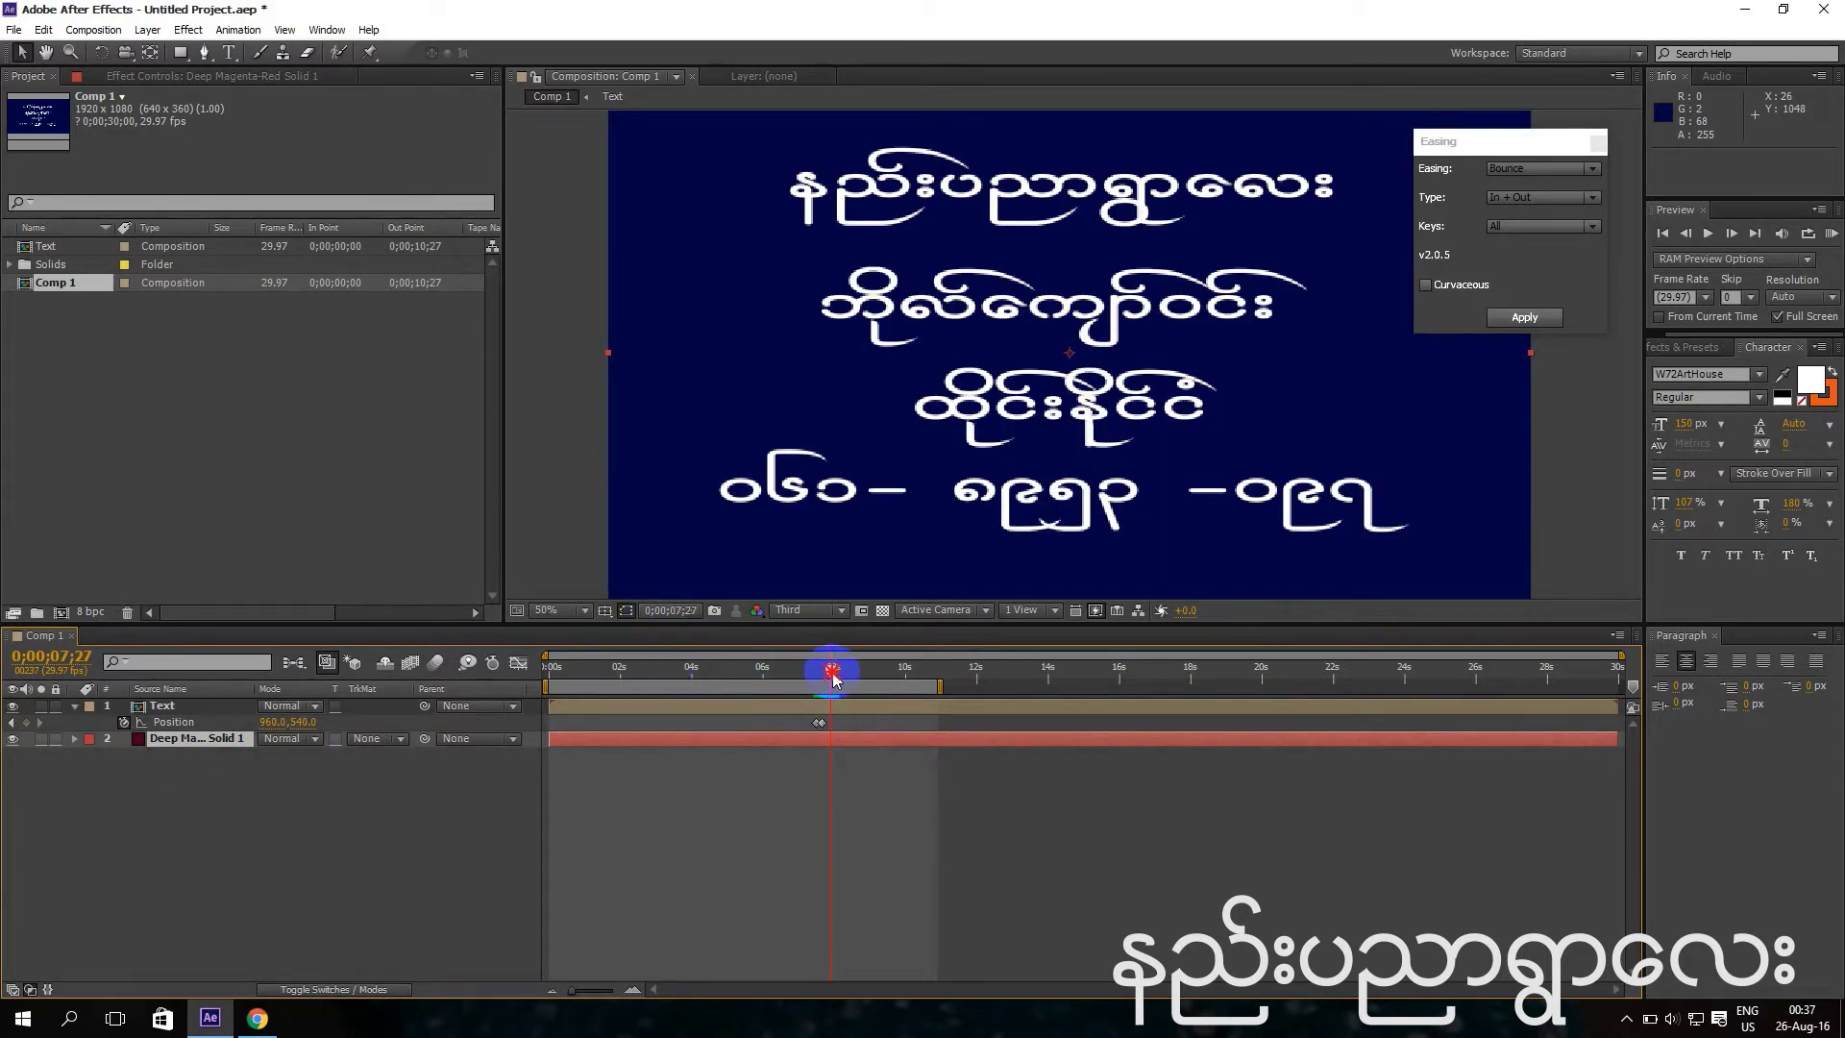
key(comma)
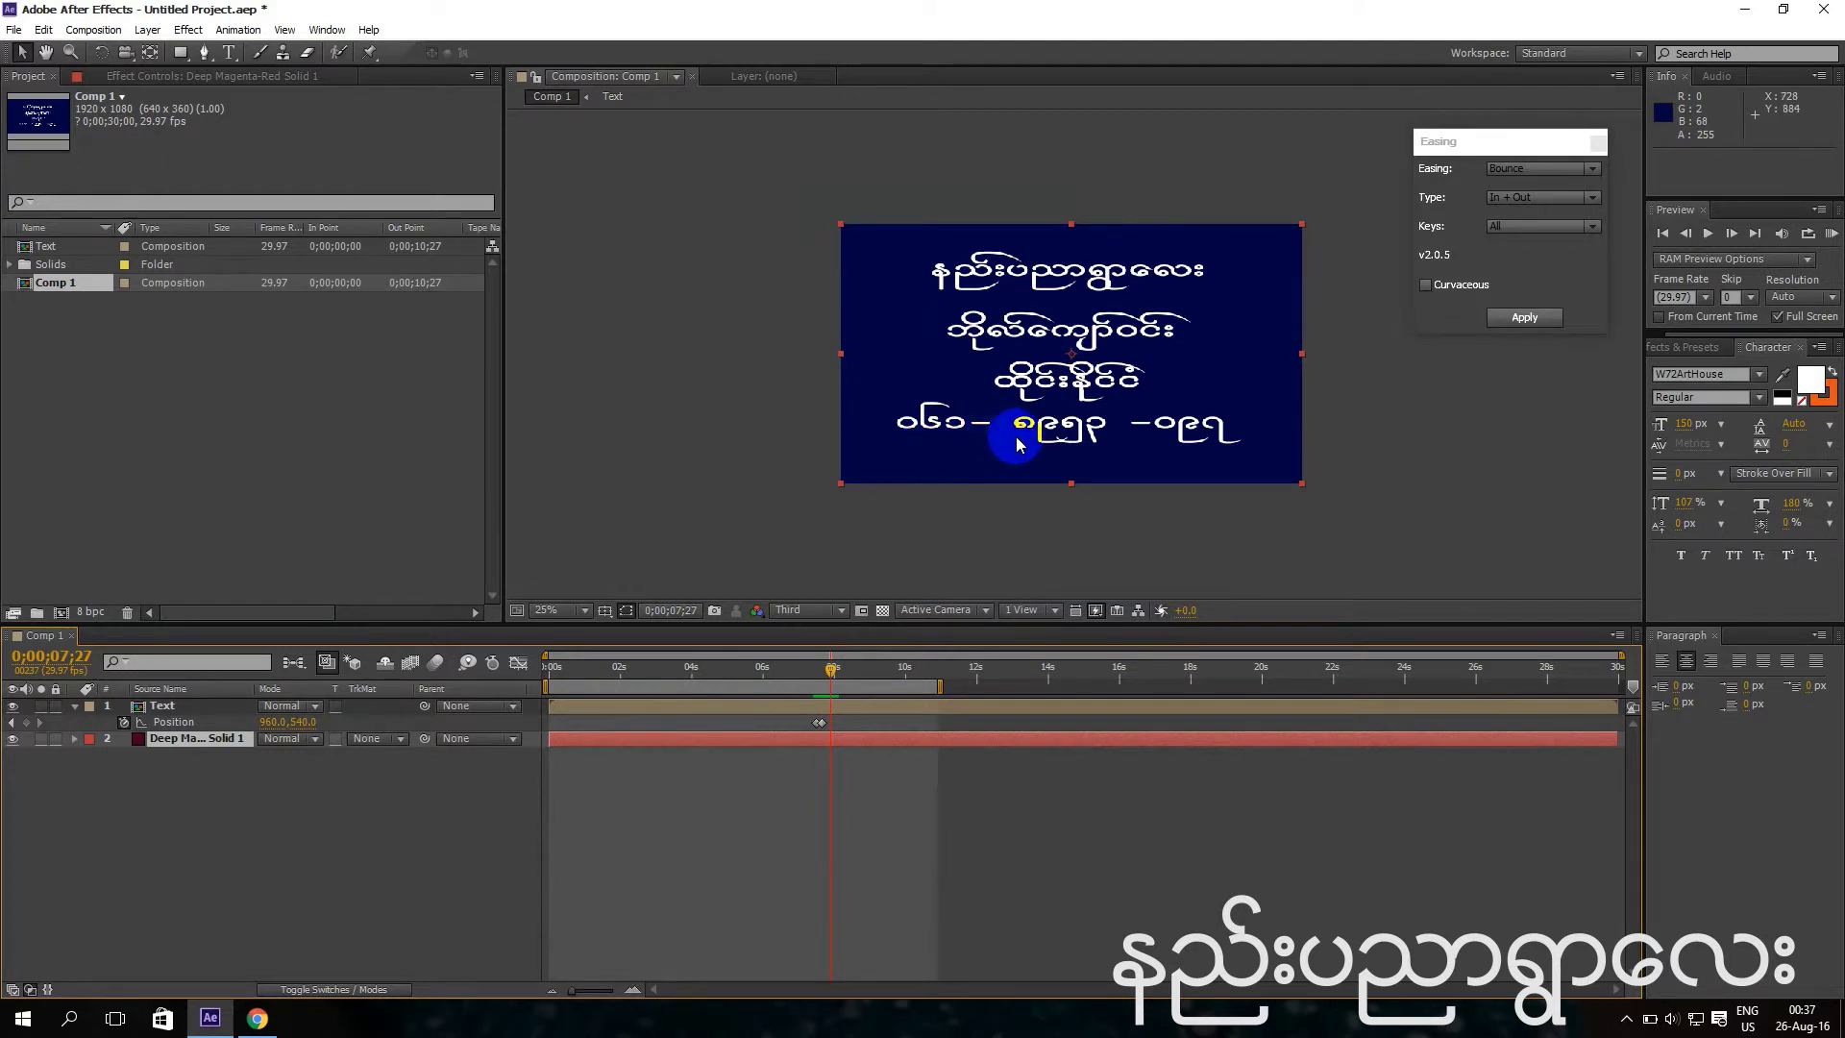
drag(1016, 439, 1019, 182)
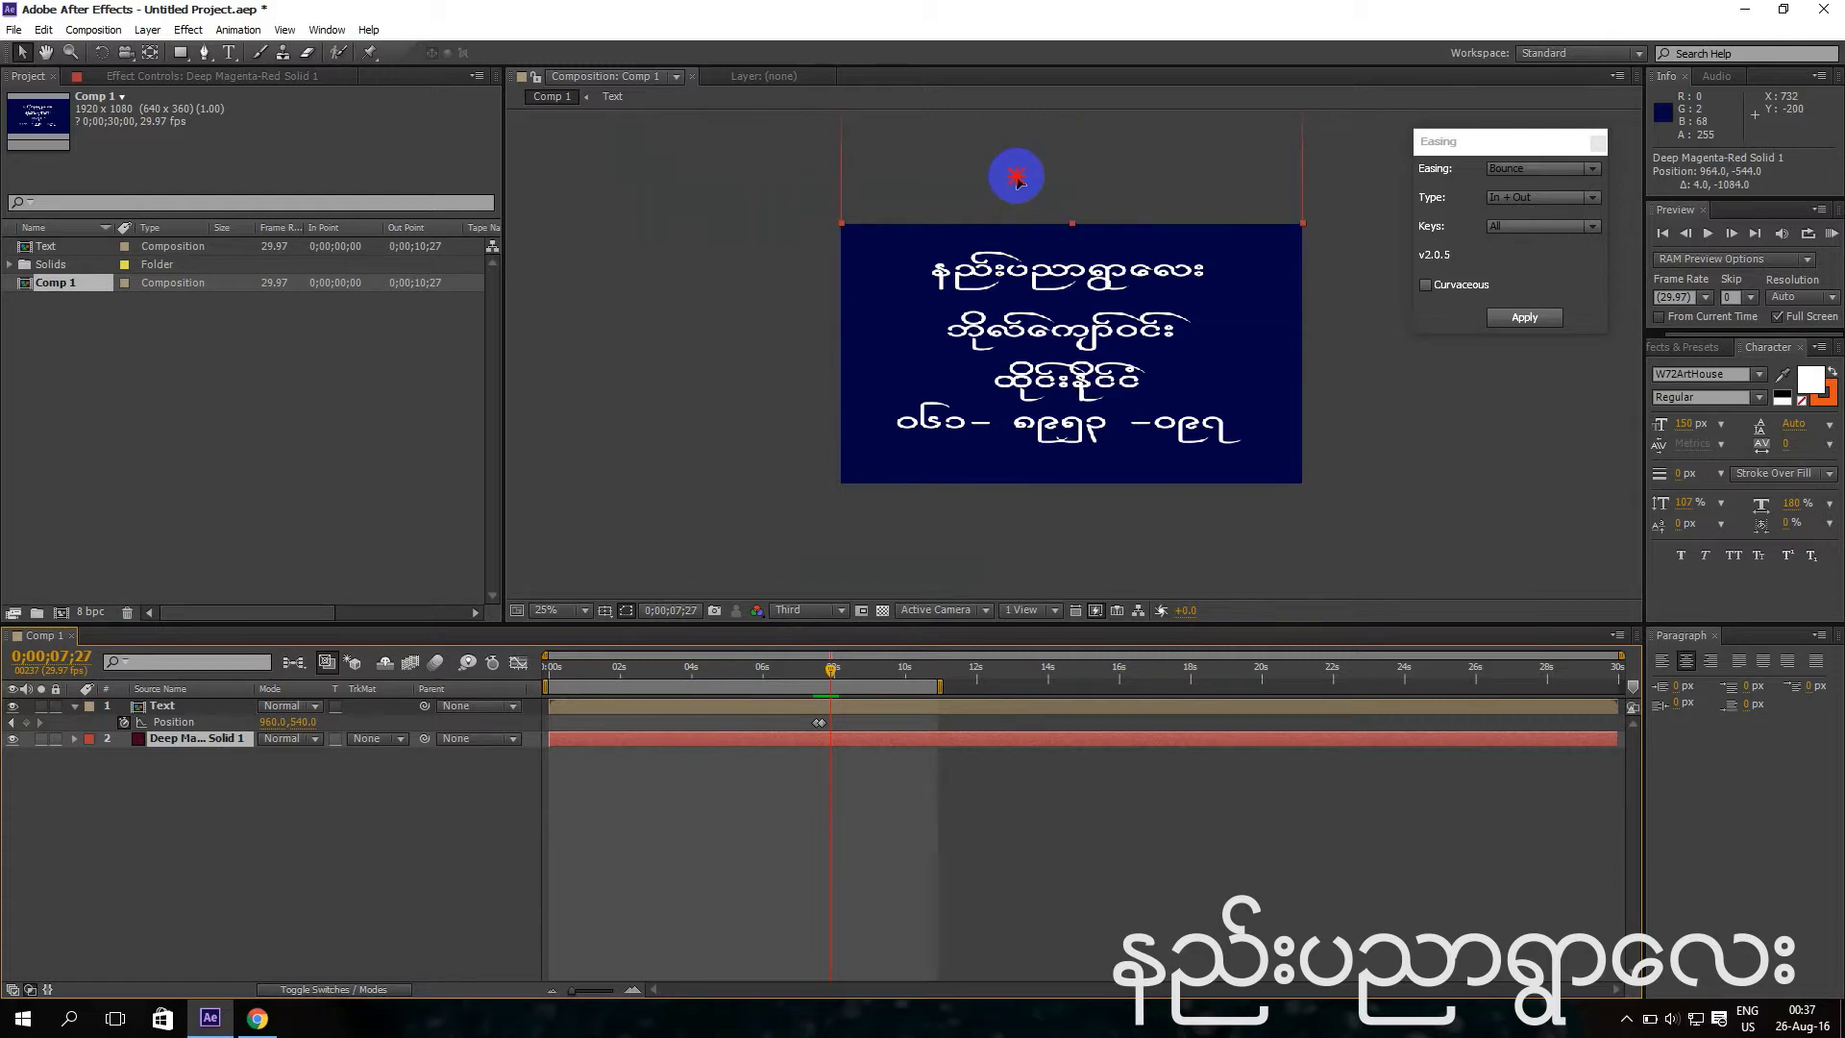
drag(1017, 176, 1017, 176)
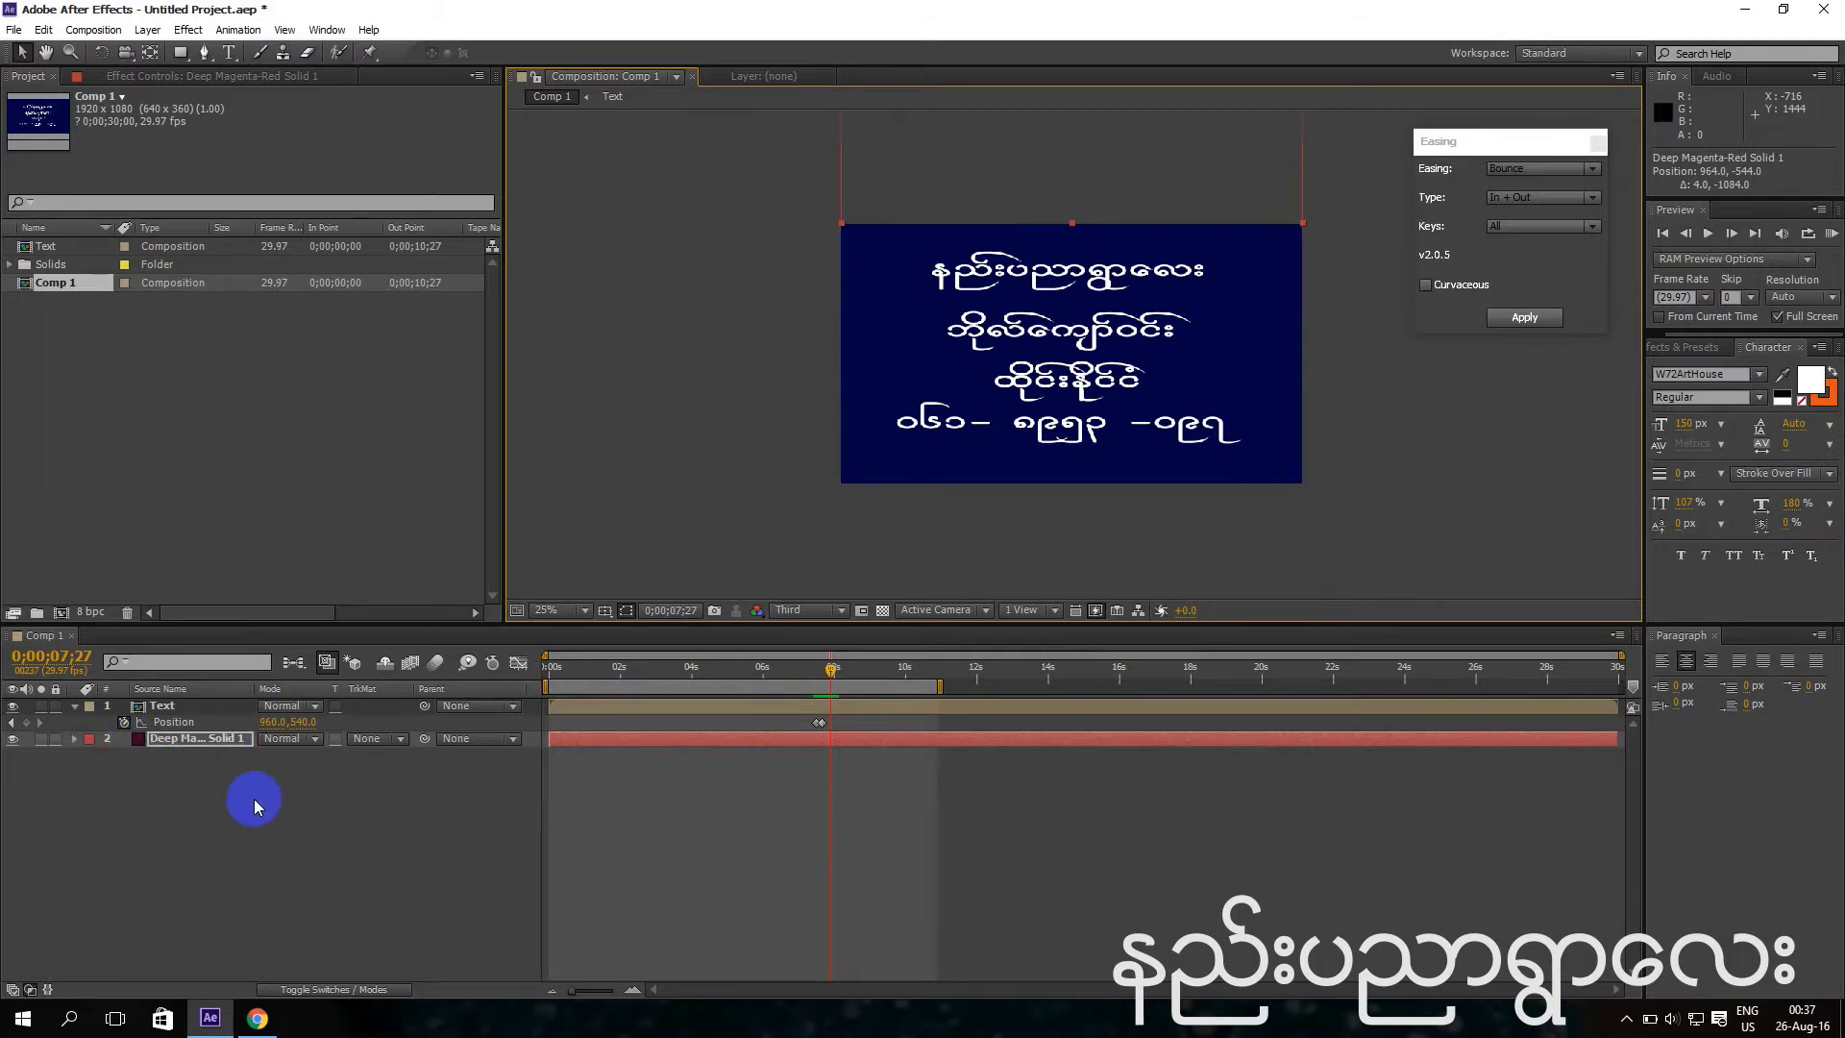
key(ctrl+z)
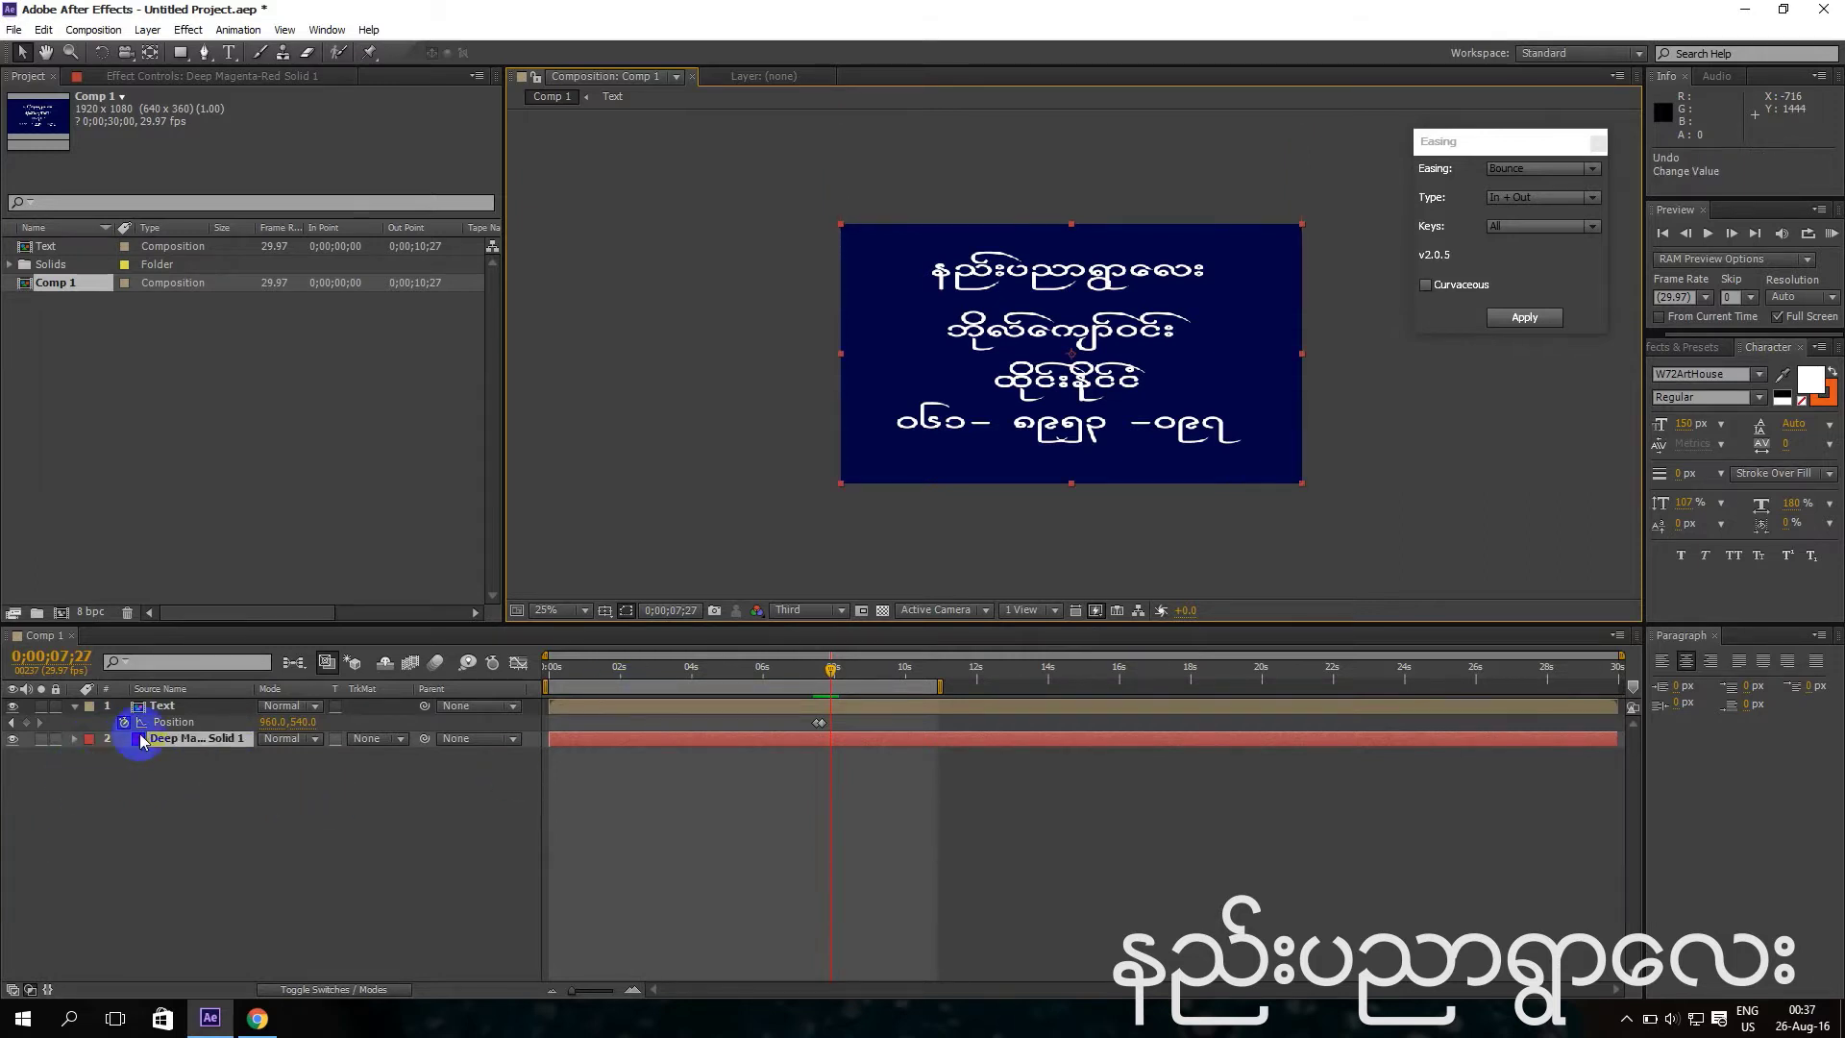
Keyframe the Text layer's Position above the frame at 972, -568 at 0;00;07;27 and back at 960, 540 at 0;00;08;07.
click(163, 706)
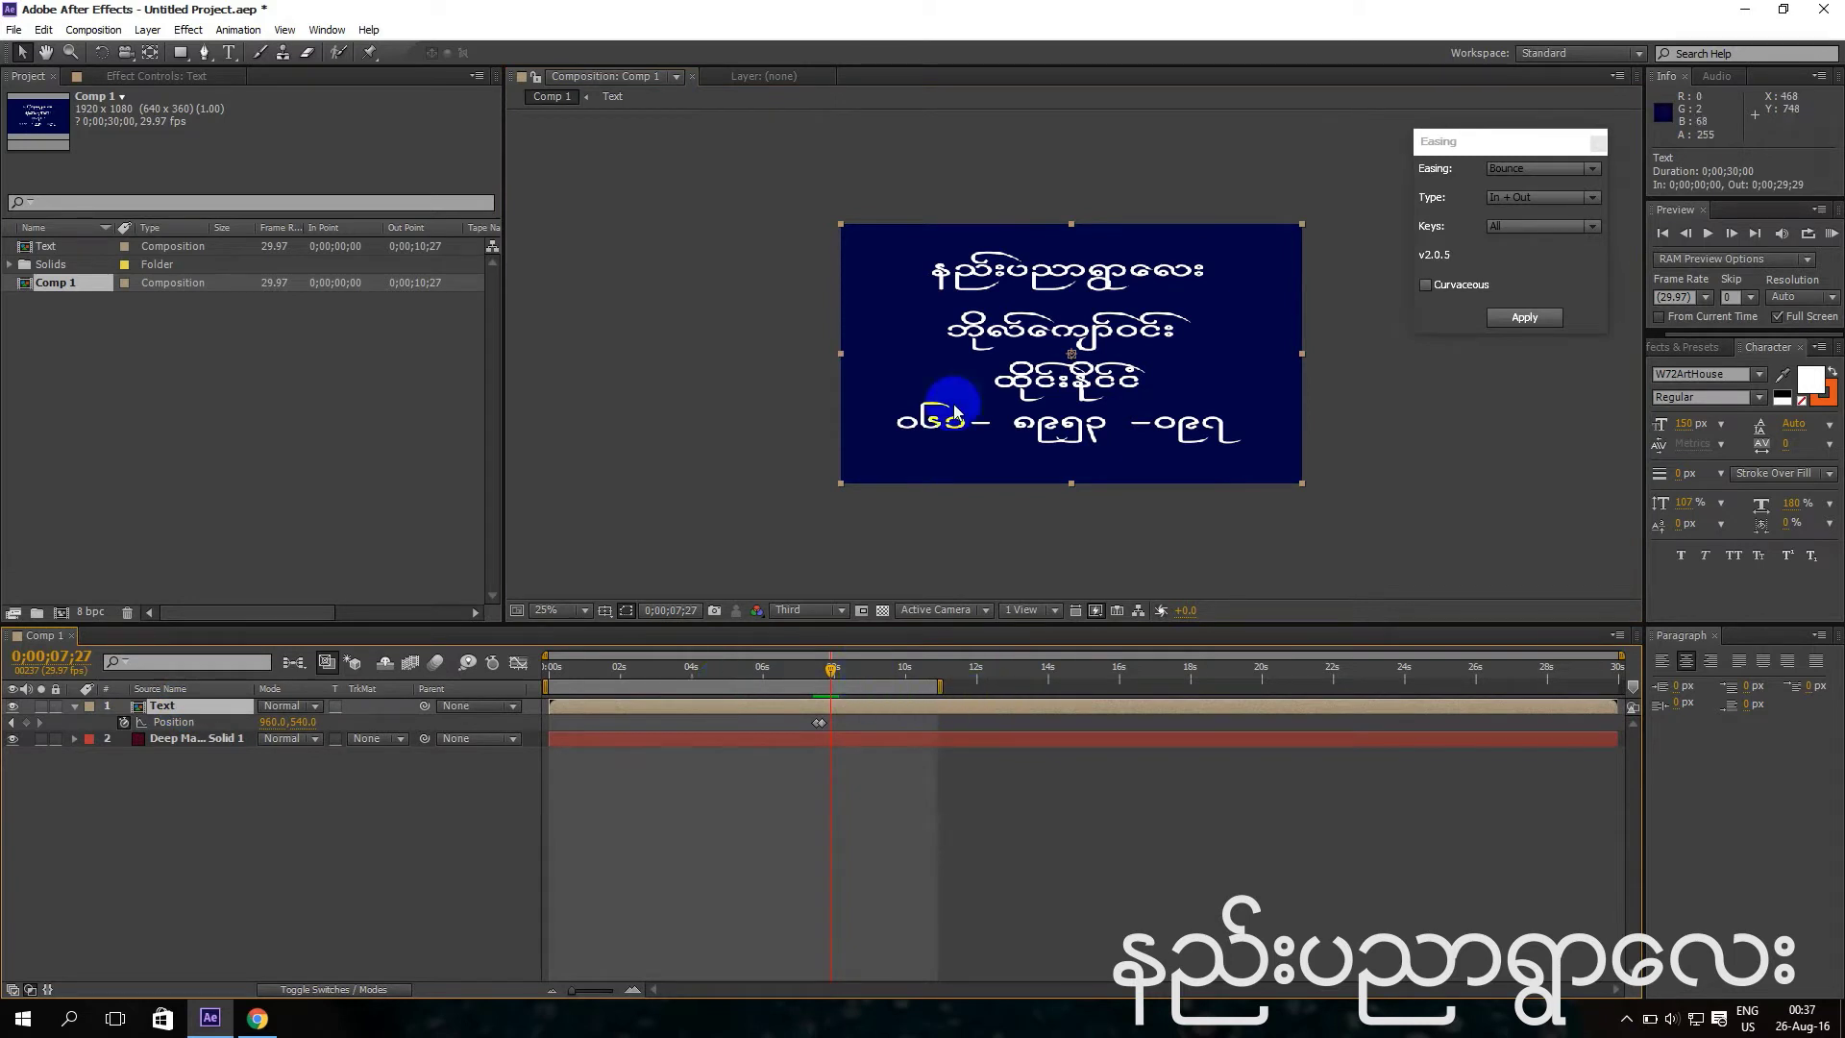
drag(1045, 430, 1047, 166)
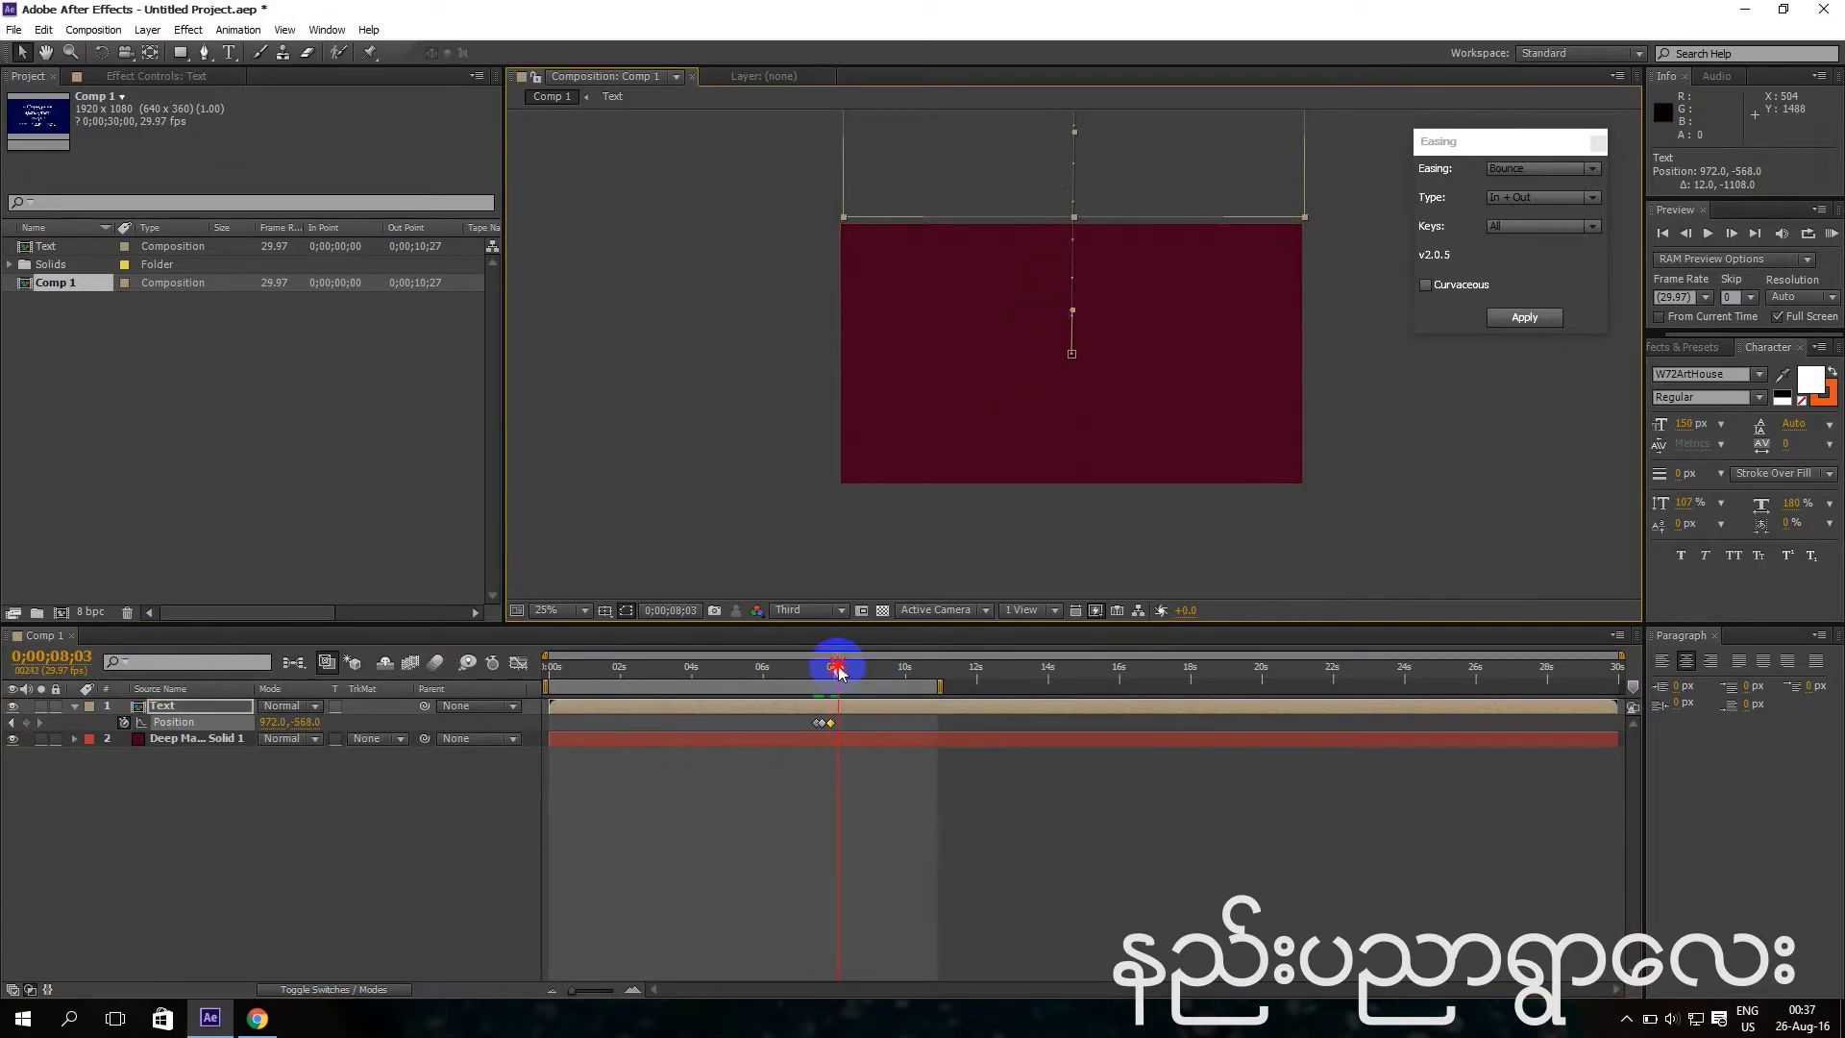
drag(842, 670, 843, 670)
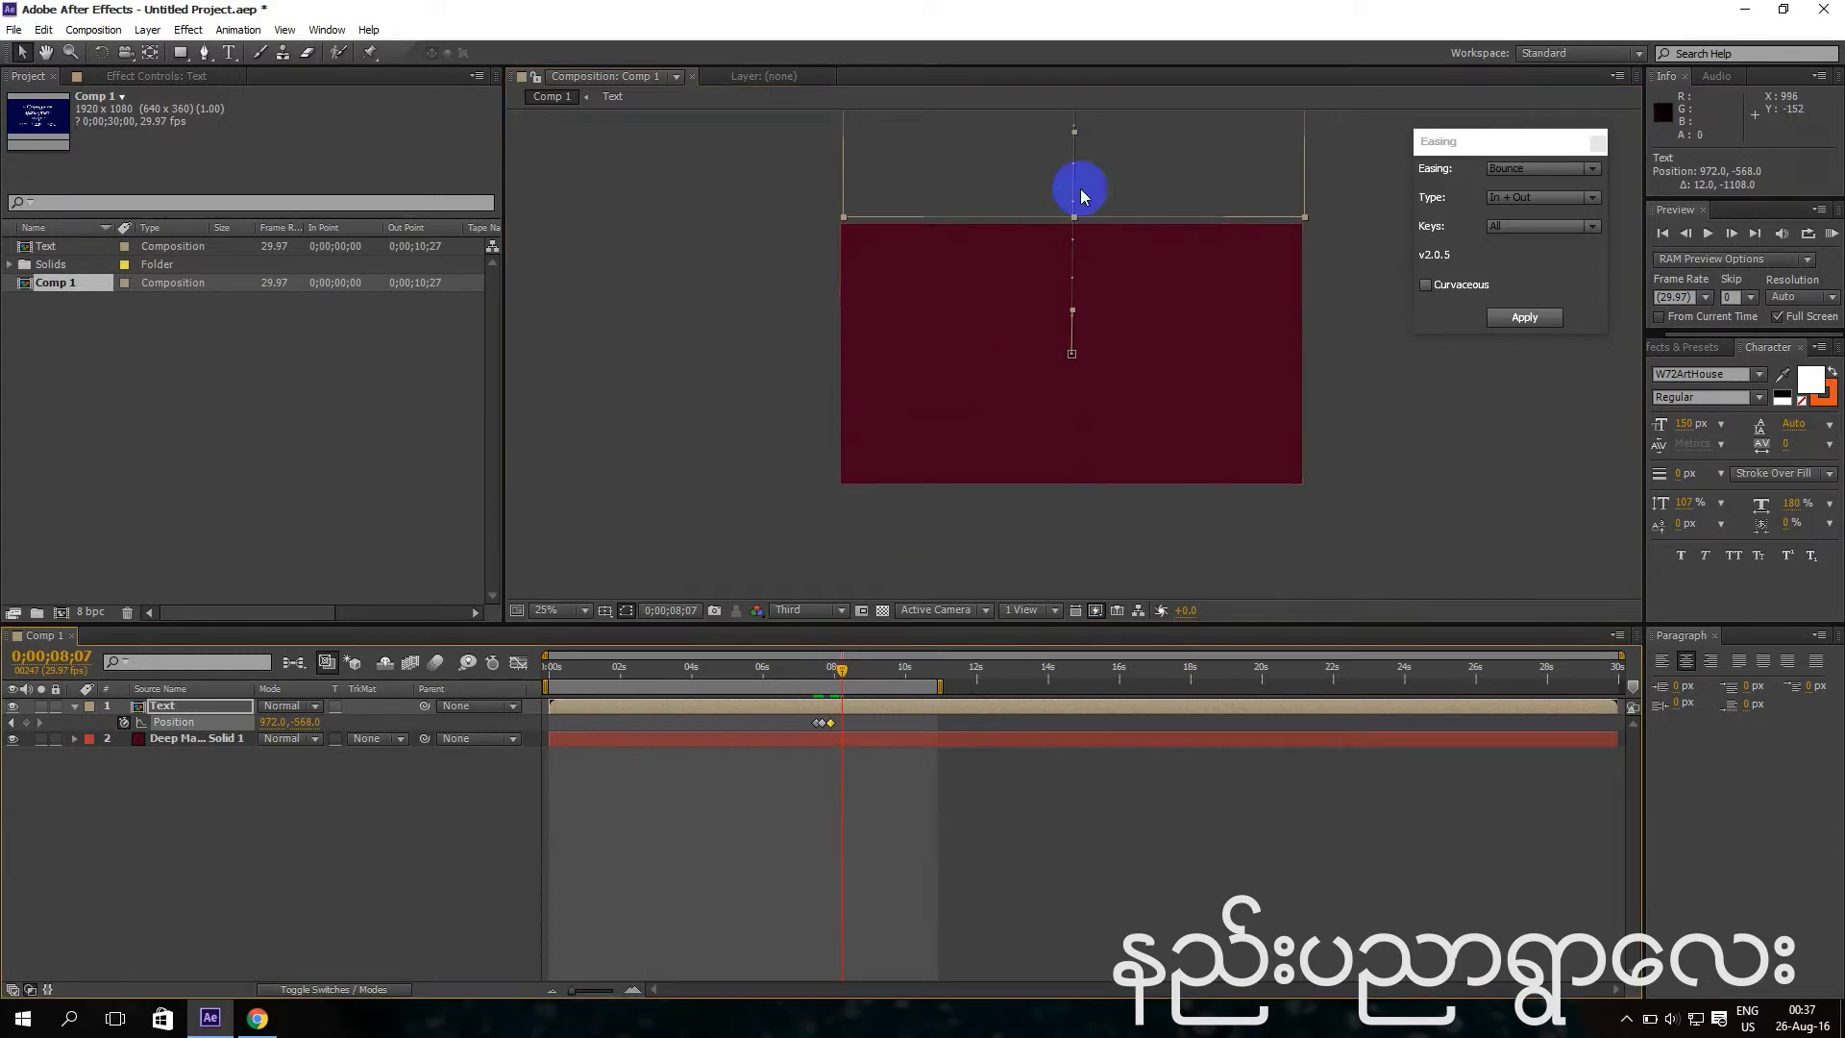
drag(1095, 164, 1095, 430)
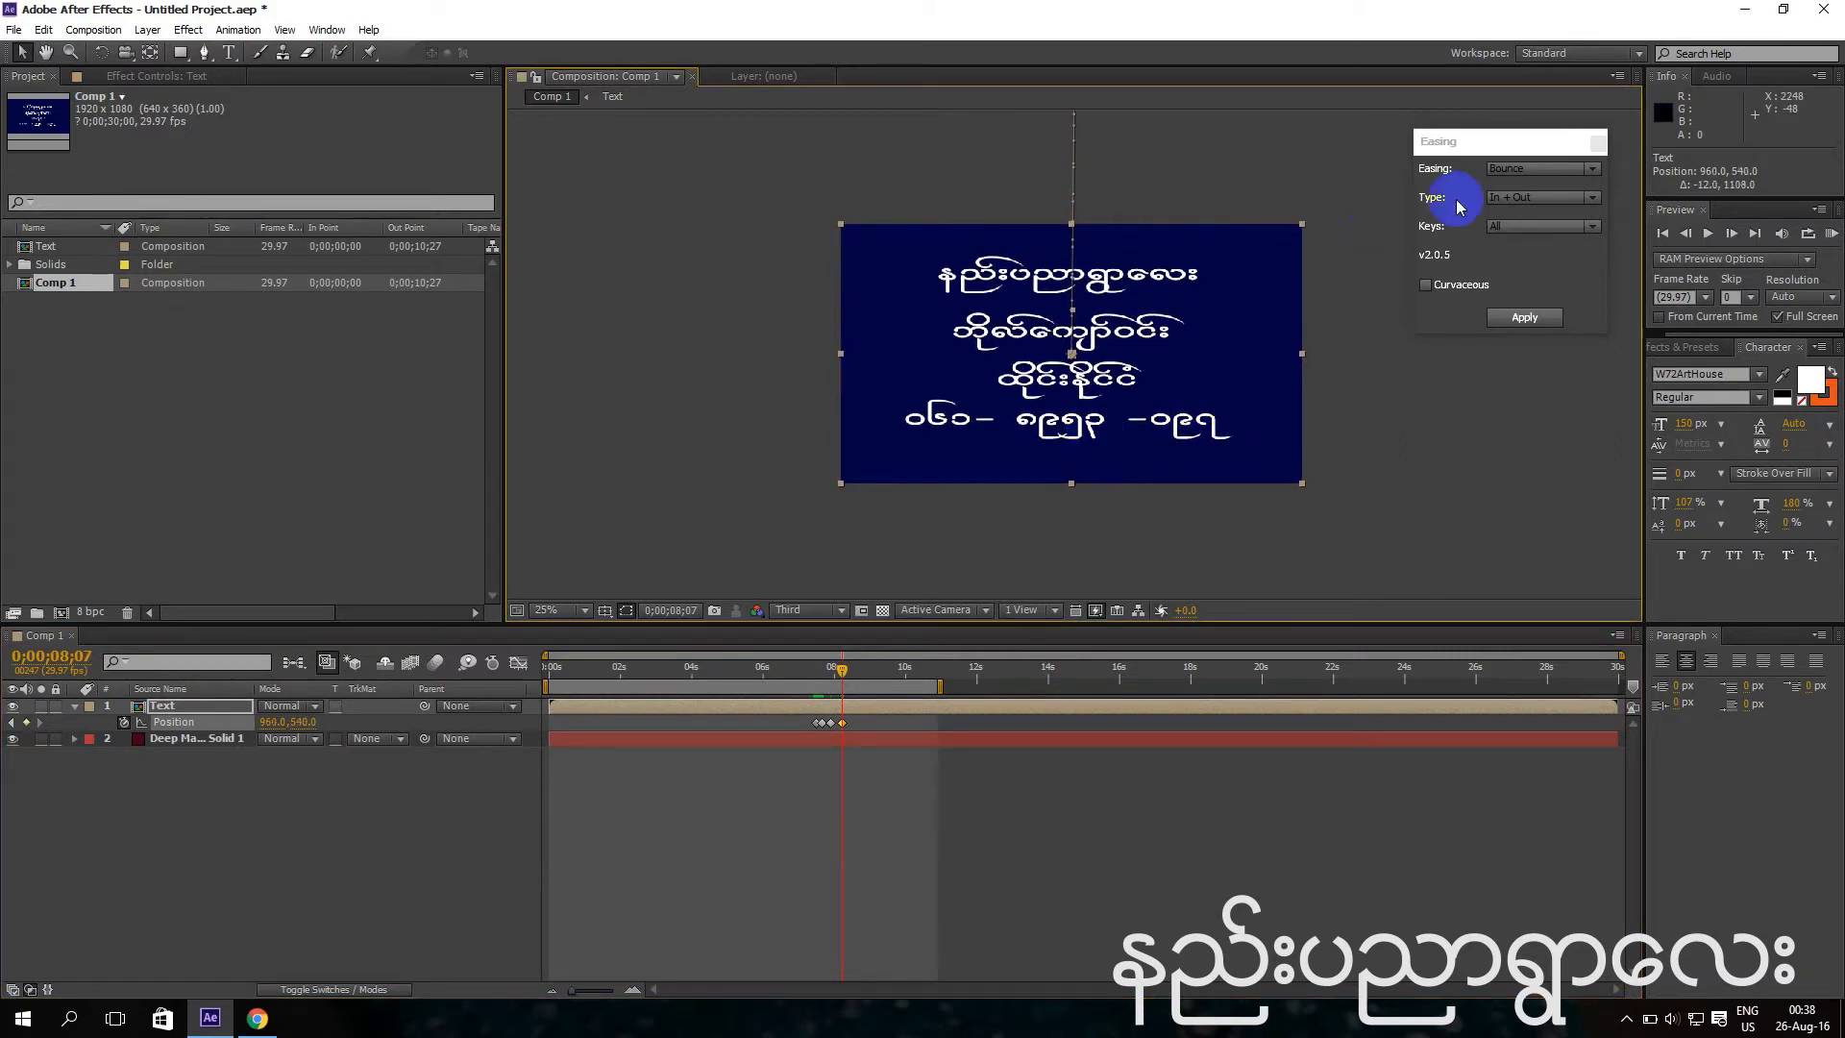
Apply Bounce easing of type In + Out for all keys to the Text layer's Position keyframe.
click(1547, 199)
click(1543, 198)
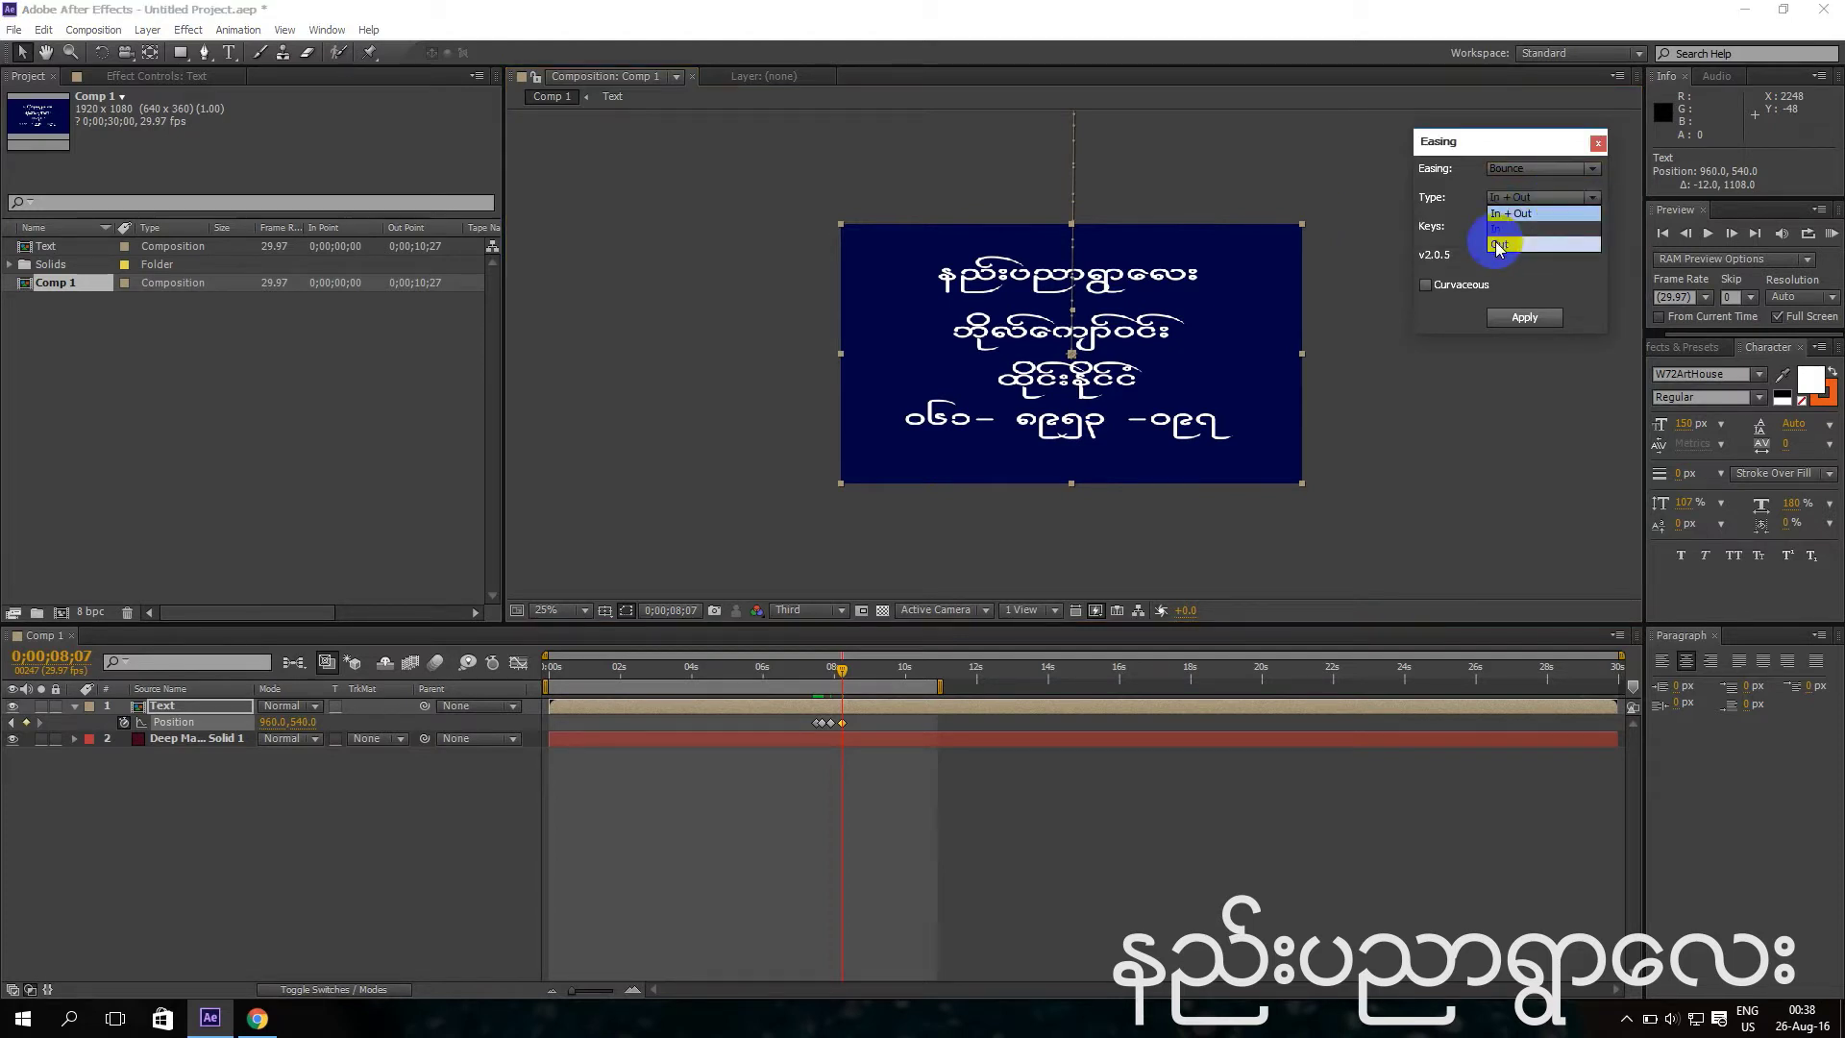
click(1526, 213)
click(1534, 168)
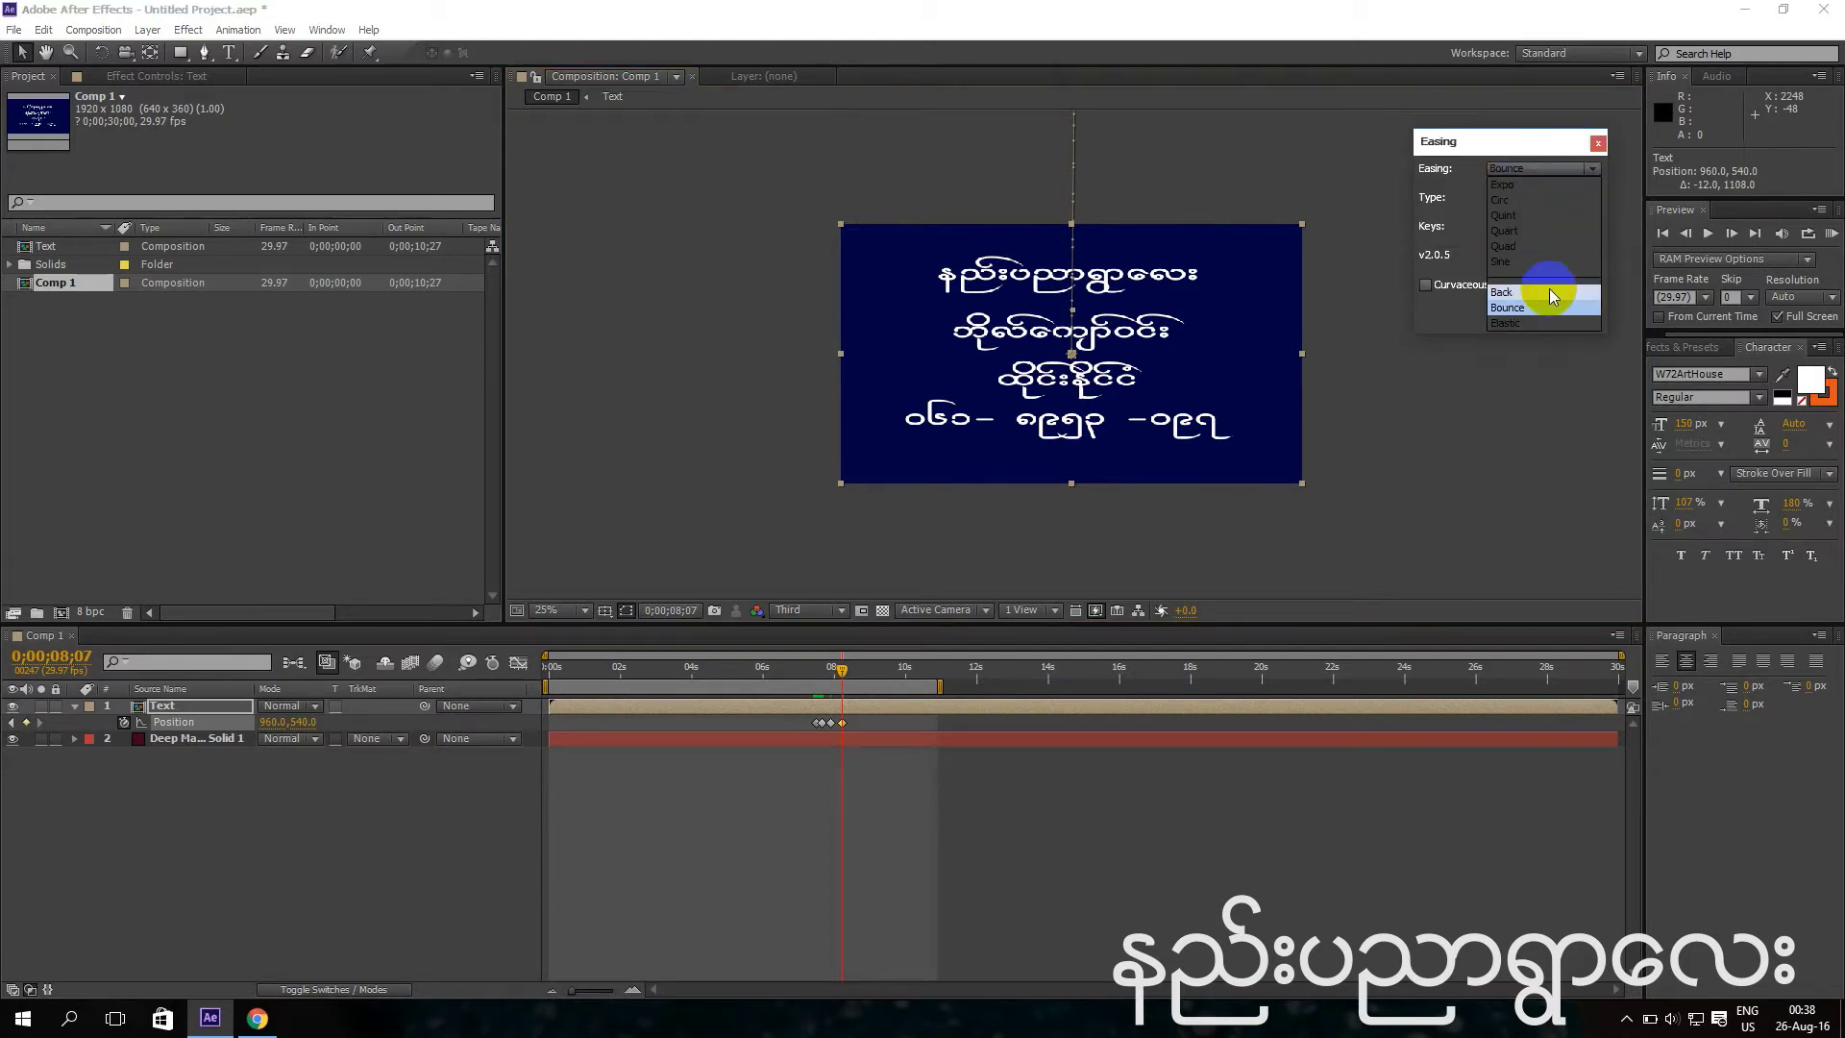
click(1535, 310)
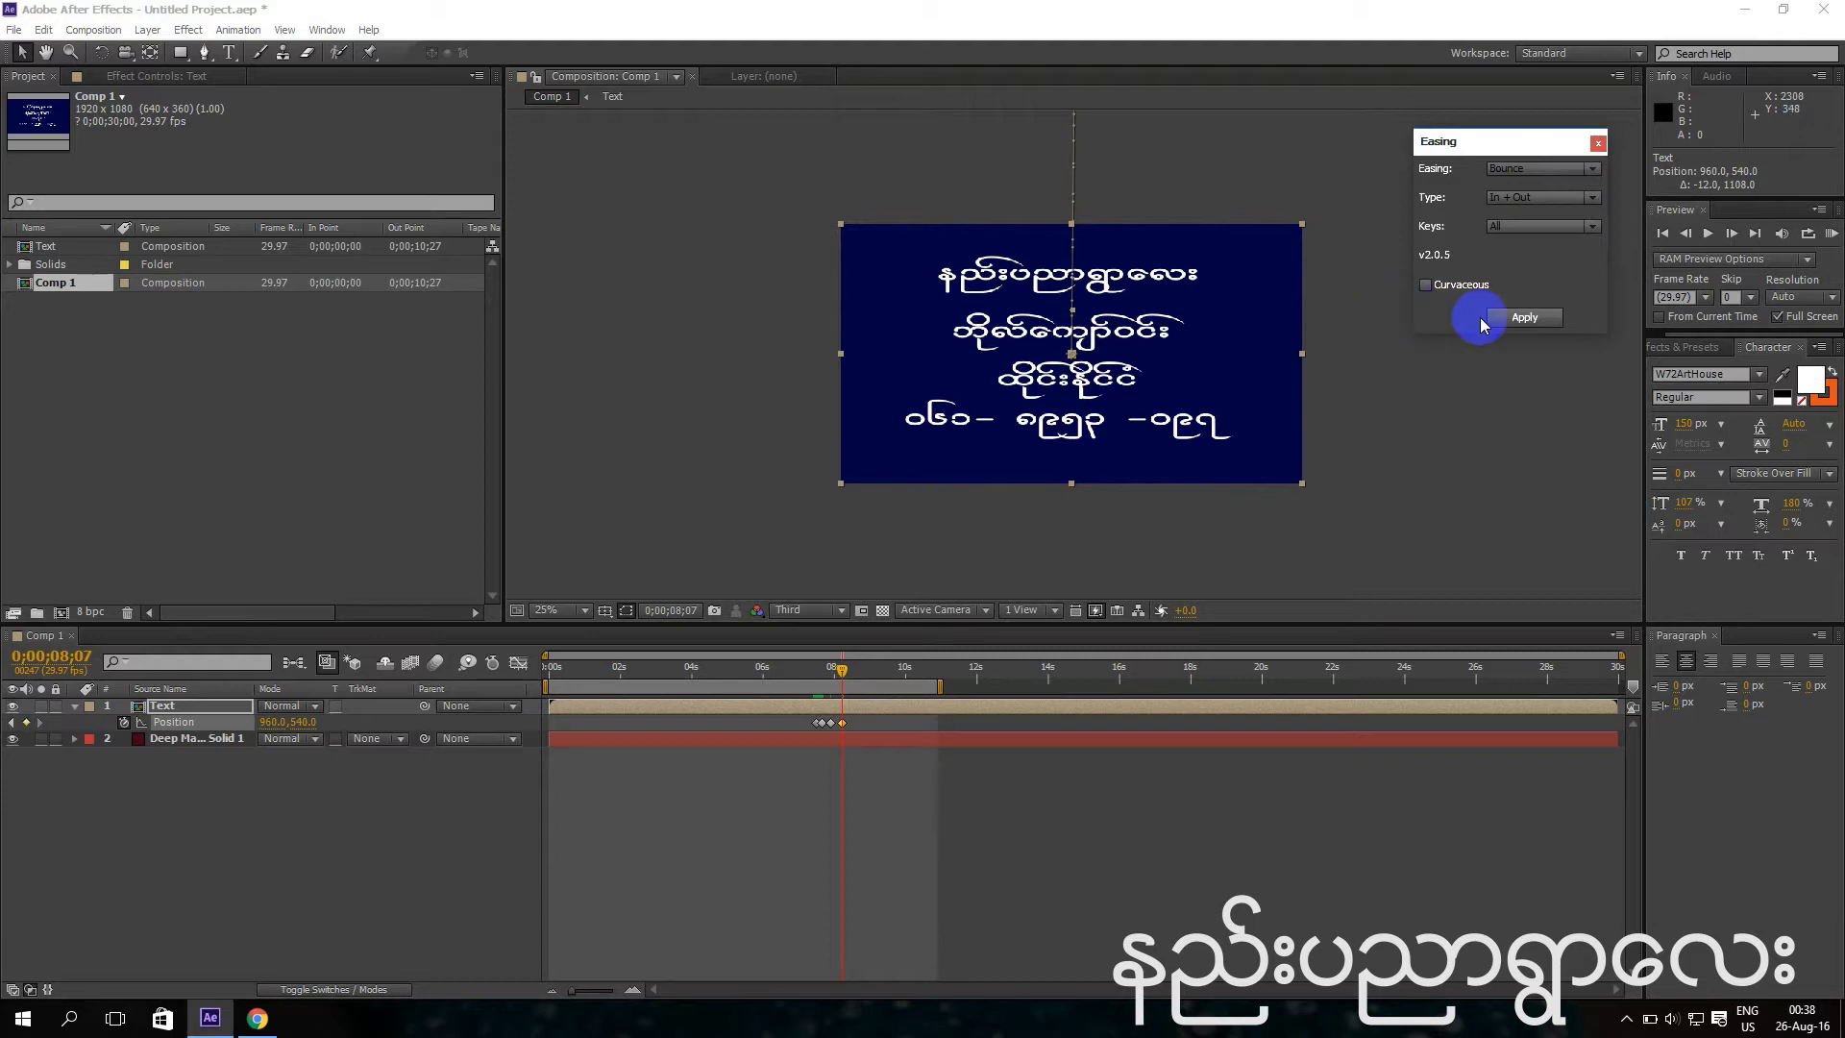
click(1520, 323)
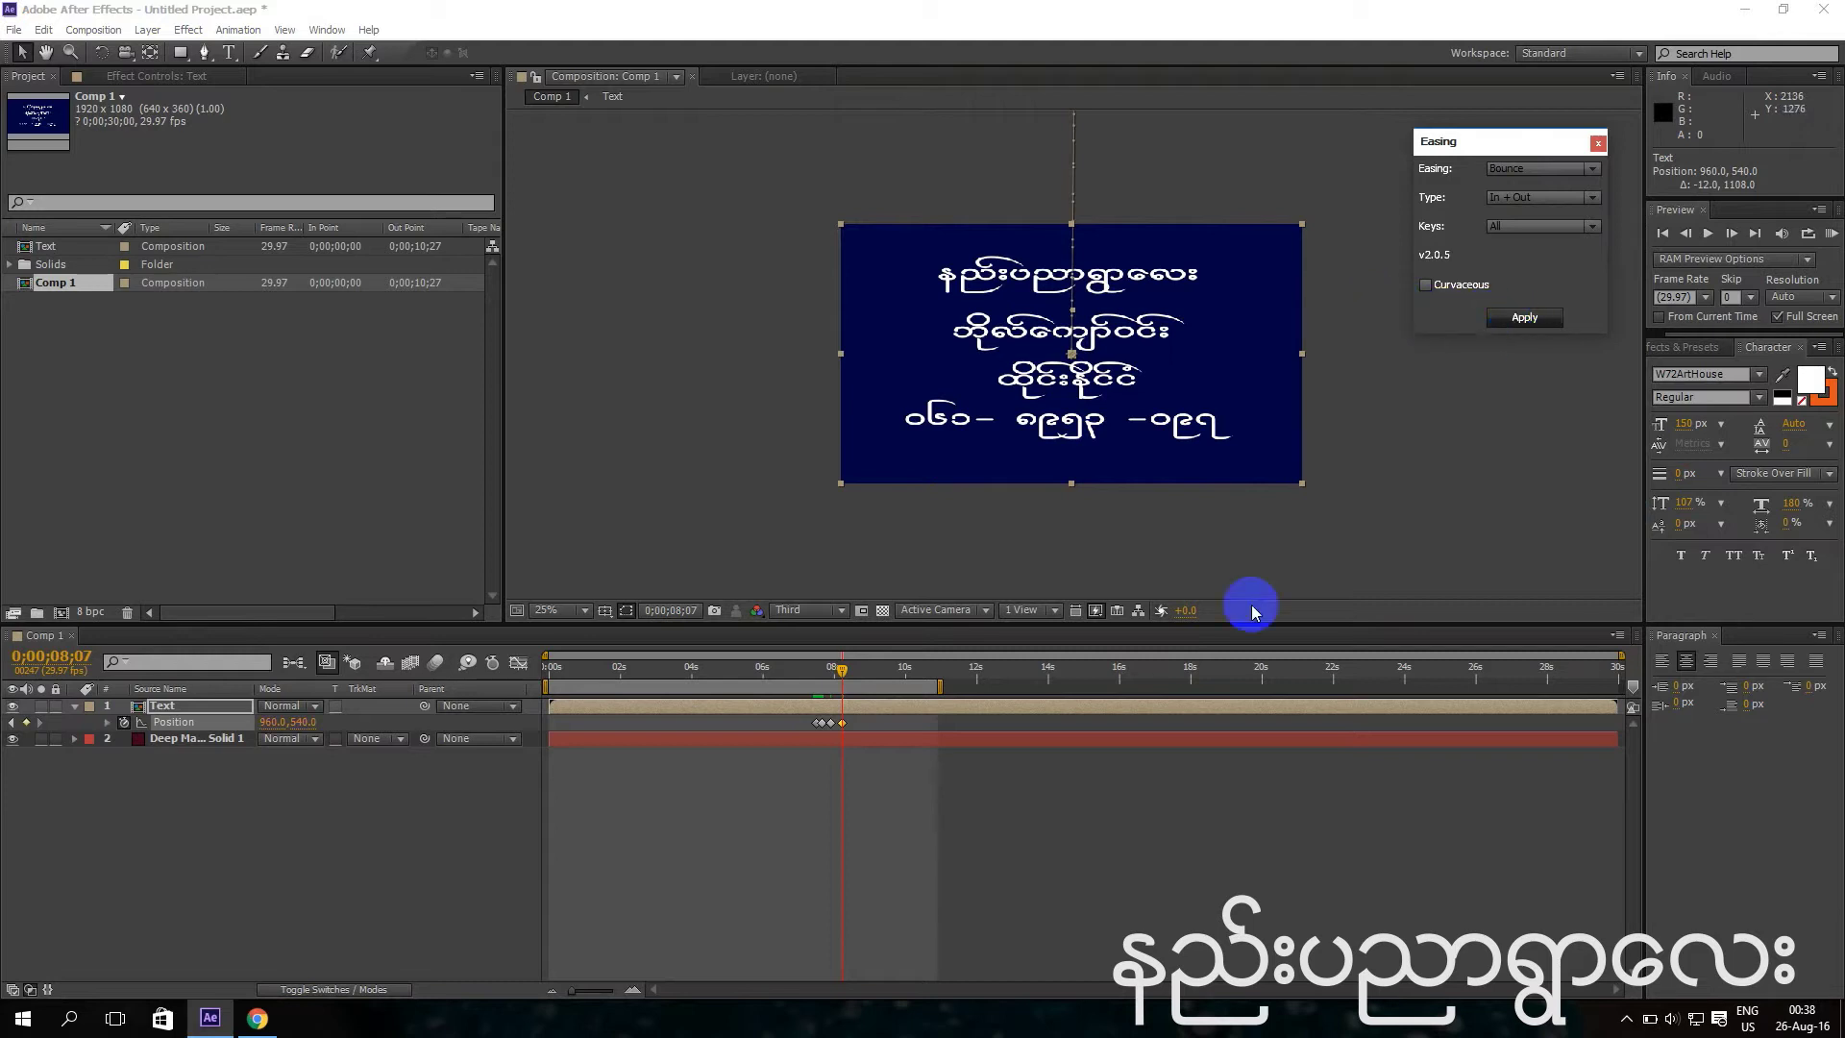
Play a full-screen RAM preview from the start to check the bouncing return of the Text layer.
drag(824, 670, 540, 667)
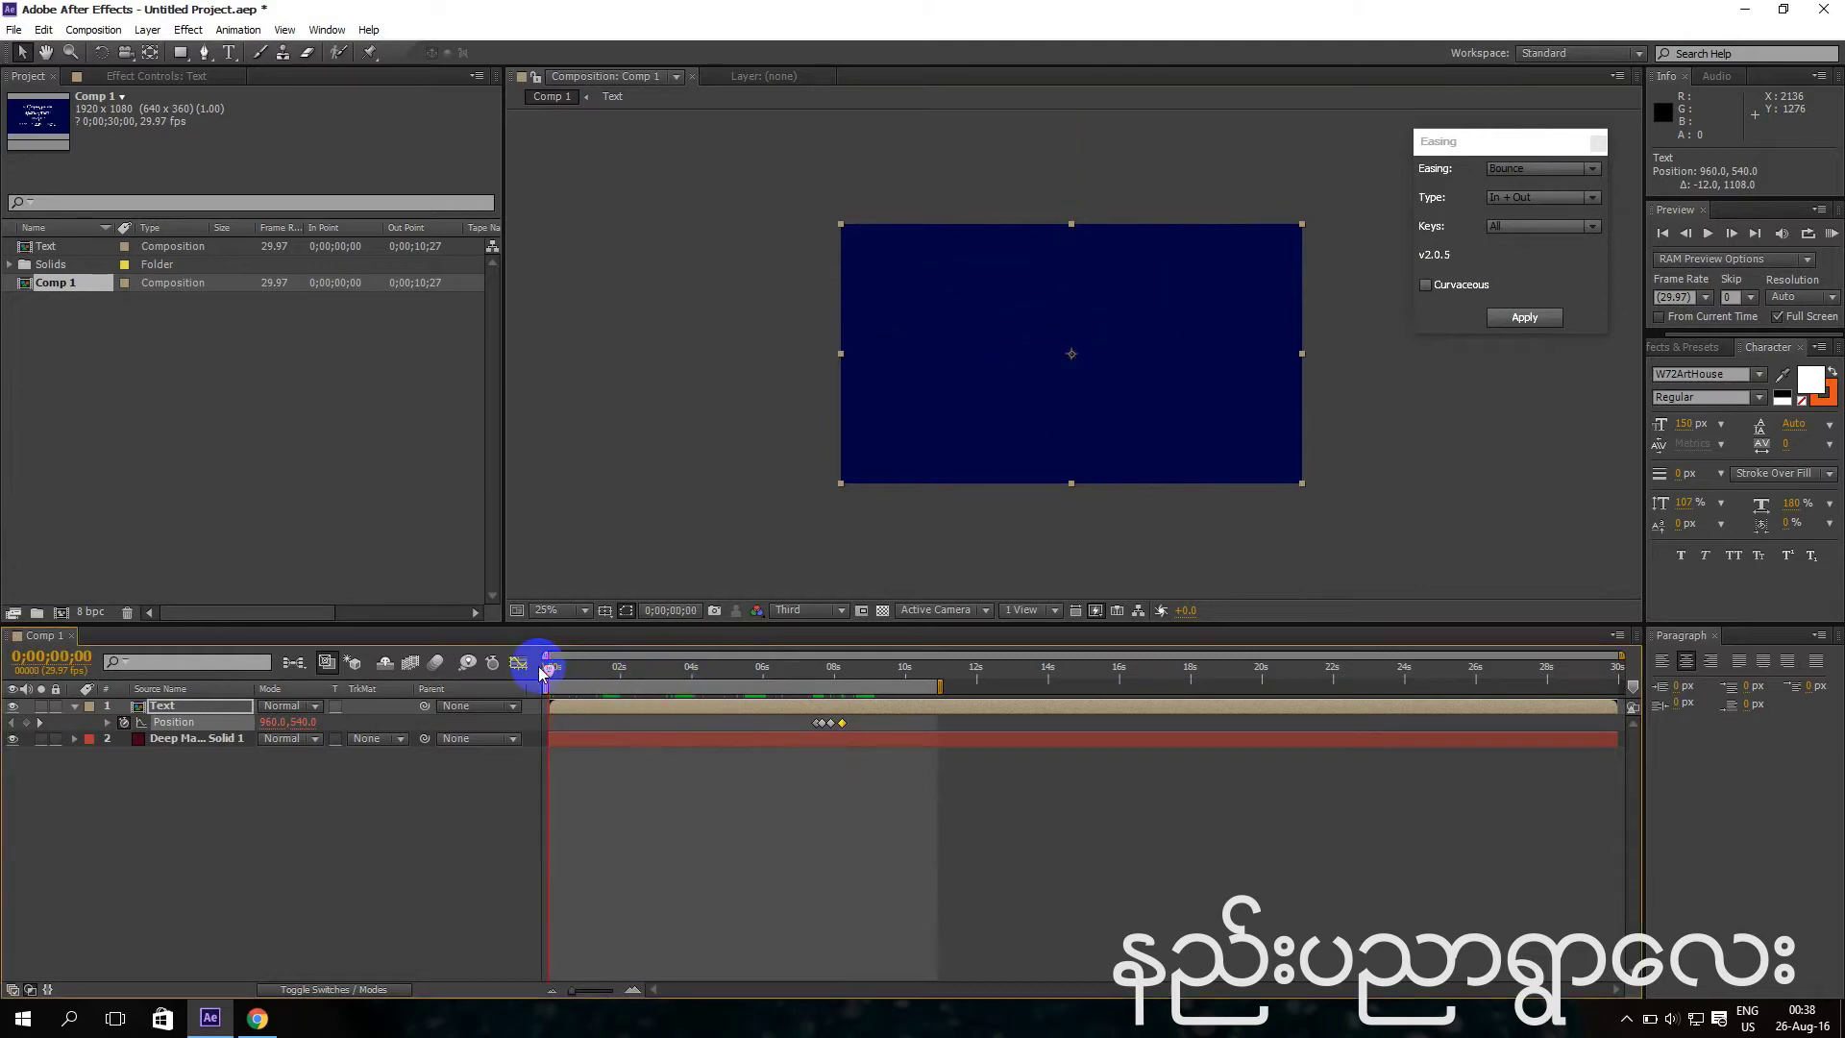
click(1830, 233)
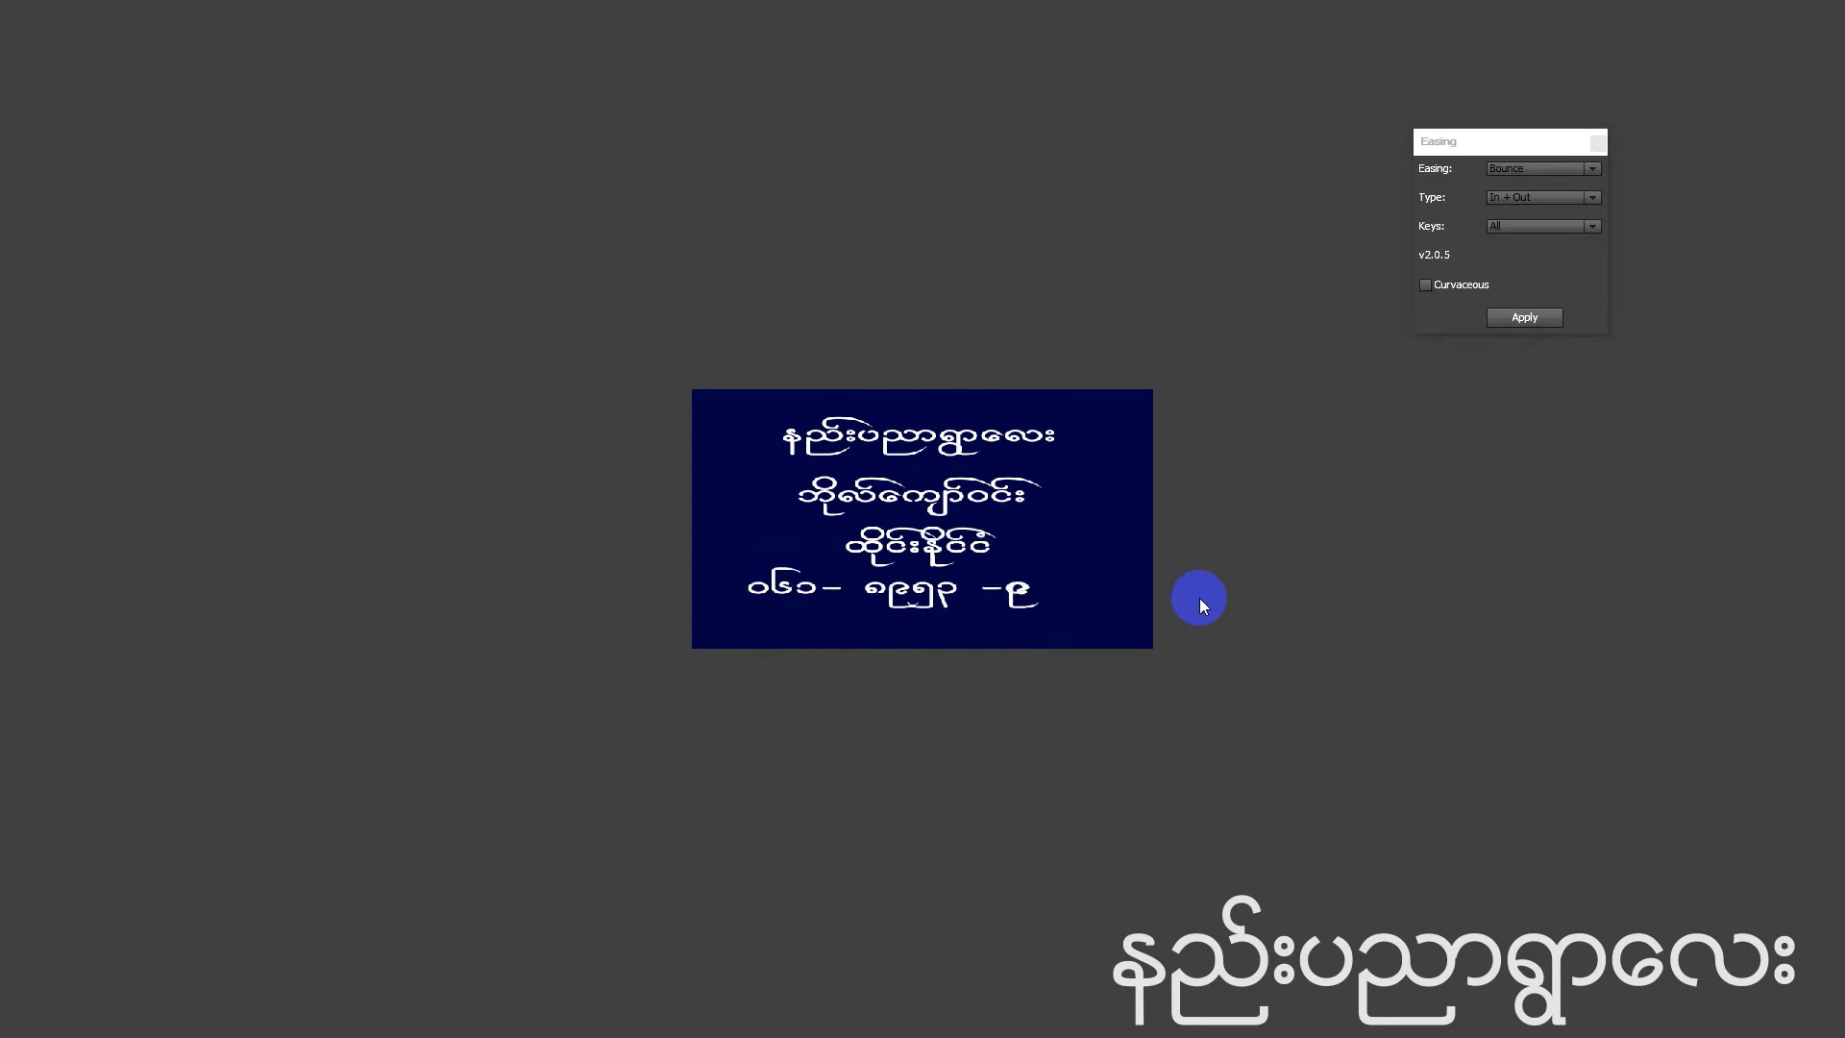
click(1454, 453)
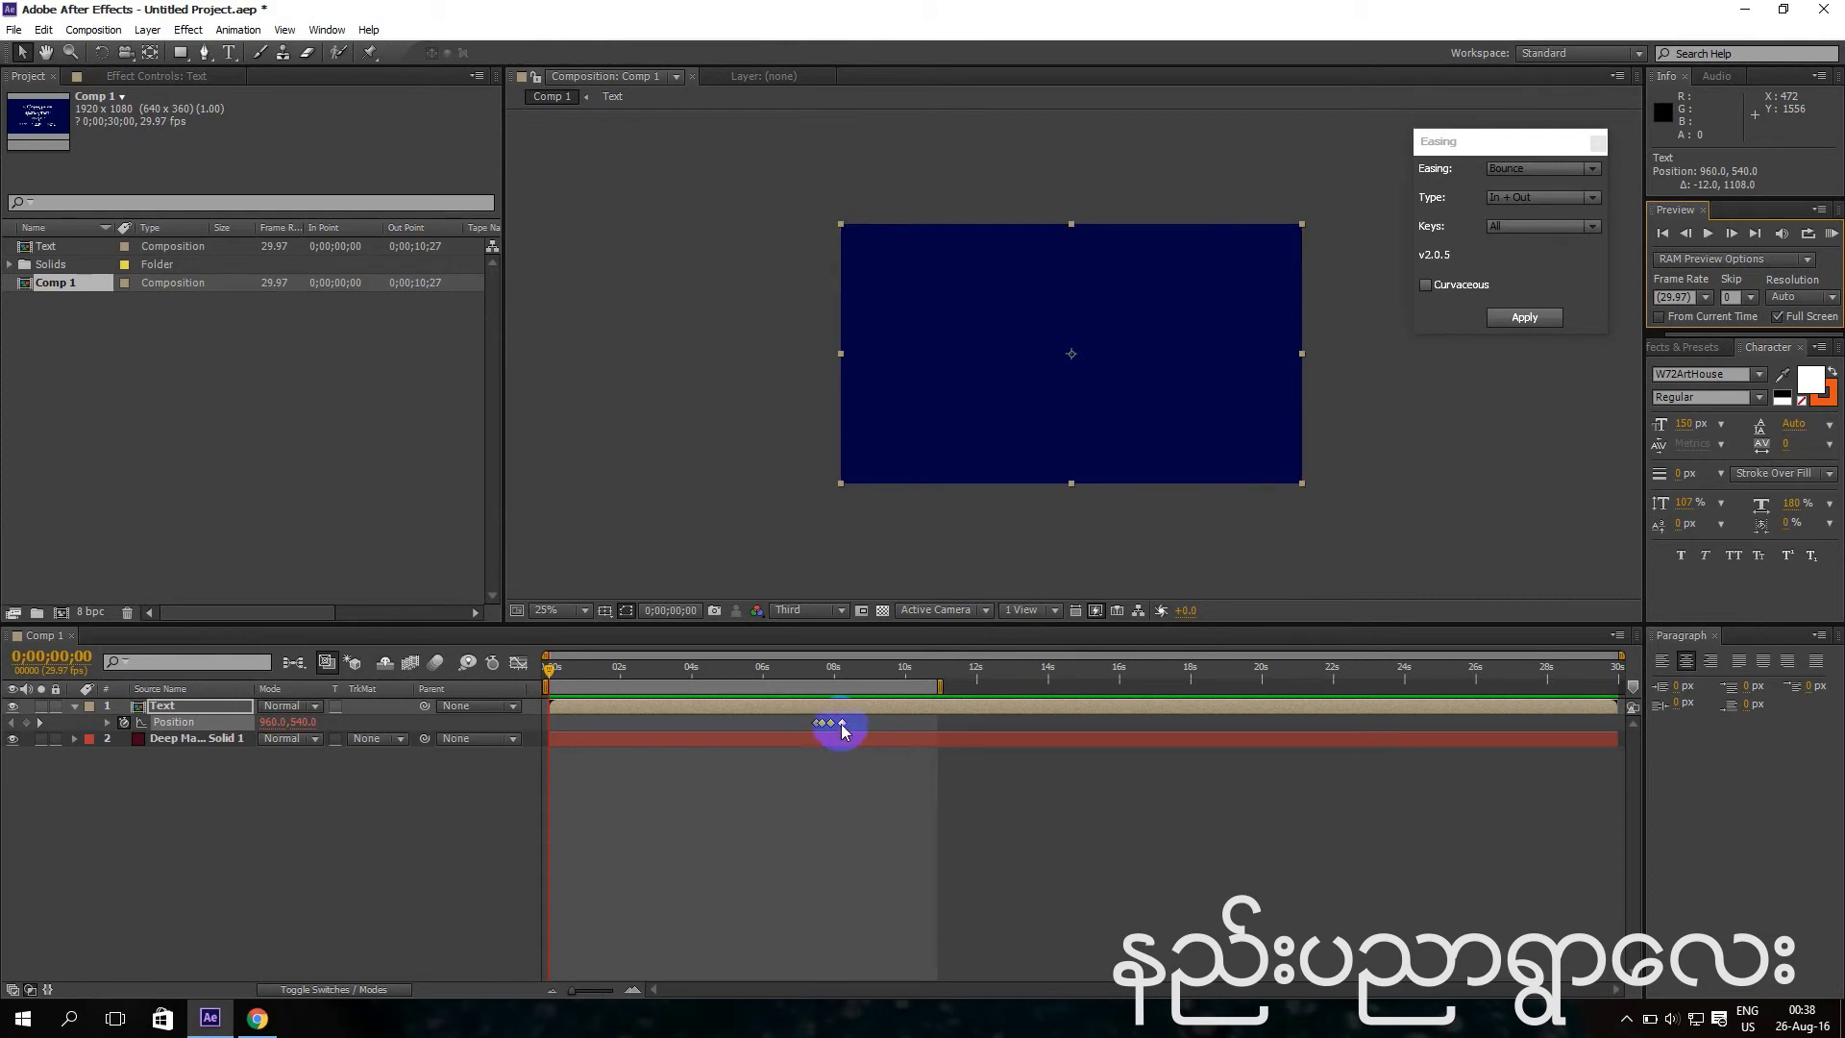
Move Text's last Position keyframe to just before 9 seconds and shift the first three earlier together, the third to 0;00;07;04.
mouse_move(842, 727)
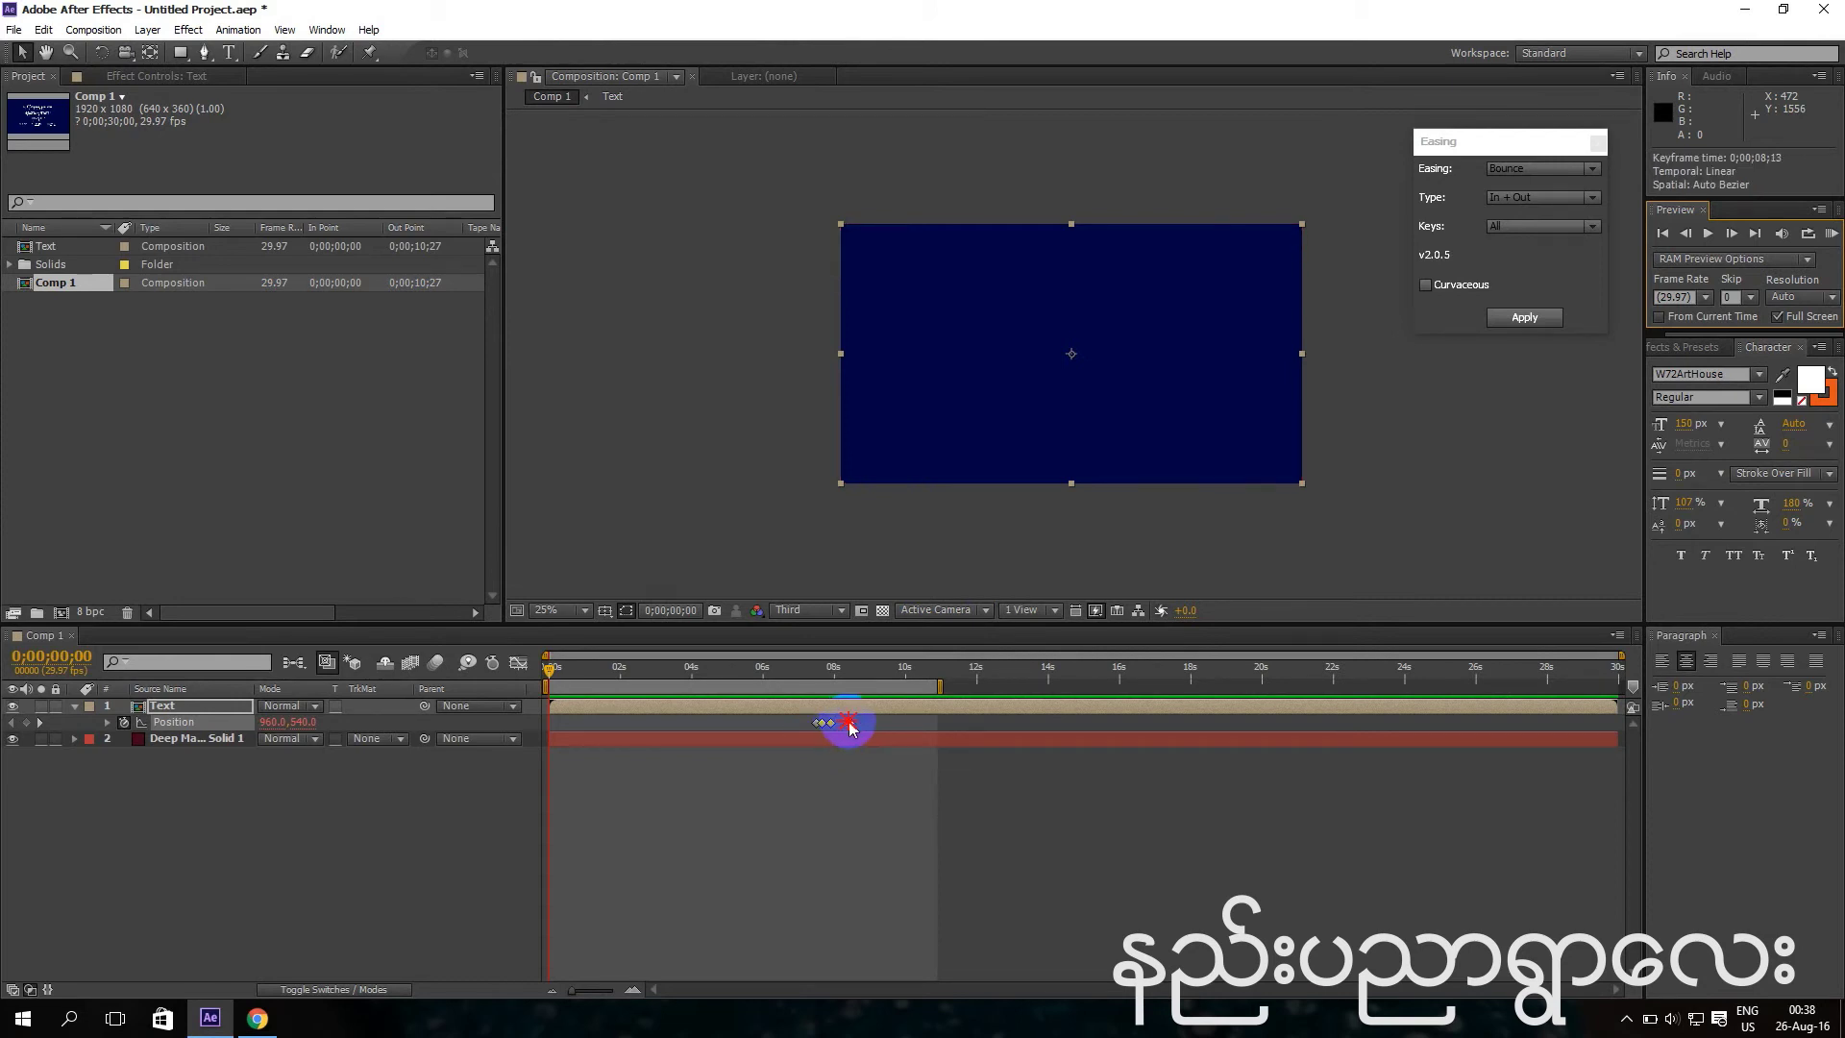
drag(858, 727, 796, 727)
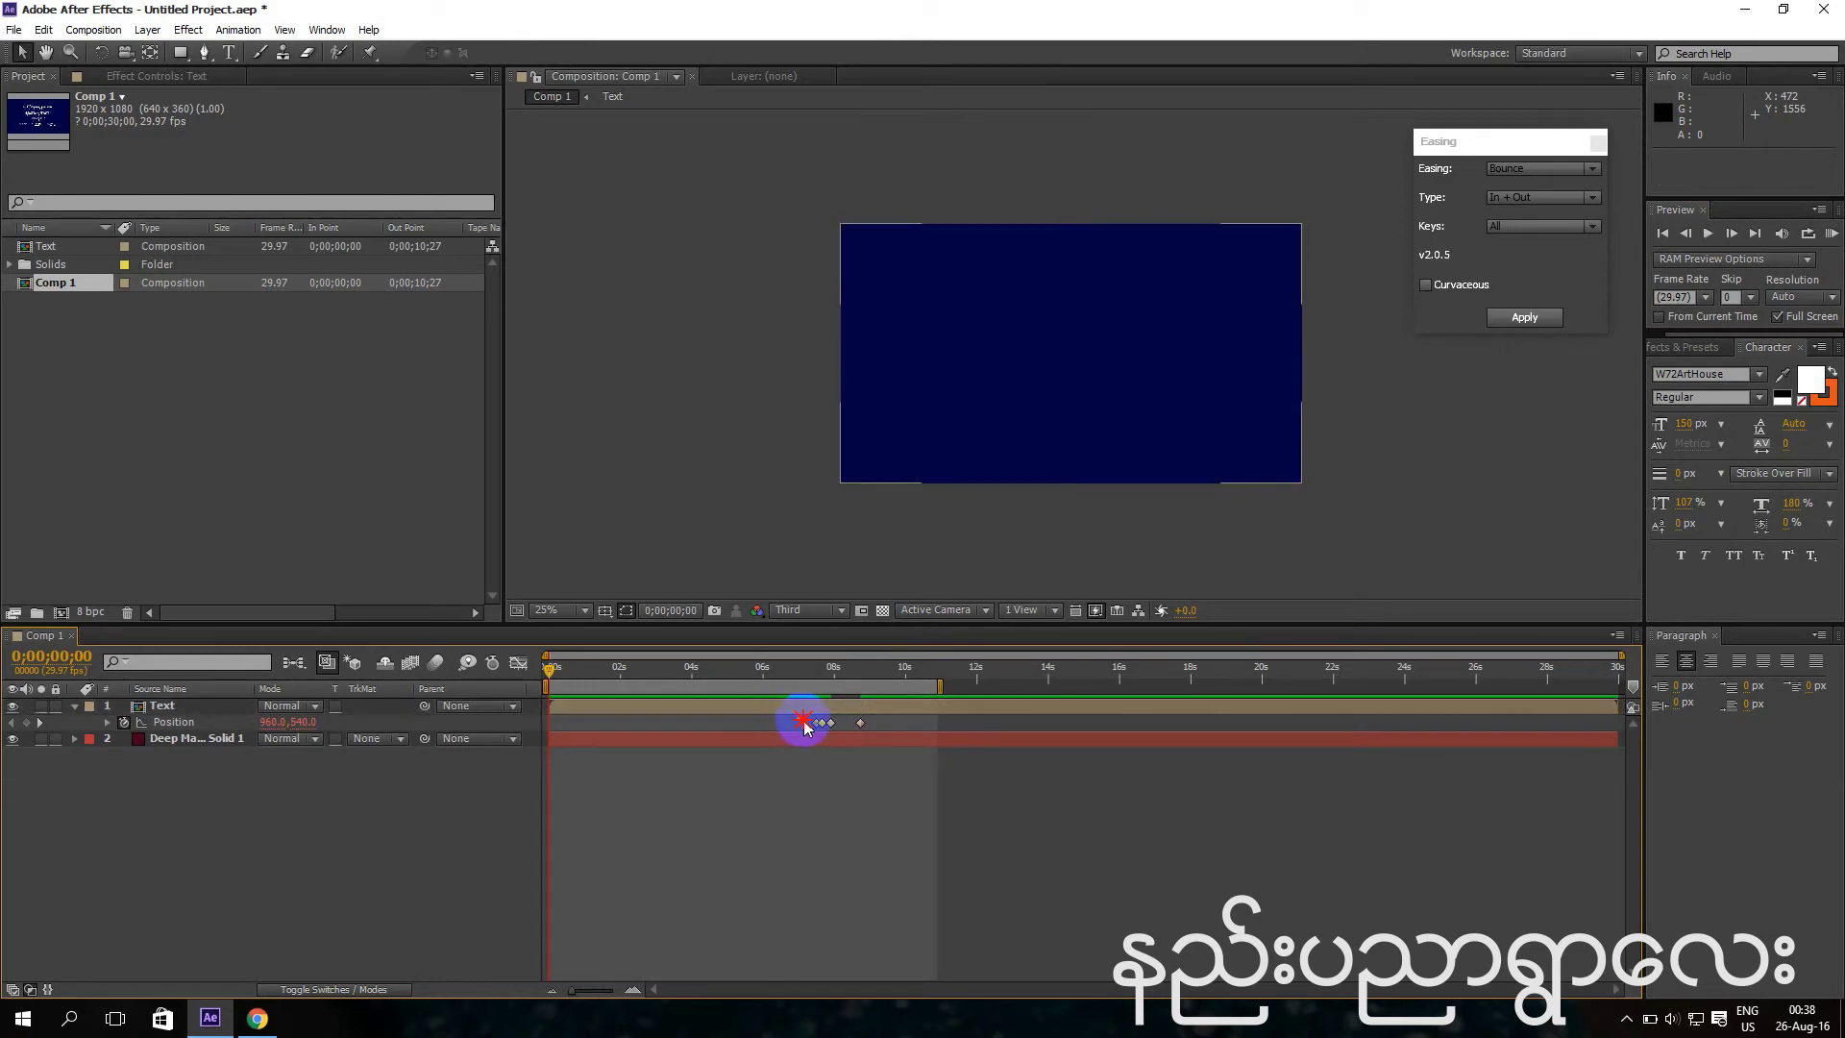
click(817, 727)
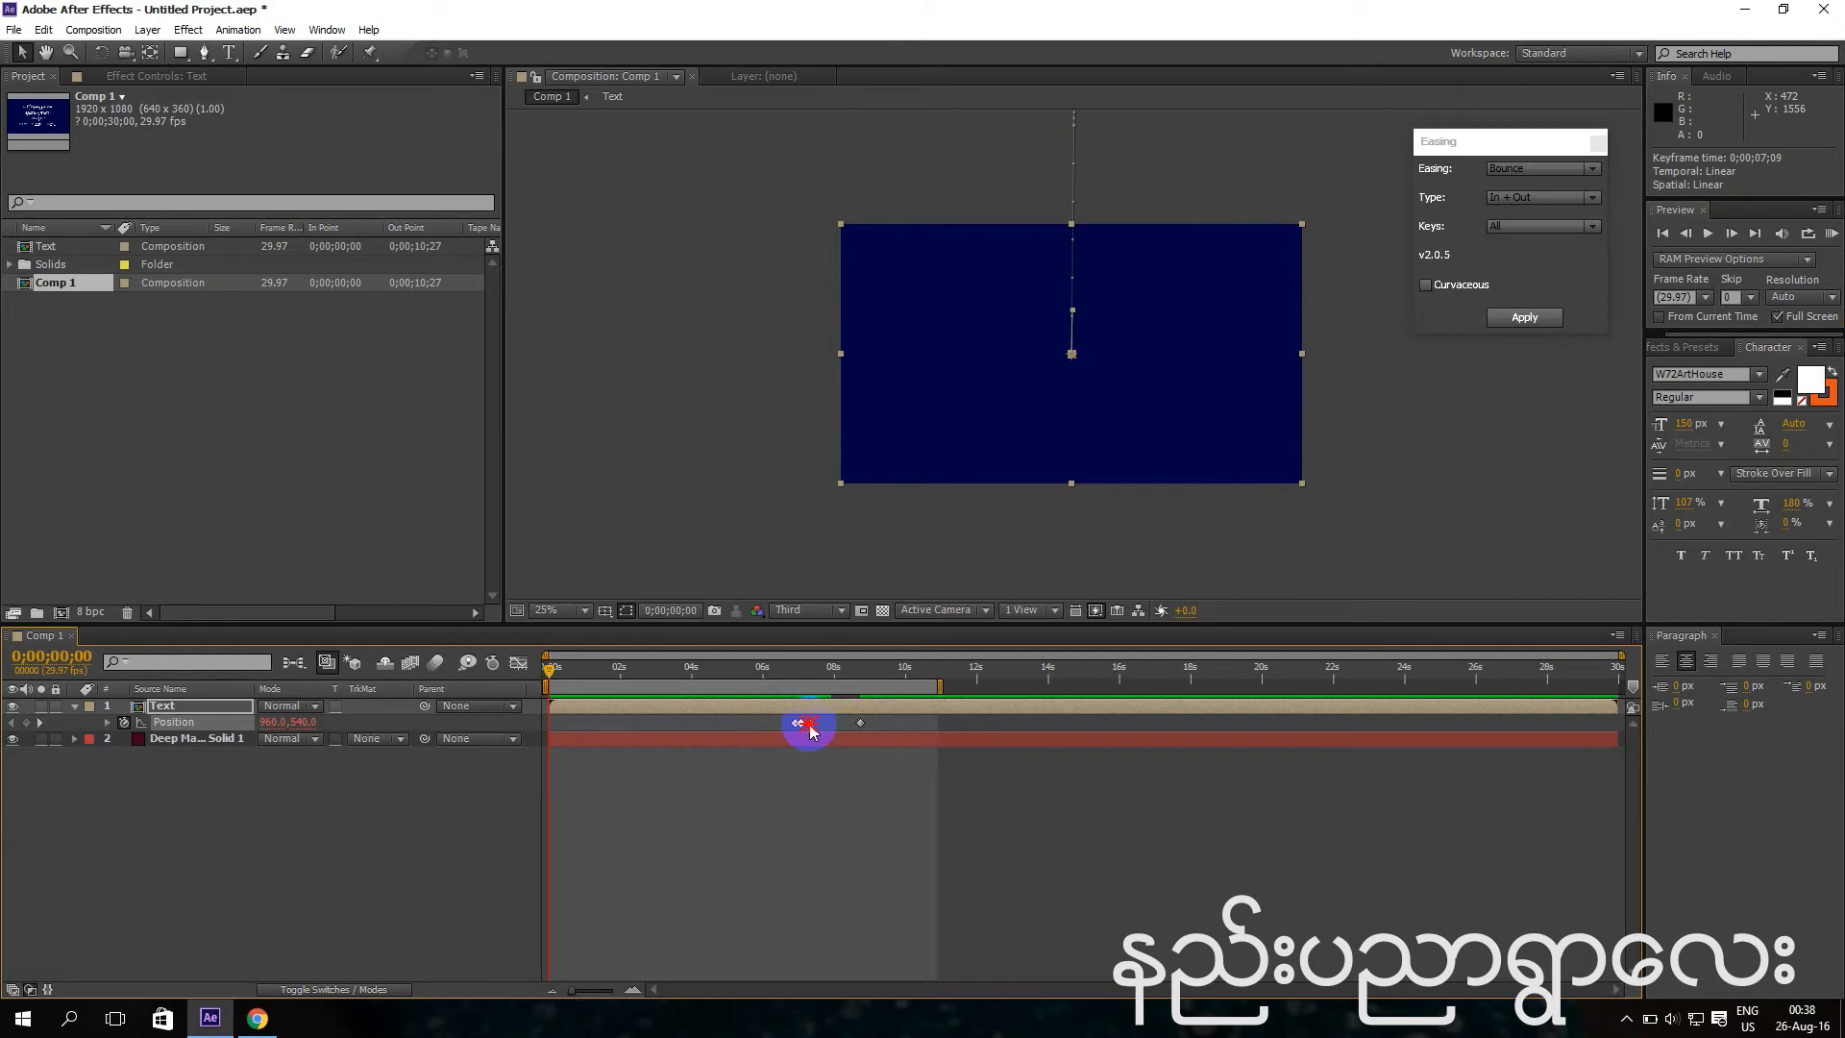
click(805, 732)
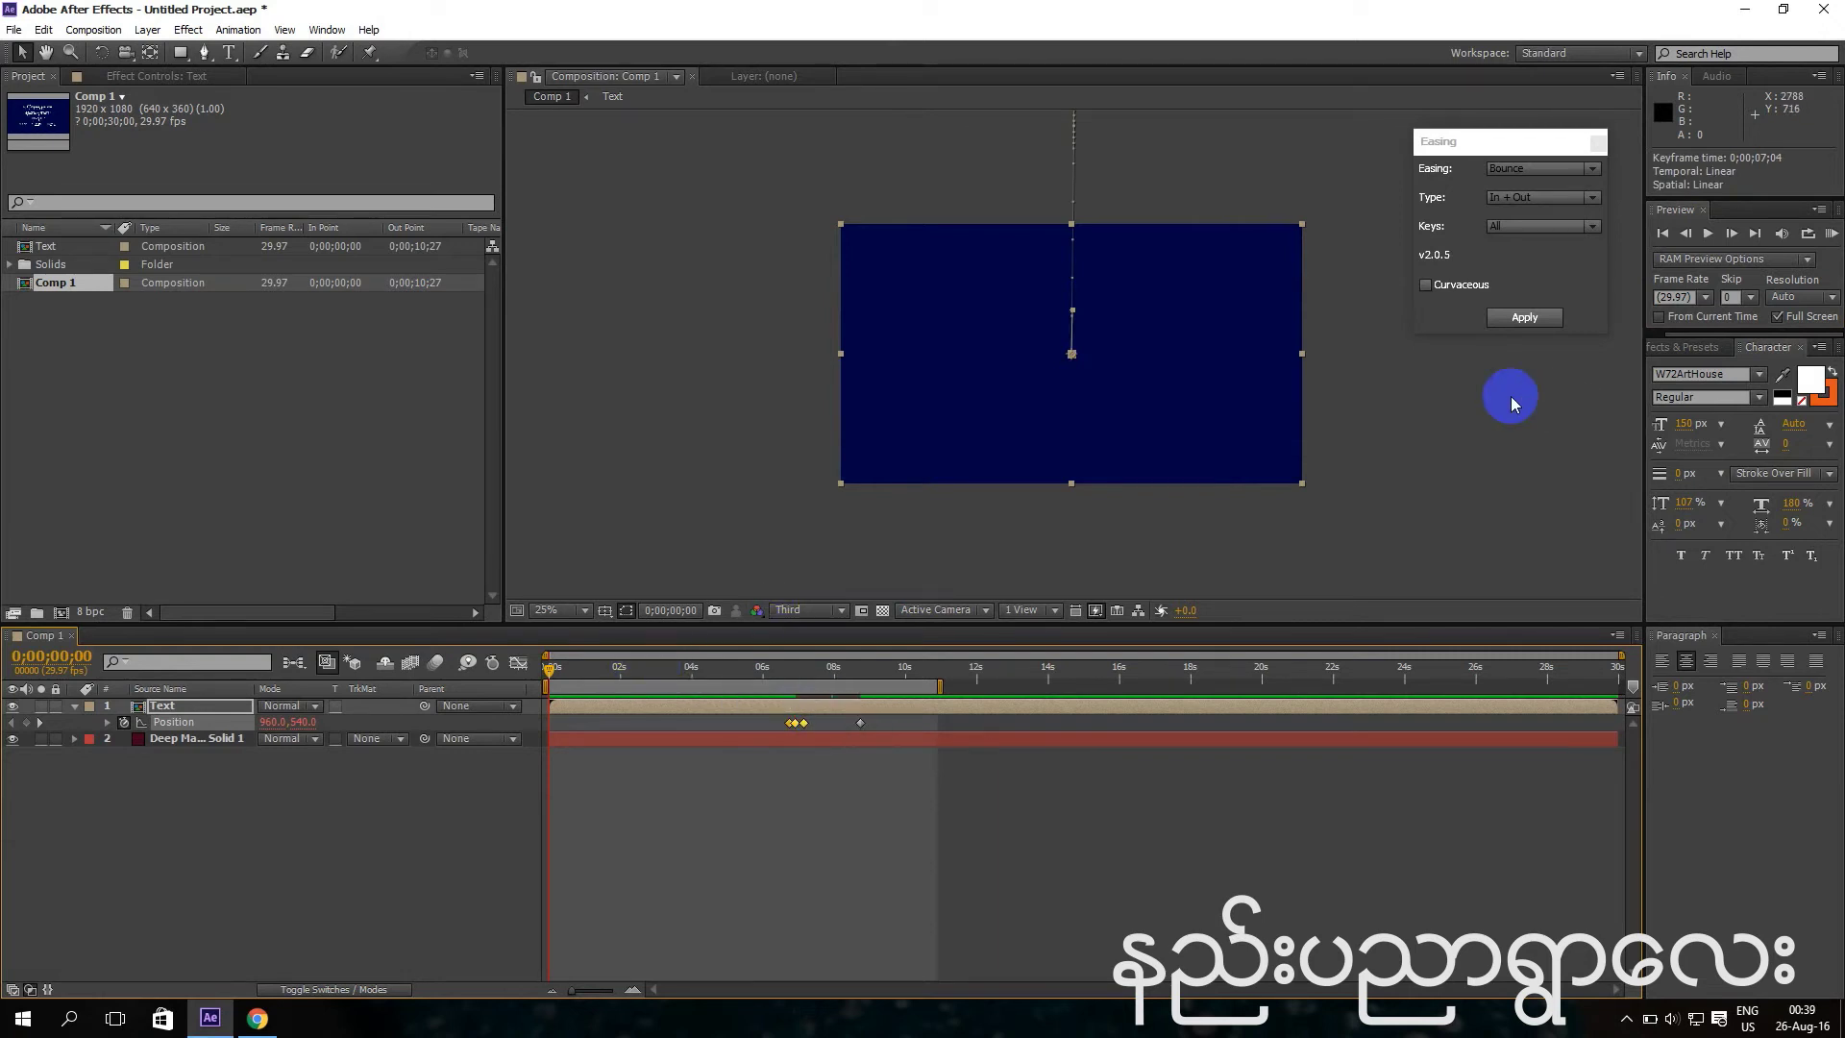
Fit the composition in the viewer at up to 100%, start a RAM preview and move the Easing window clear of the title.
click(584, 610)
click(576, 645)
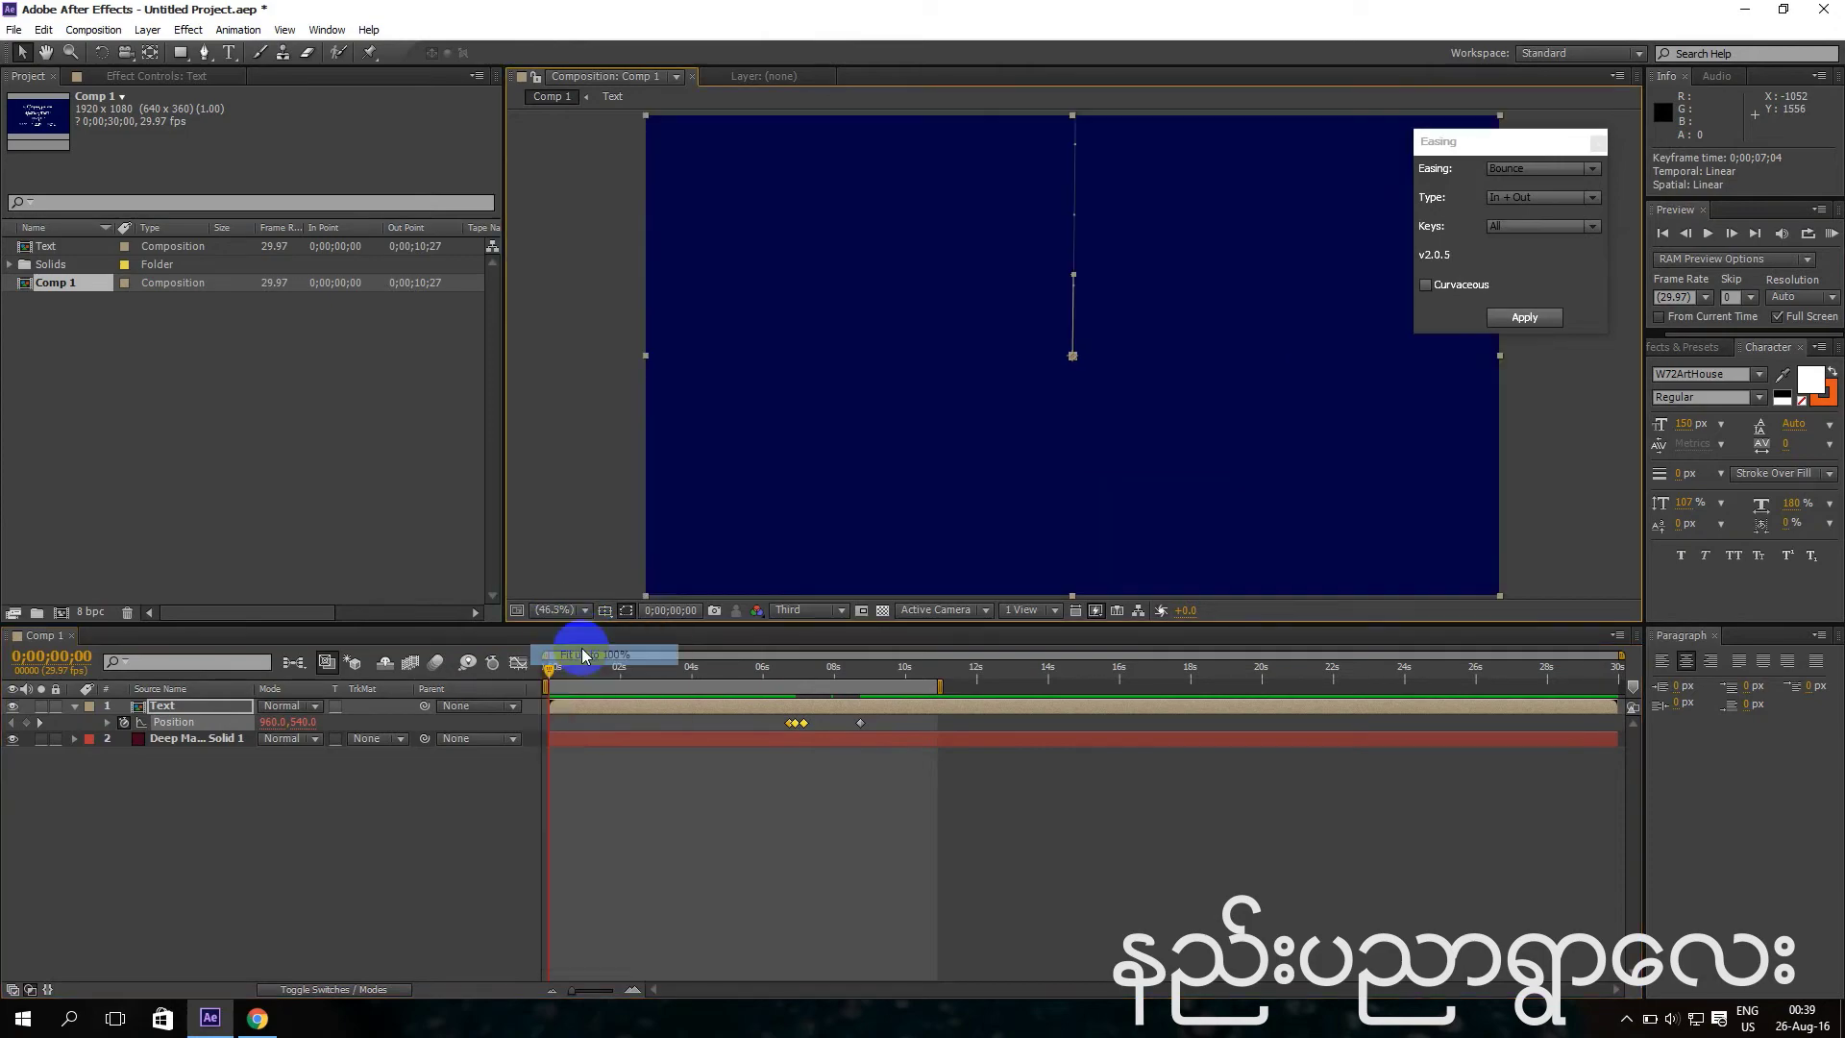
click(1832, 234)
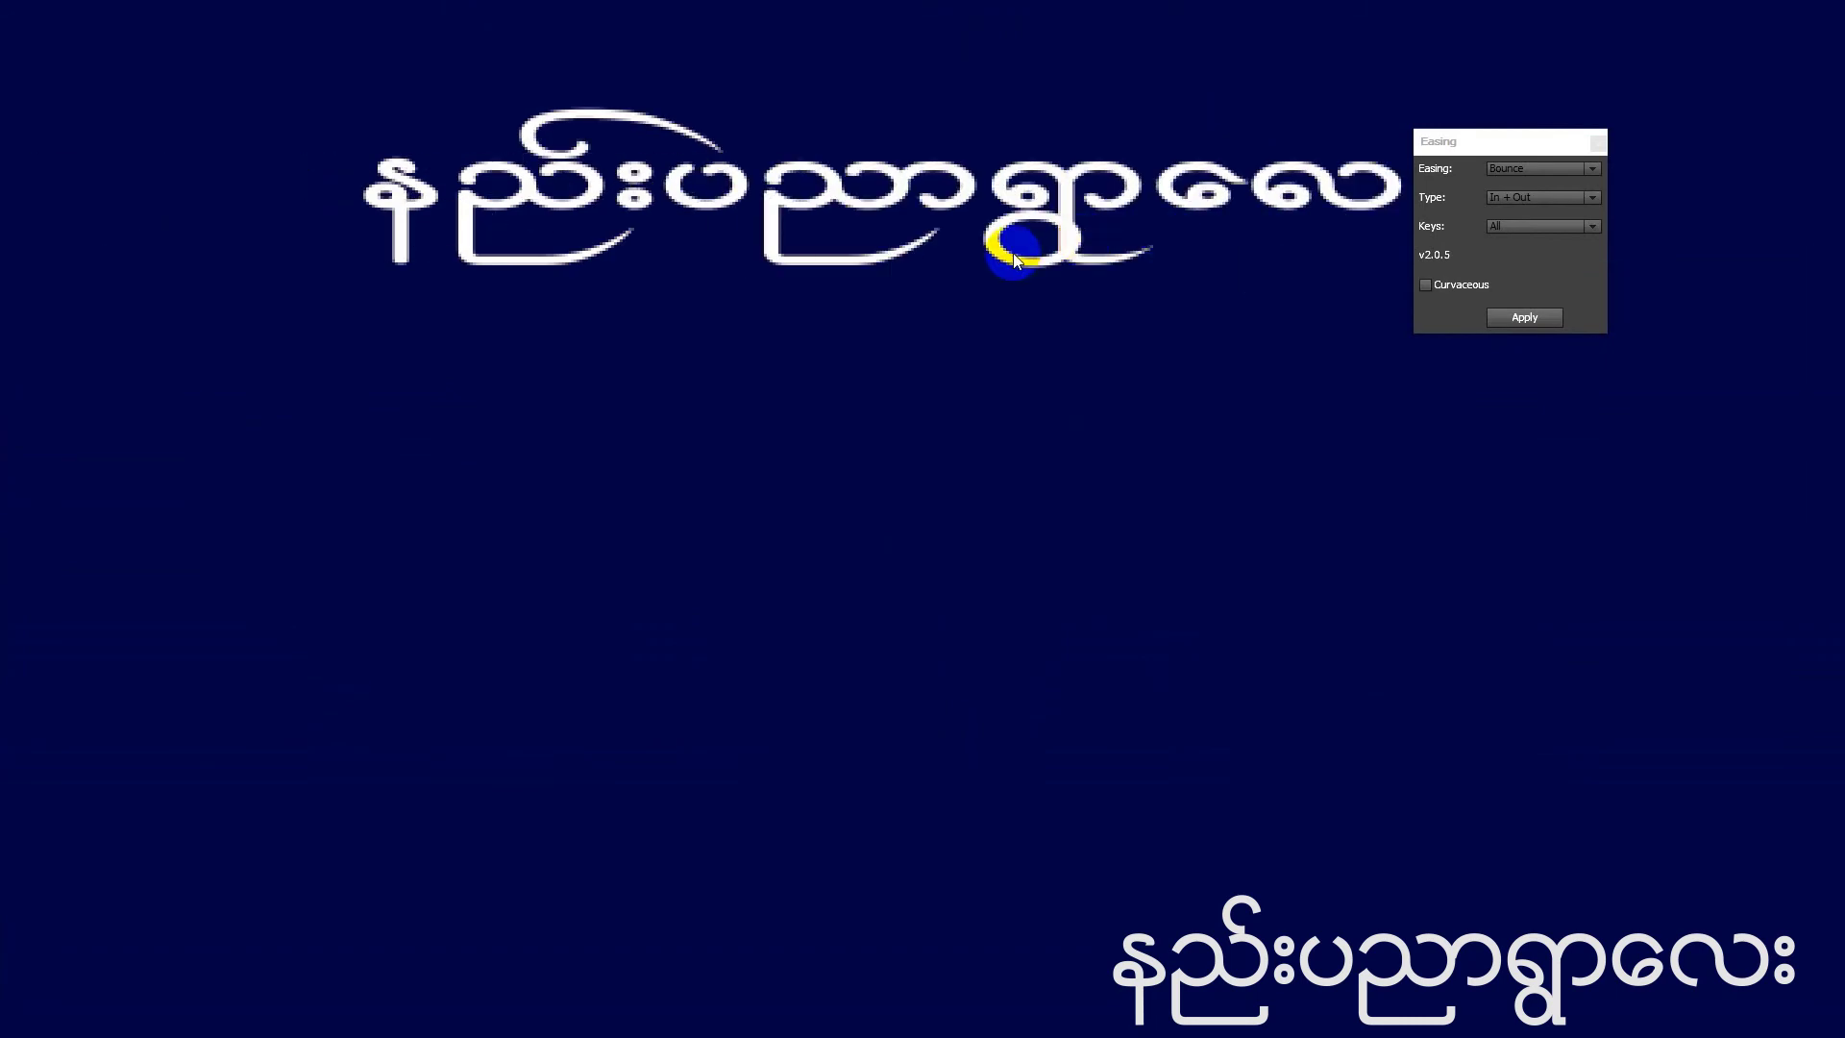
click(1495, 140)
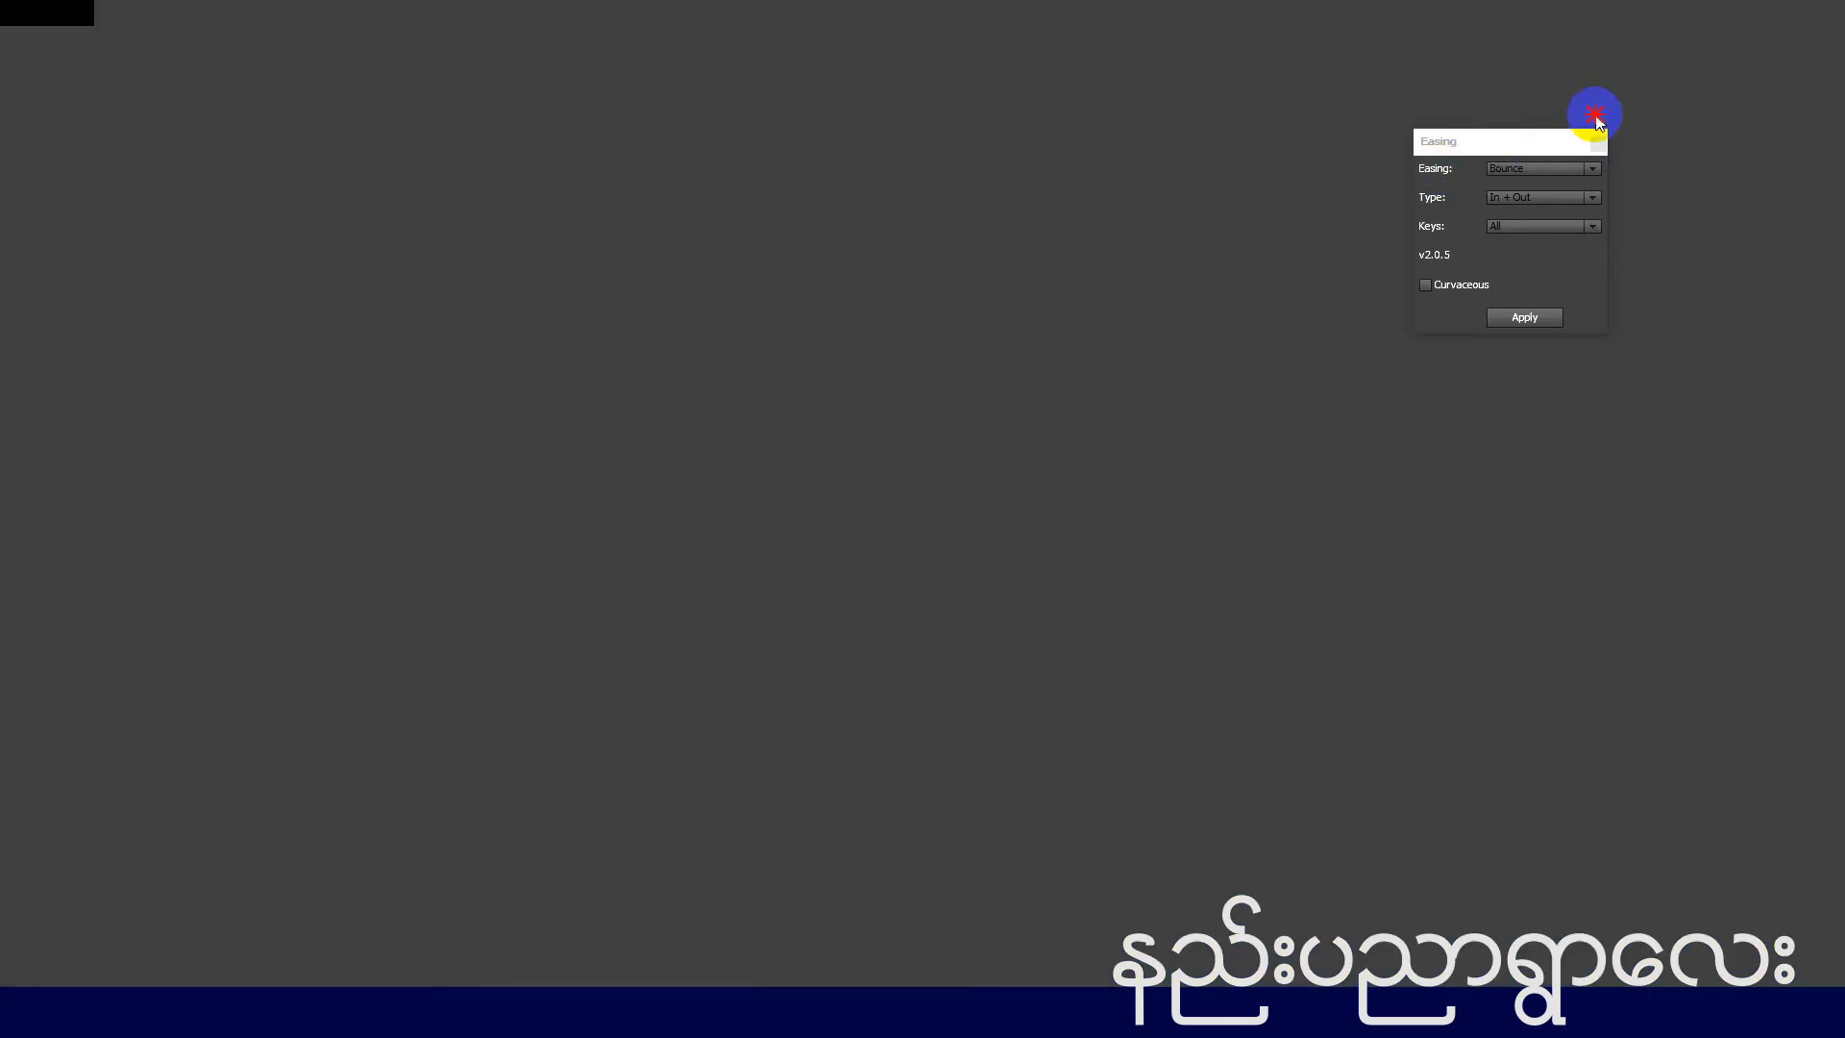
drag(1633, 105, 1674, 88)
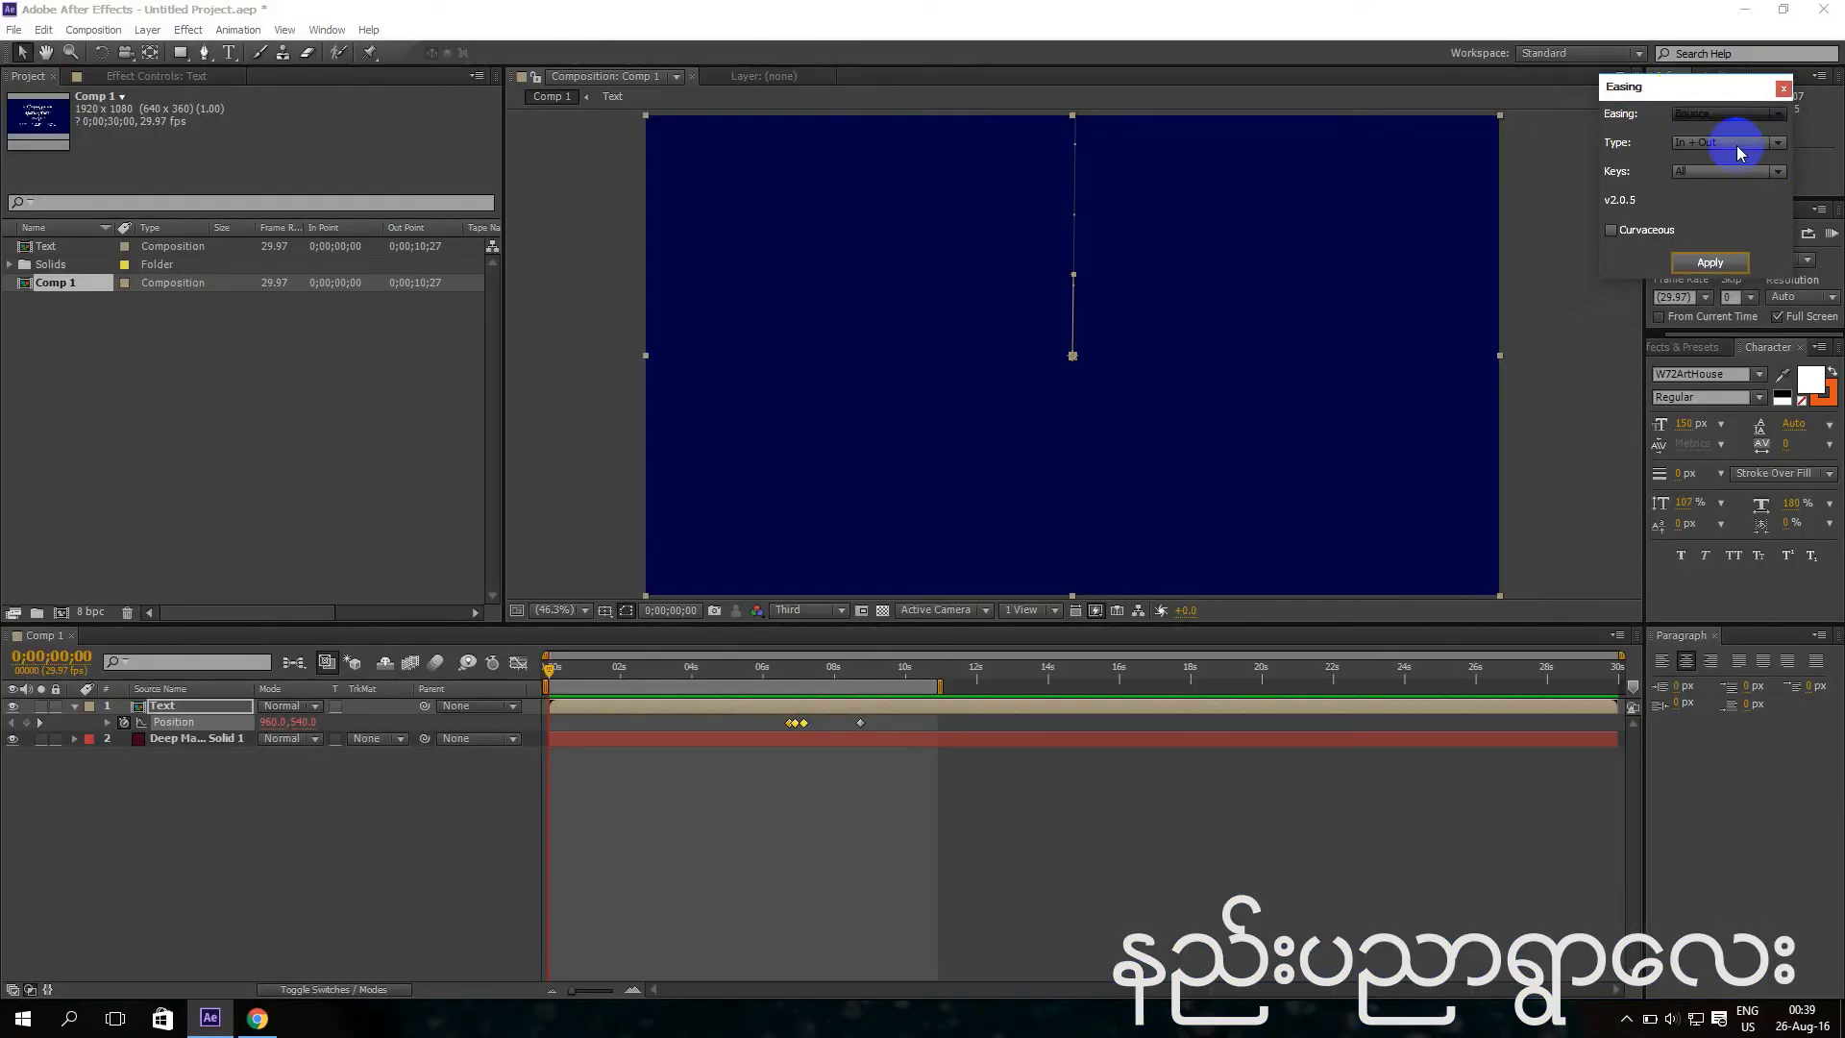
Play the RAM preview to check the retimed bounce and set the viewer resolution to Full.
click(1831, 233)
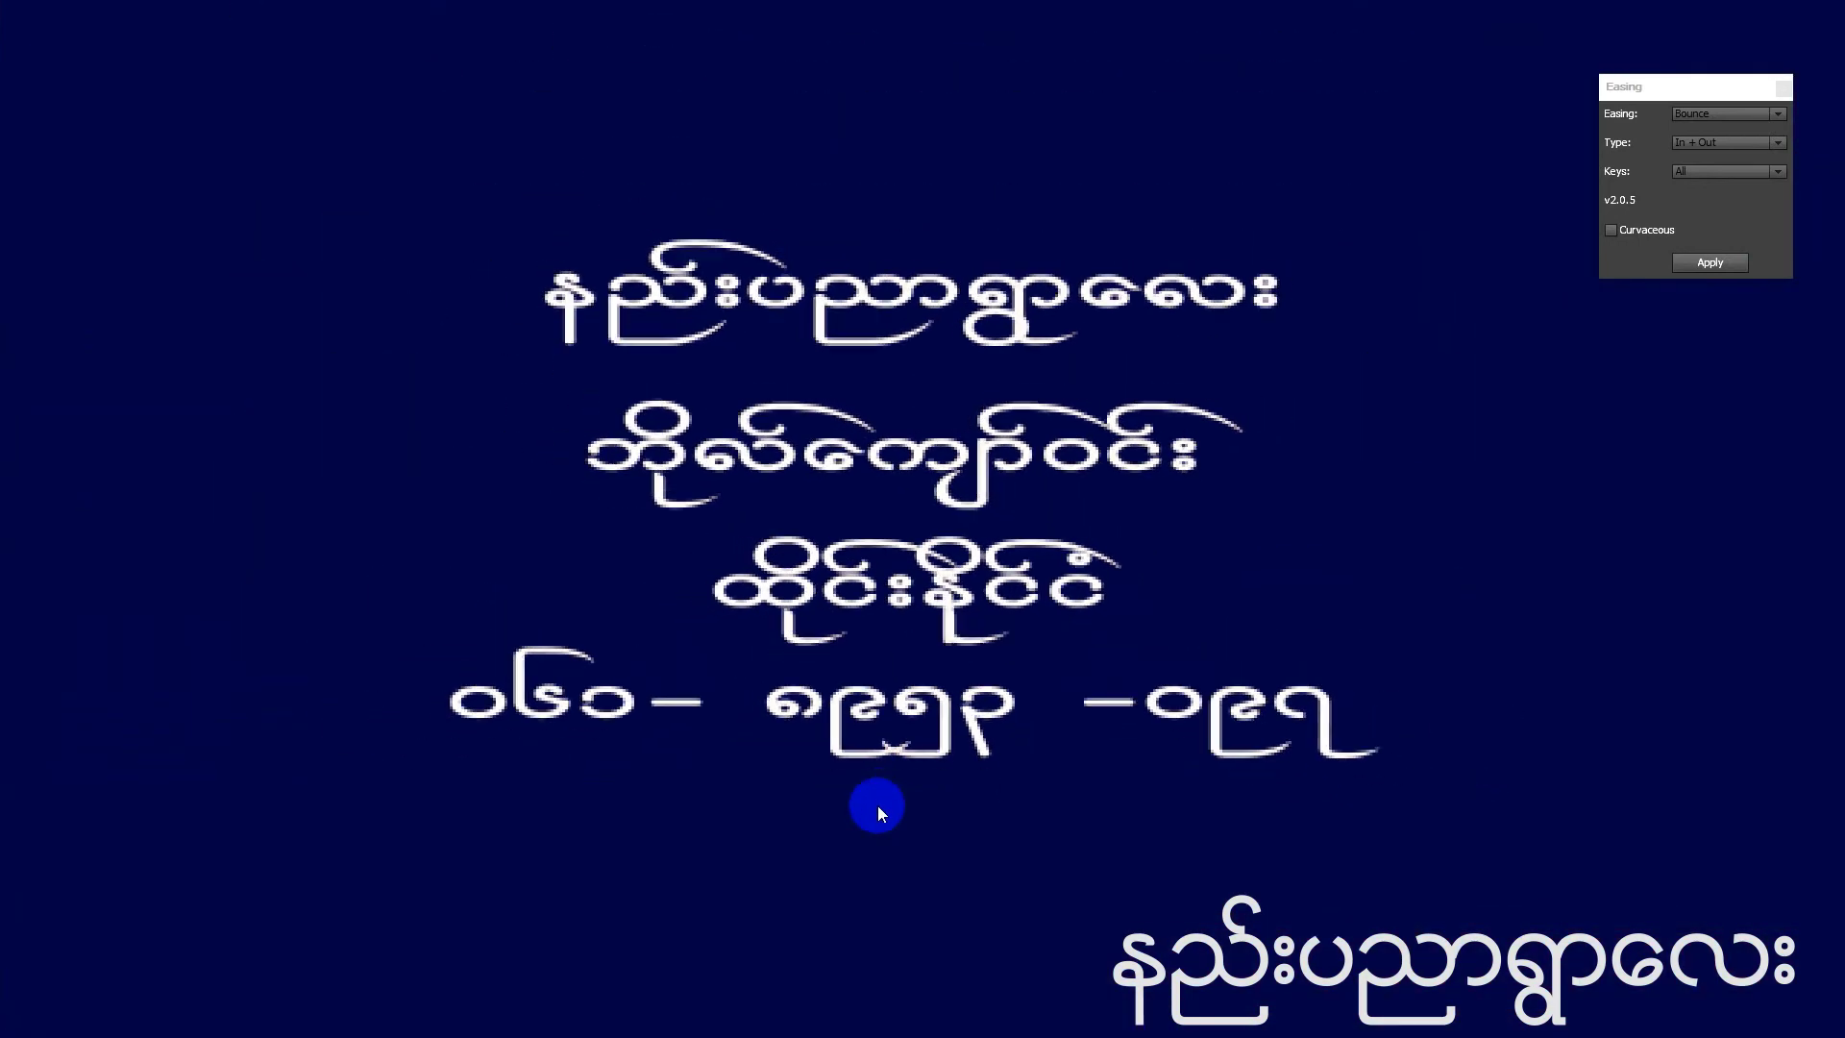
key(space)
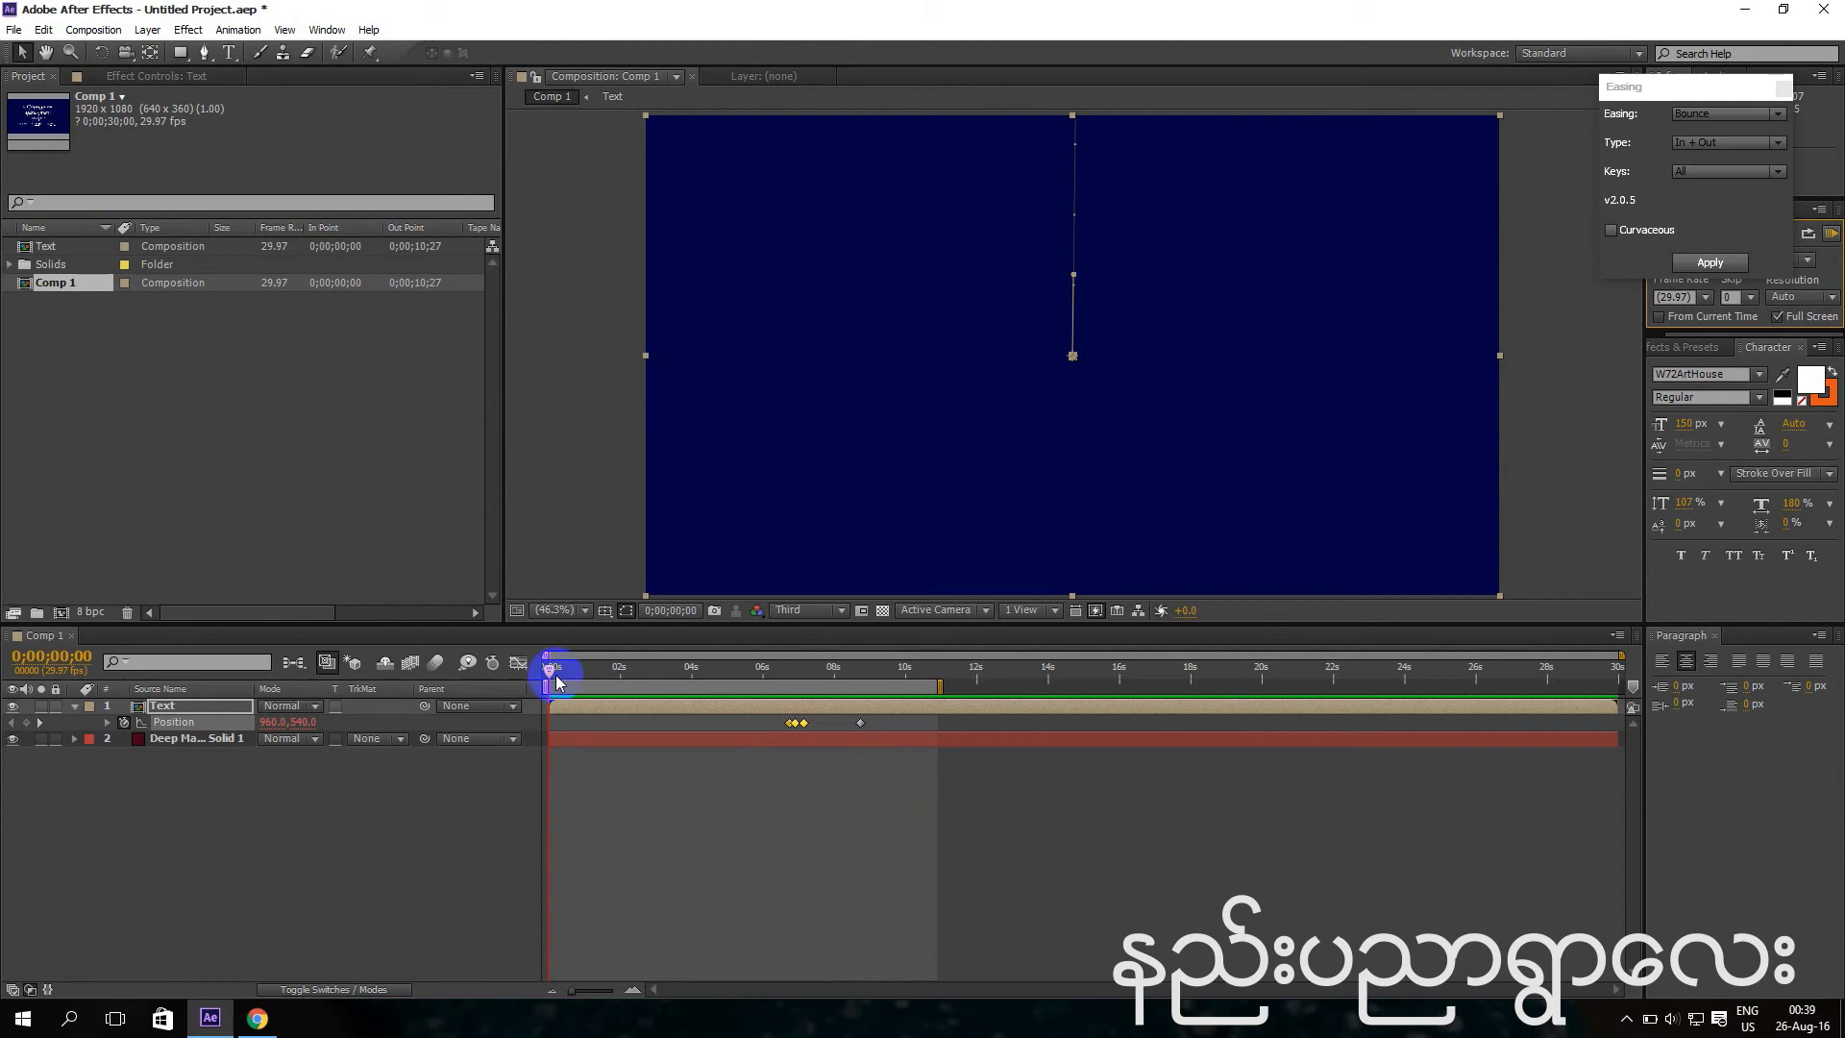
click(840, 609)
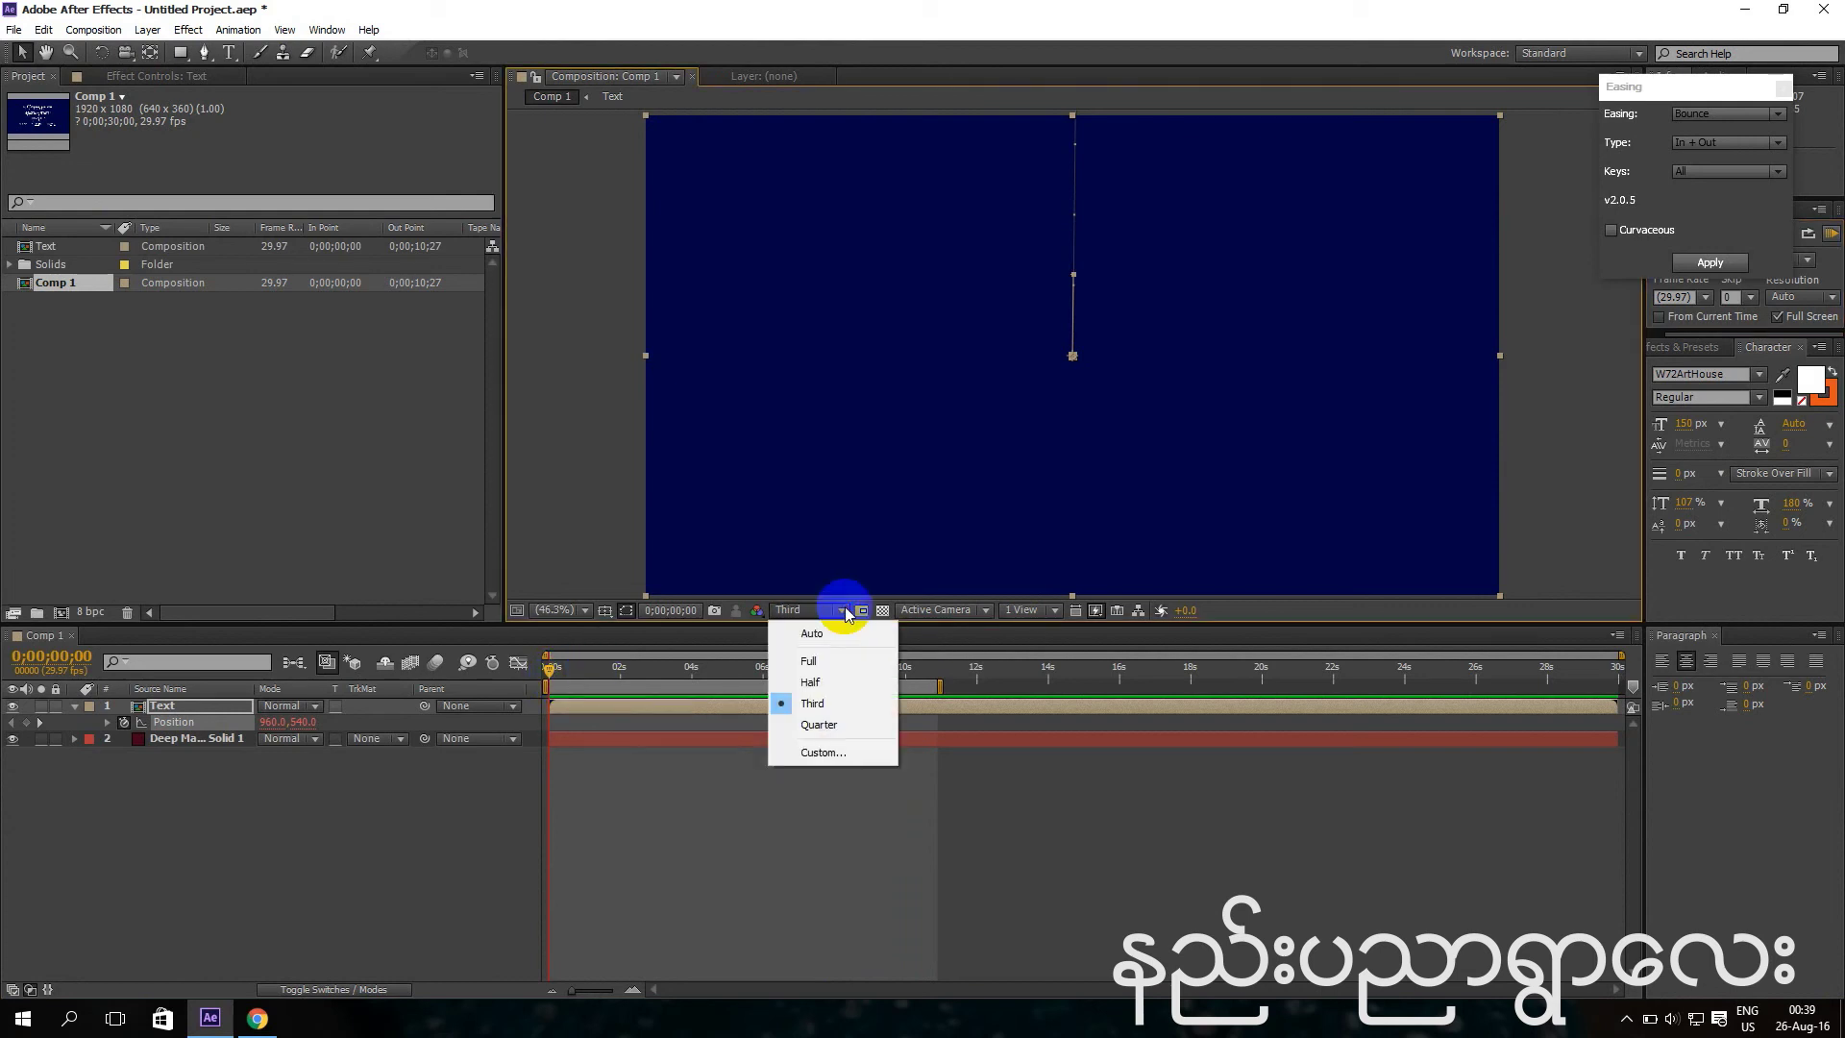
click(810, 661)
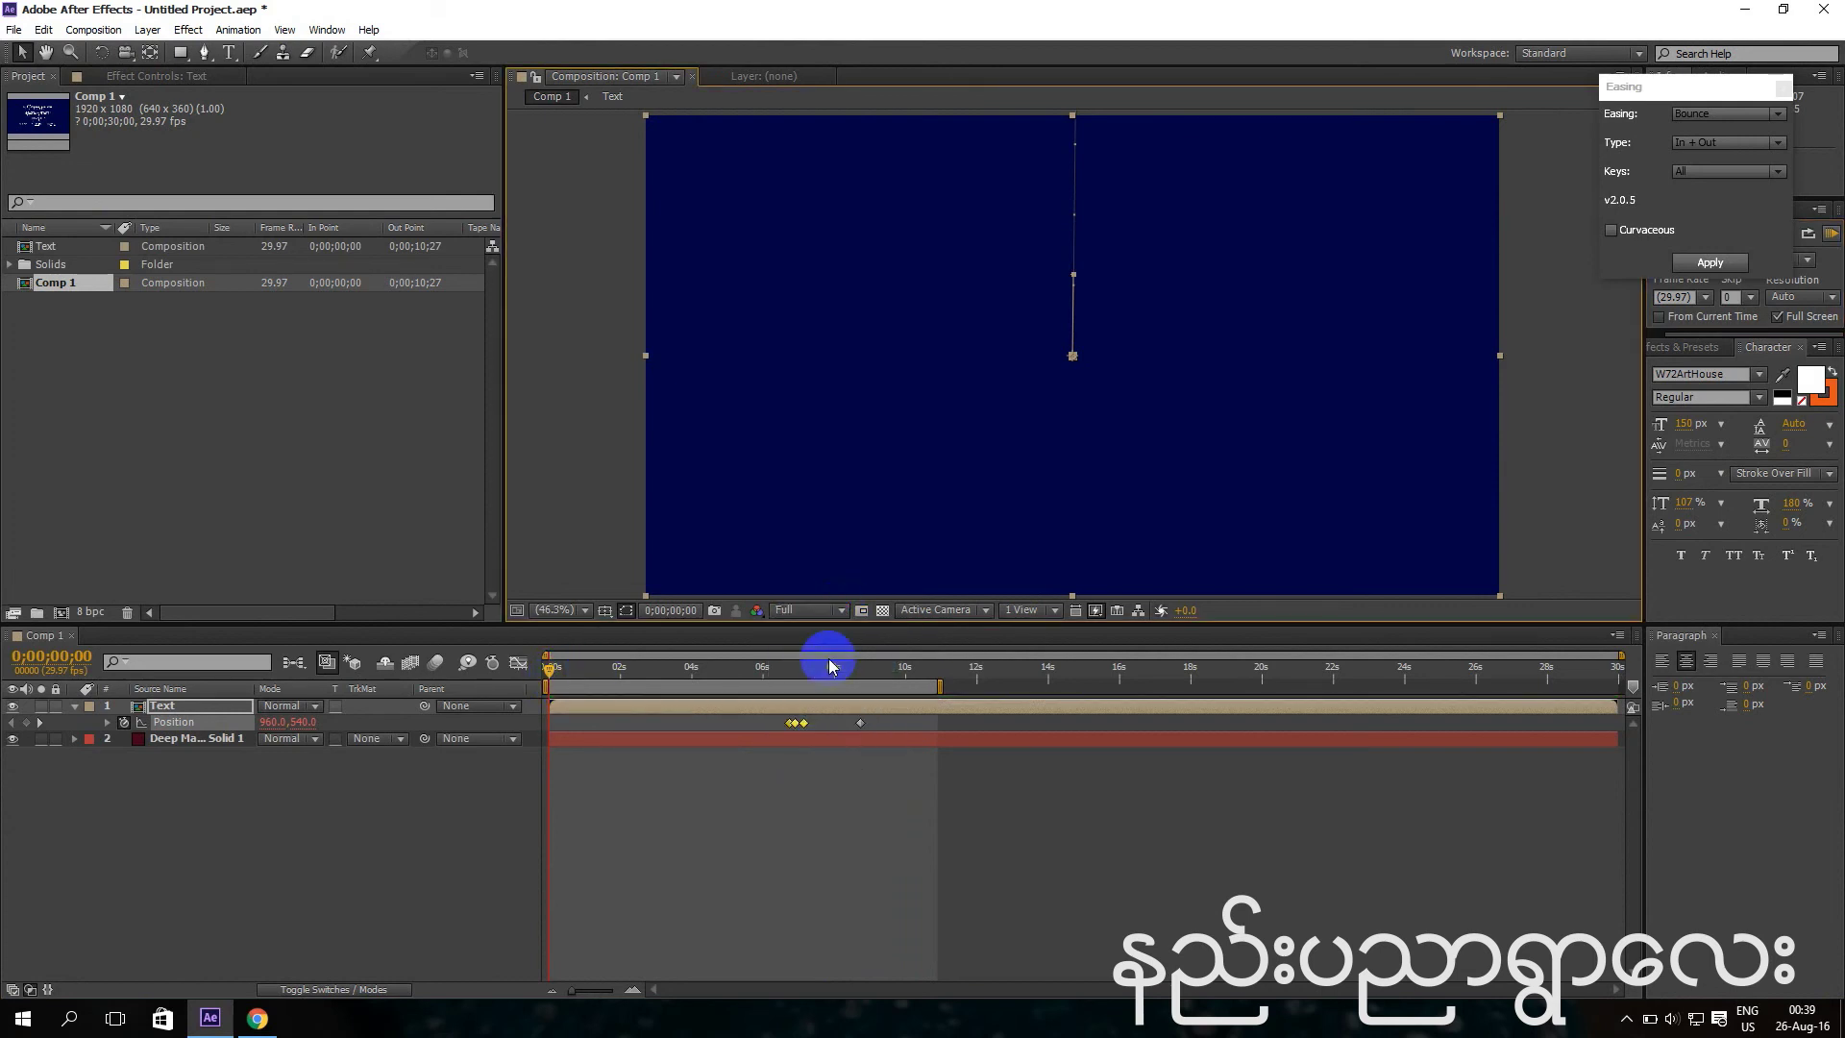